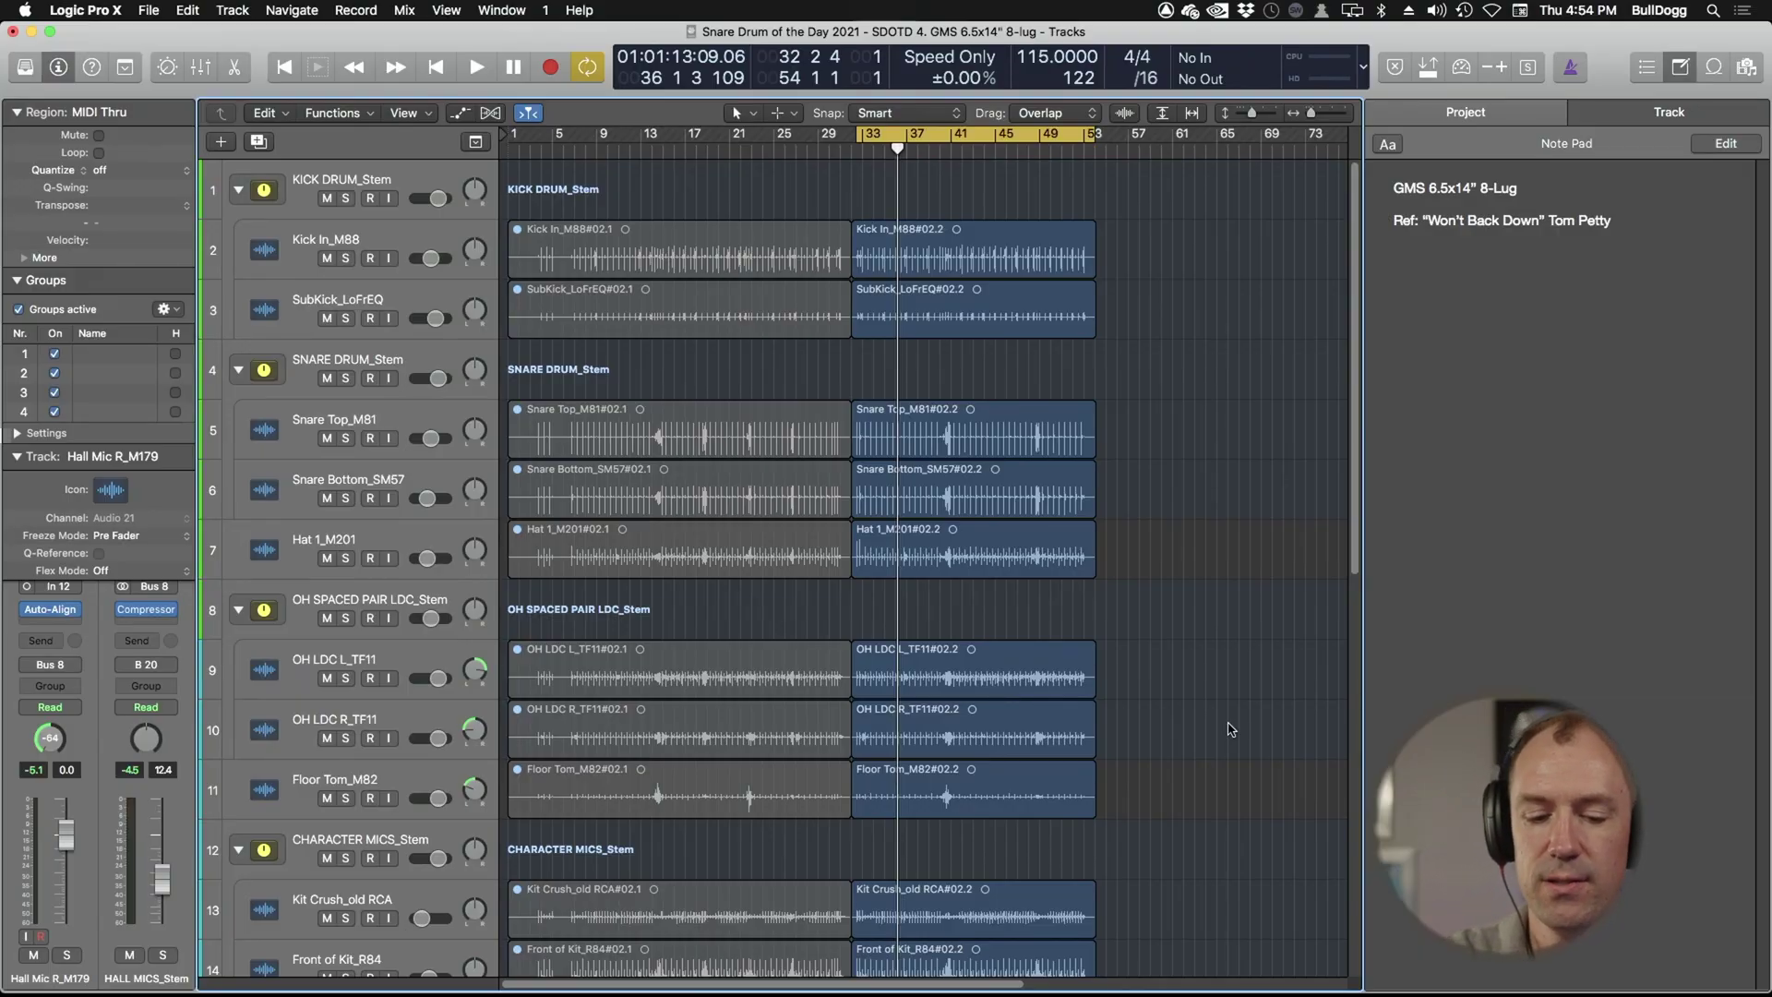
- Play back the full drum kit, then solo the SNARE DRUM_Stem and audition it on its own
key("space")
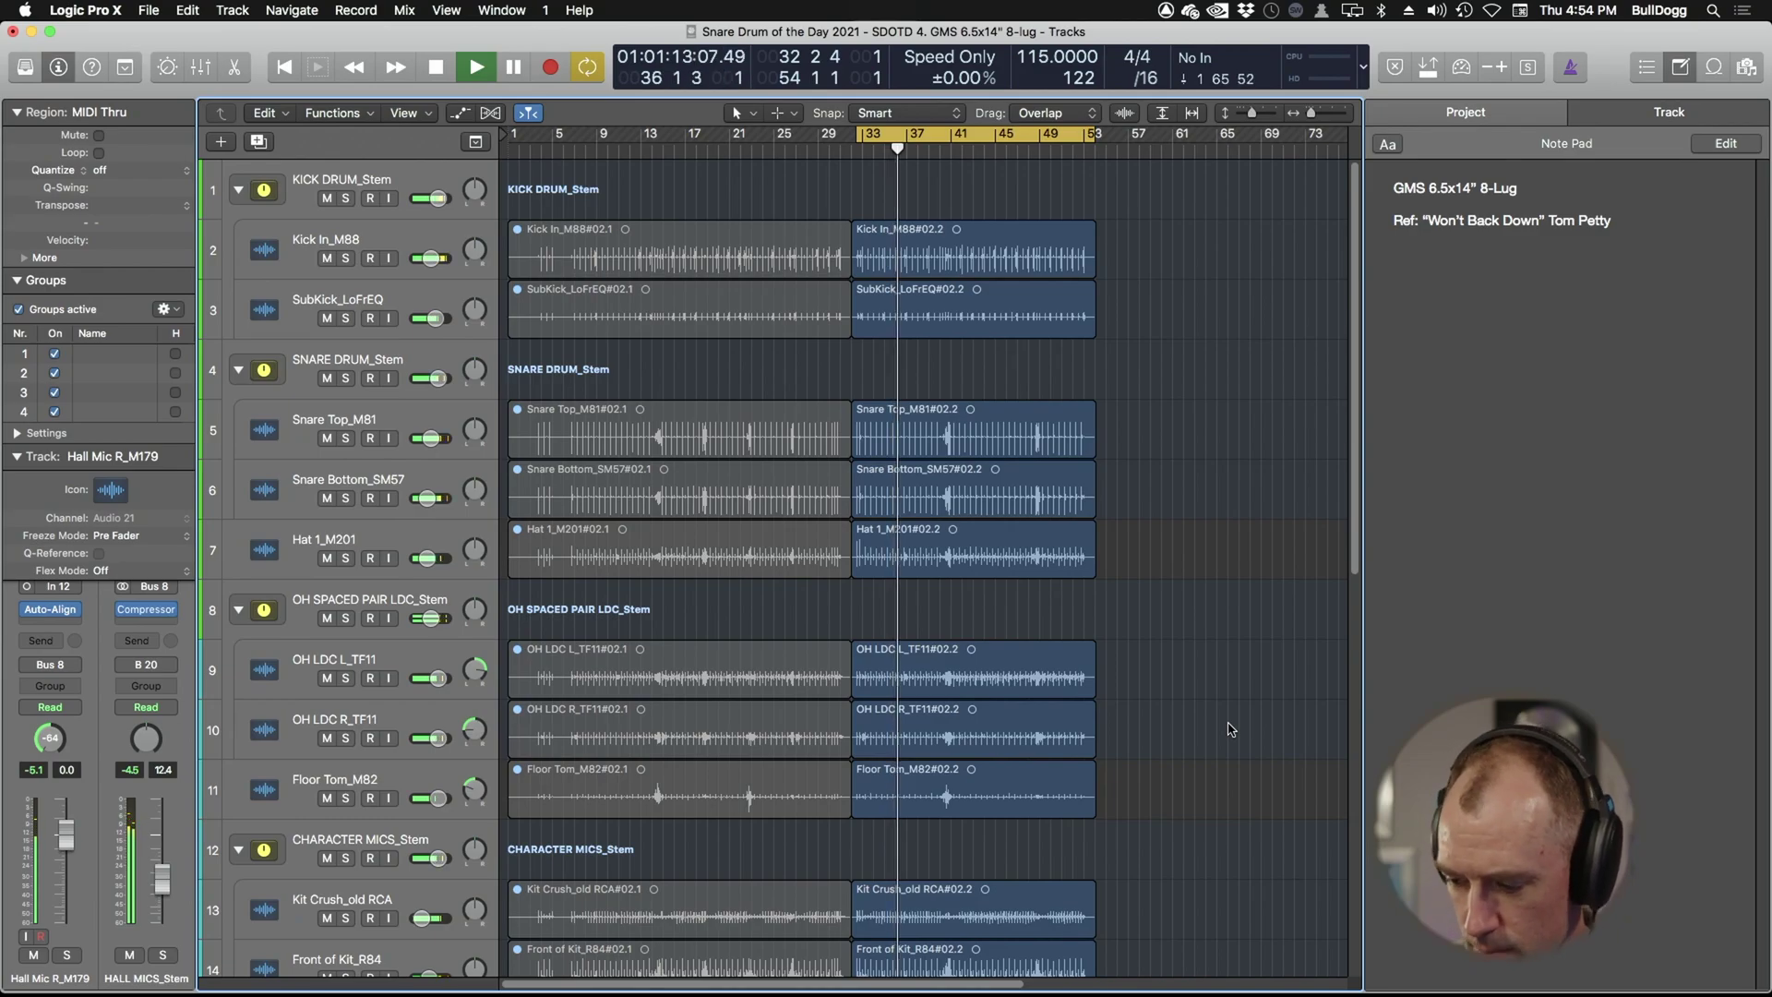
key("space")
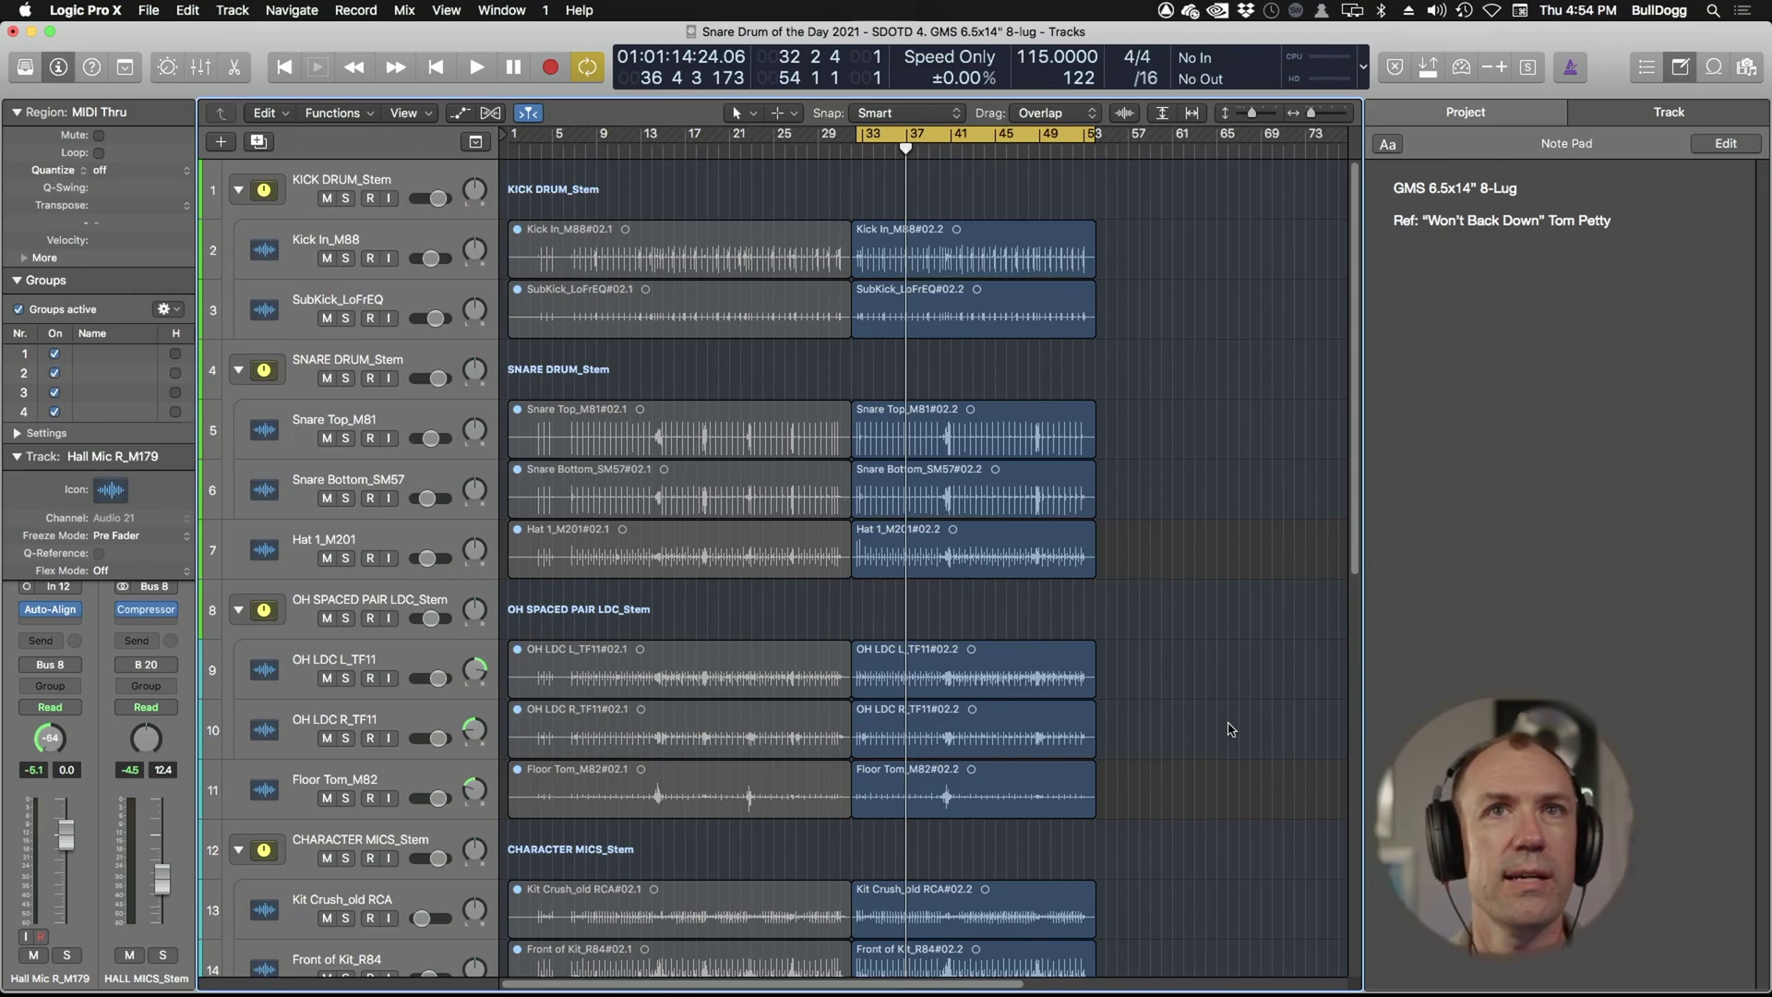
left_click(346, 379)
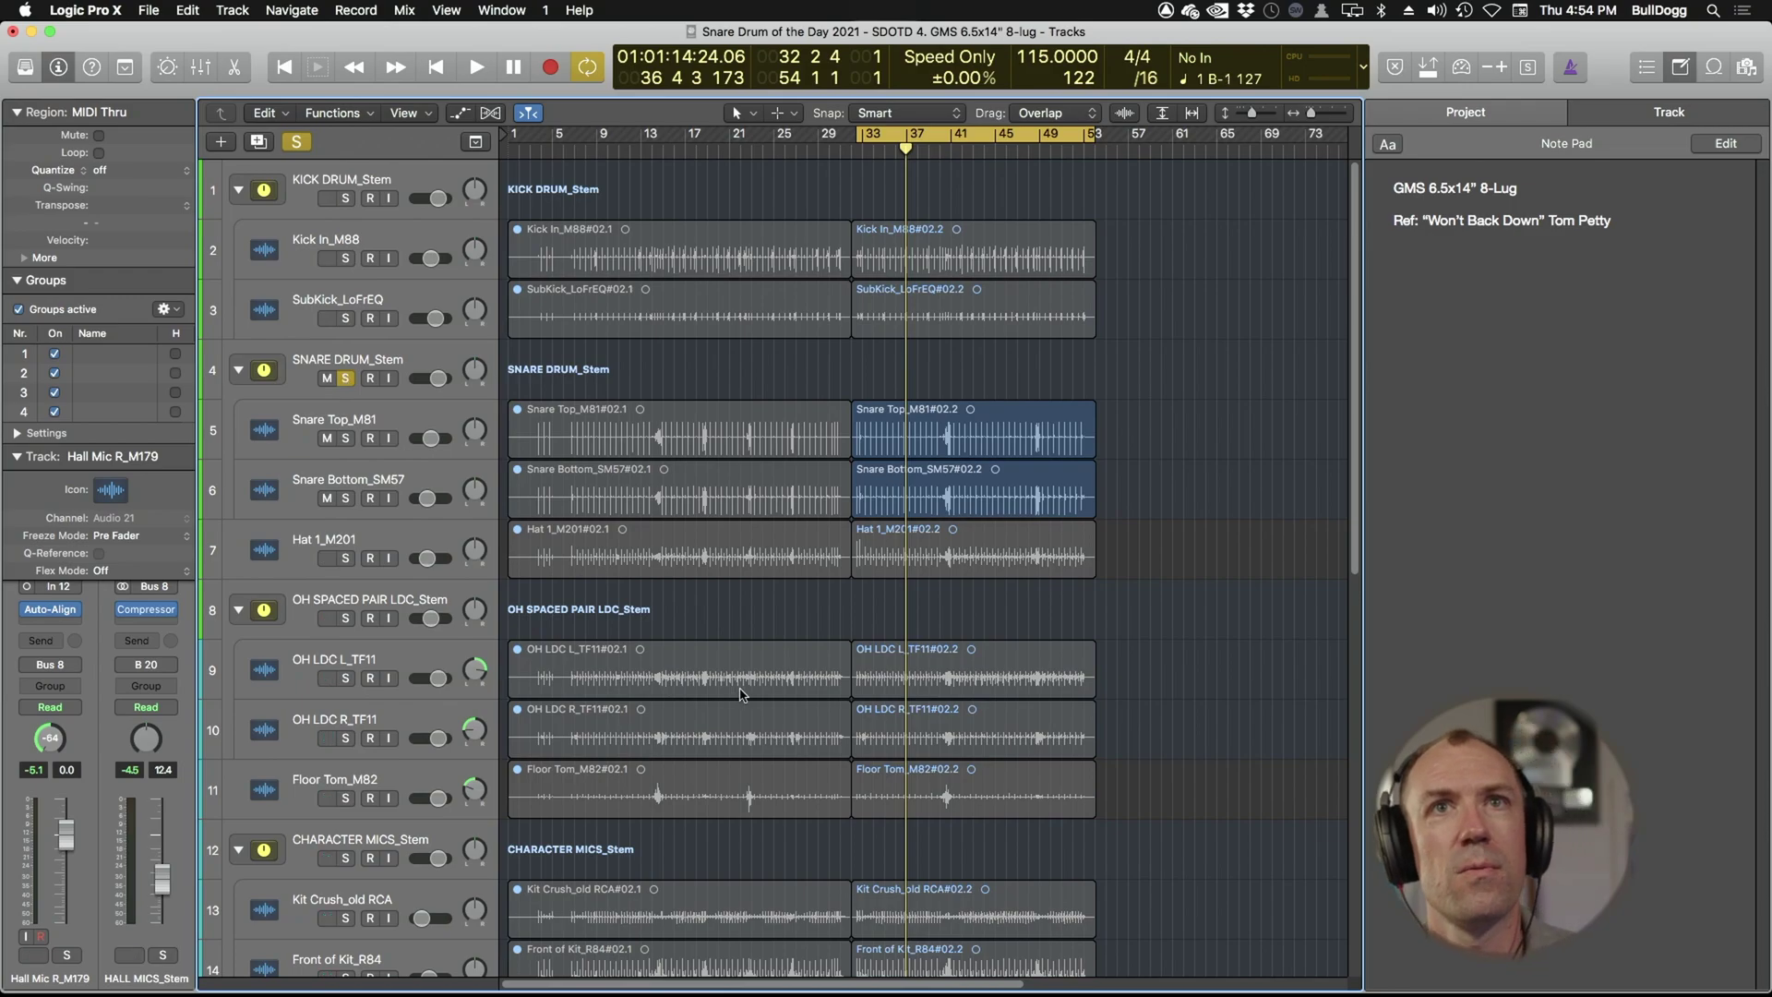
key("space")
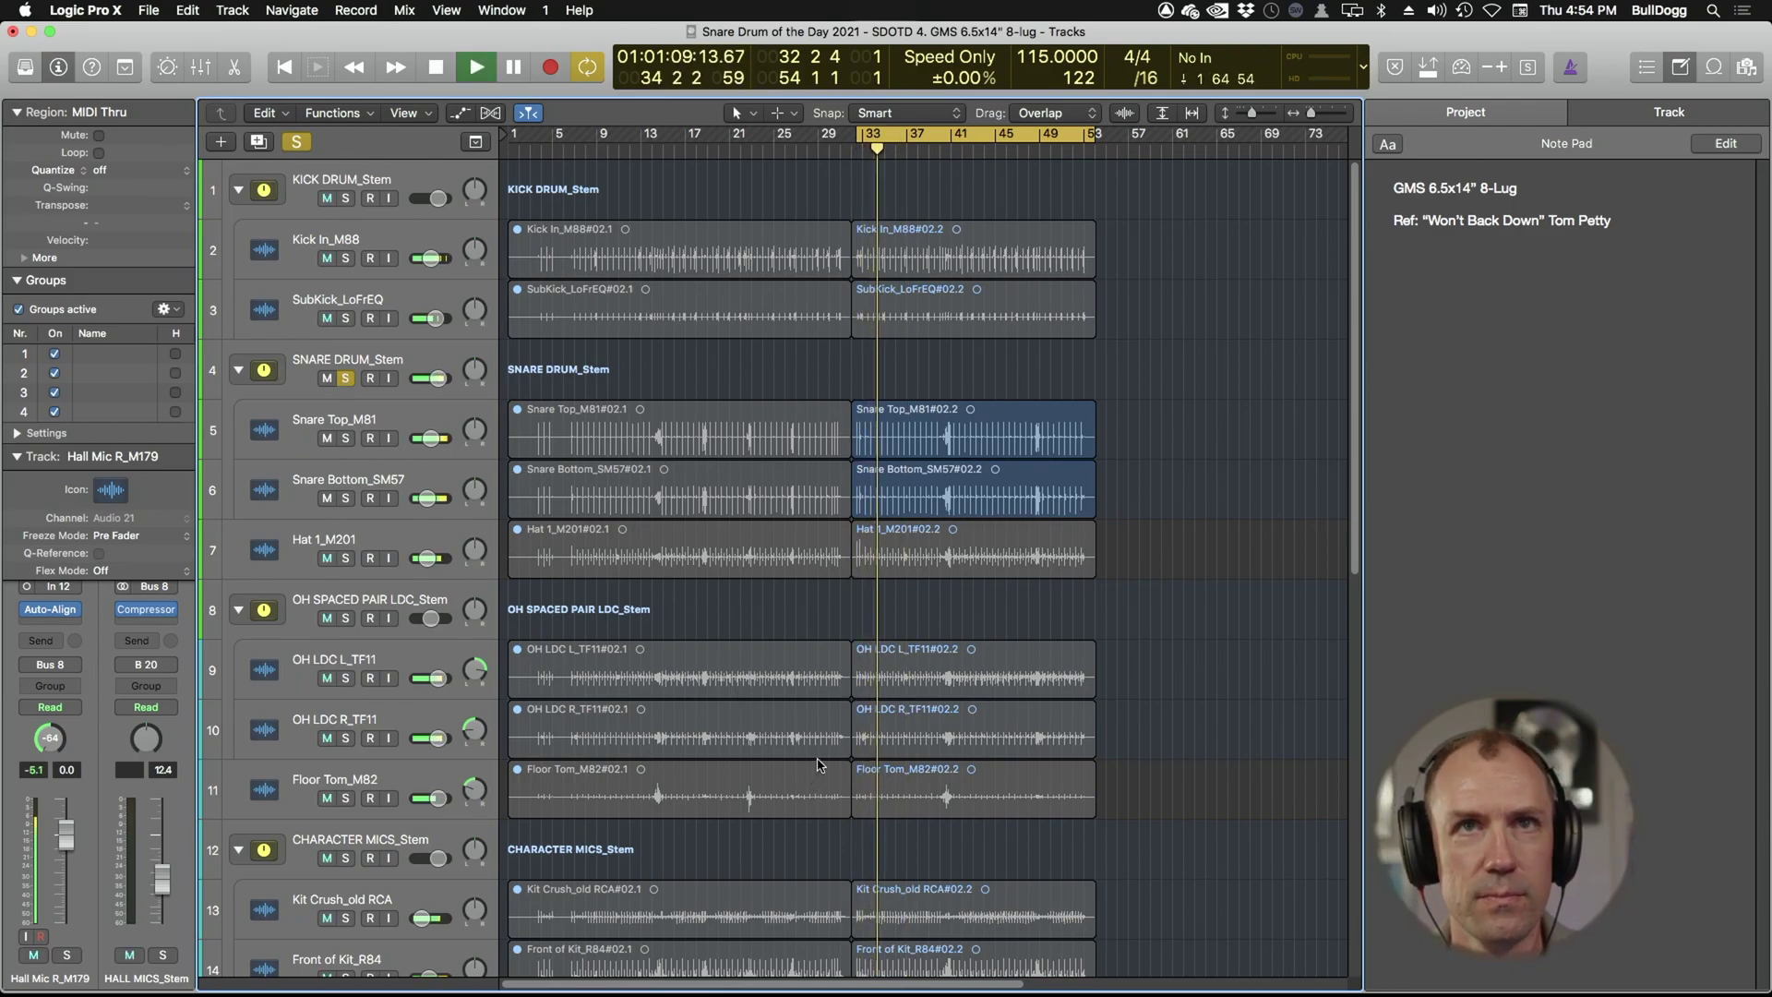
key("space")
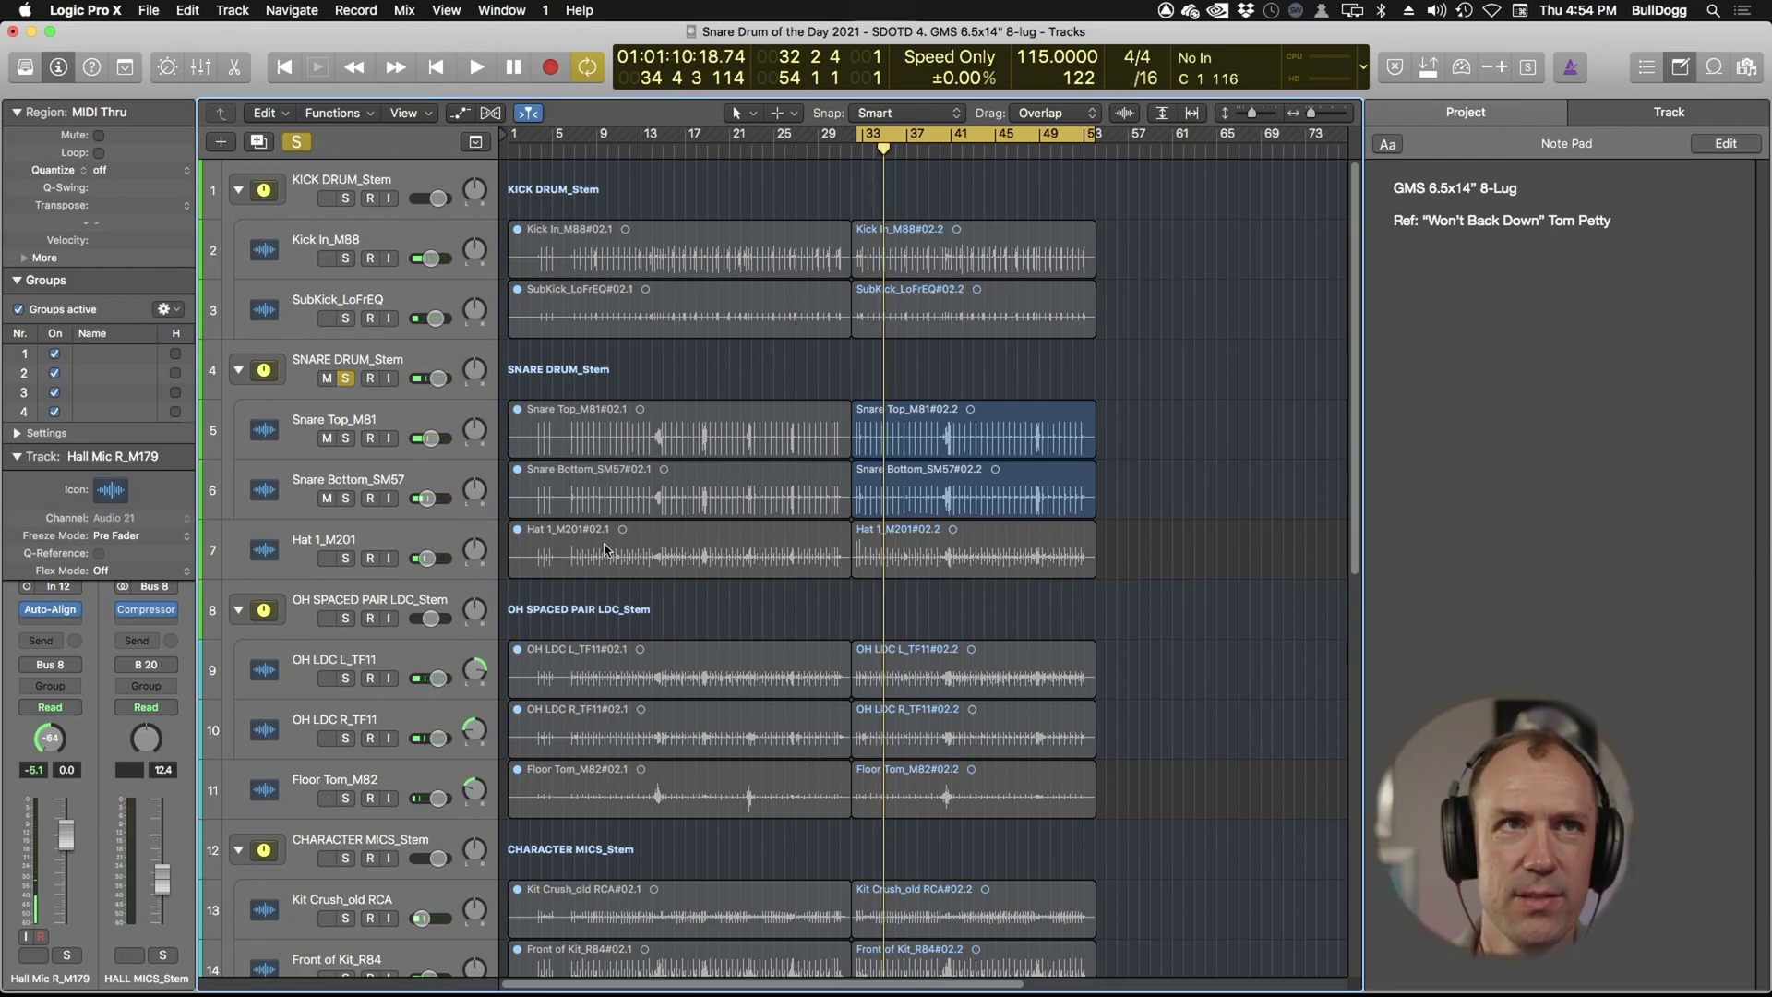
- Audition the Snare Top_M81 track in solo, then return the solo to the SNARE DRUM_Stem
left_click(346, 439)
left_click(346, 380)
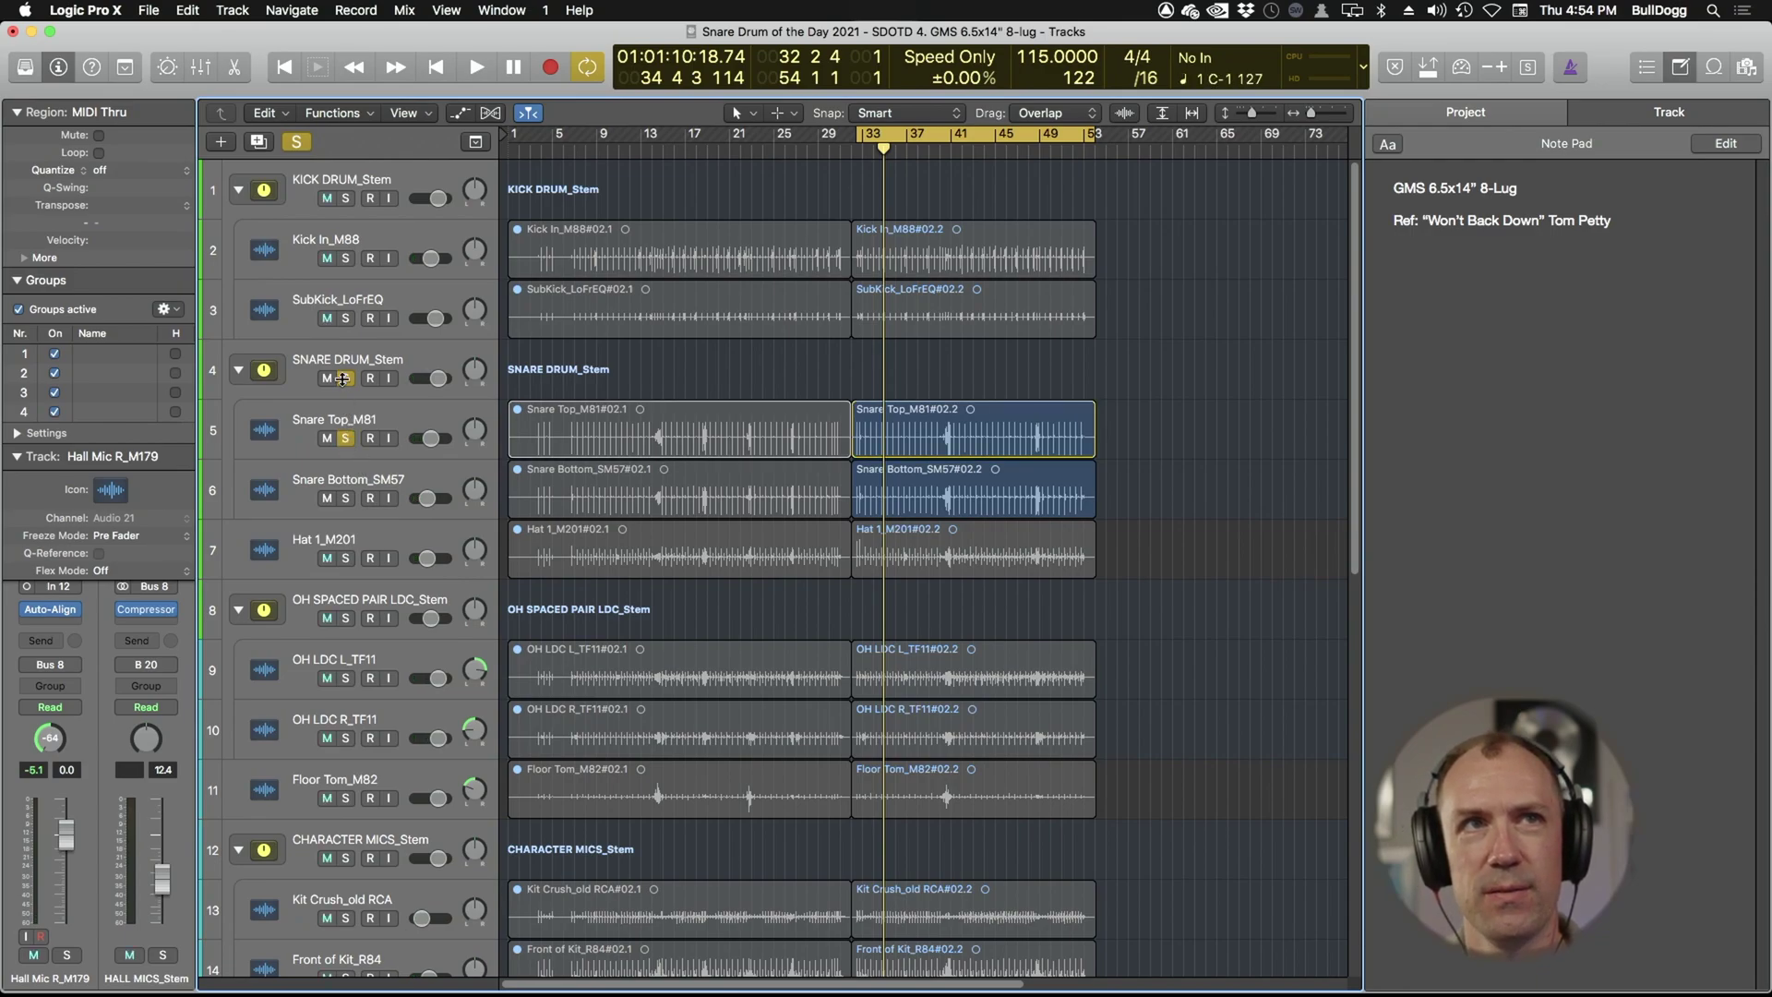
key("space")
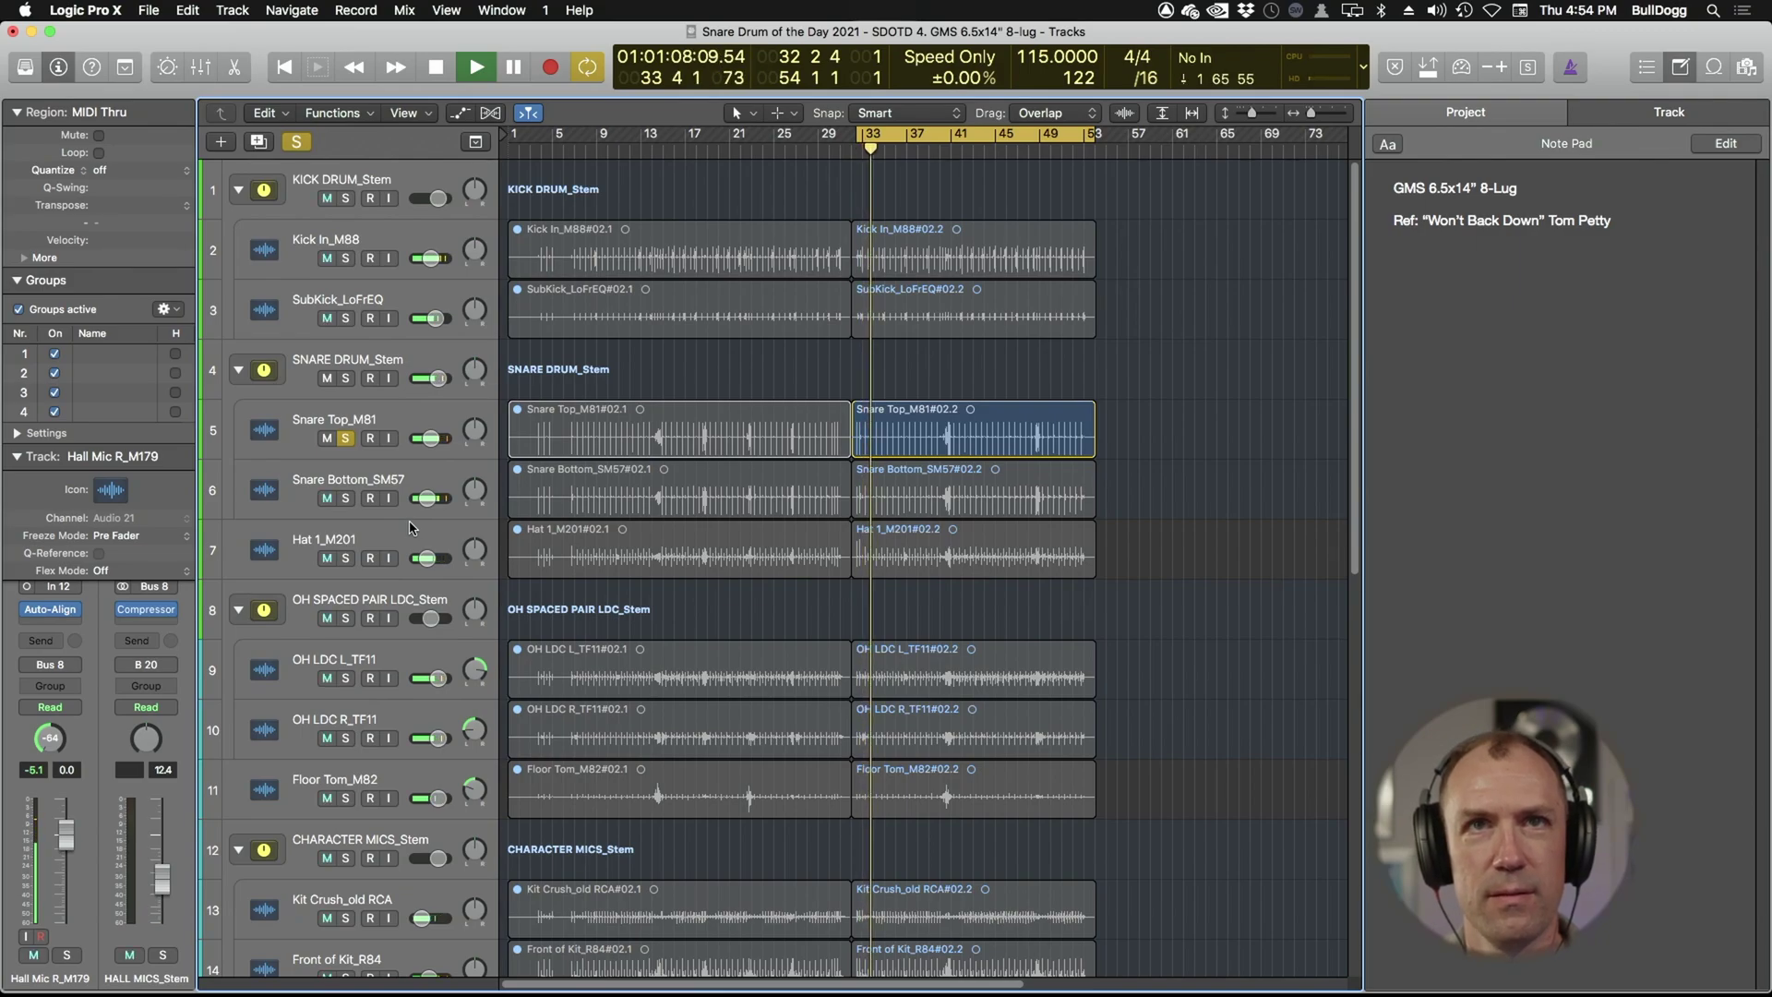
key("space")
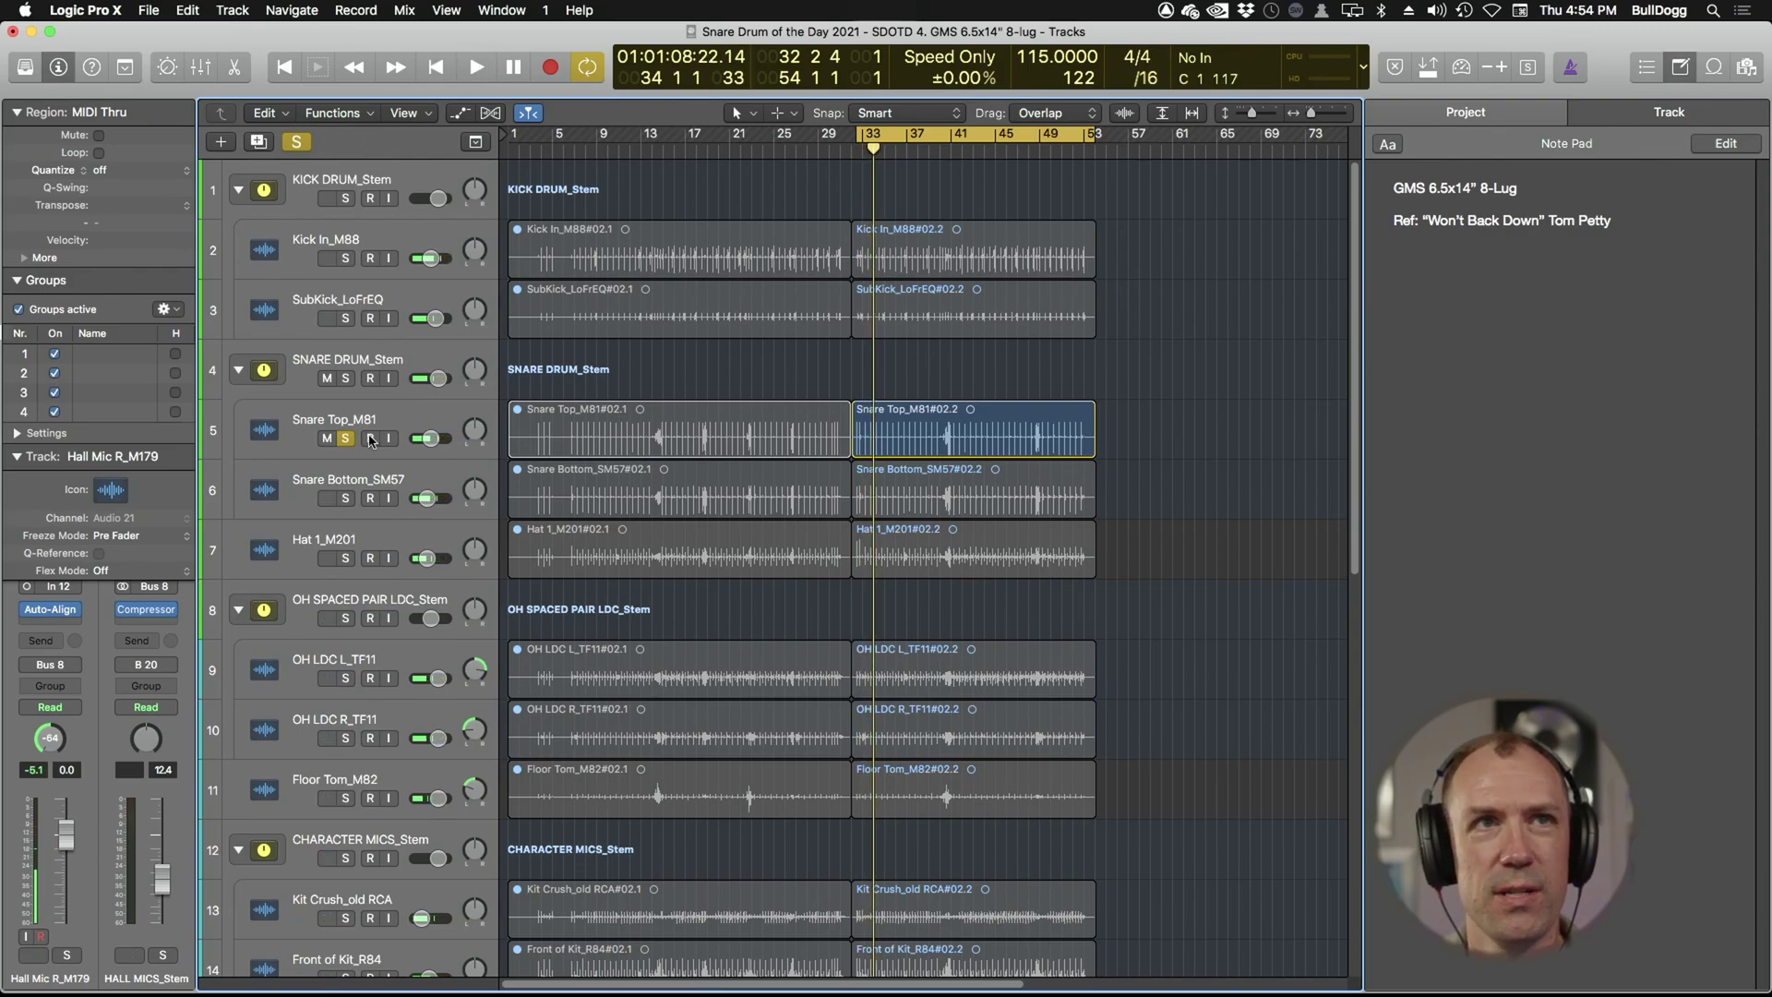
left_click(345, 379)
left_click(347, 439)
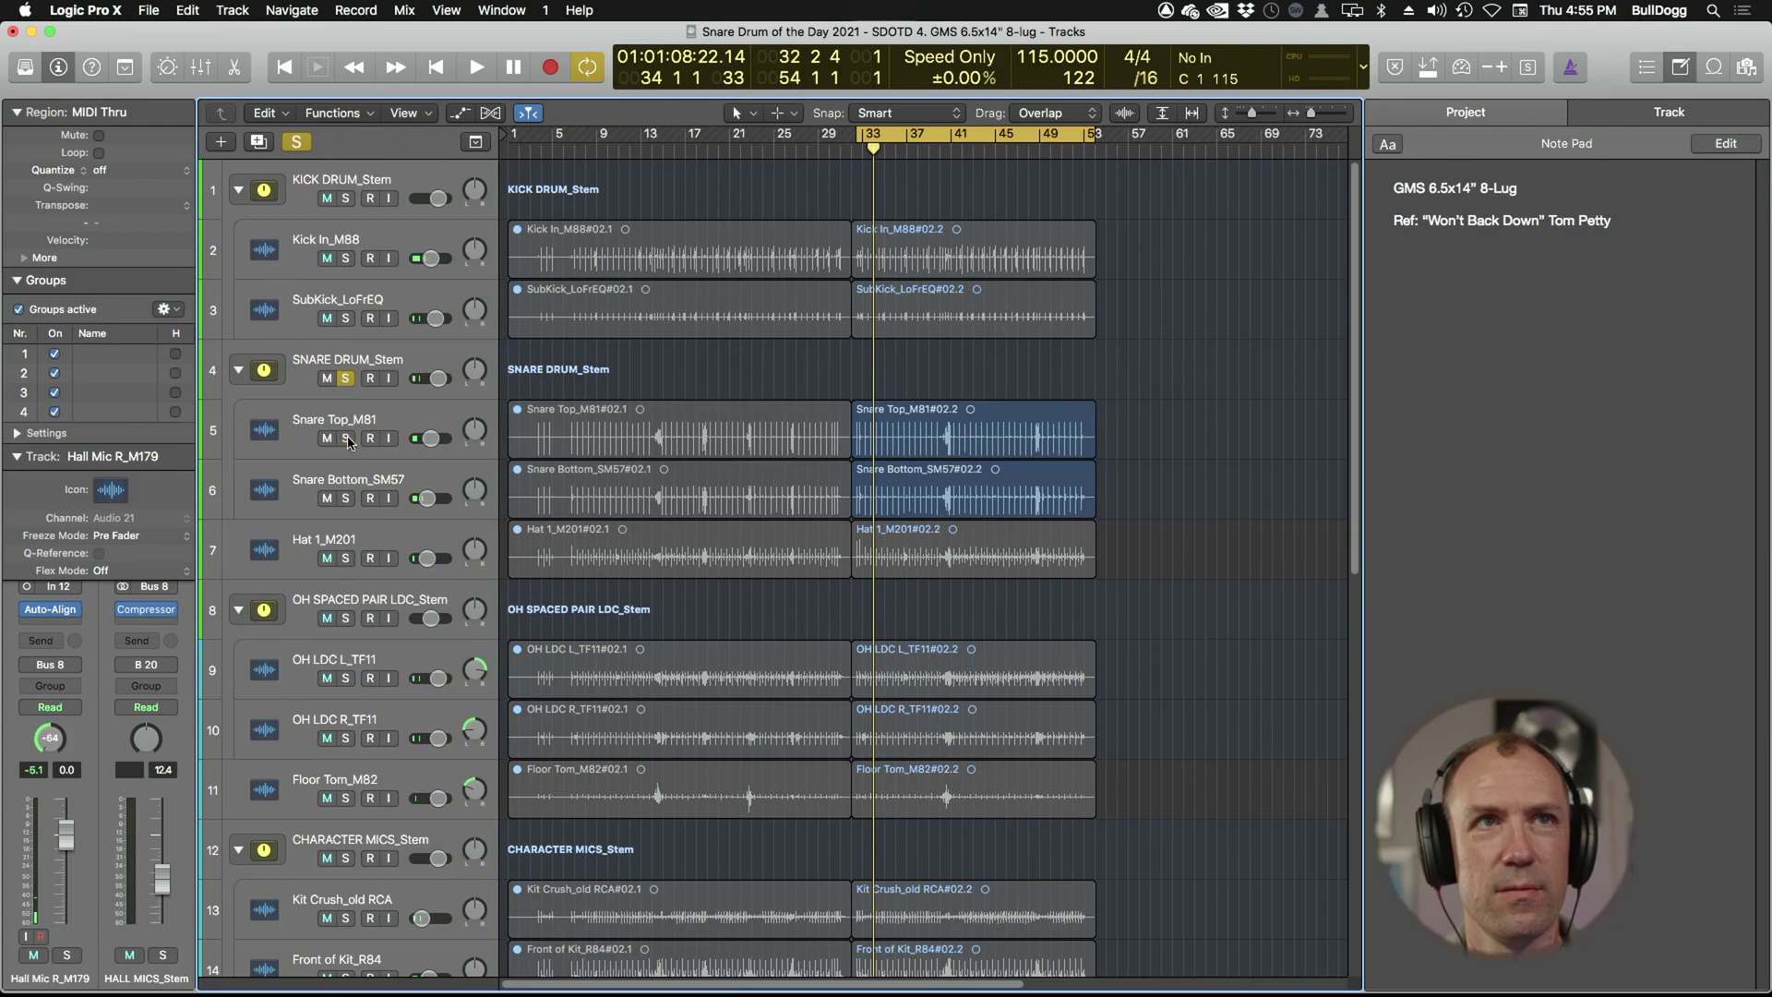
- Show the mixer and remove the I/O plug-in from the KICK DRUM_Stem channel
key("space")
left_click(351, 466)
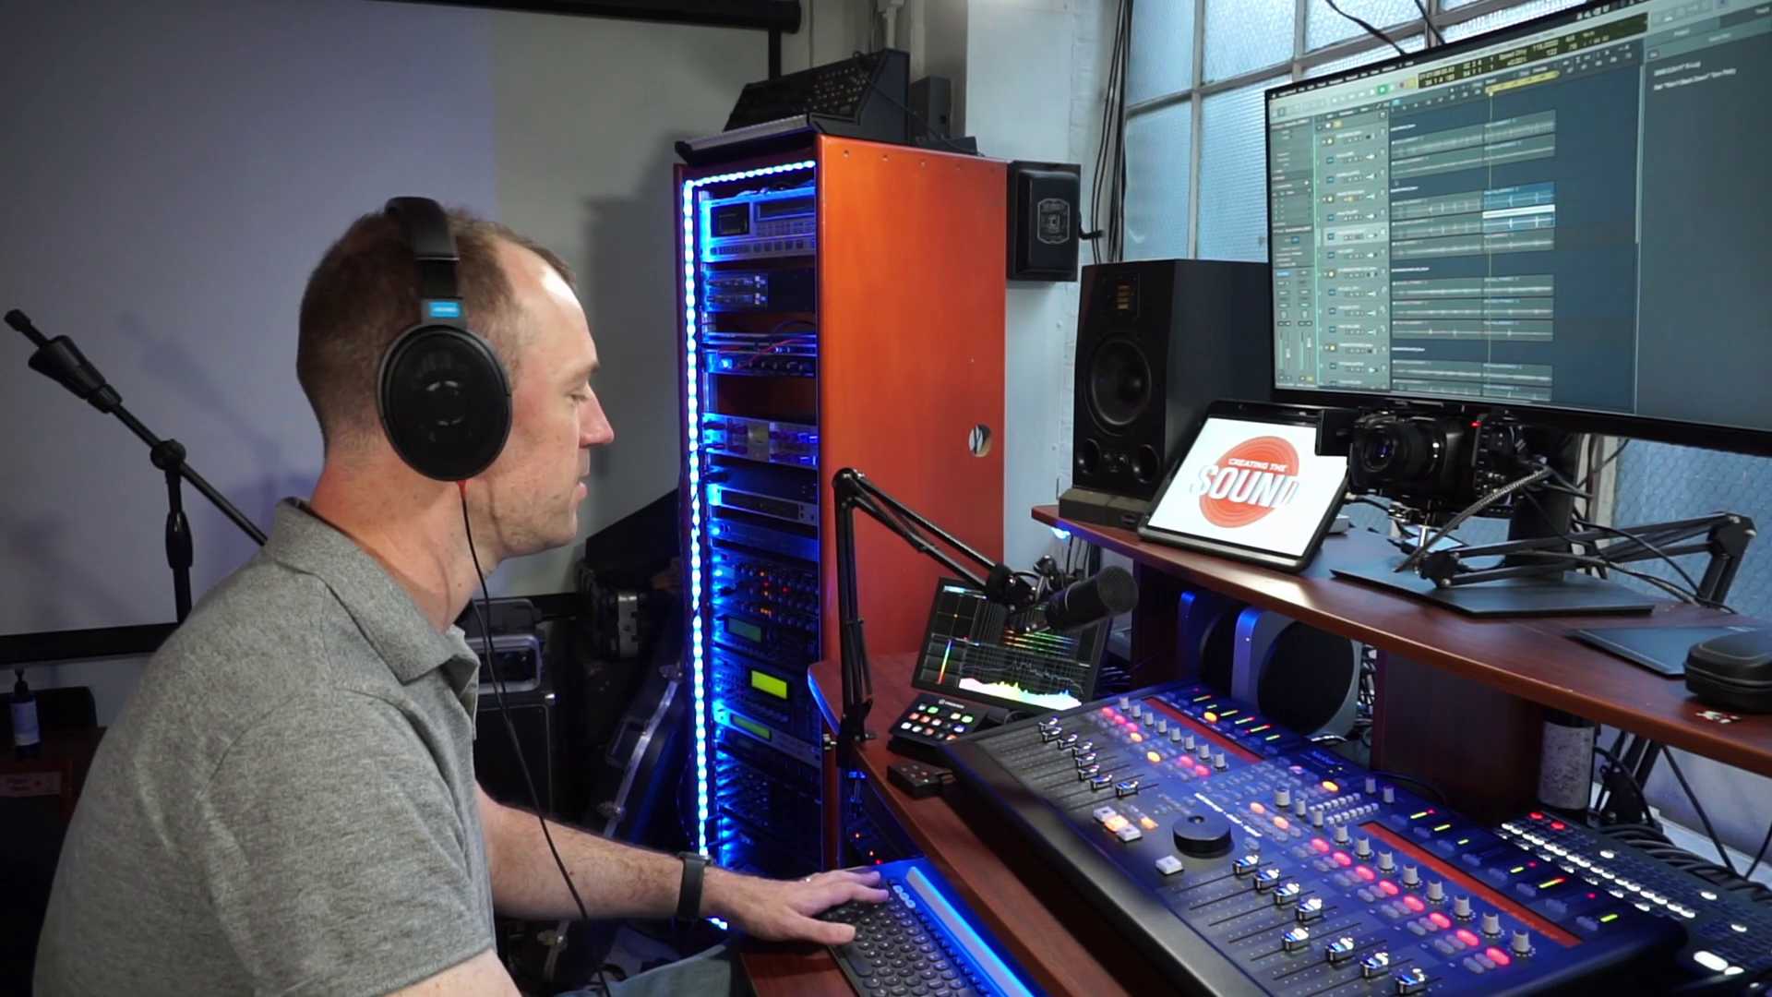
key("x")
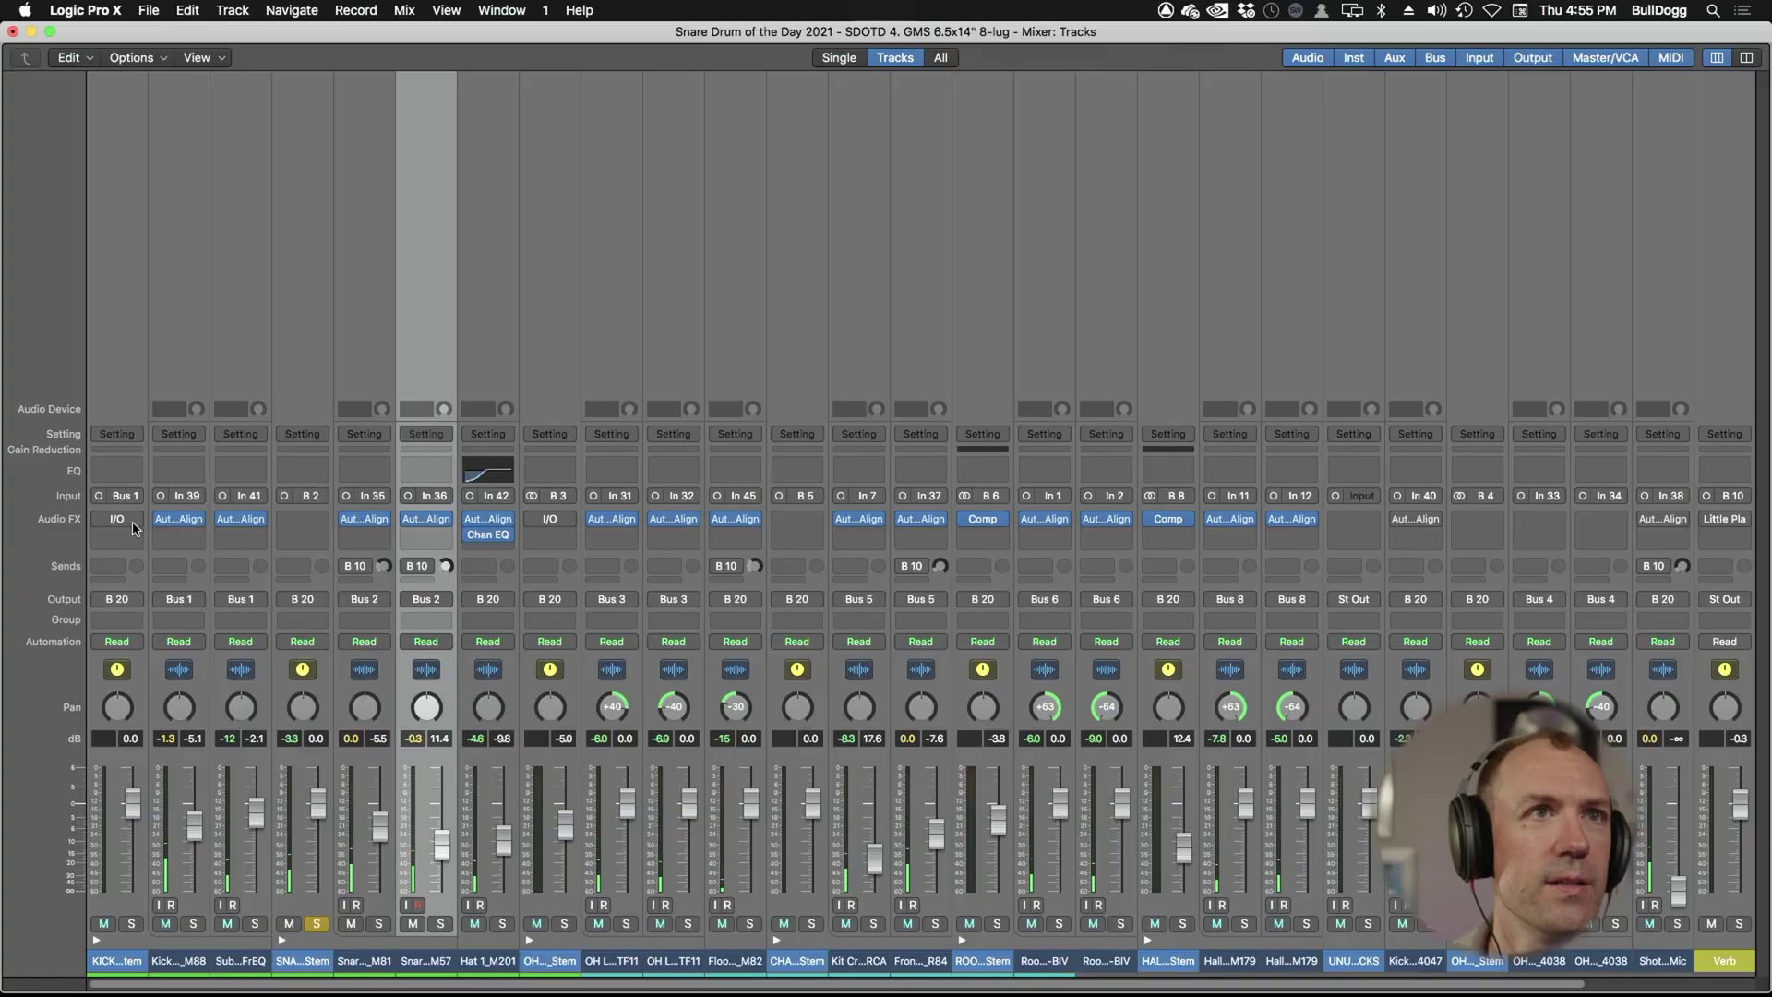
left_click(136, 519)
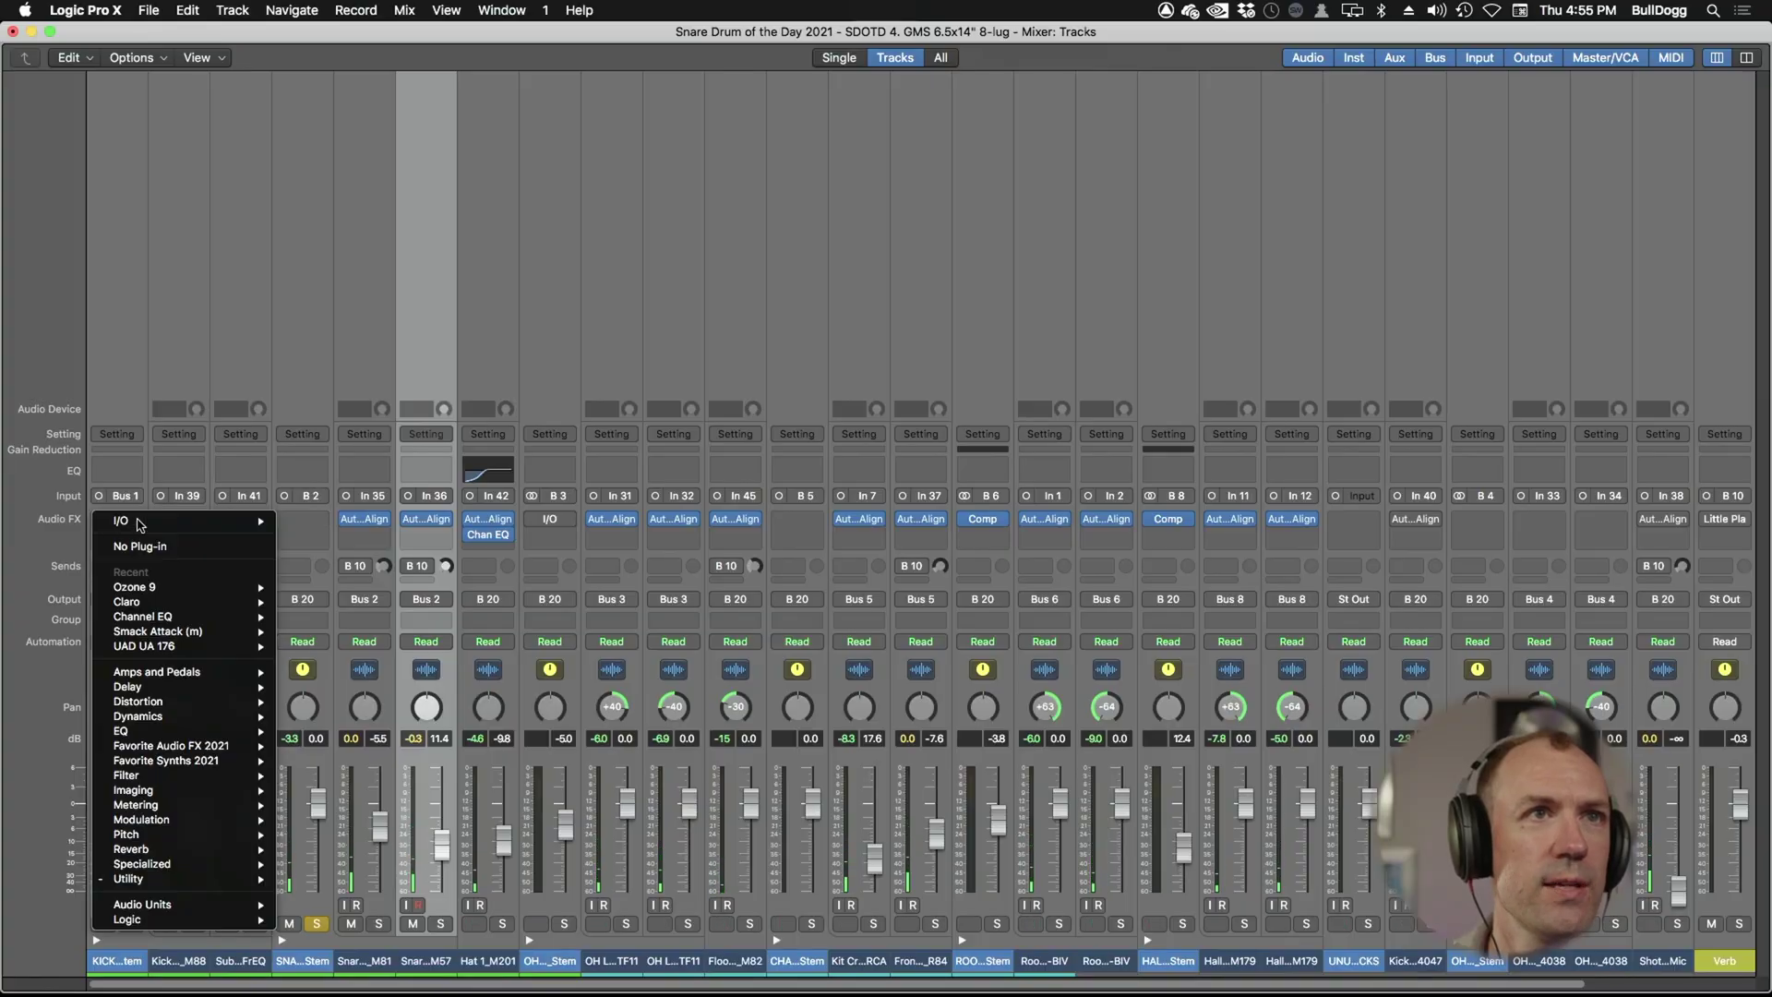
left_click(159, 559)
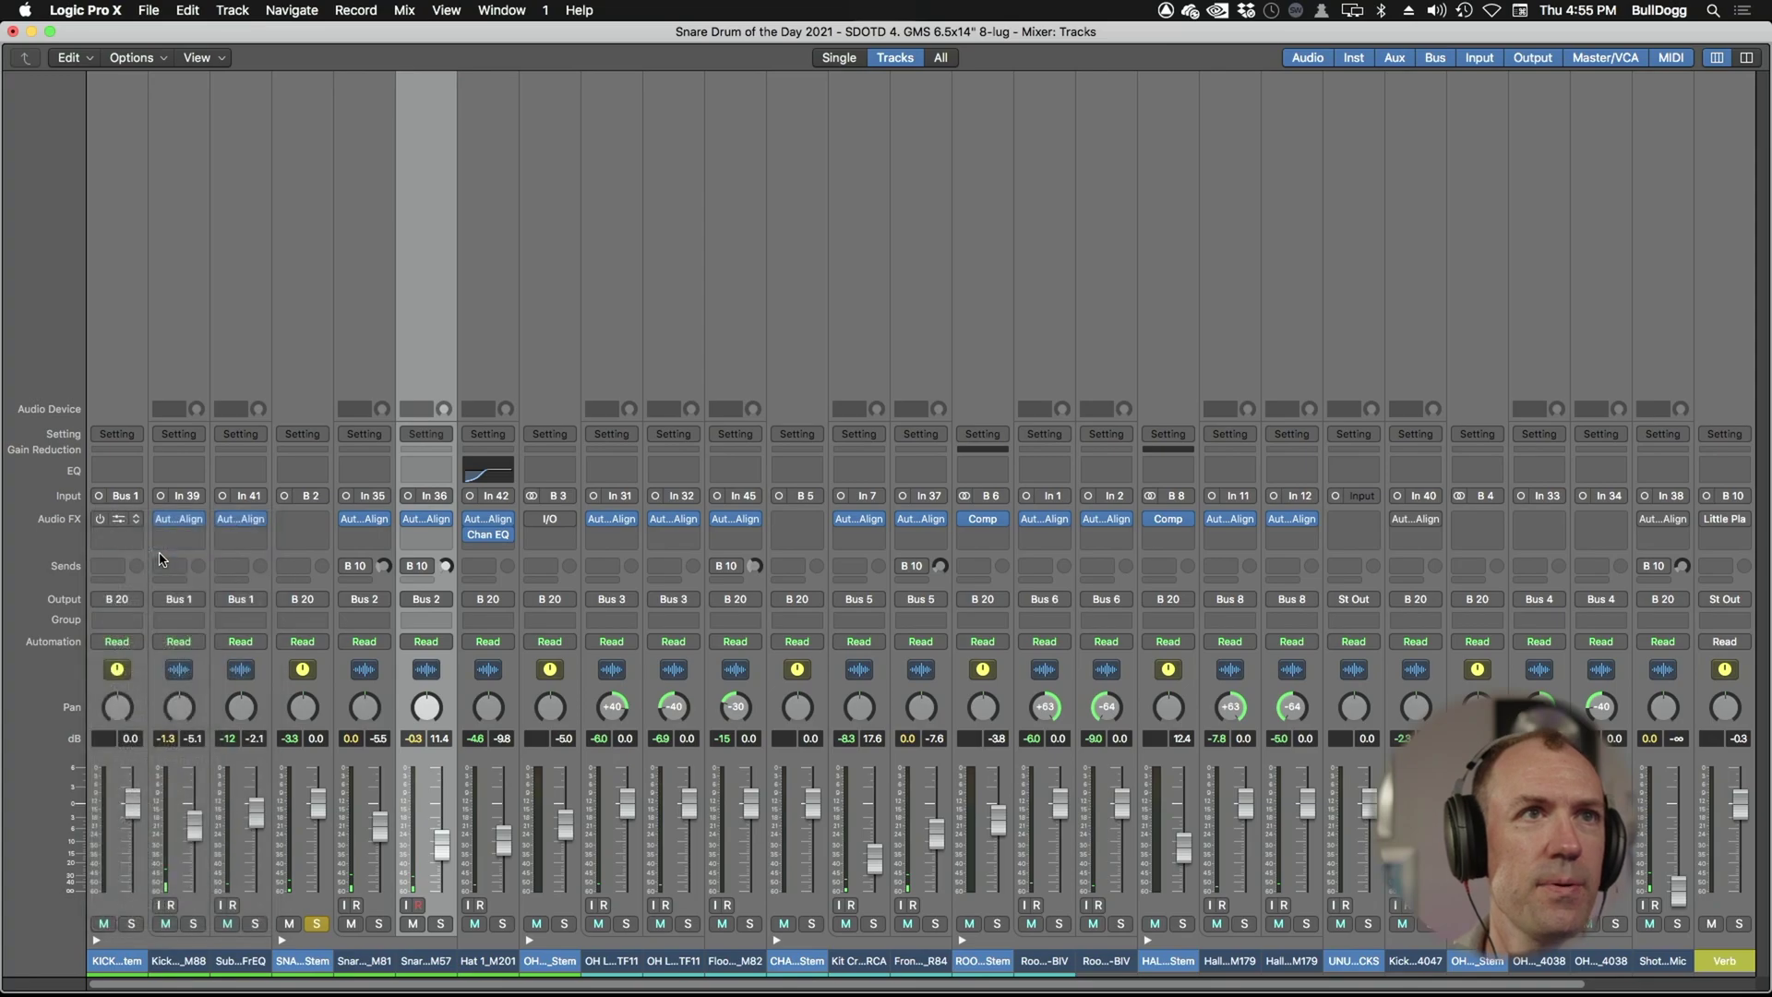
- Remove the Bus 10 Verb sends from the Snare Top_M81 and Snare Bottom_SM57 channels together
left_click(362, 961, "shift")
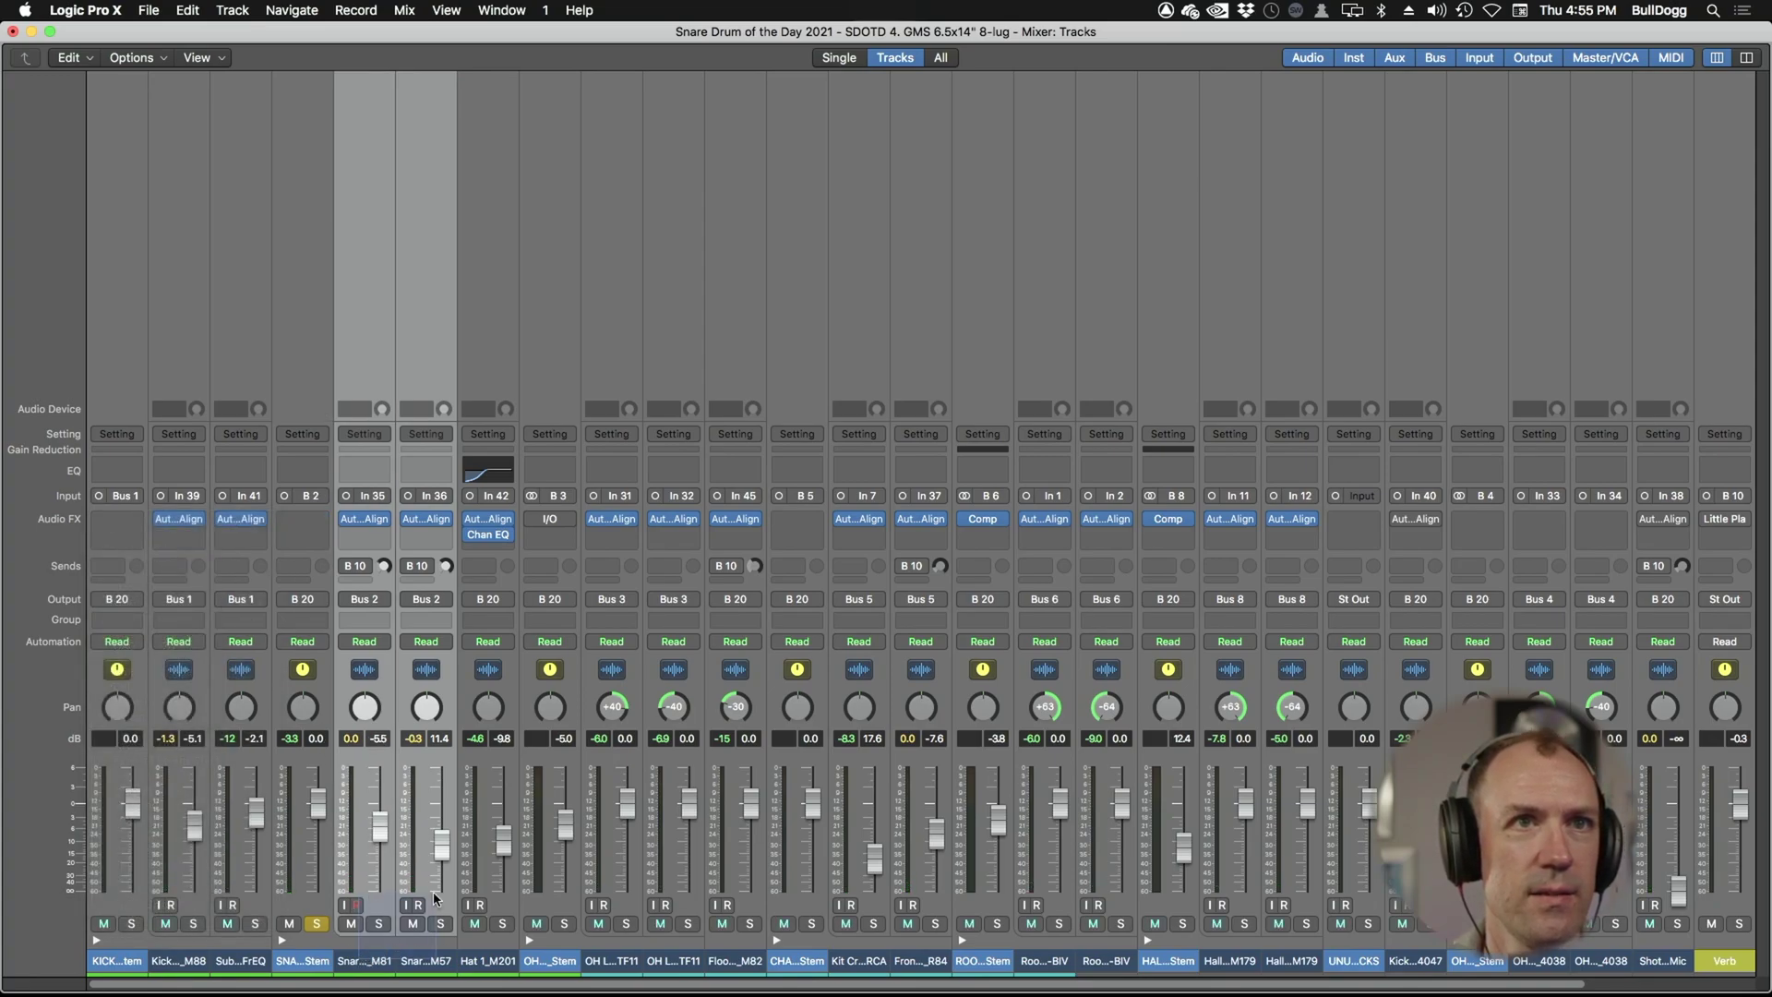
left_click(368, 567)
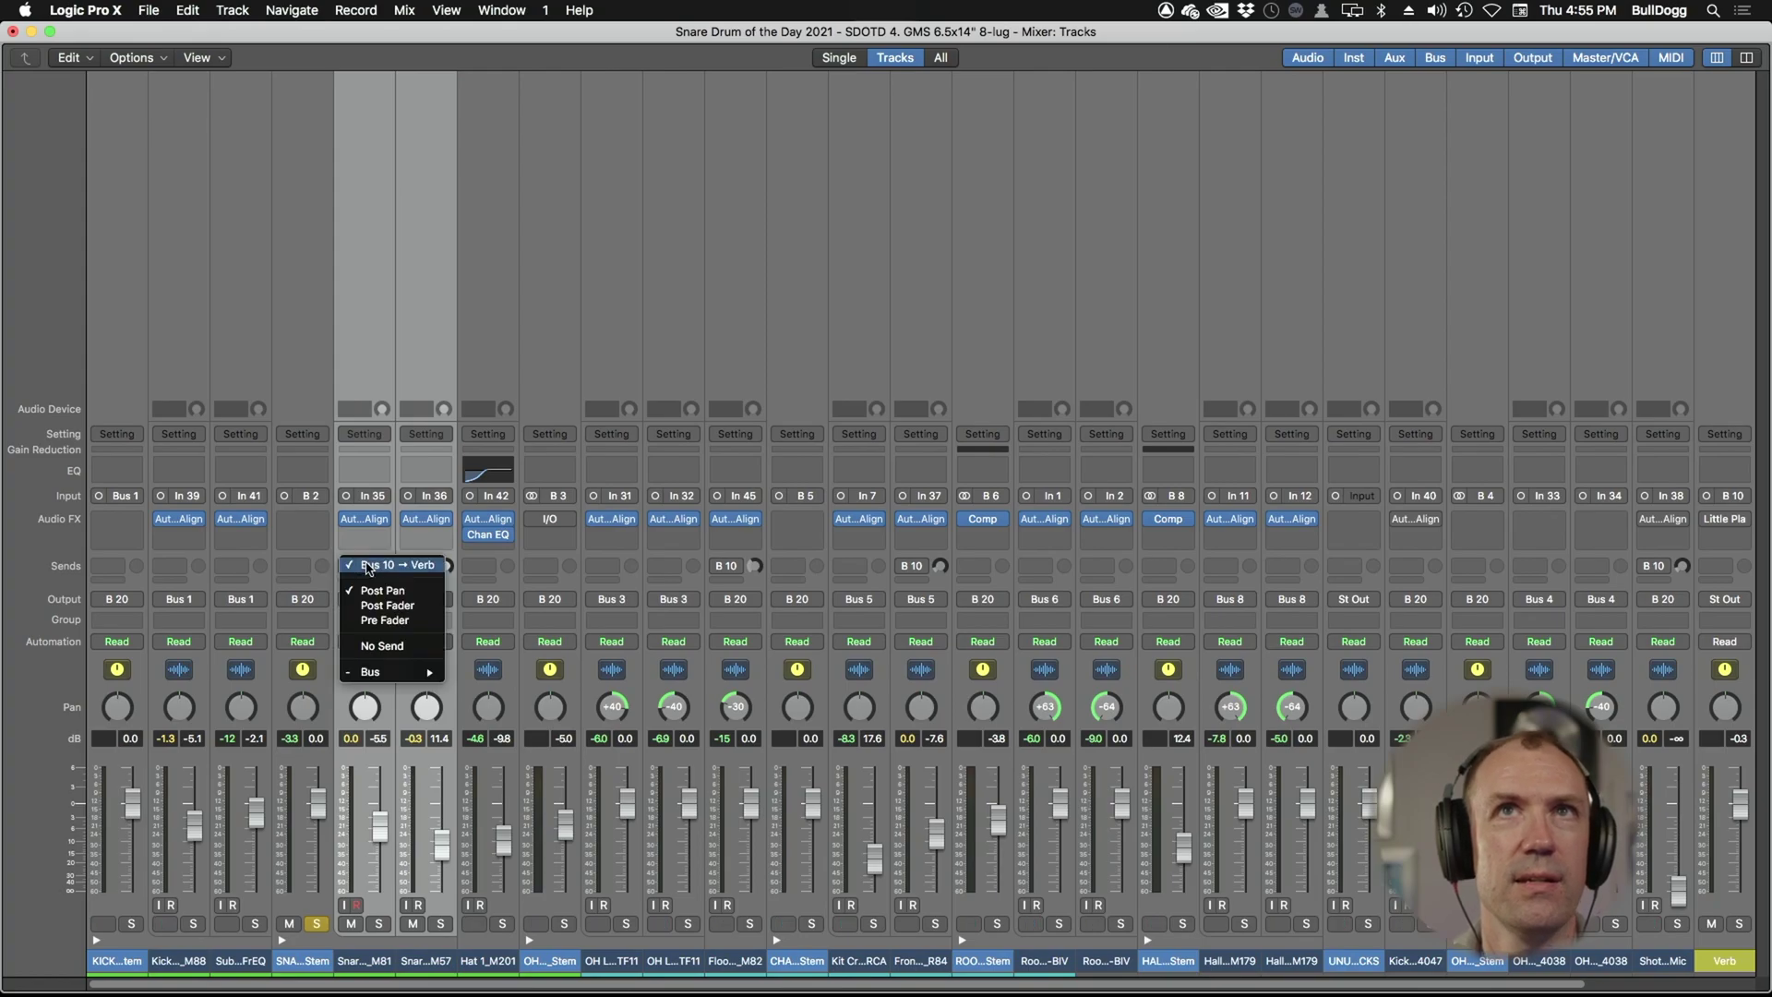
left_click(382, 646)
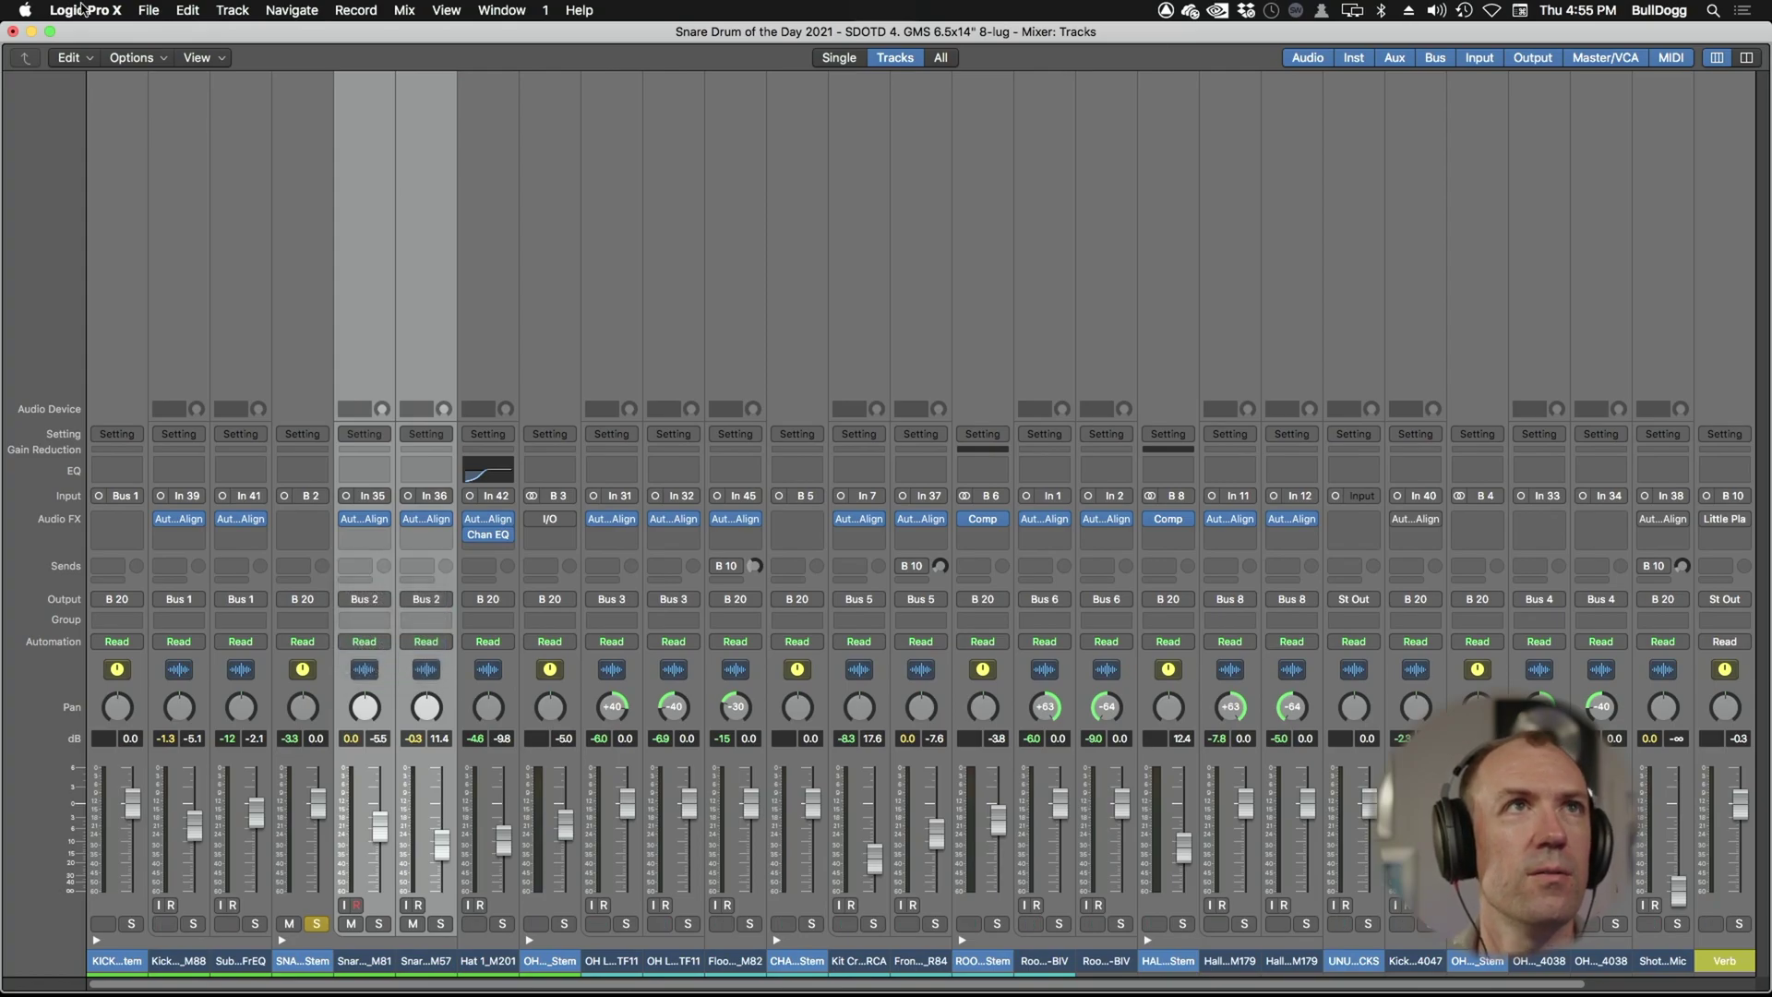
- Create a project alternative named "SDOTD 4. GMS 6.5x14" 8-lug Coop #1"
left_click(149, 10)
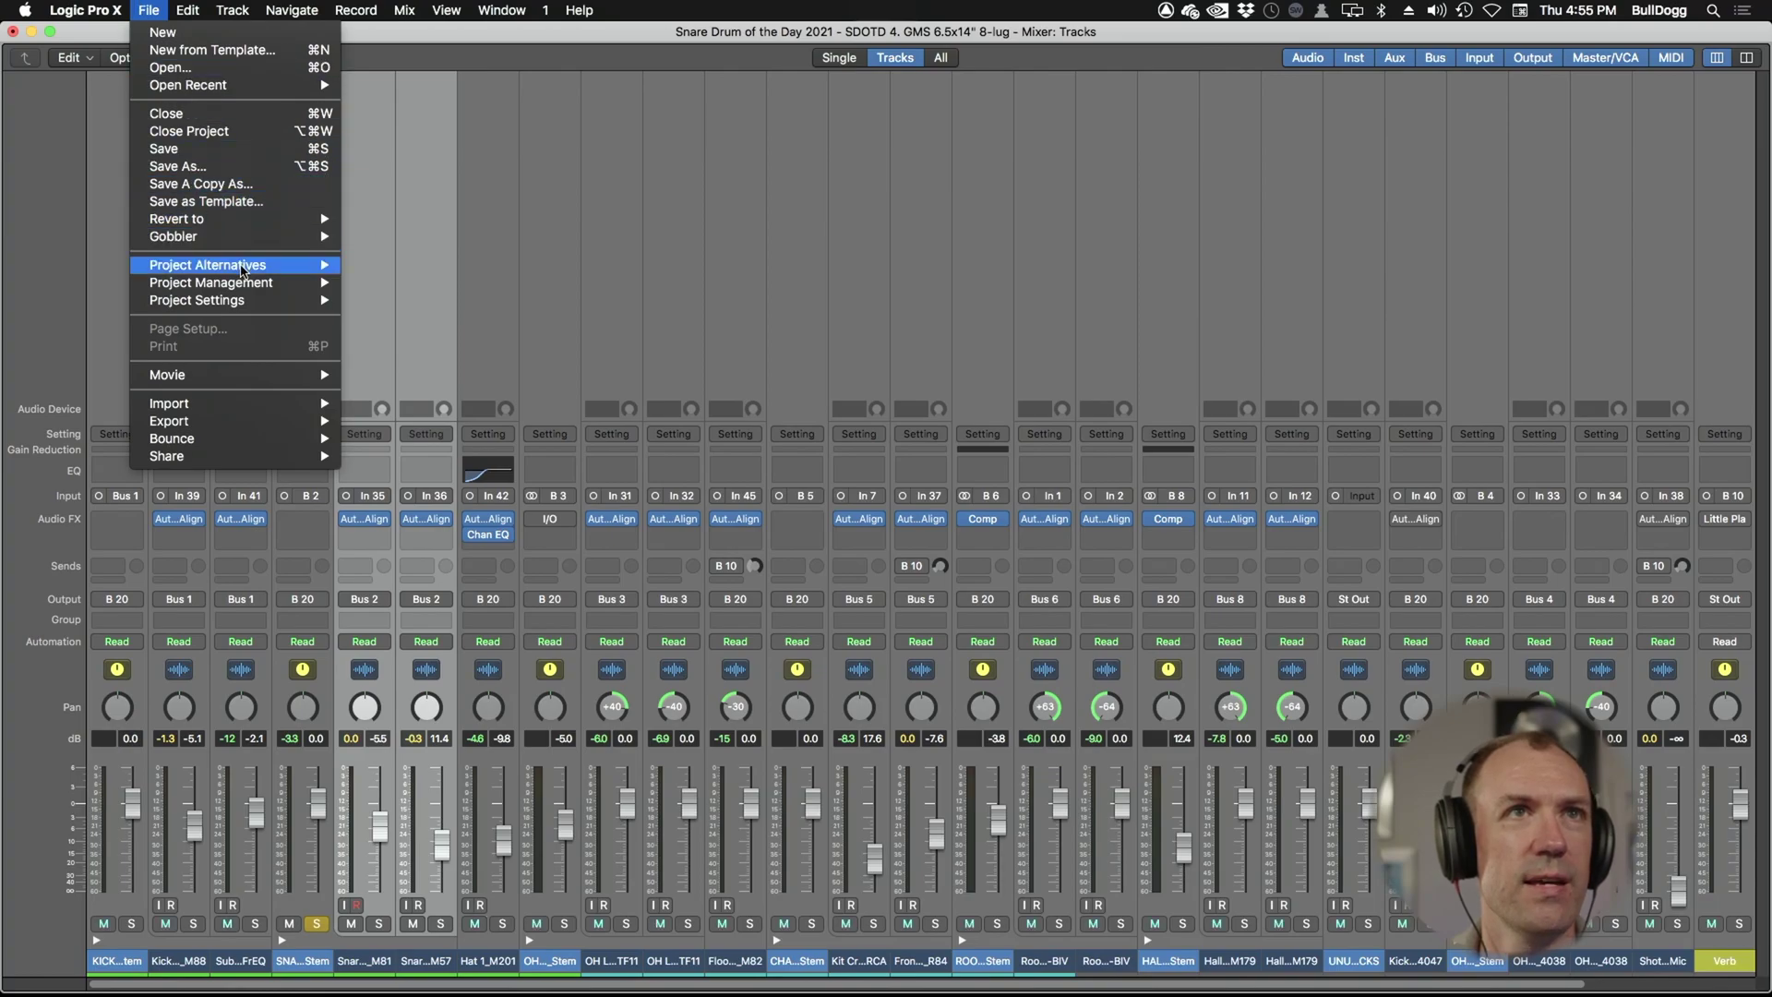
mouse_move(242, 269)
left_click(387, 268)
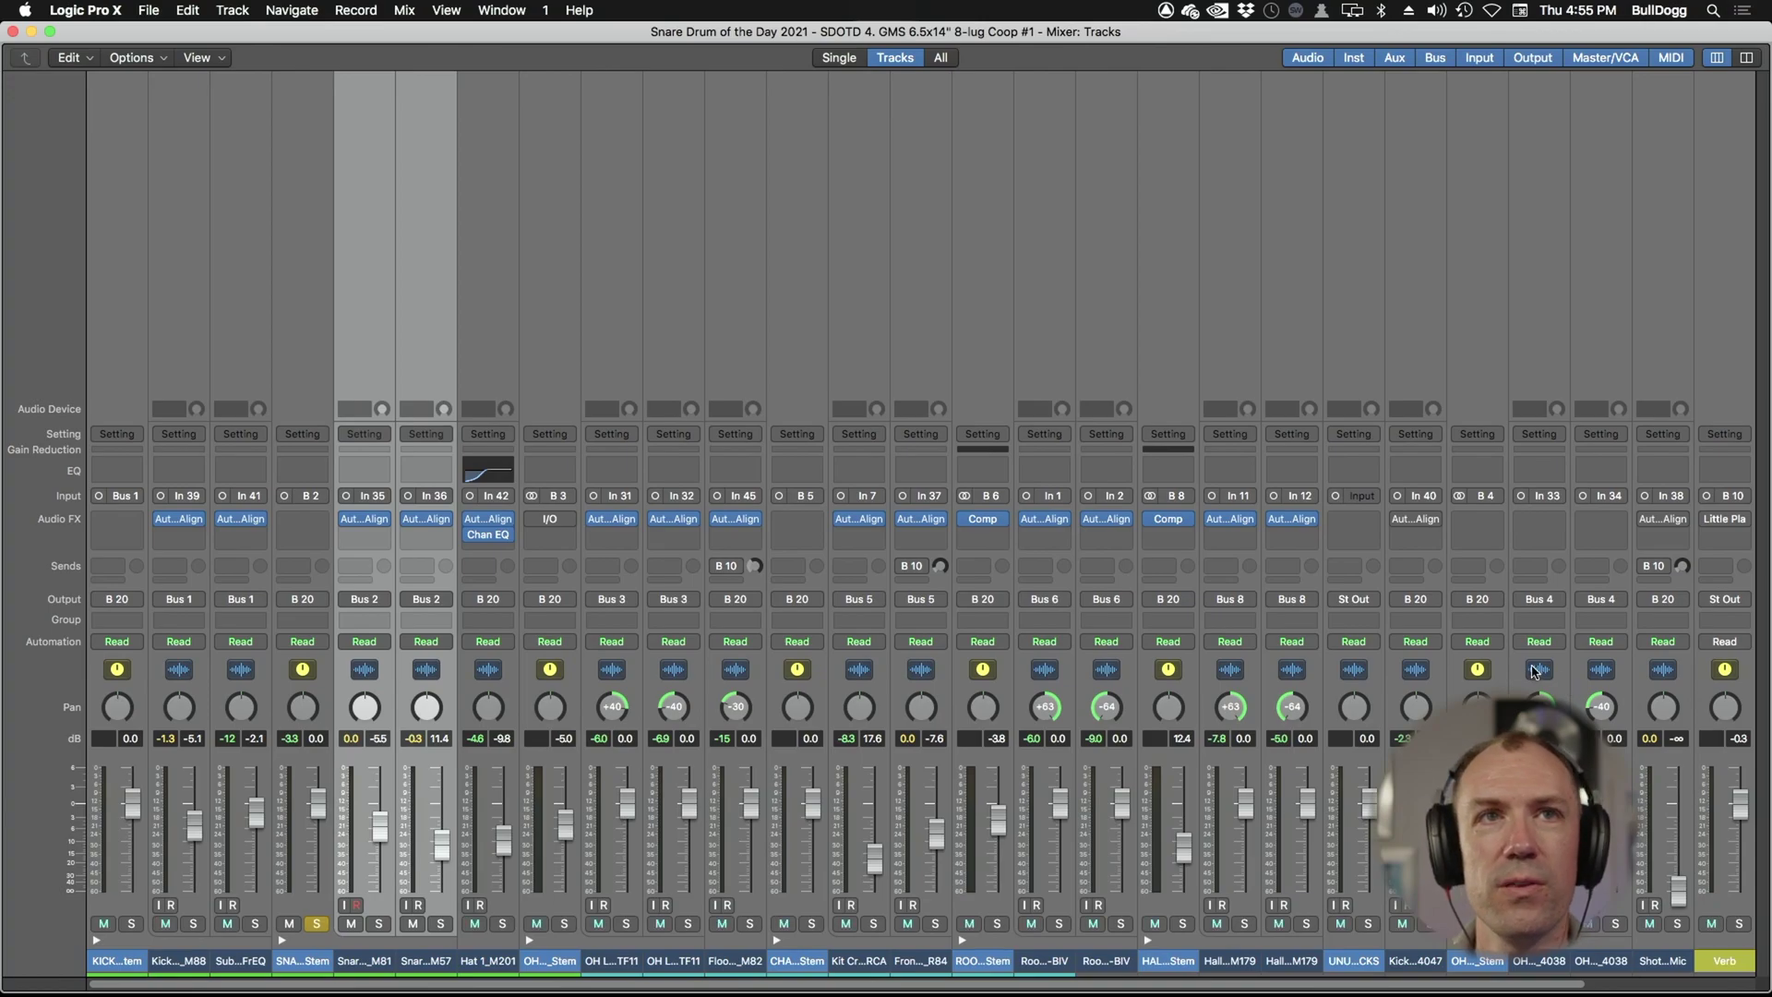
- Remove the remaining Bus 10 Verb sends from all channels between Floor Tom_M82 and the Shot mic at once
left_click_drag(706, 969, 1652, 758)
left_click(1664, 566)
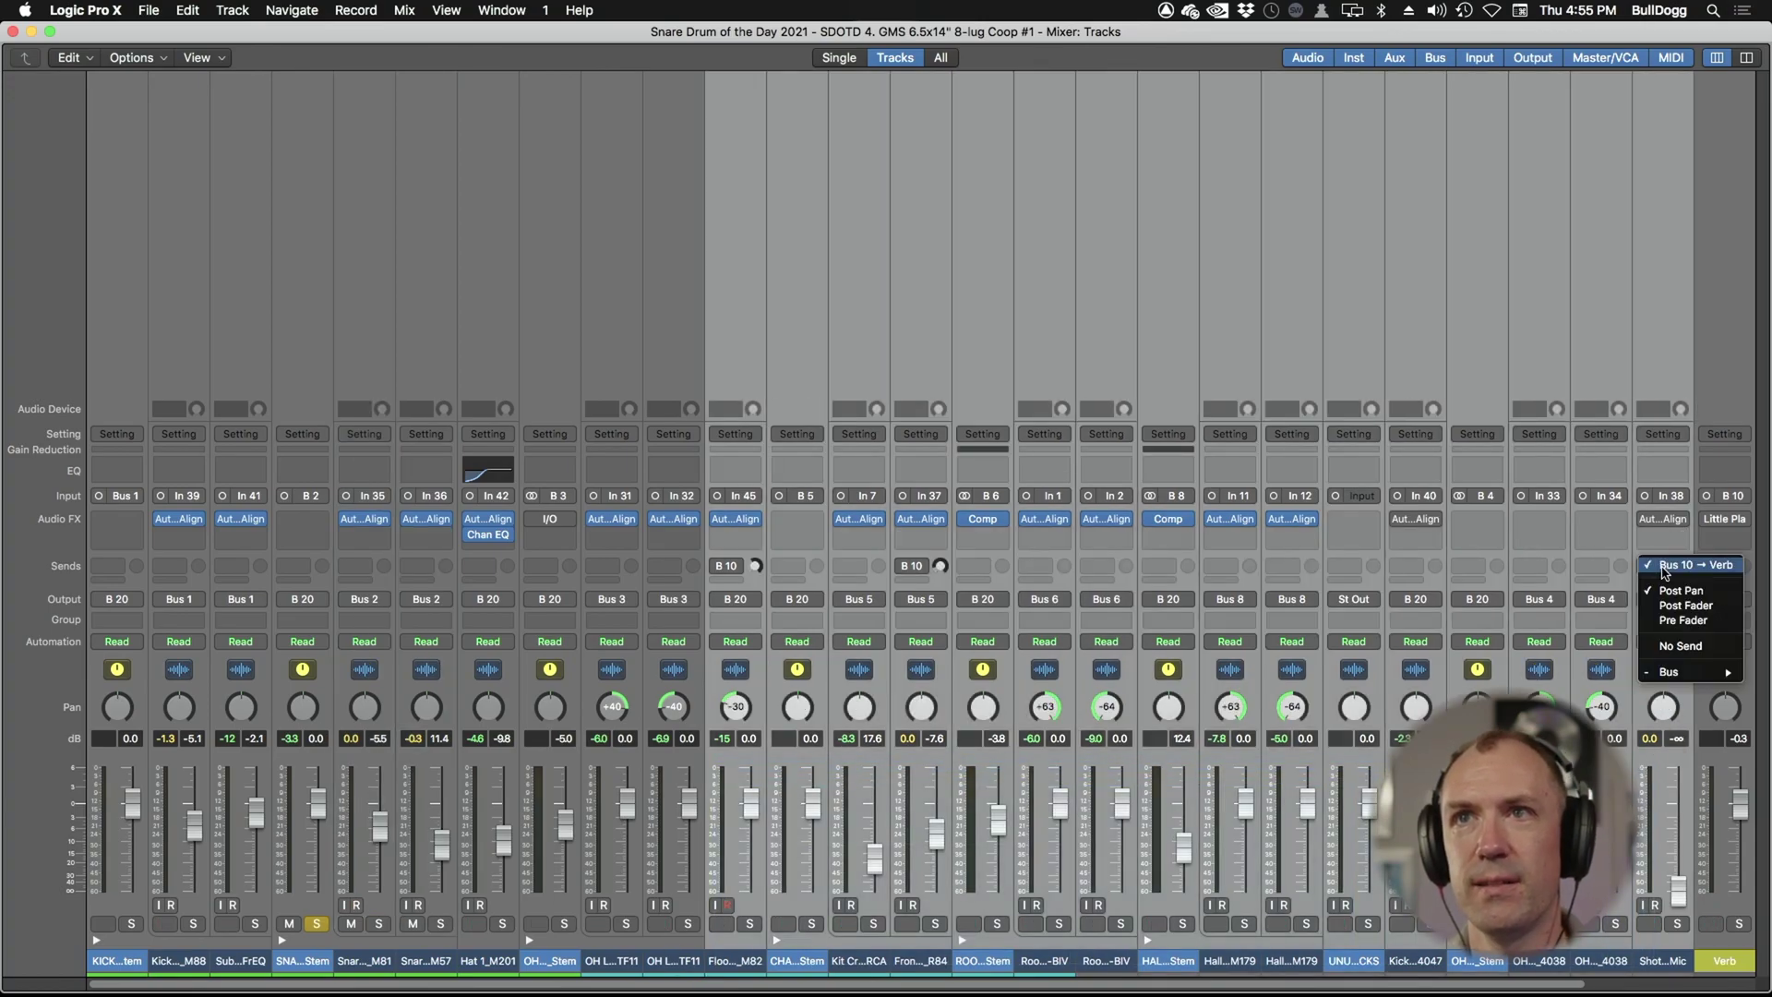
left_click(1666, 635)
key("super+z")
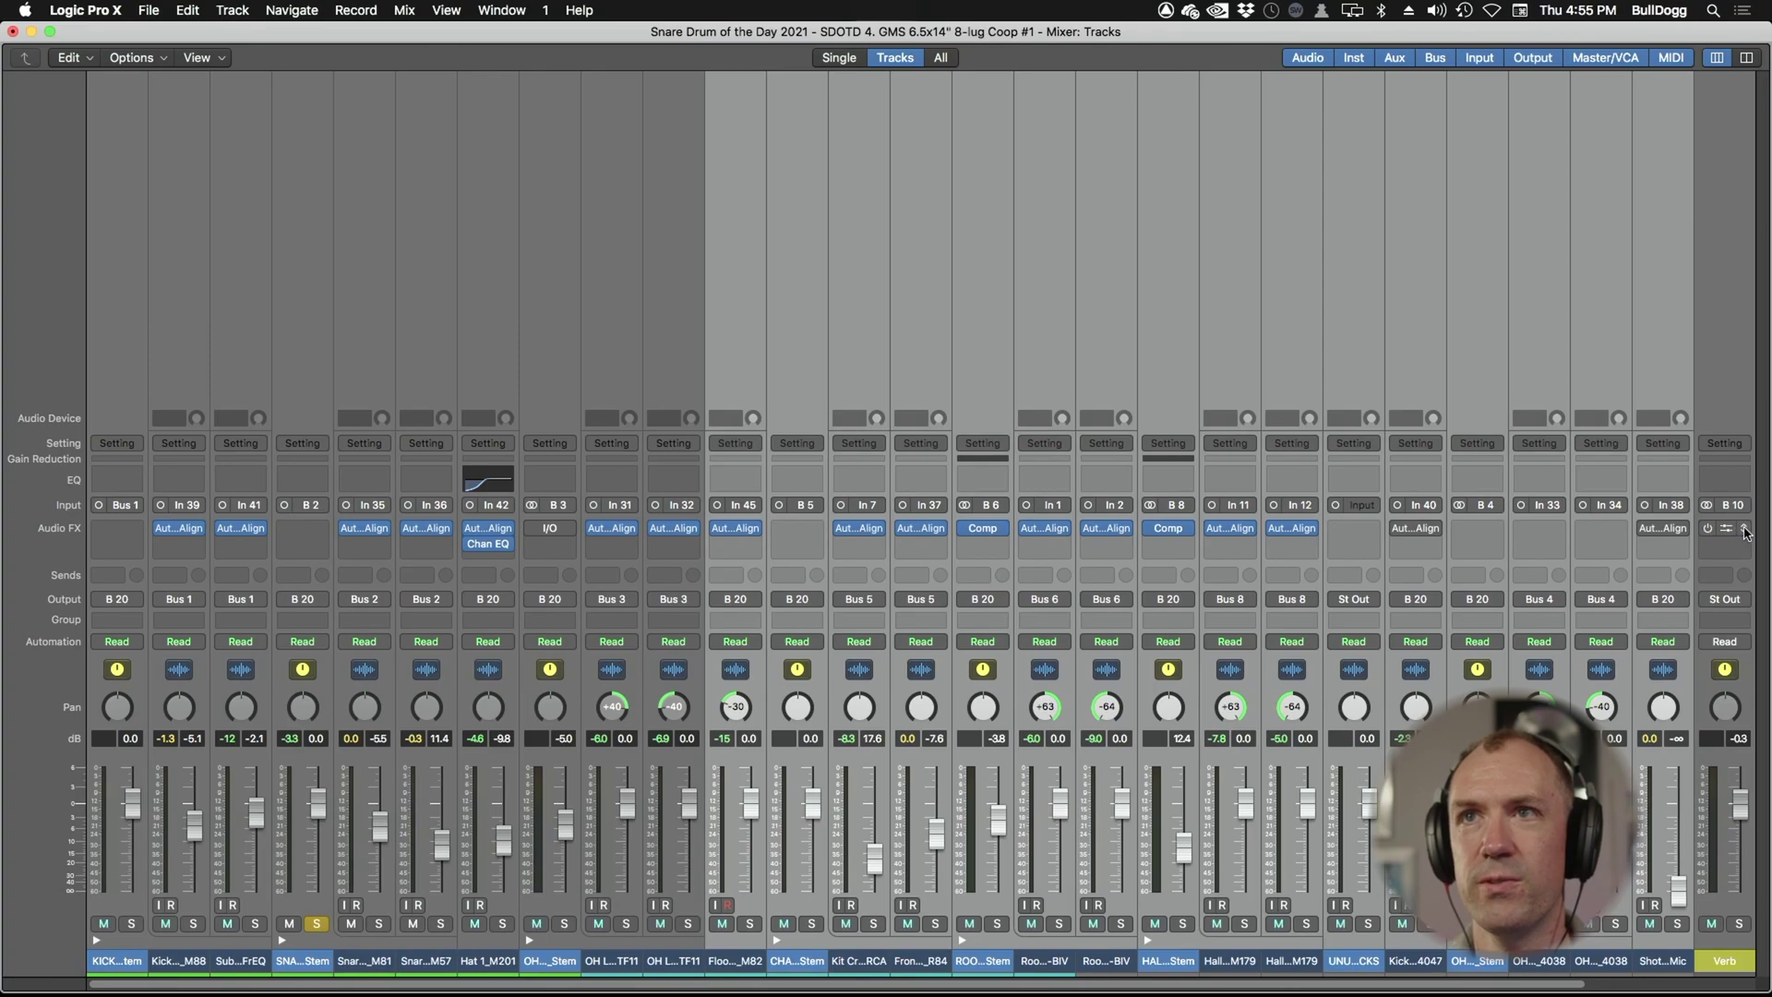
- Replace the Little Plate reverb on the Verb channel with the Abbey Road Plates (s) plug-in
left_click(1743, 533)
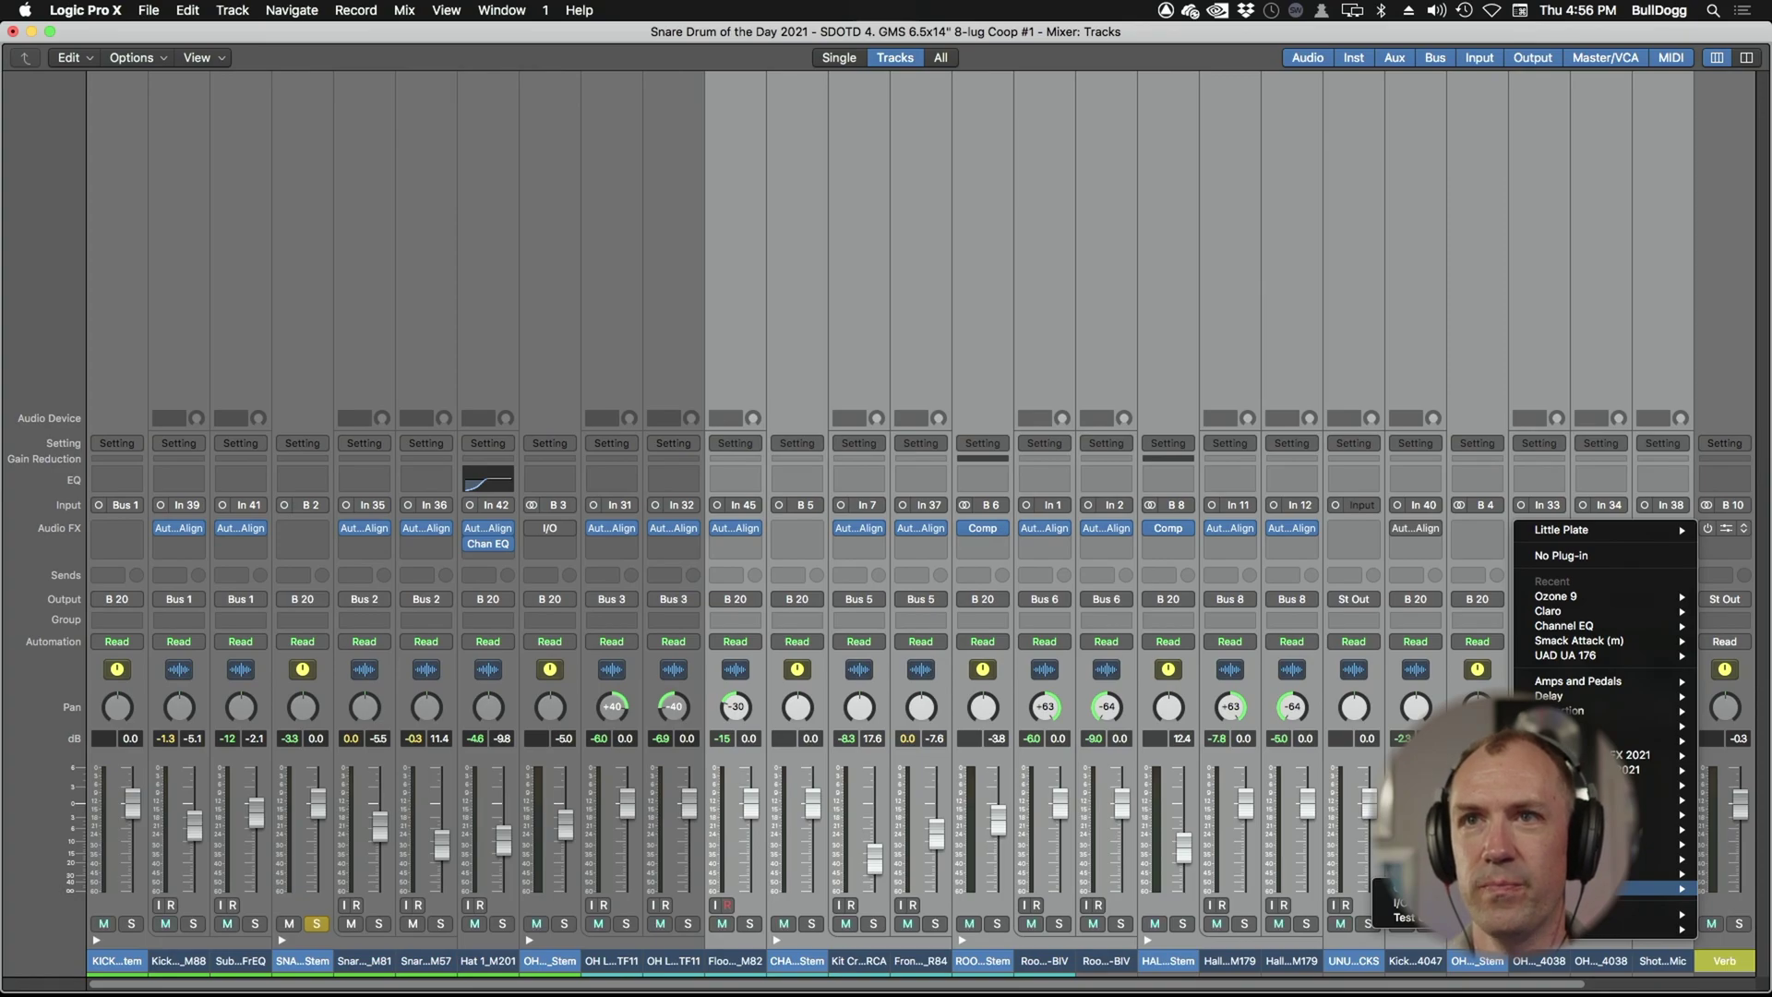
mouse_move(1643, 914)
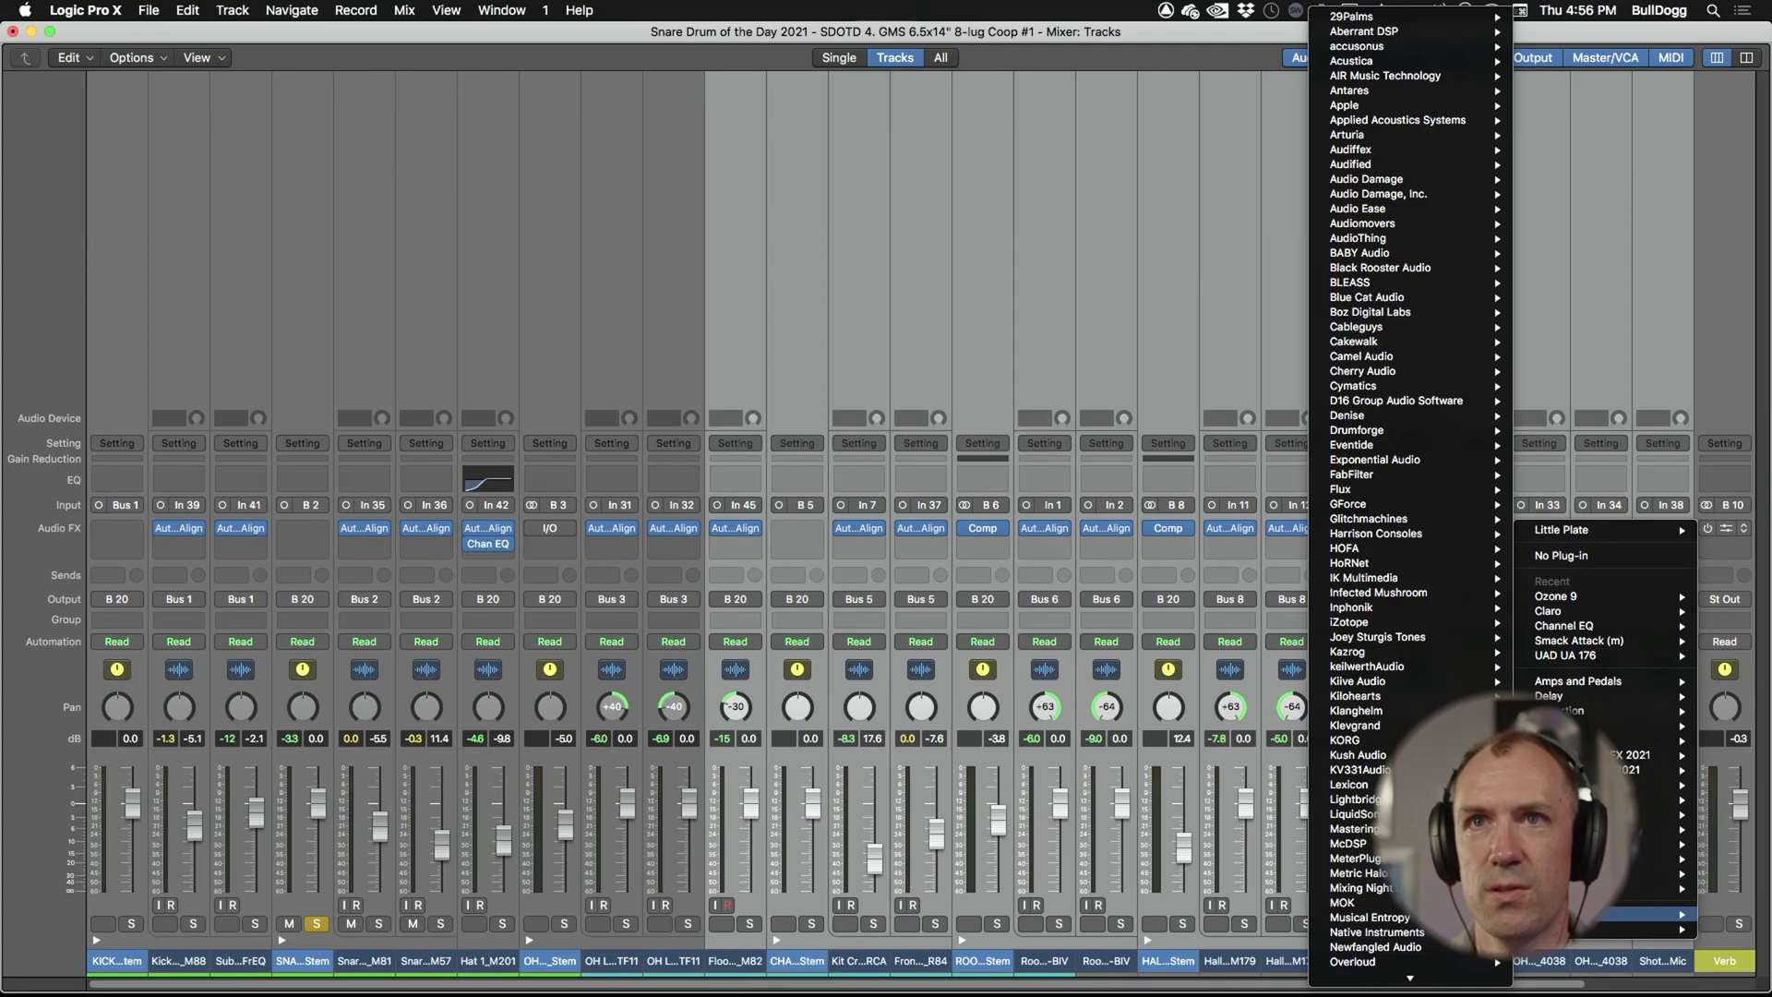
scroll(1365, 886, "down", 10)
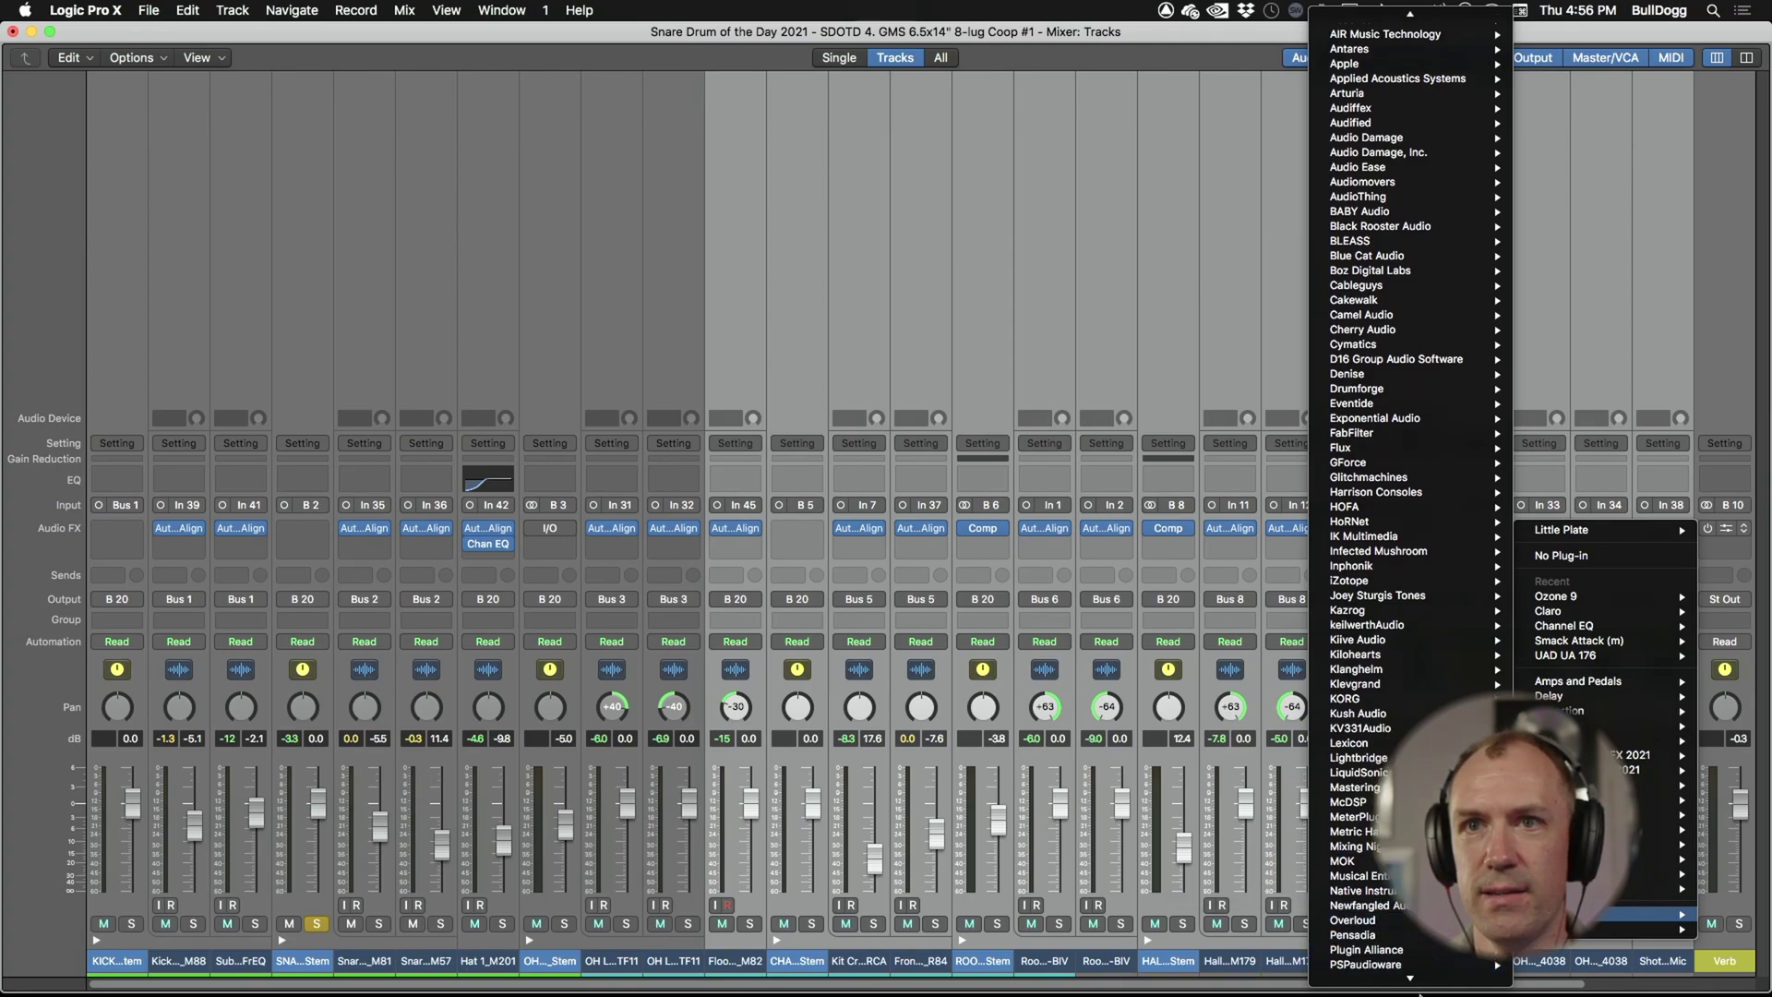
mouse_move(1357, 903)
left_click(1199, 61)
- Add a Bus 10 → Verb send to the SNARE DRUM_Stem channel and set its send level
left_click(295, 575)
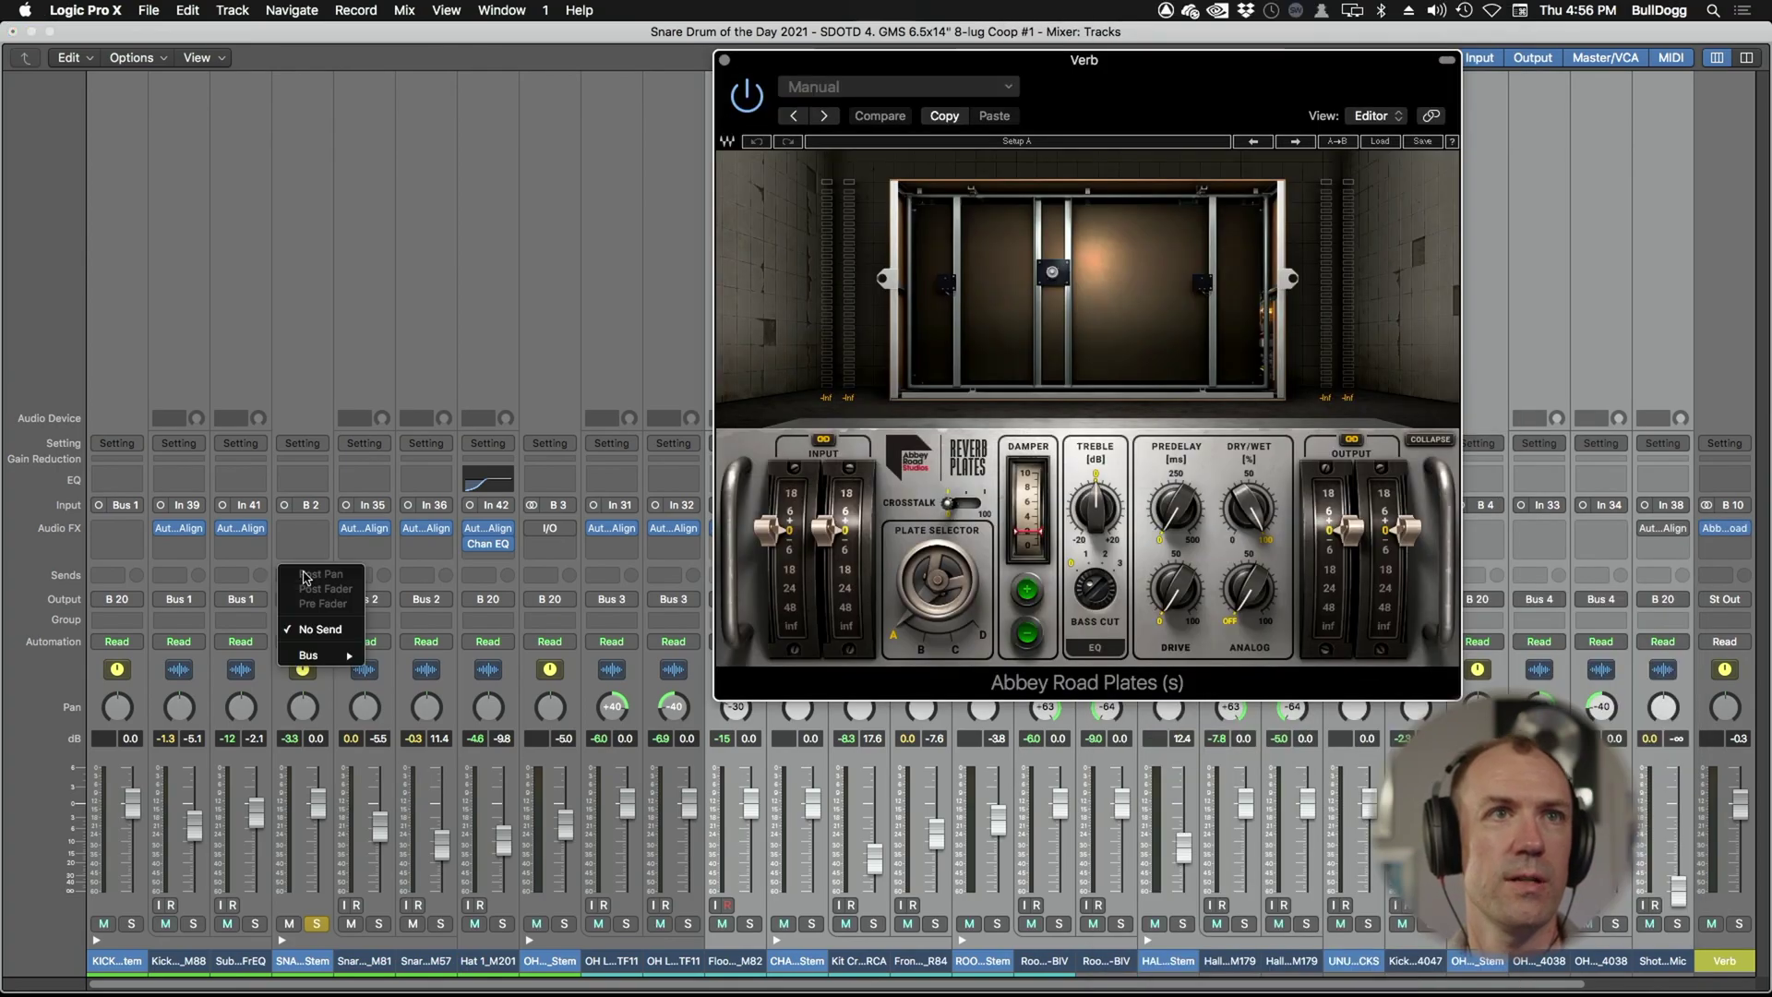
mouse_move(328, 651)
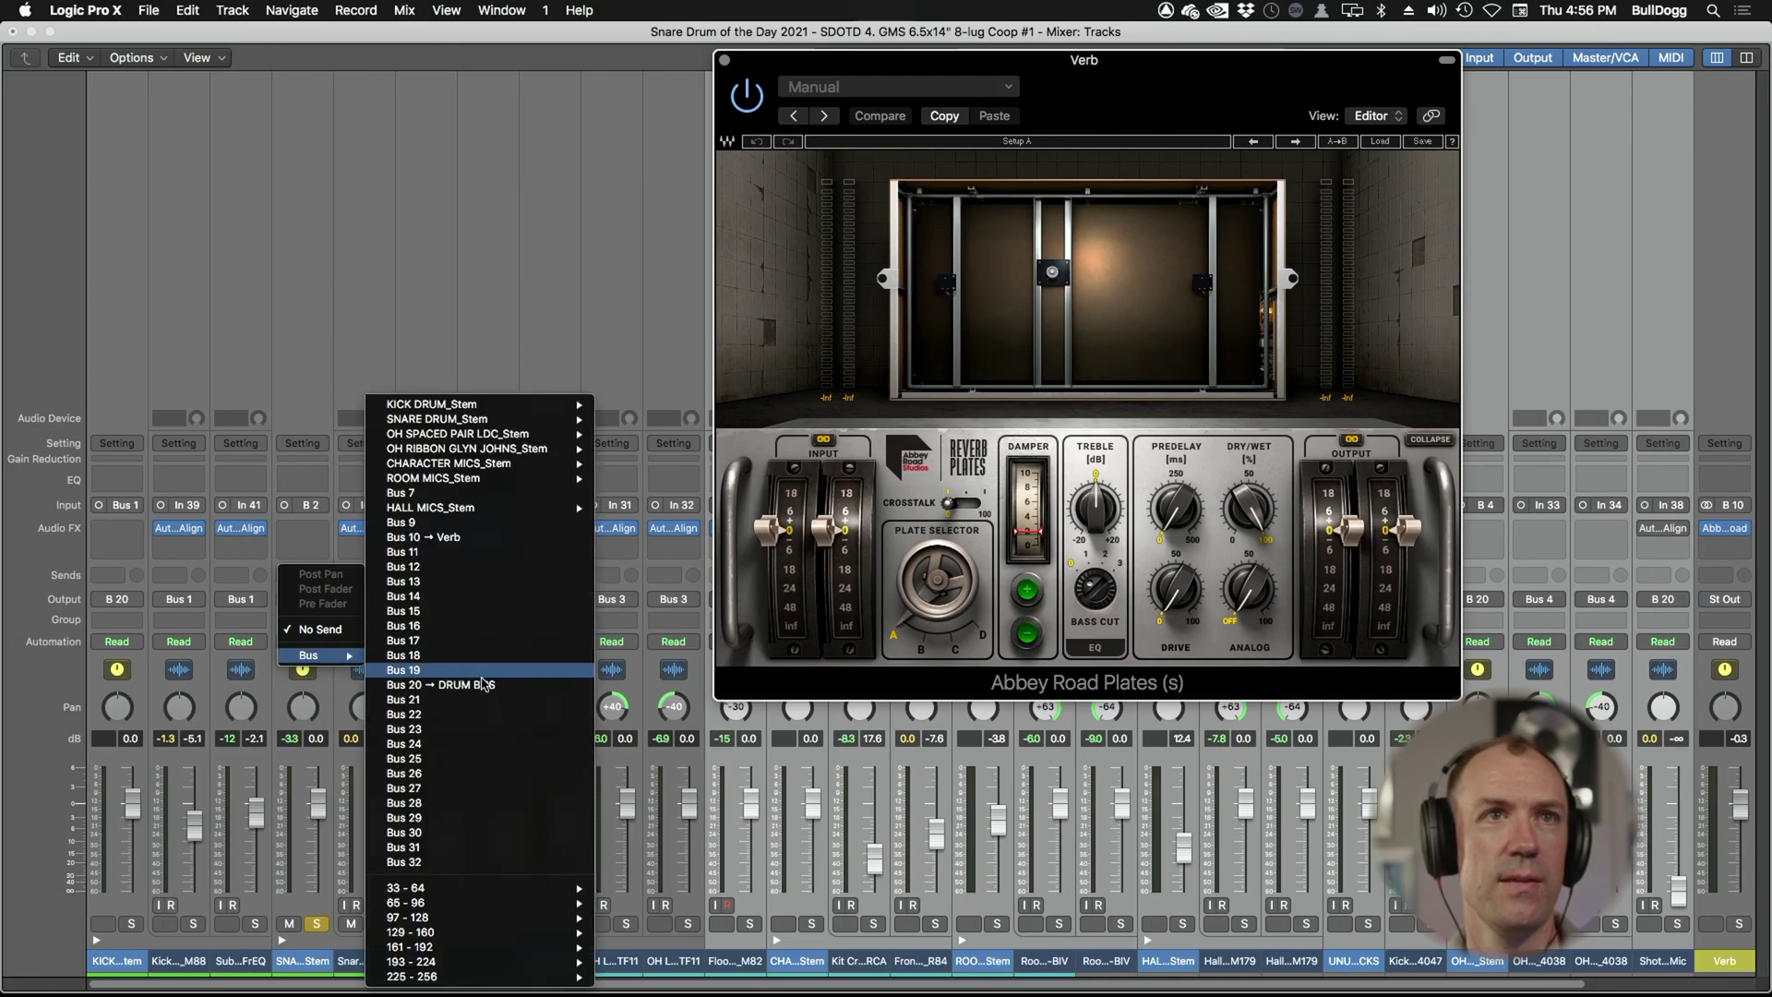
left_click(482, 537)
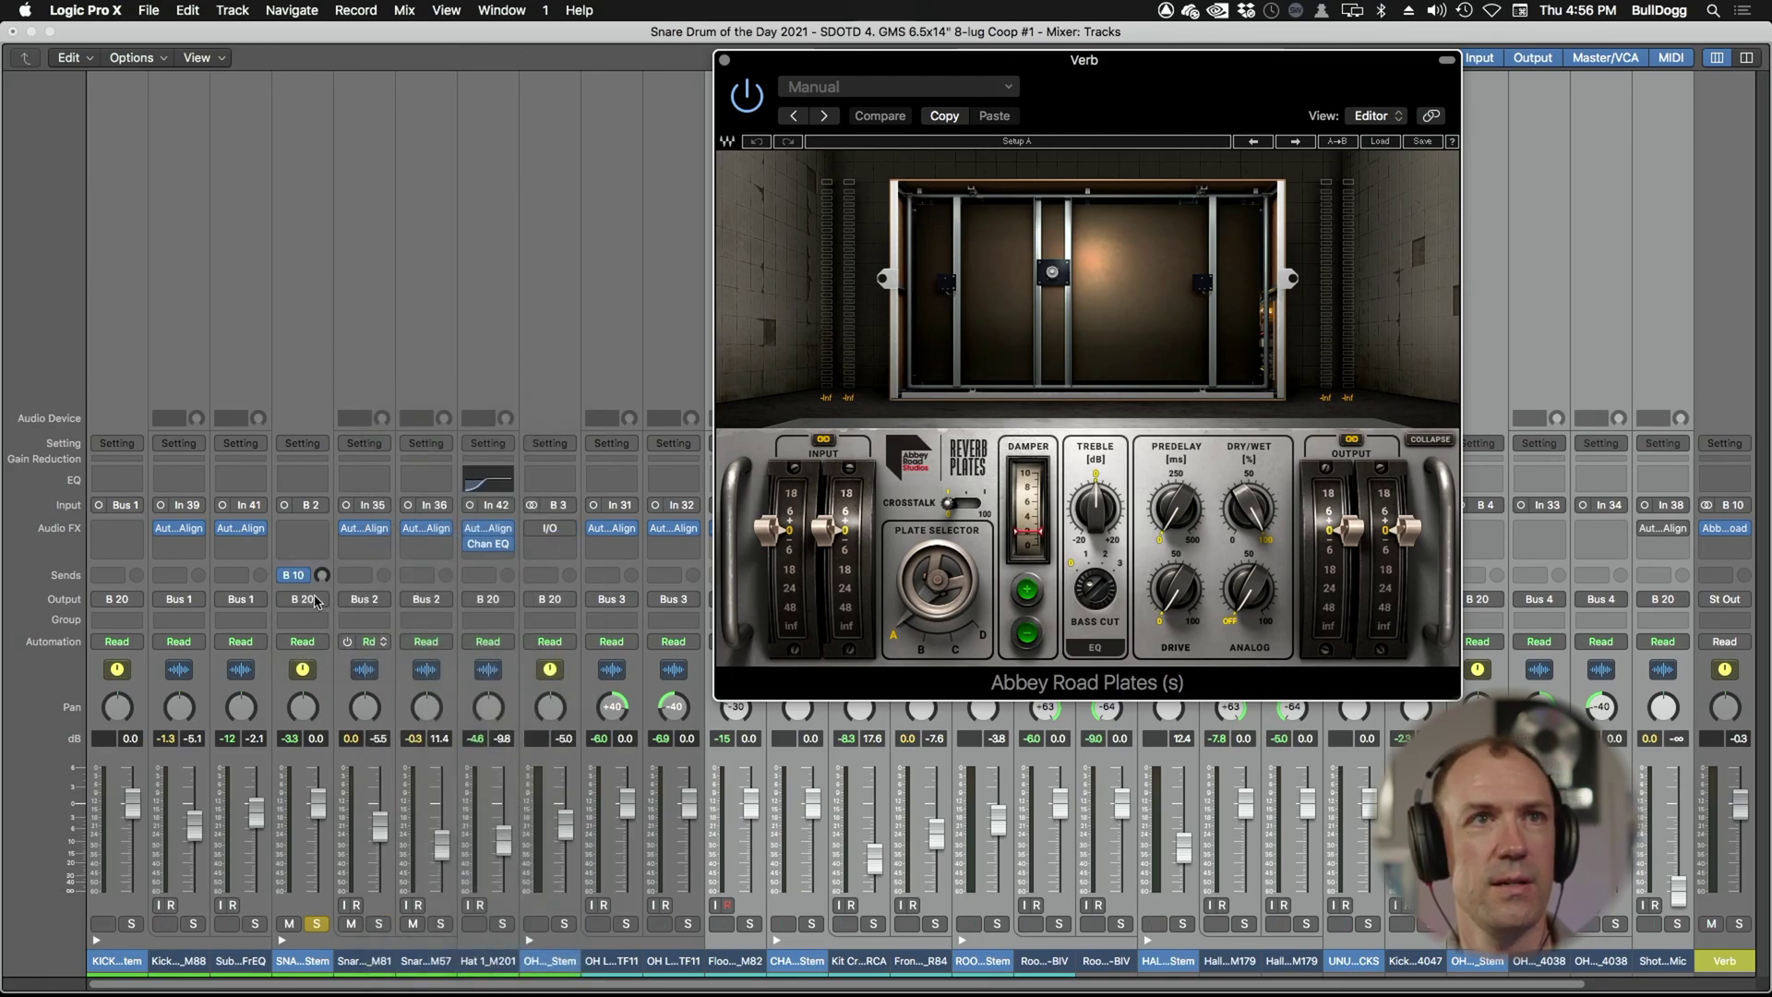
left_click(320, 569)
- While playing the snare, adjust the Bass Cut on Abbey Road Plates and lower its damper
key("space")
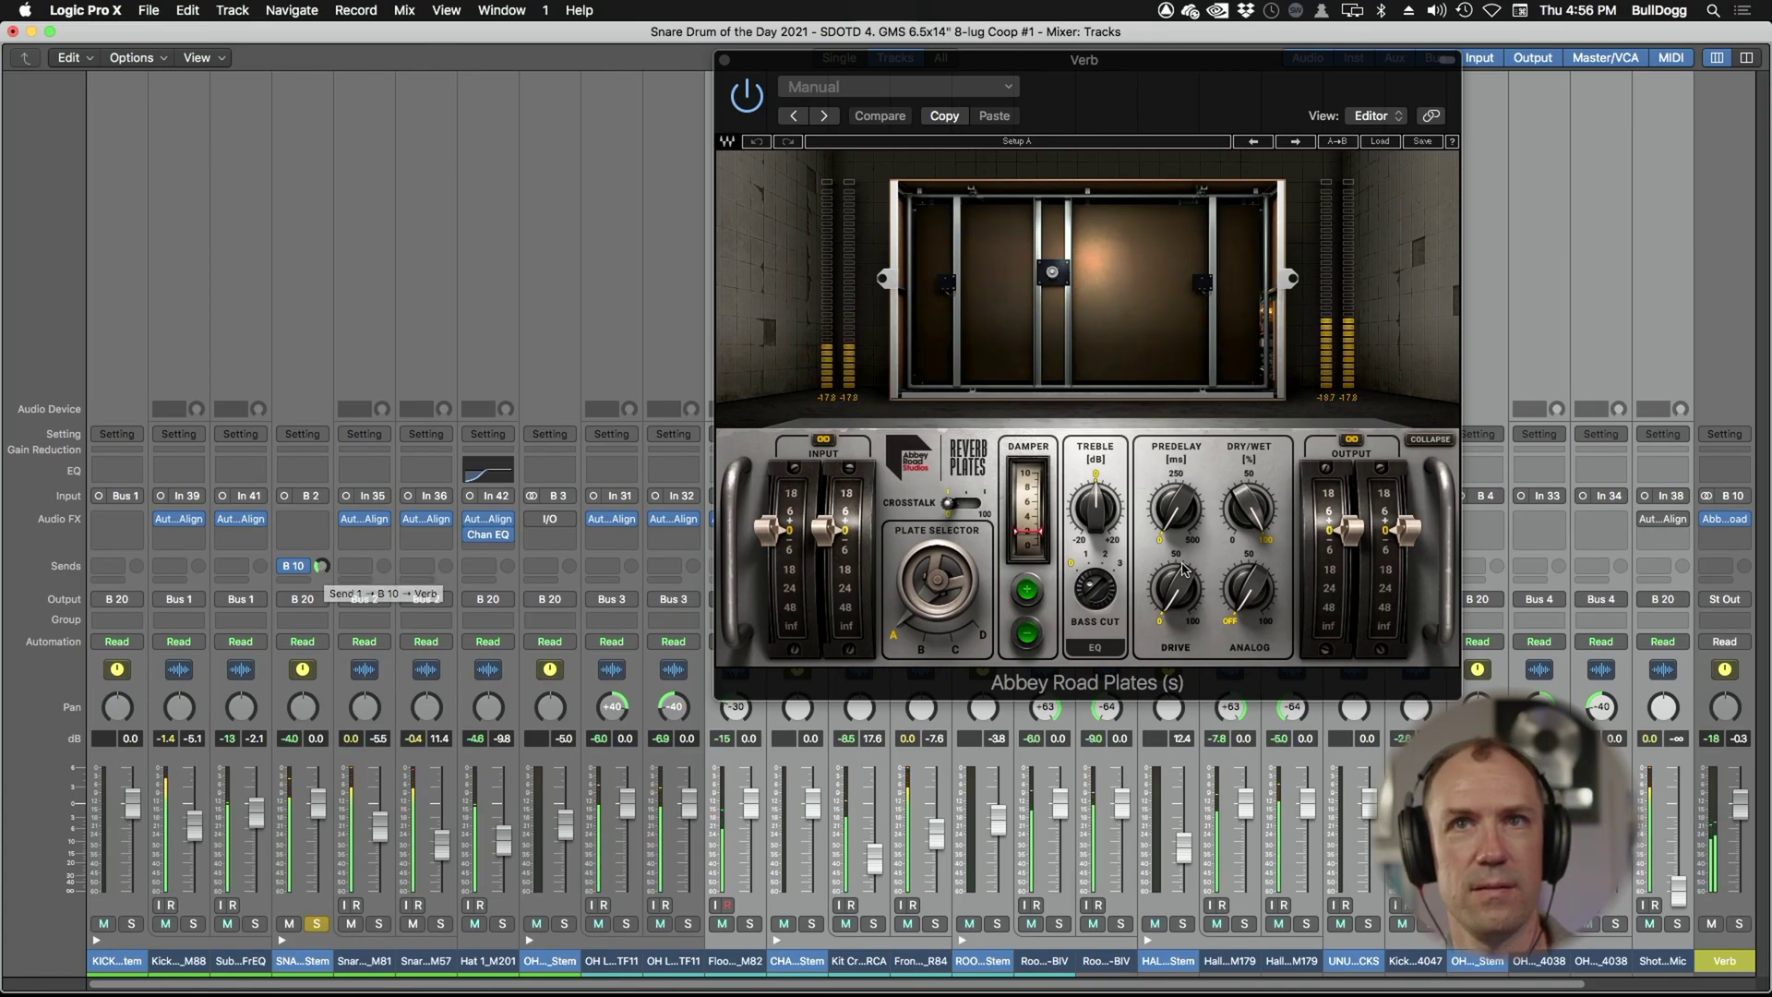
left_click_drag(1094, 595, 1100, 627)
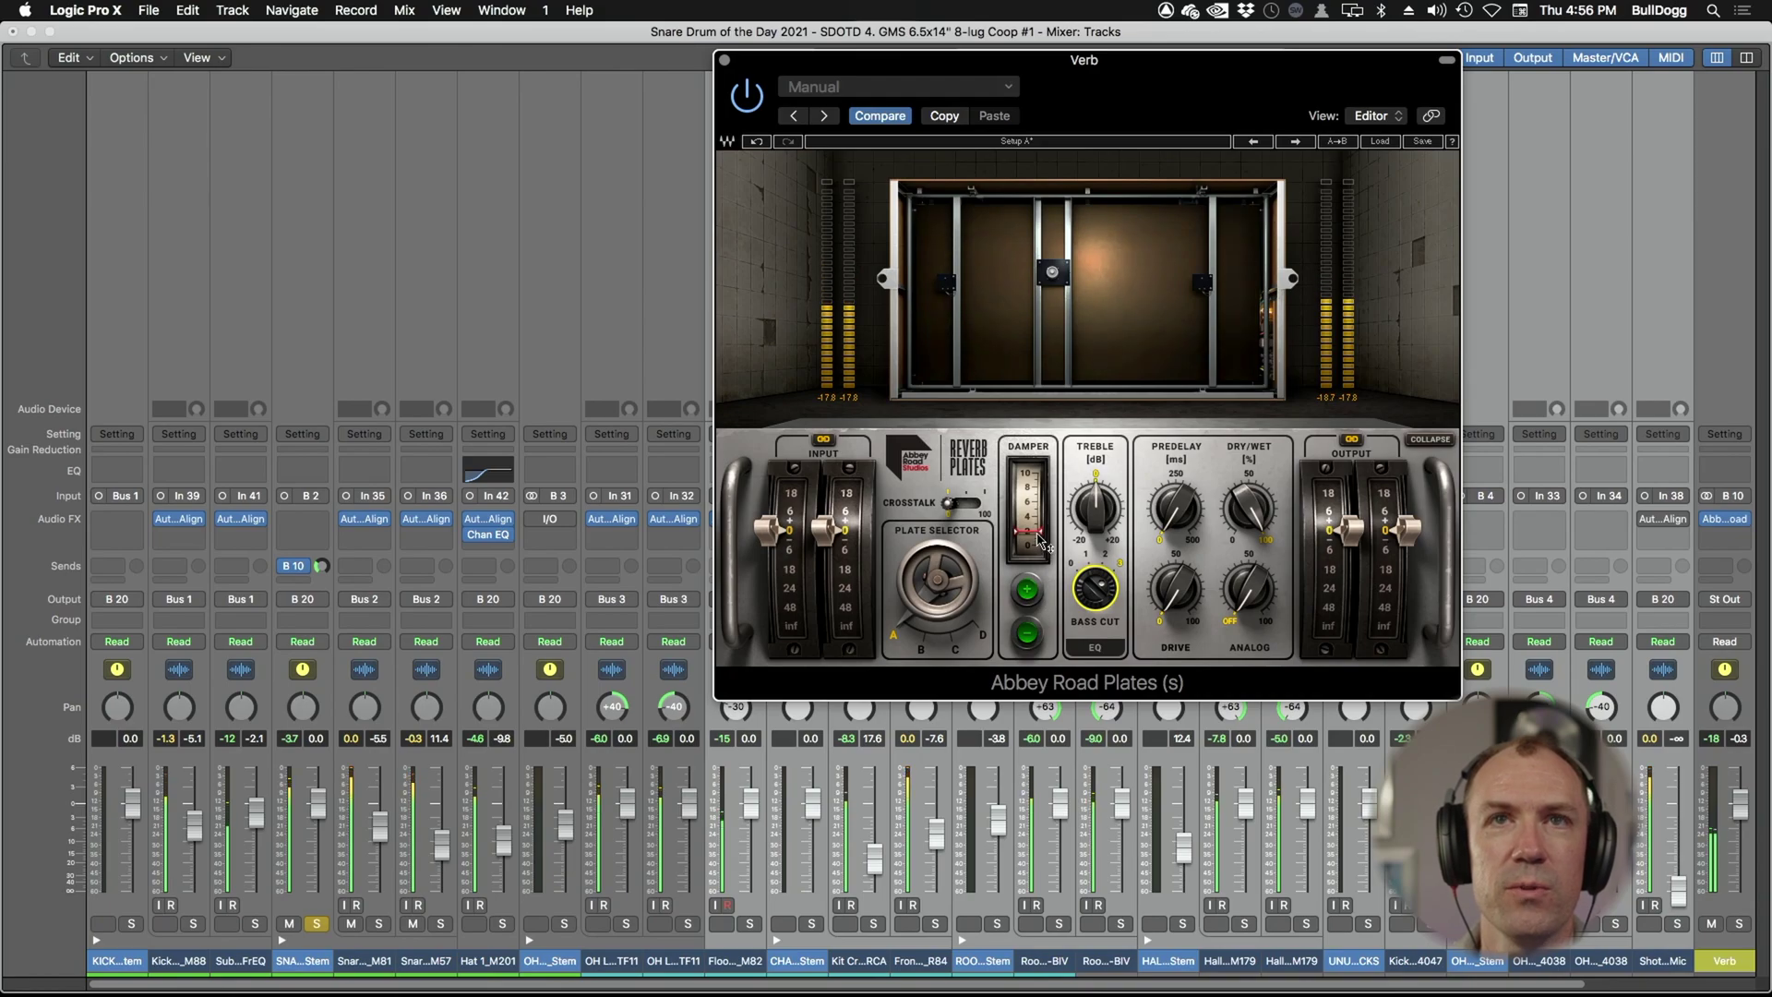
left_click_drag(1027, 535, 1027, 550)
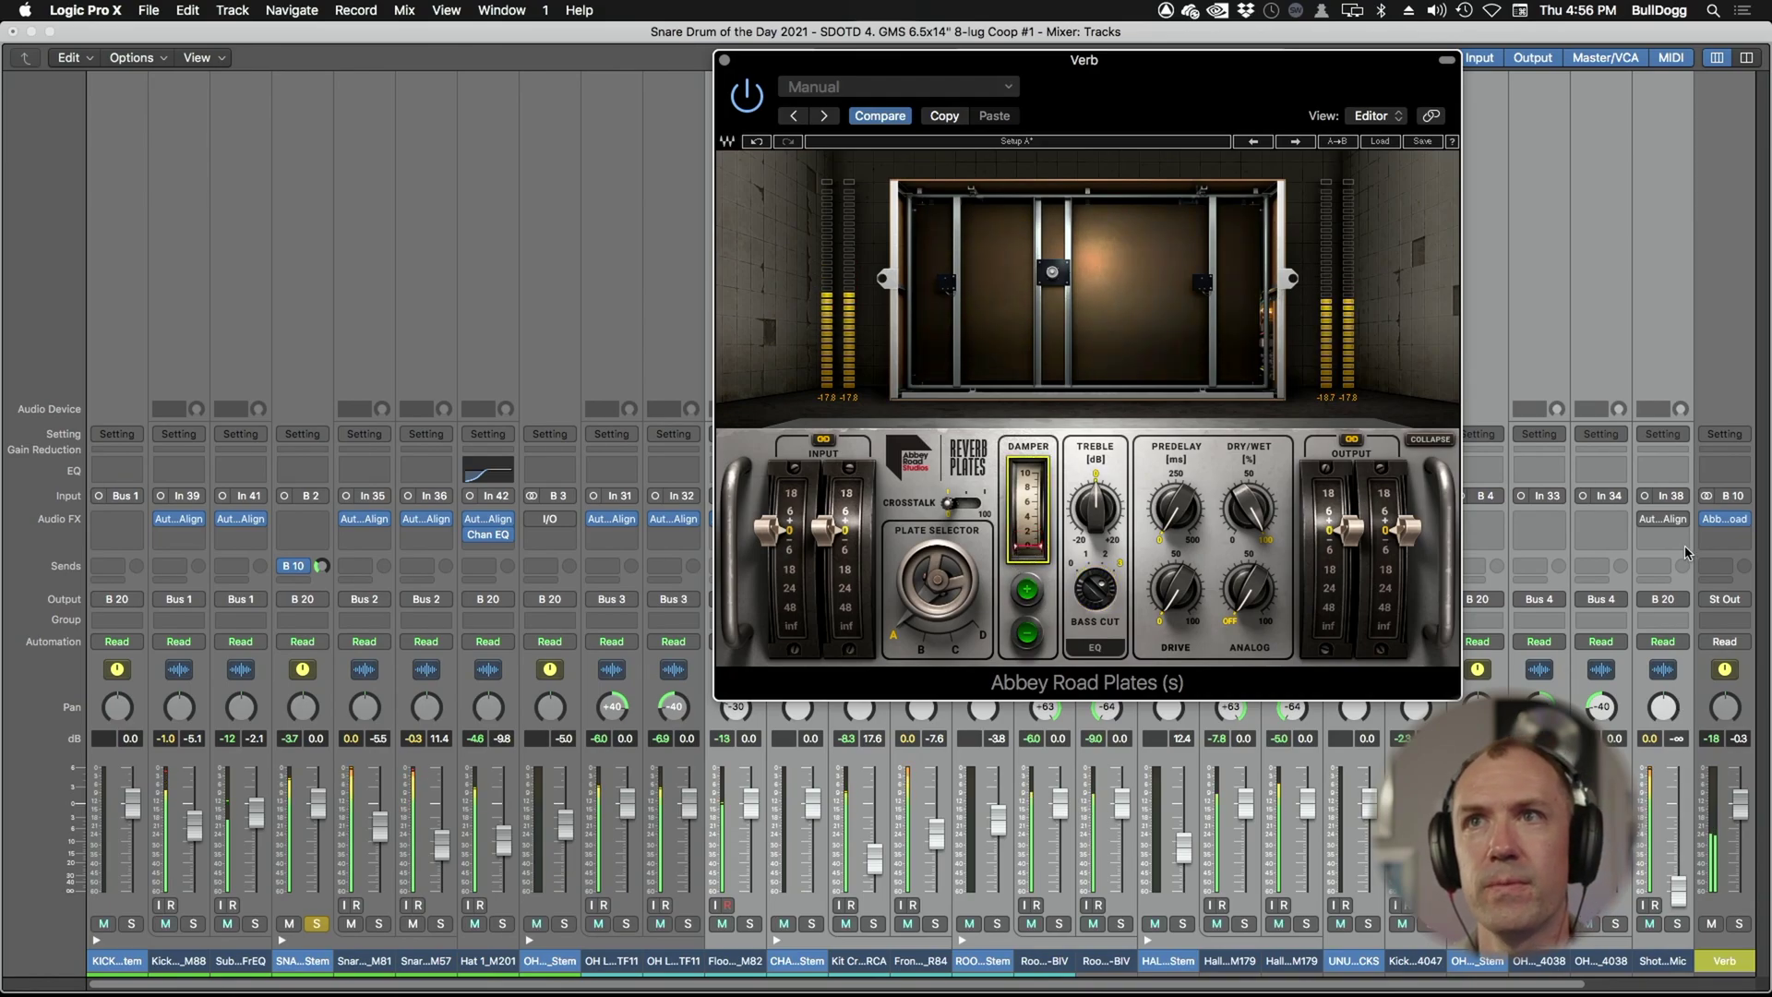
- Insert the Plugin Alliance Unfiltered Audio G8 gate after the plate reverb on the Verb channel
left_click(1716, 541)
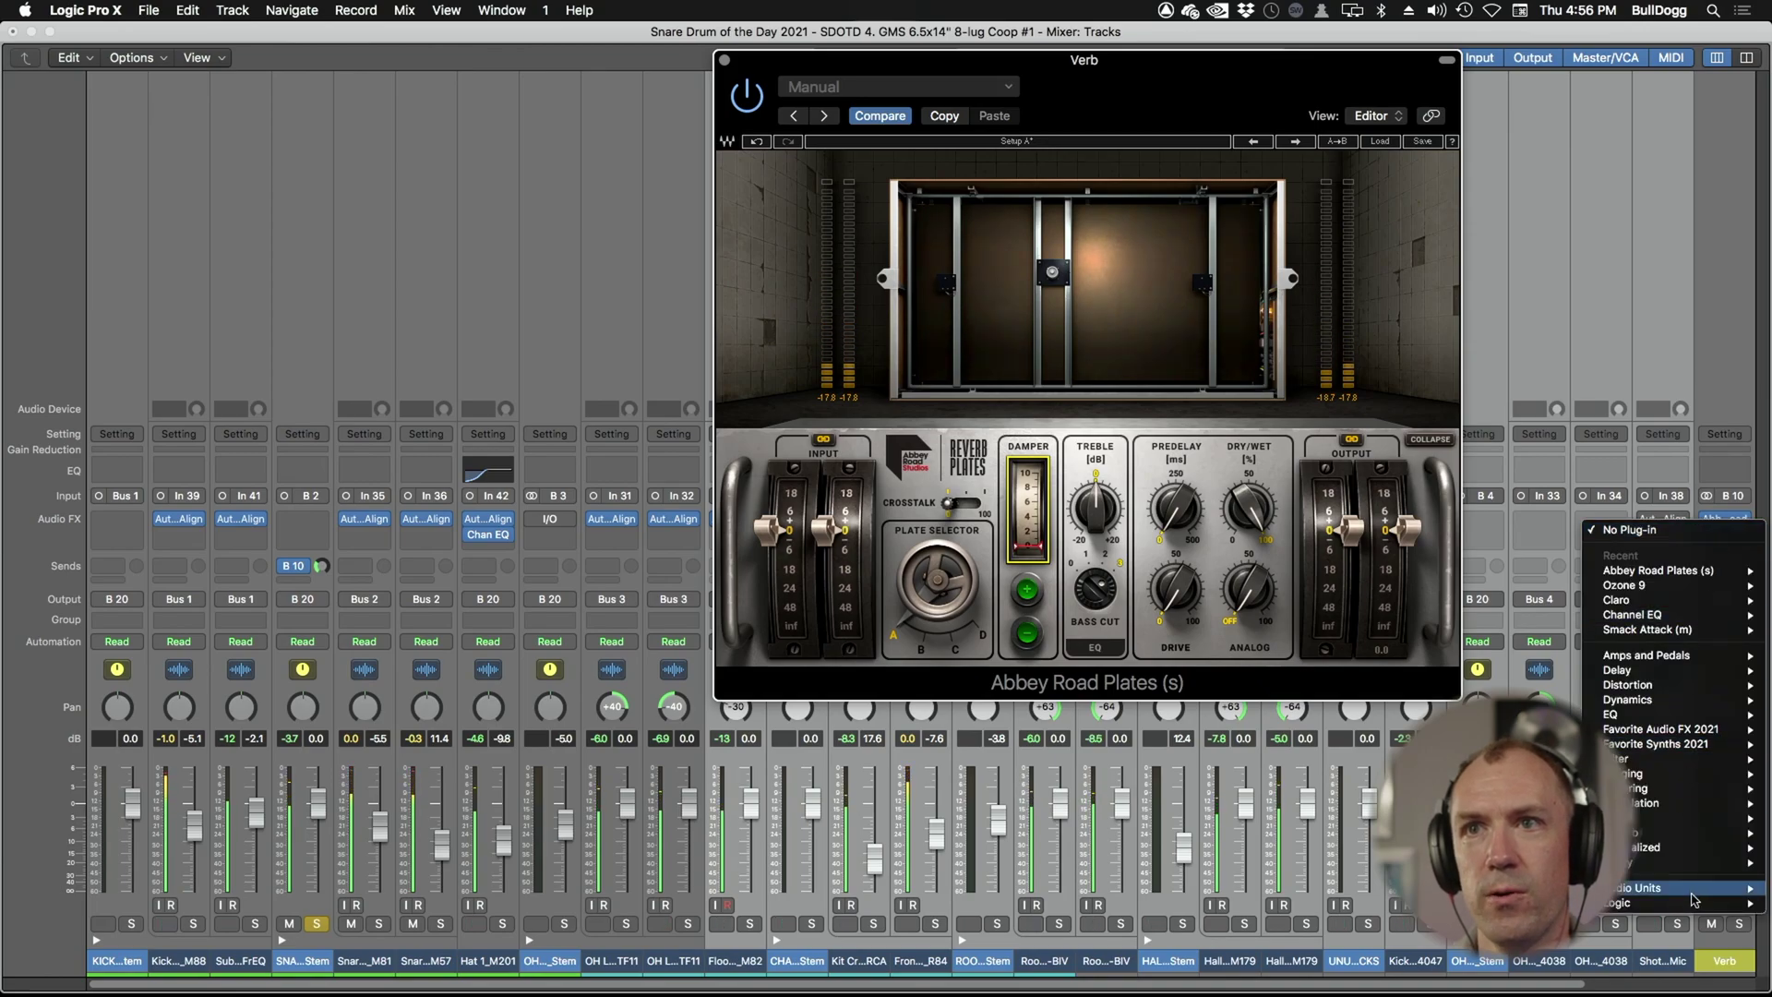
mouse_move(1689, 891)
scroll(1476, 498, "down", 10)
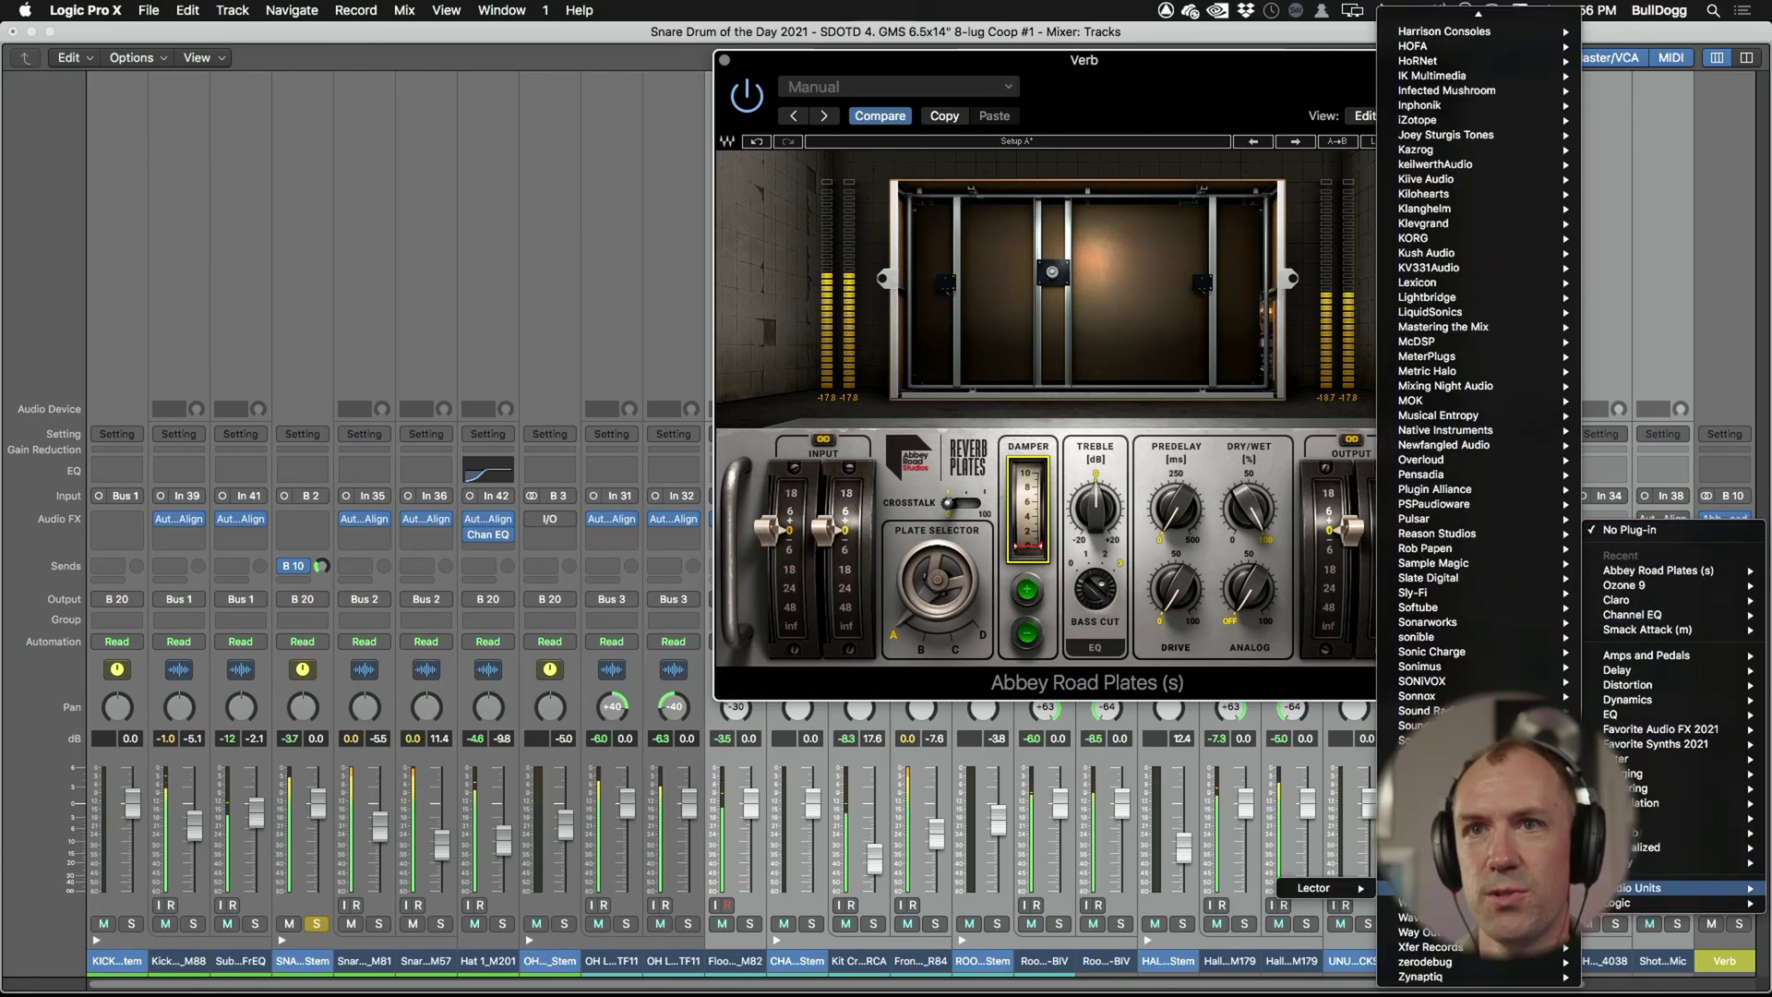
scroll(1463, 674, "up", 10)
mouse_move(1462, 668)
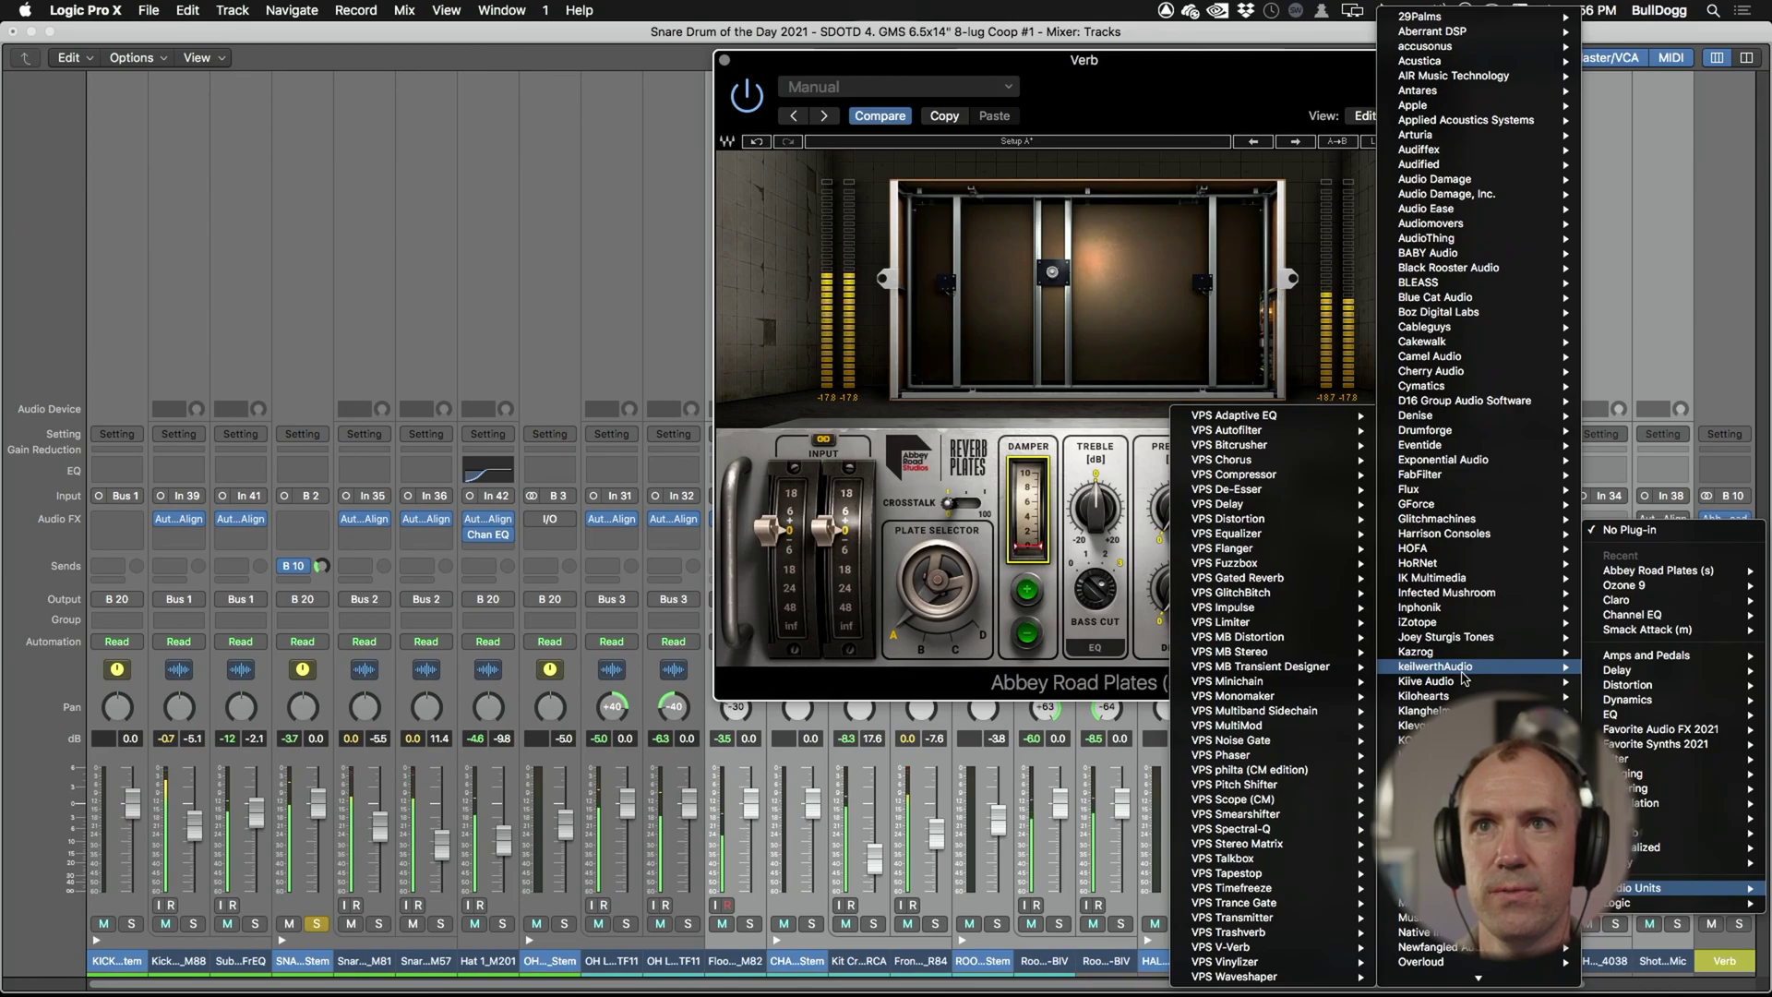
scroll(1440, 849, "down", 6)
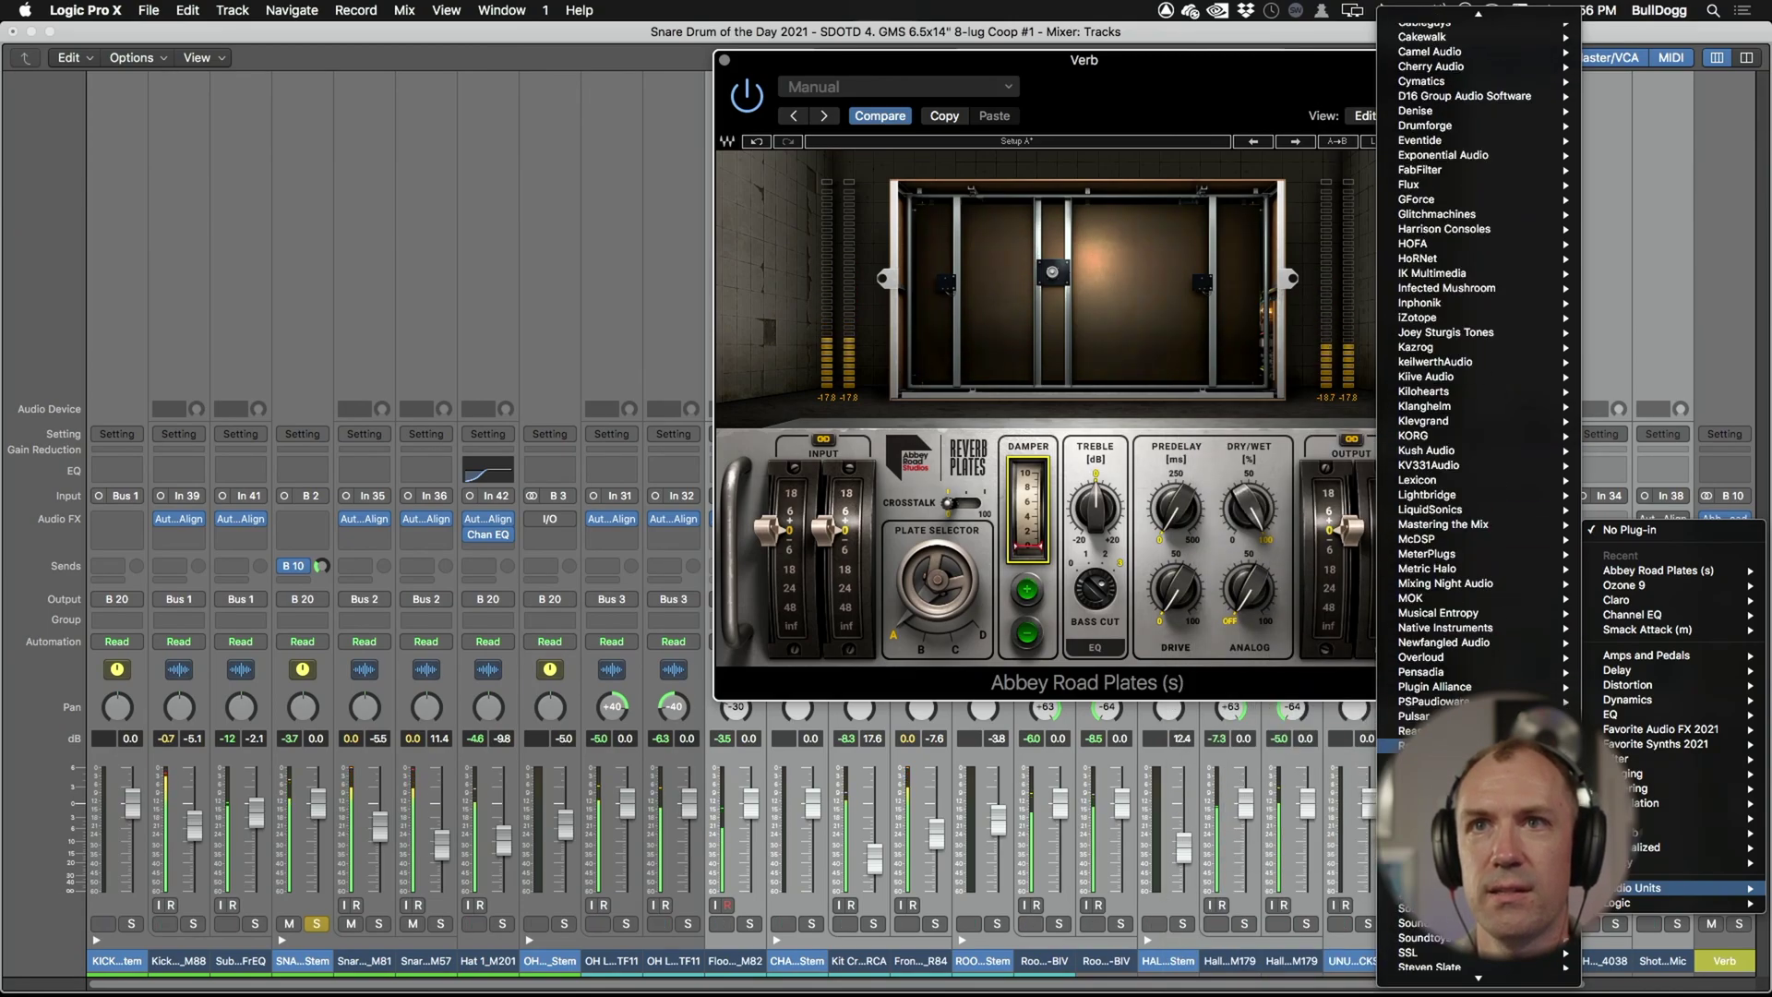
scroll(1292, 801, "down", 10)
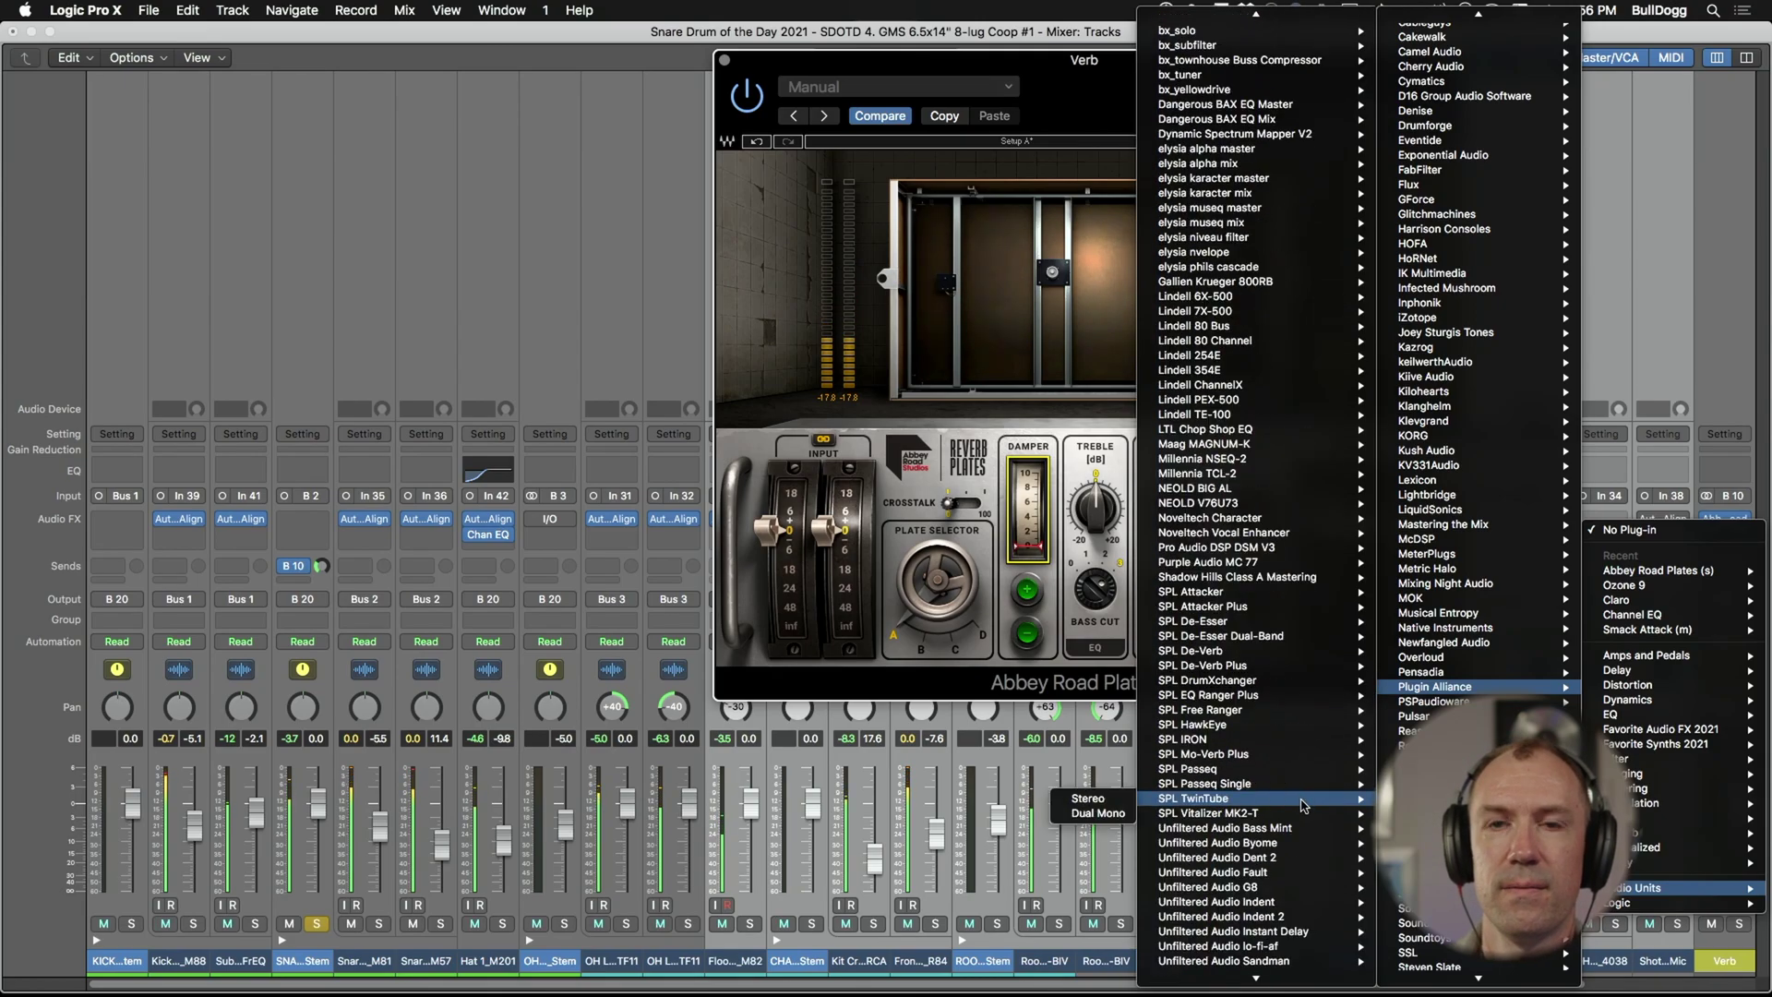
left_click(1292, 887)
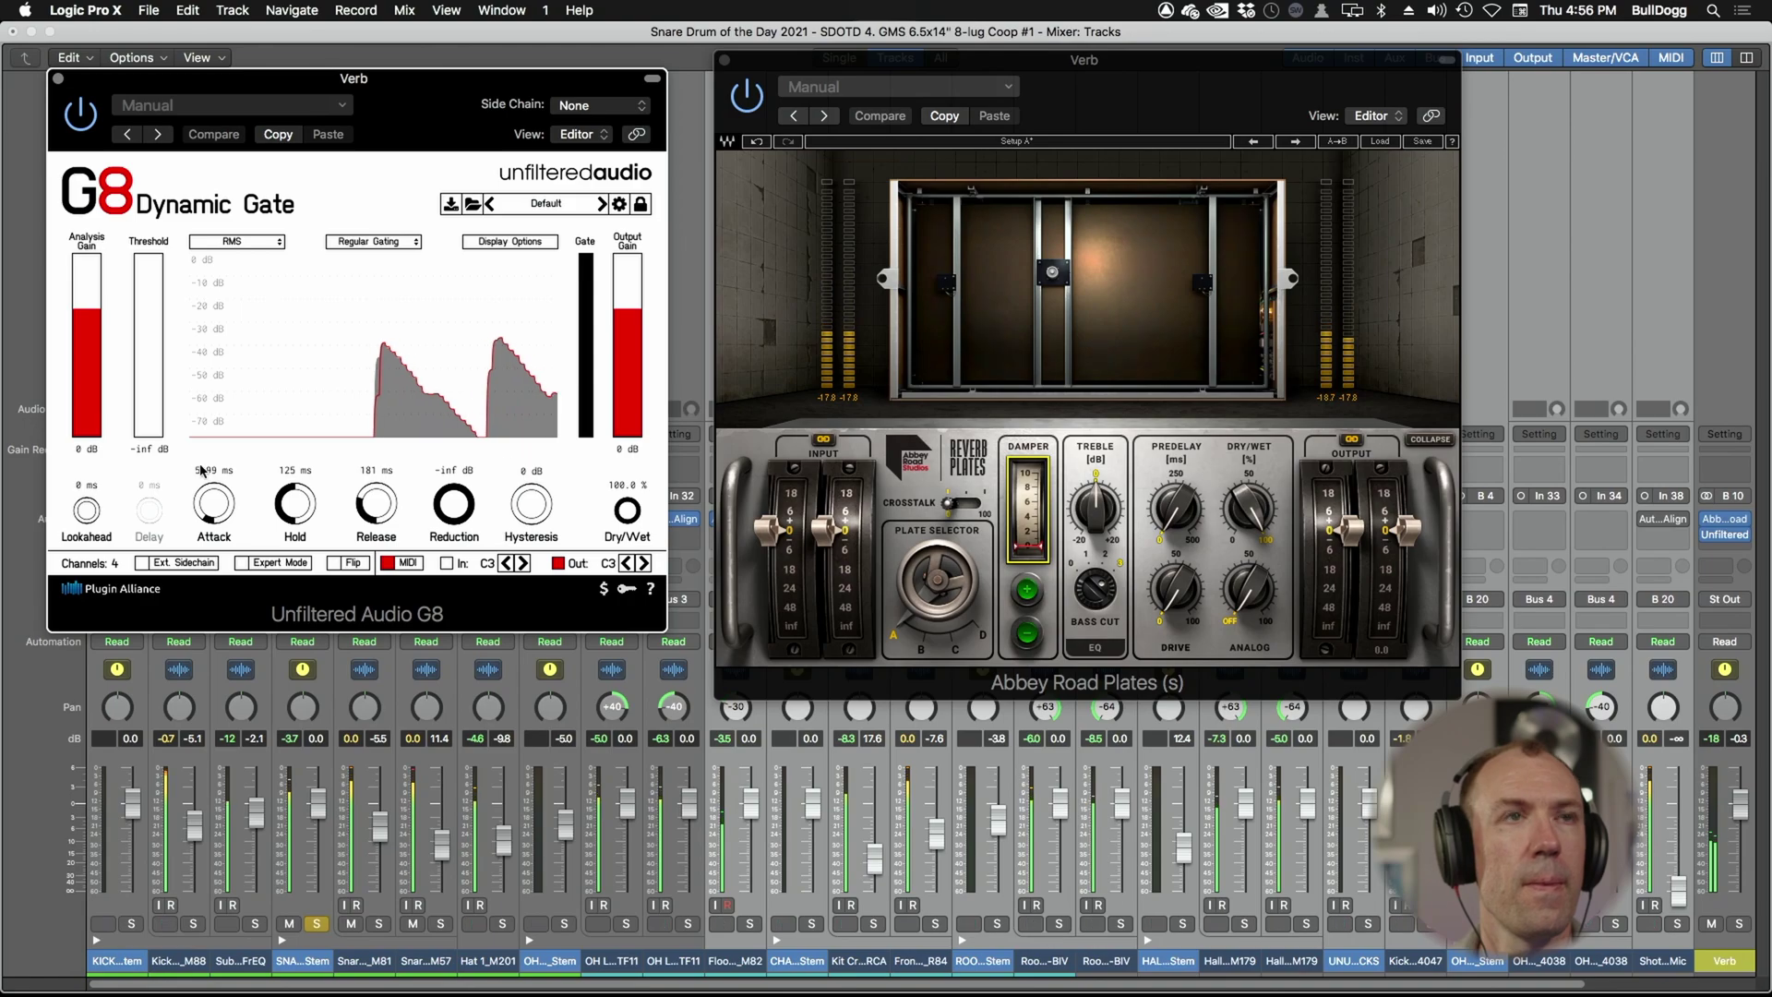
- Set the G8 gate threshold to about -58.59 dB, compare the snare with the Verb channel muted and unmuted, and close the gate window
left_click_drag(152, 416, 153, 393)
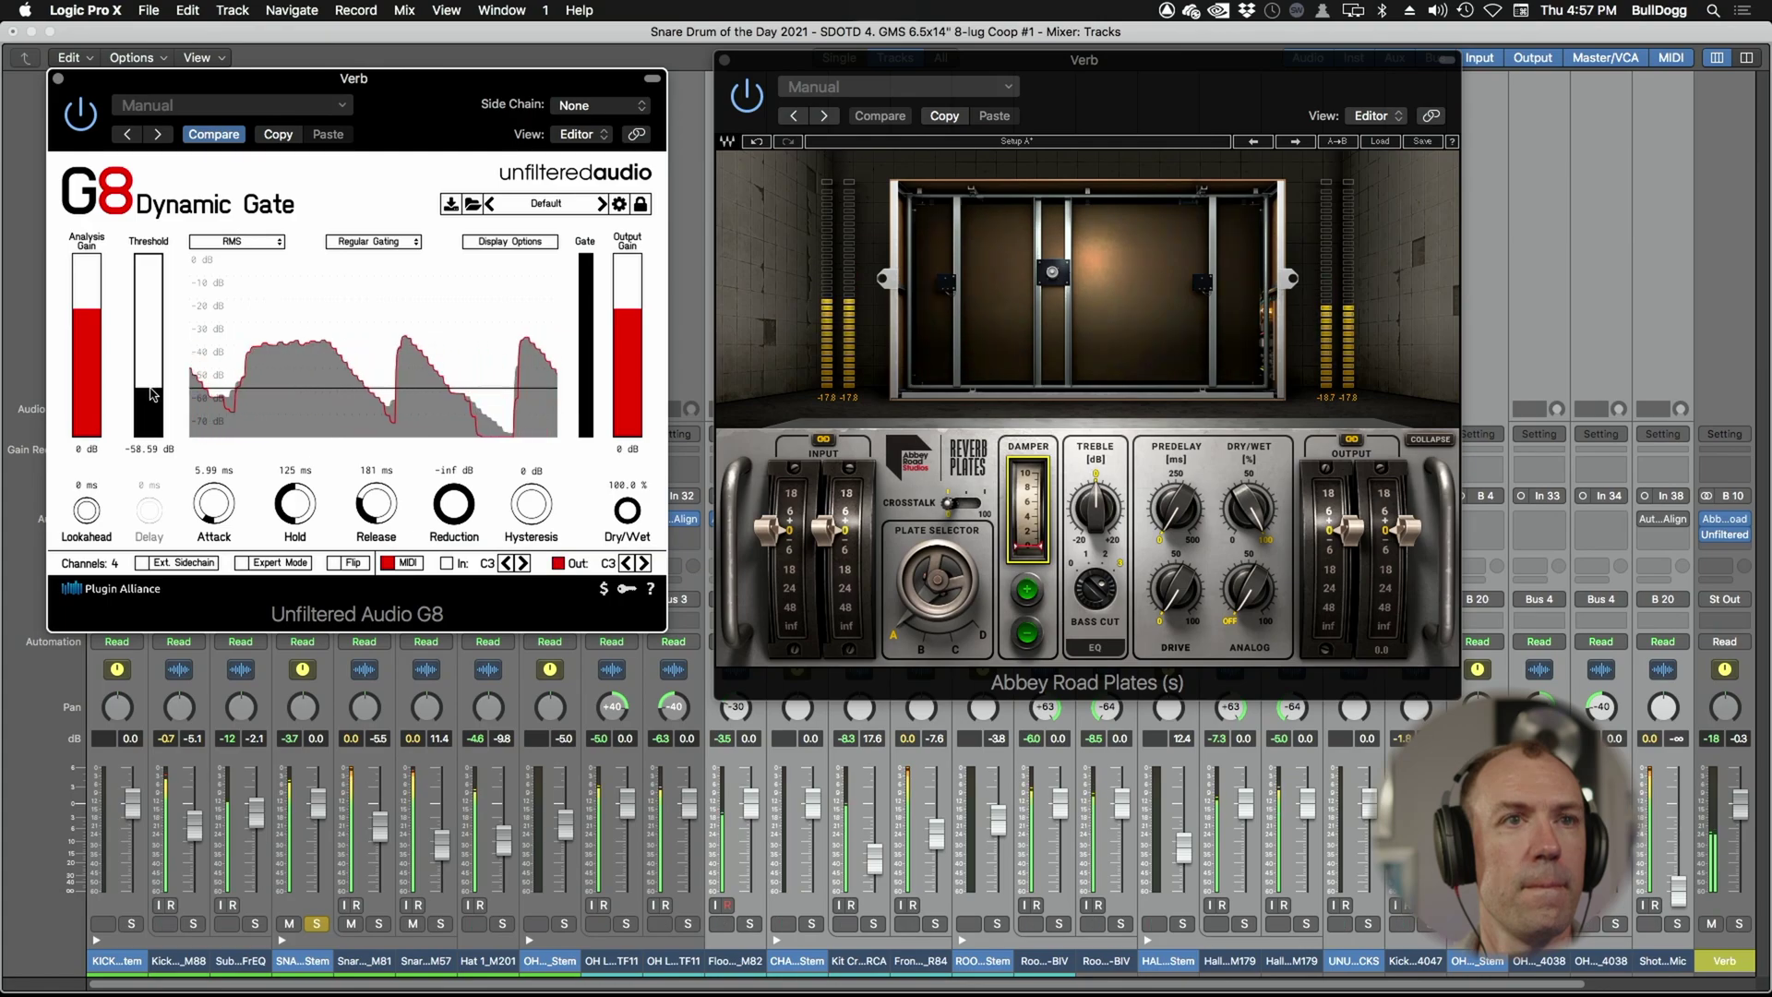
left_click(1712, 924)
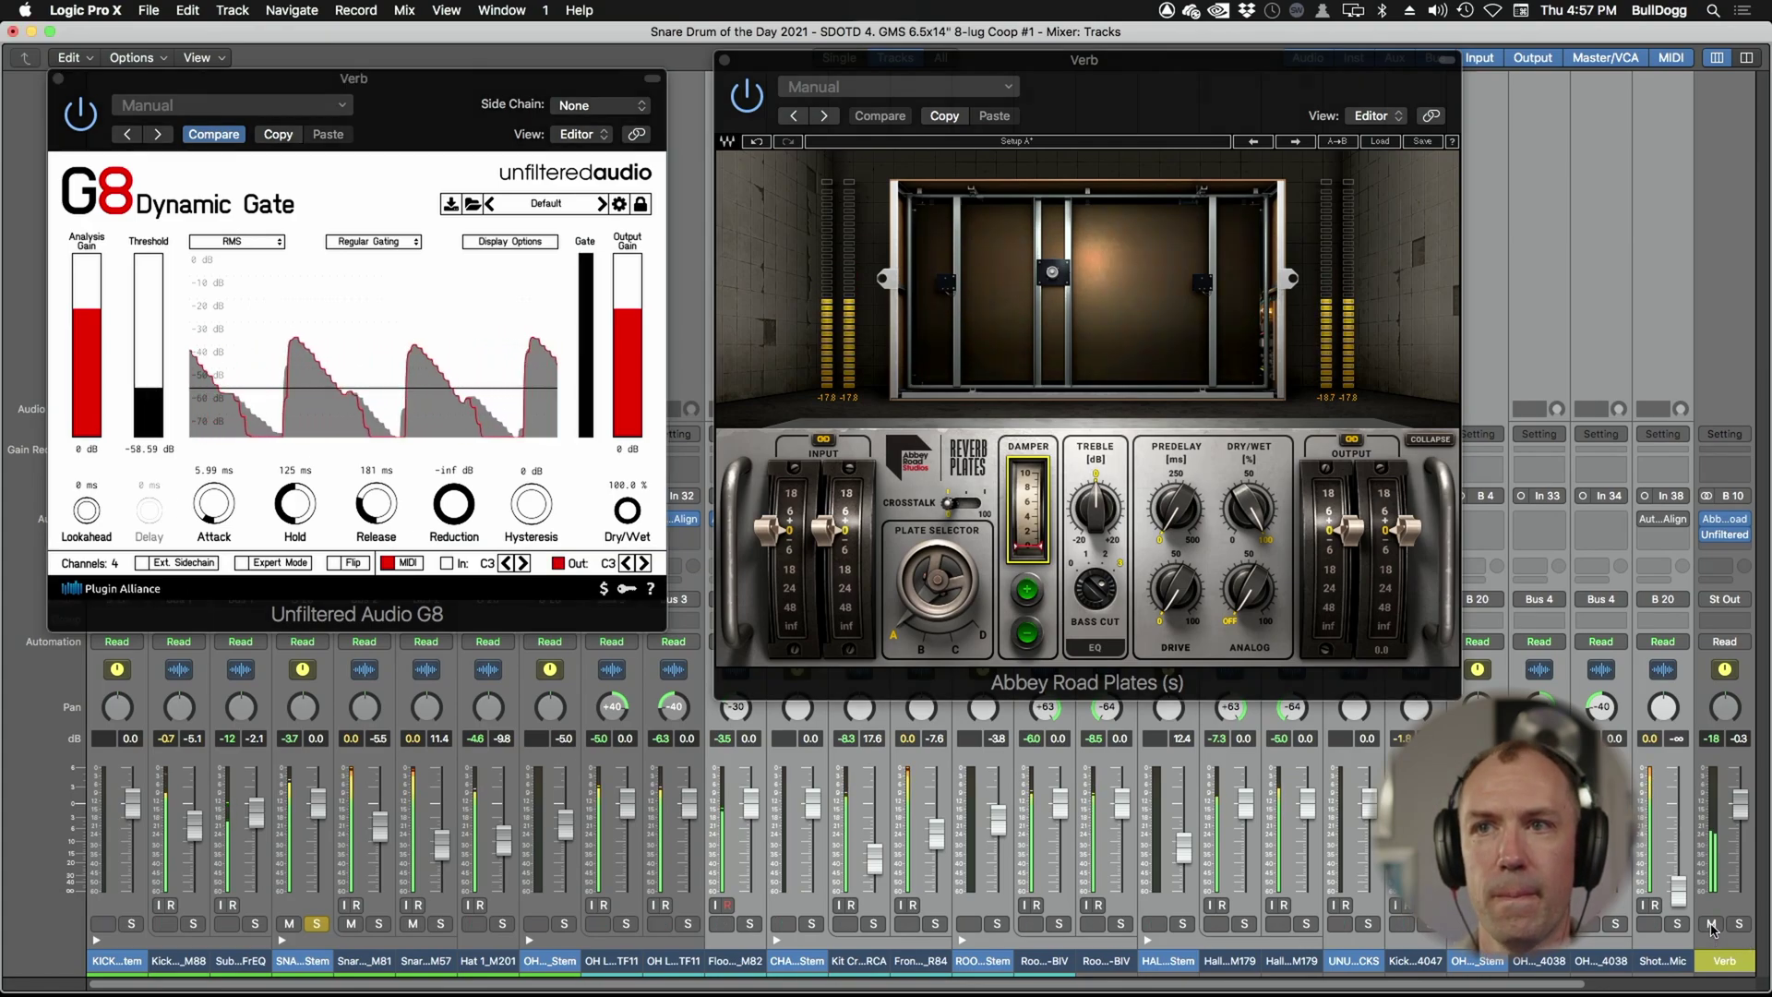
left_click(1712, 924)
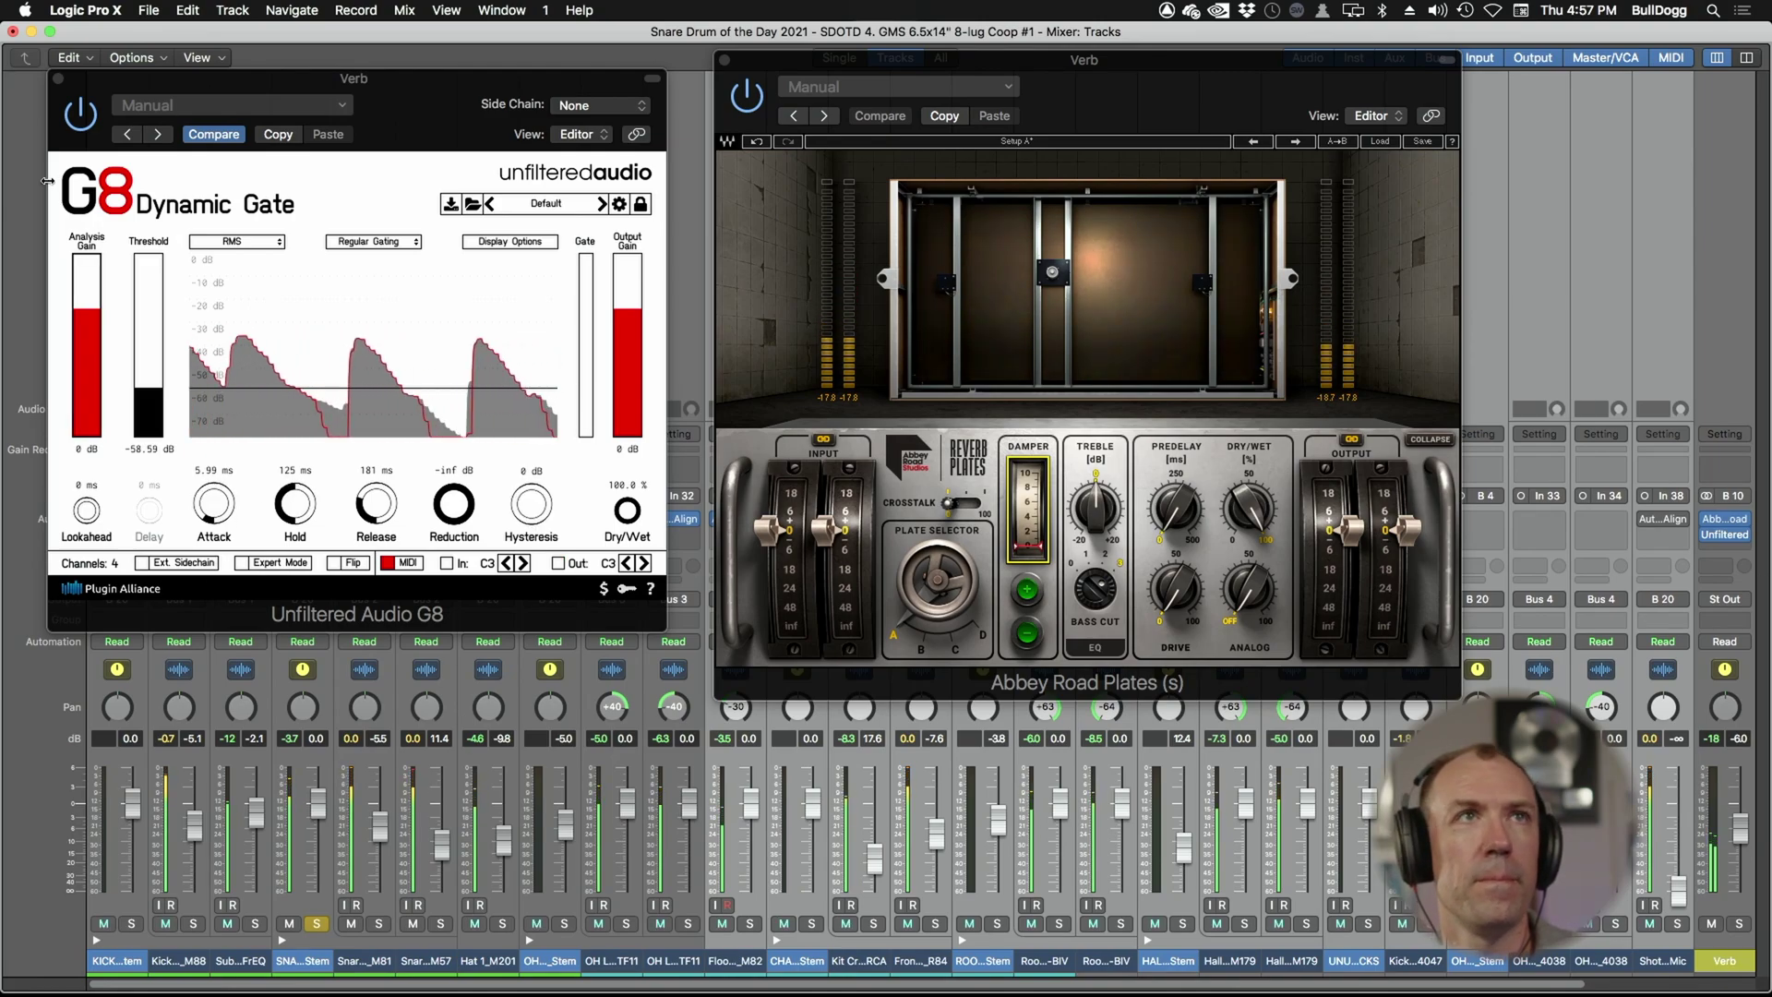
left_click(58, 78)
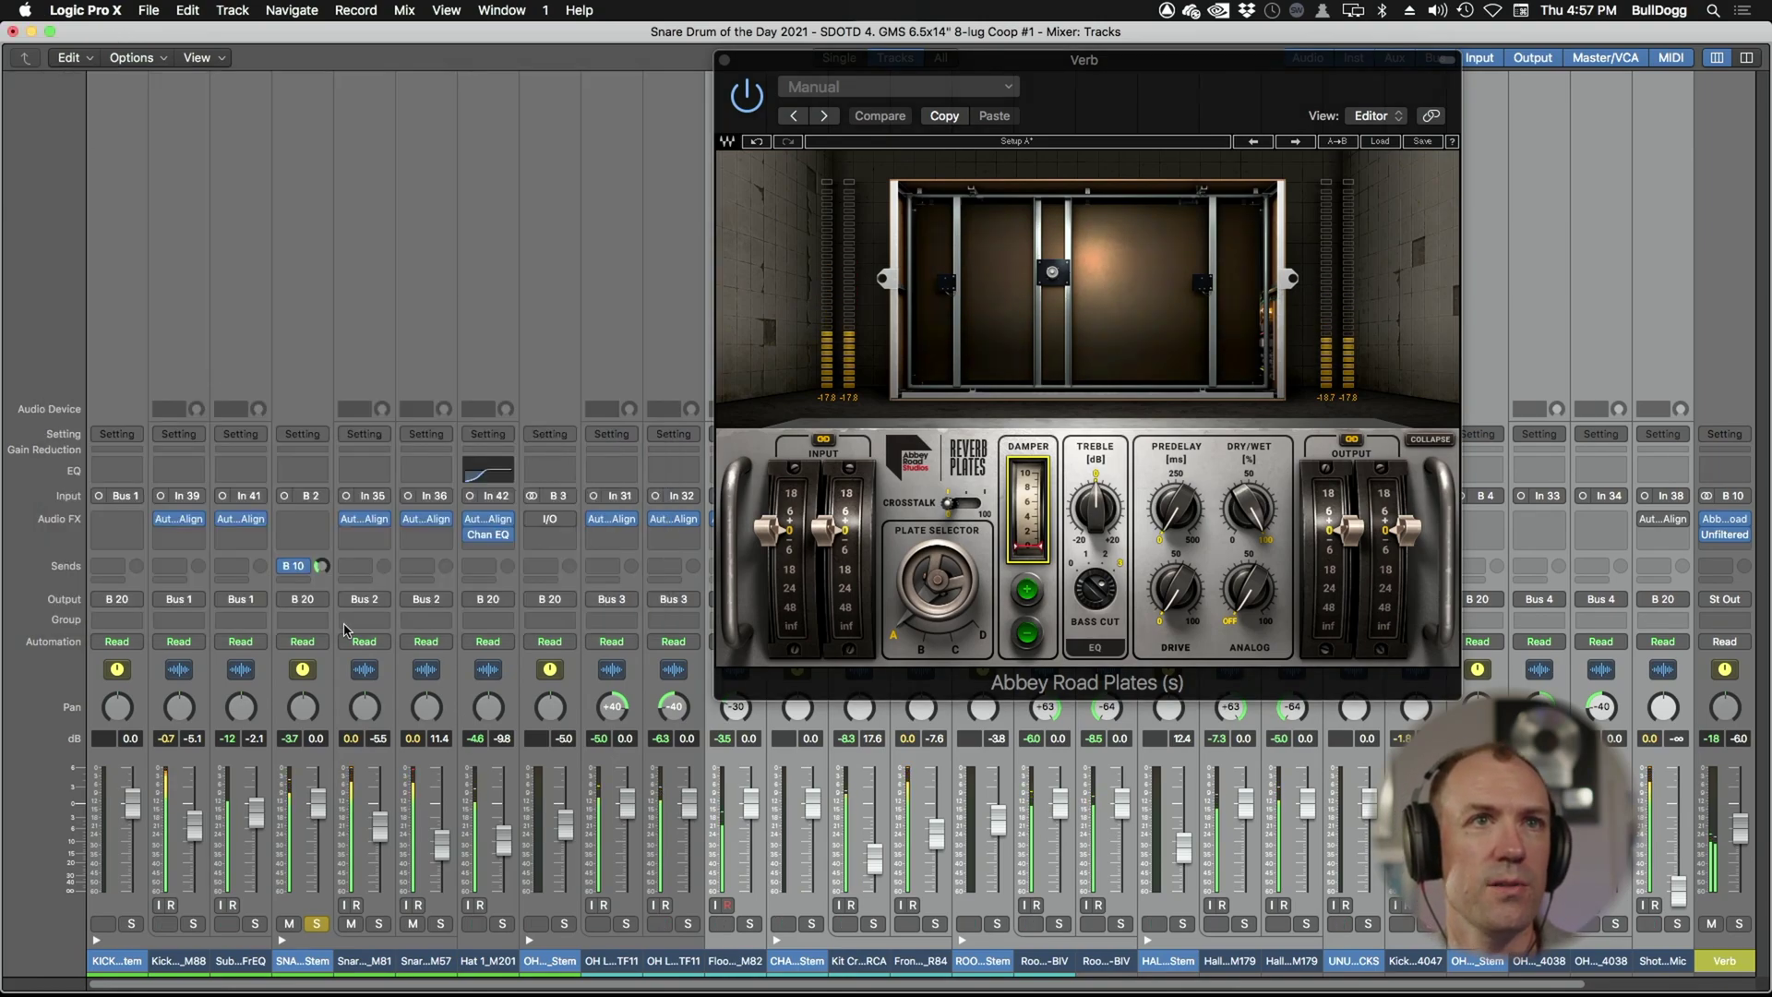
- Insert the mono Waves Torque (m) plug-in on the SNARE DRUM_Stem channel
left_click(303, 518)
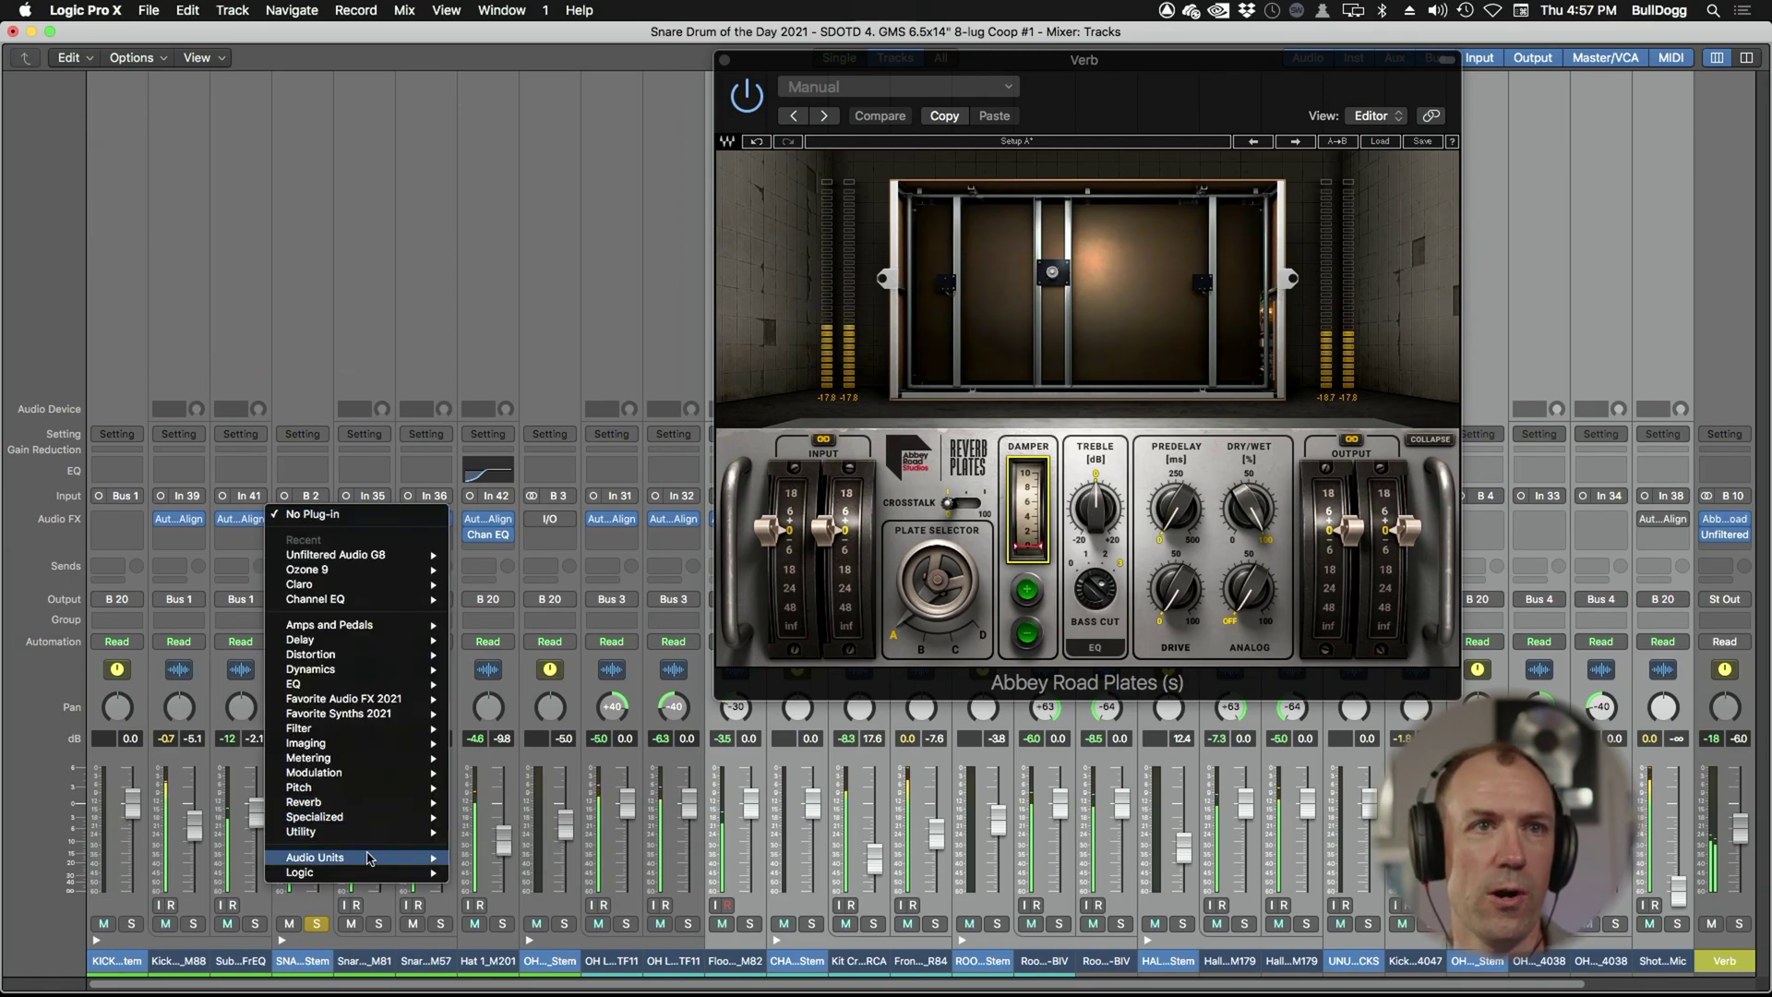
mouse_move(367, 858)
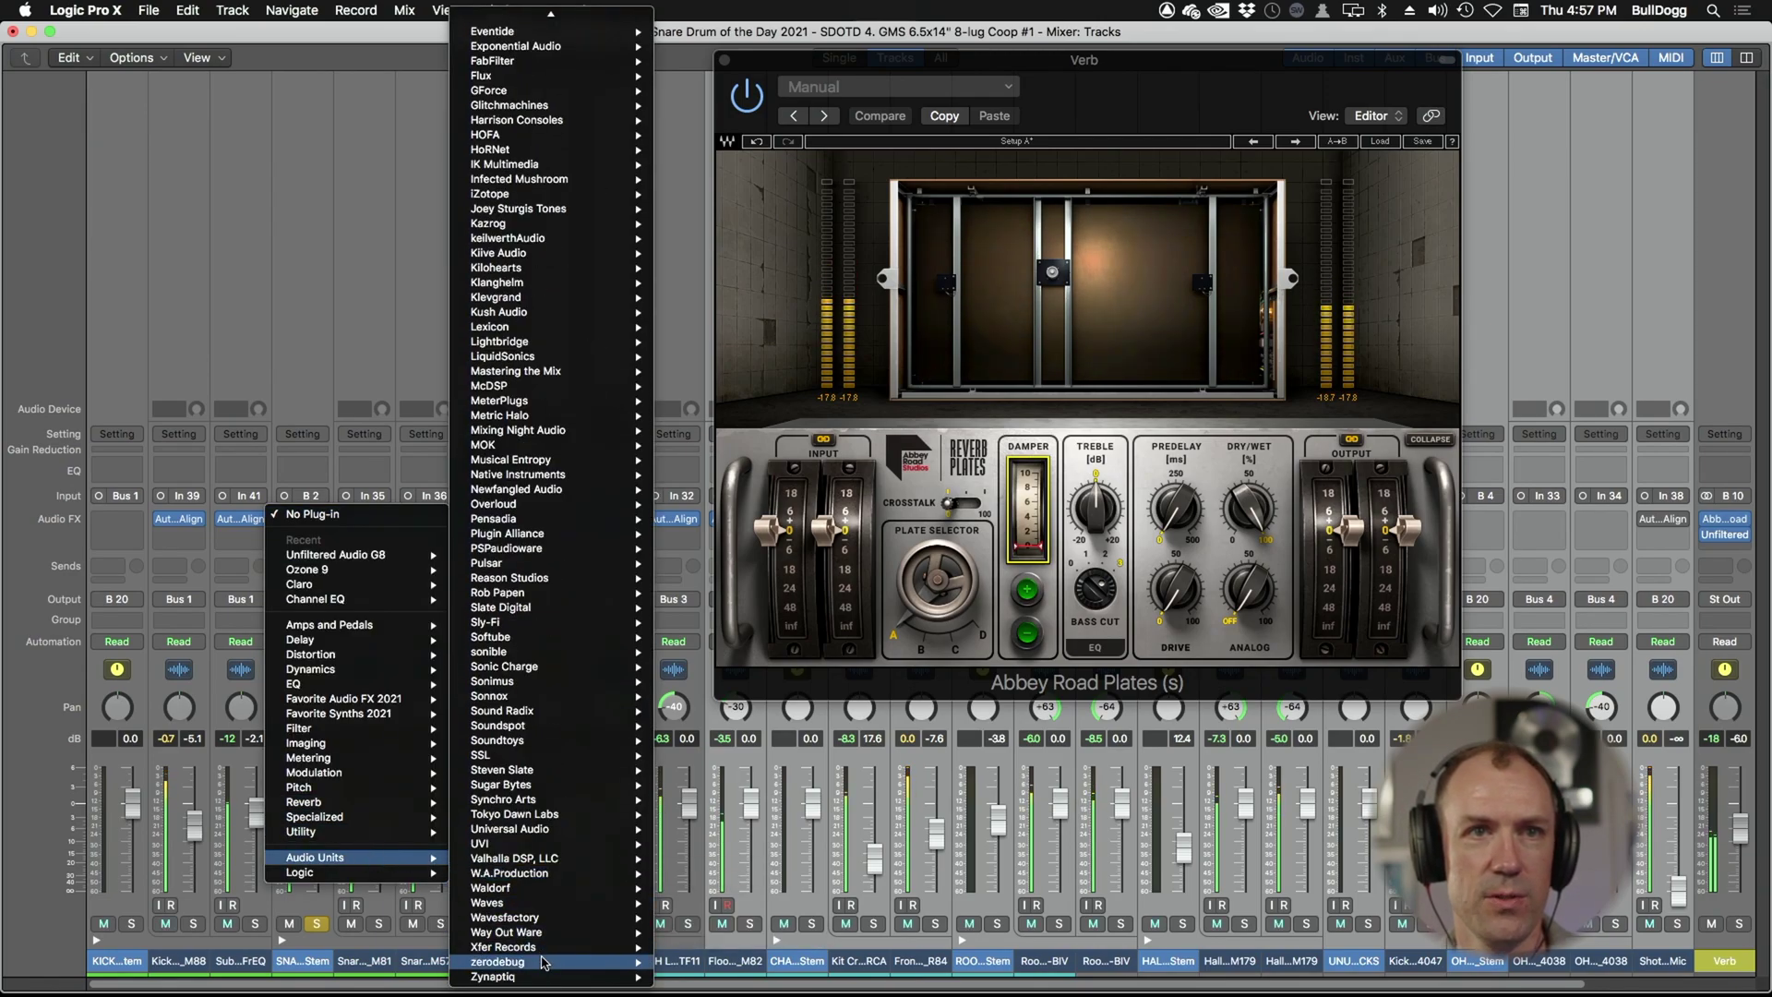
mouse_move(540, 909)
scroll(706, 900, "down", 15)
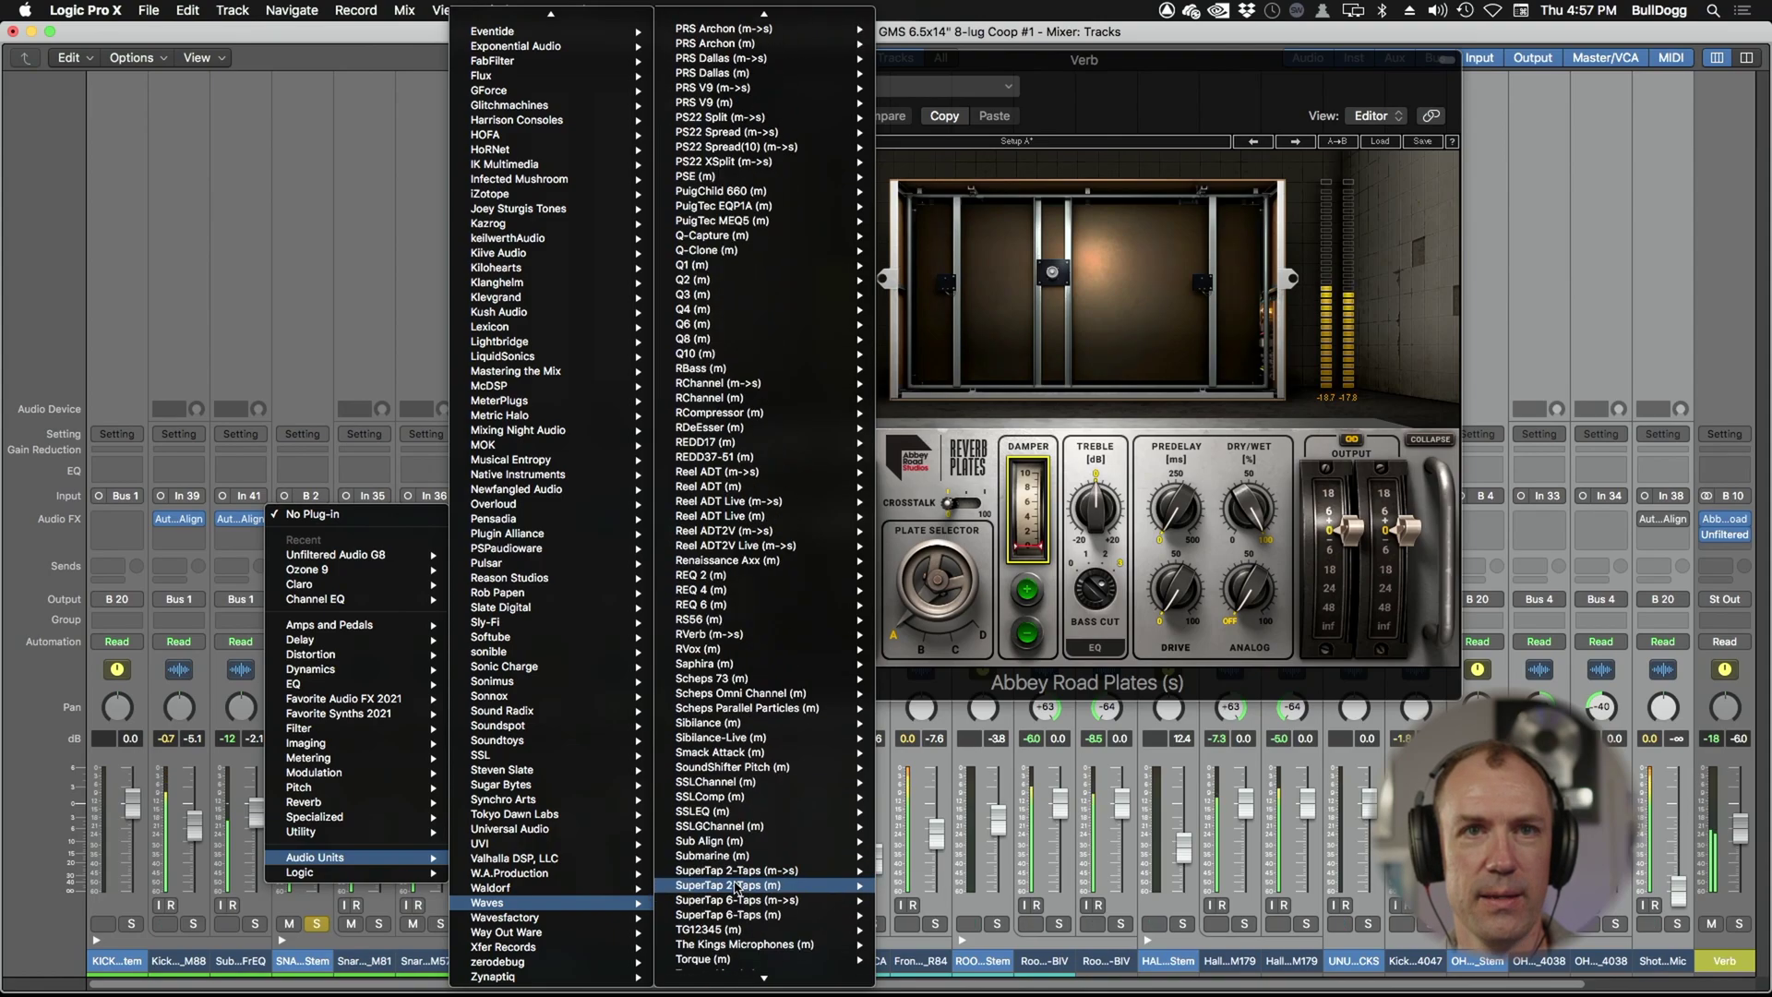
mouse_move(720, 908)
scroll(720, 904, "down", 5)
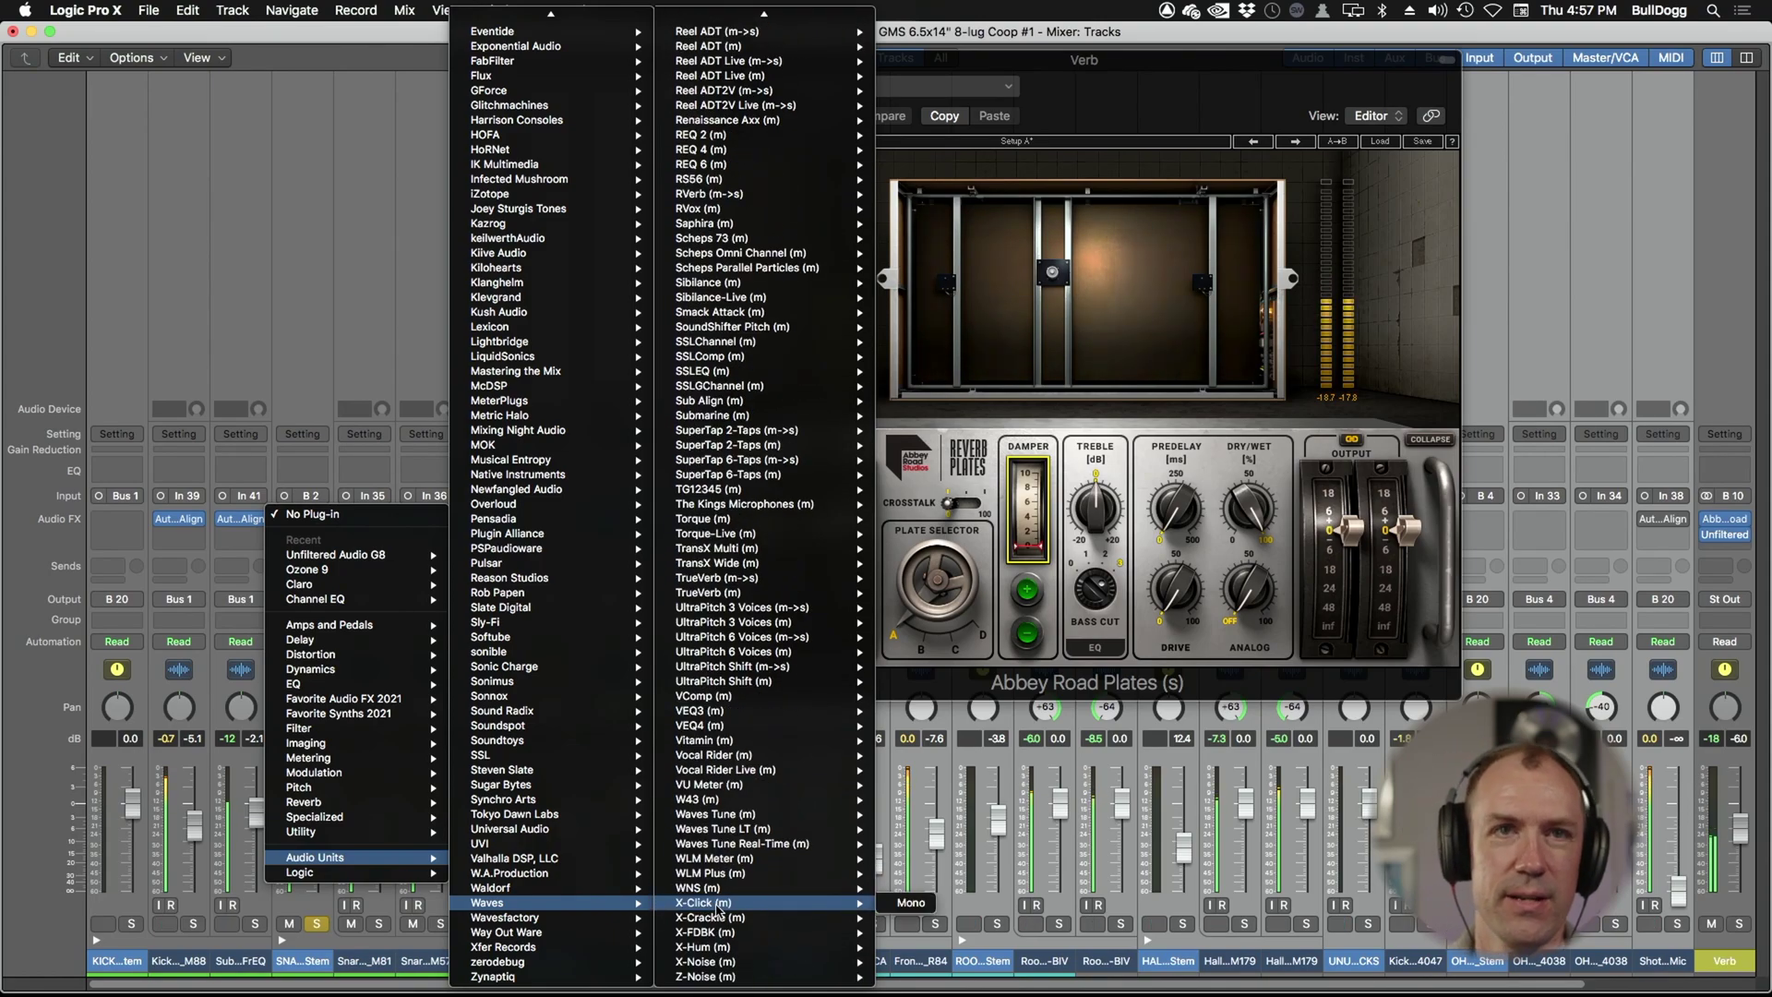
mouse_move(729, 868)
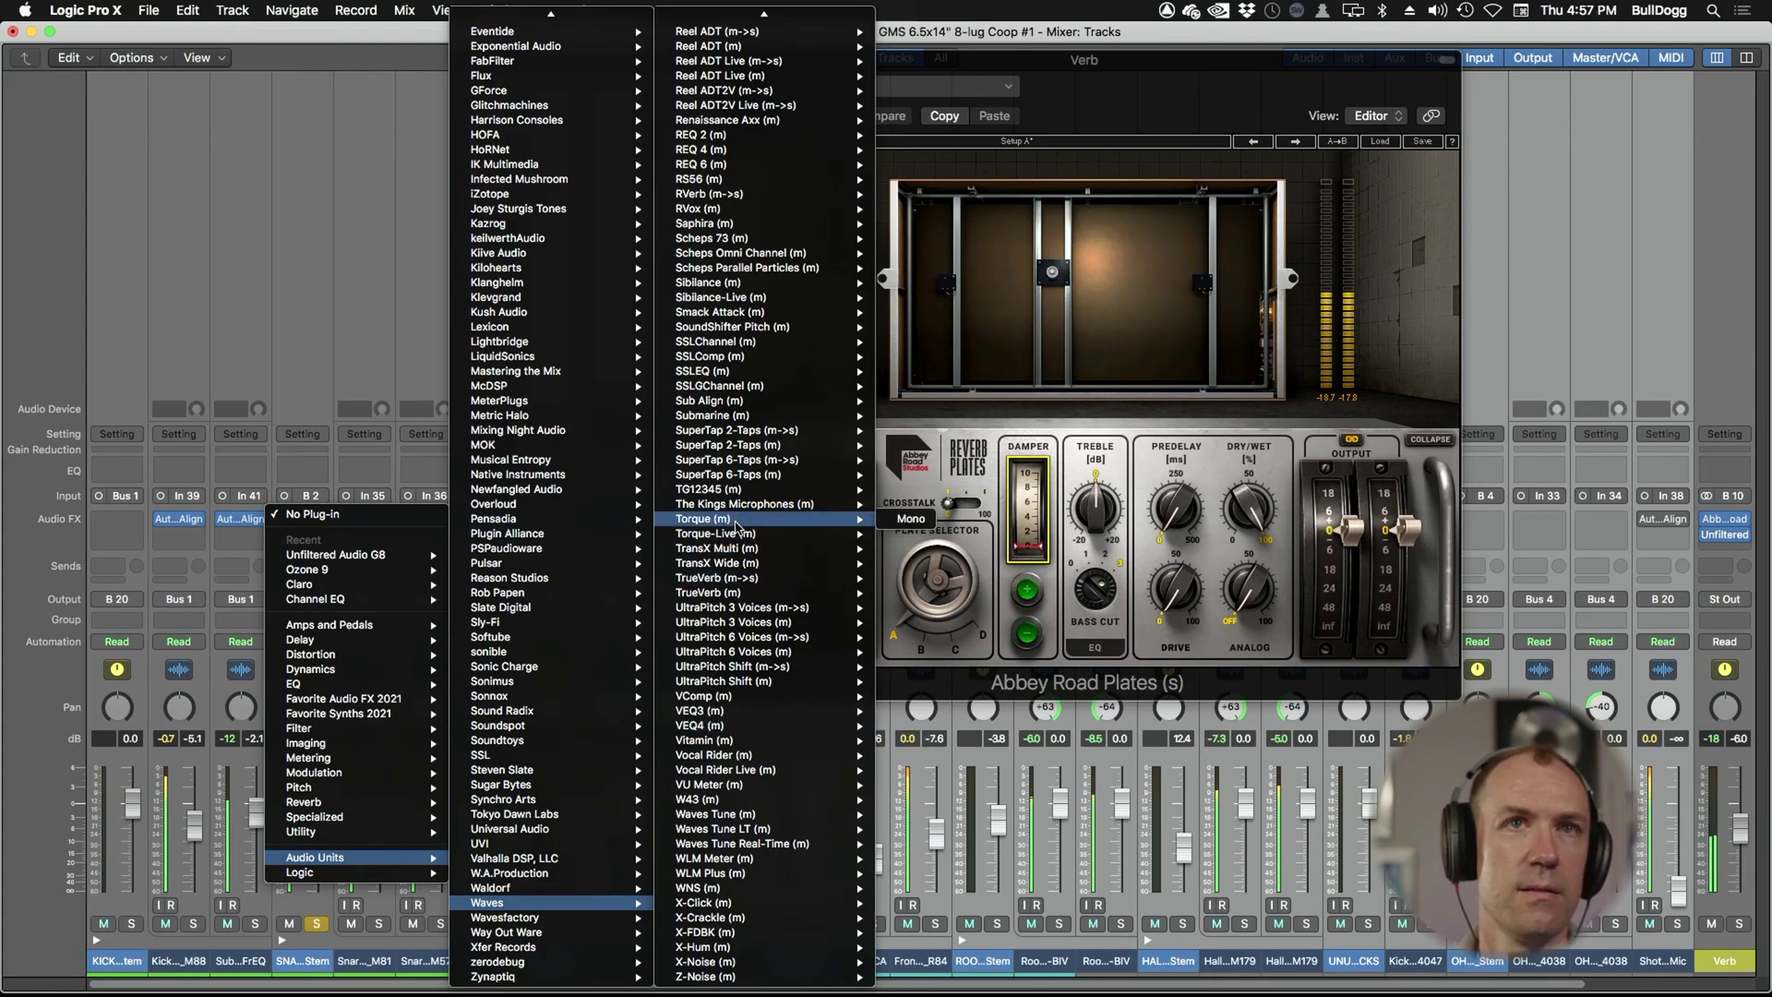
left_click(735, 519)
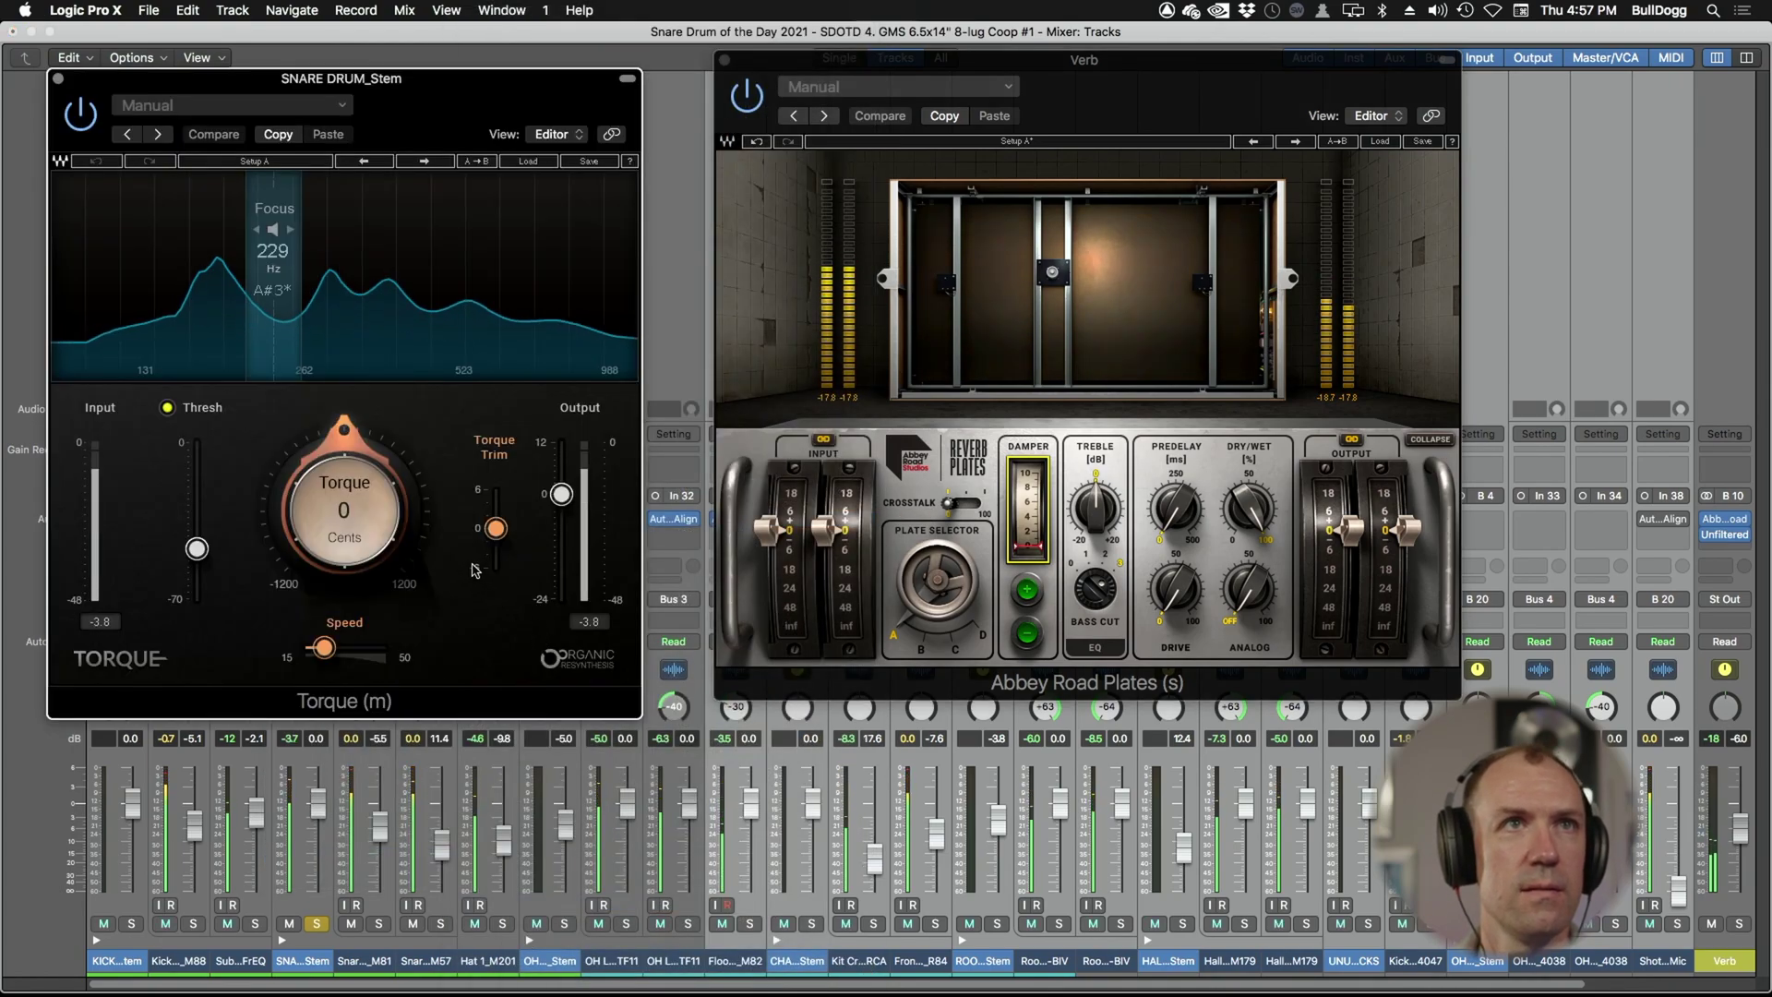
- In Torque, set the focus to 286 Hz, lower the torque to -80 cents and reduce the speed
left_click_drag(273, 229, 324, 229)
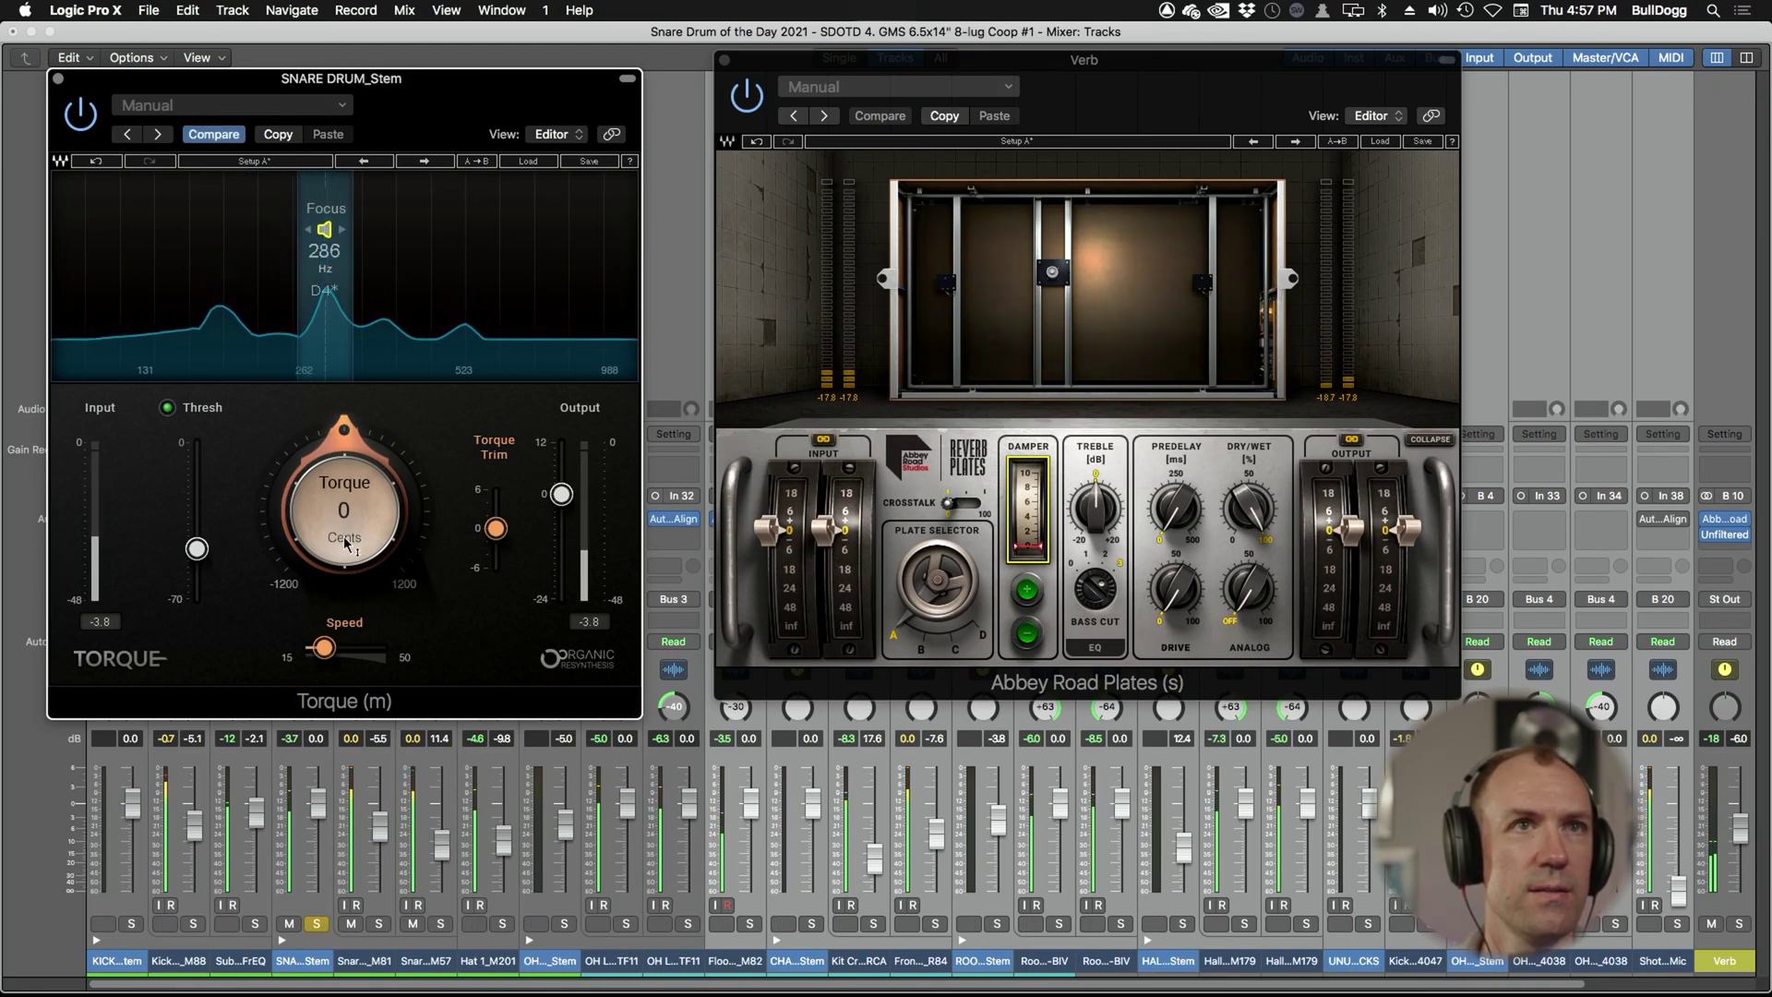
left_click_drag(344, 510, 344, 554)
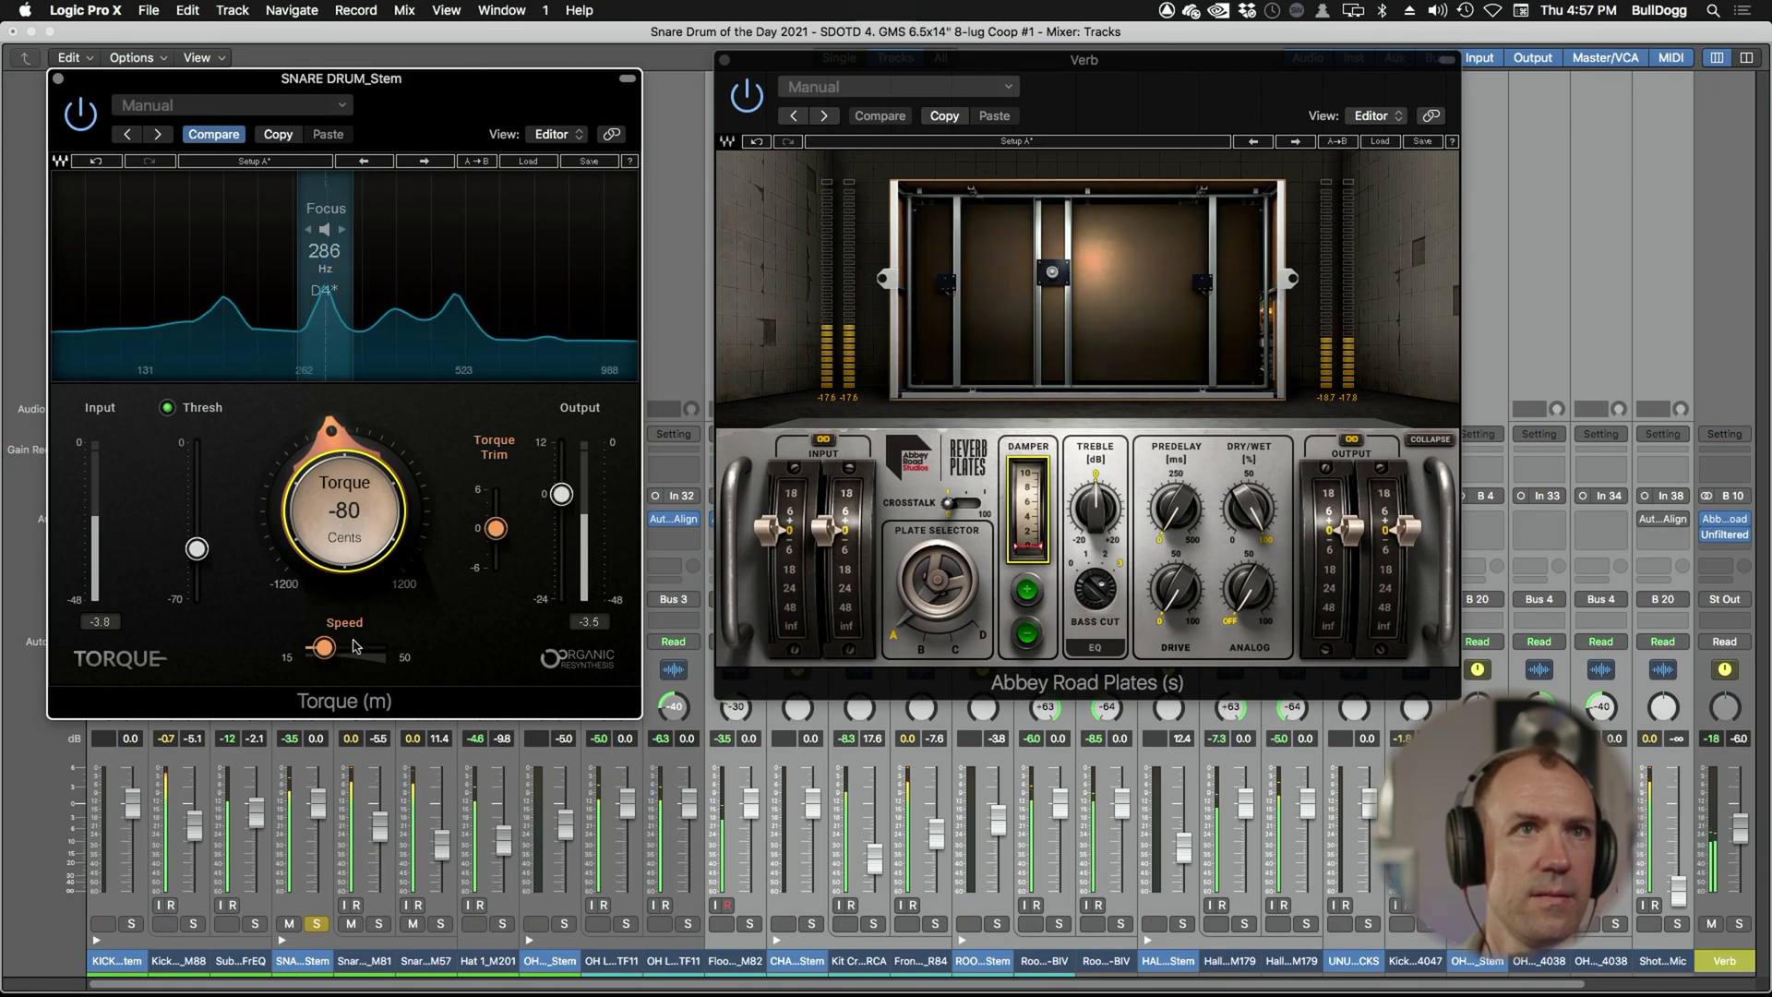
left_click_drag(323, 648, 307, 650)
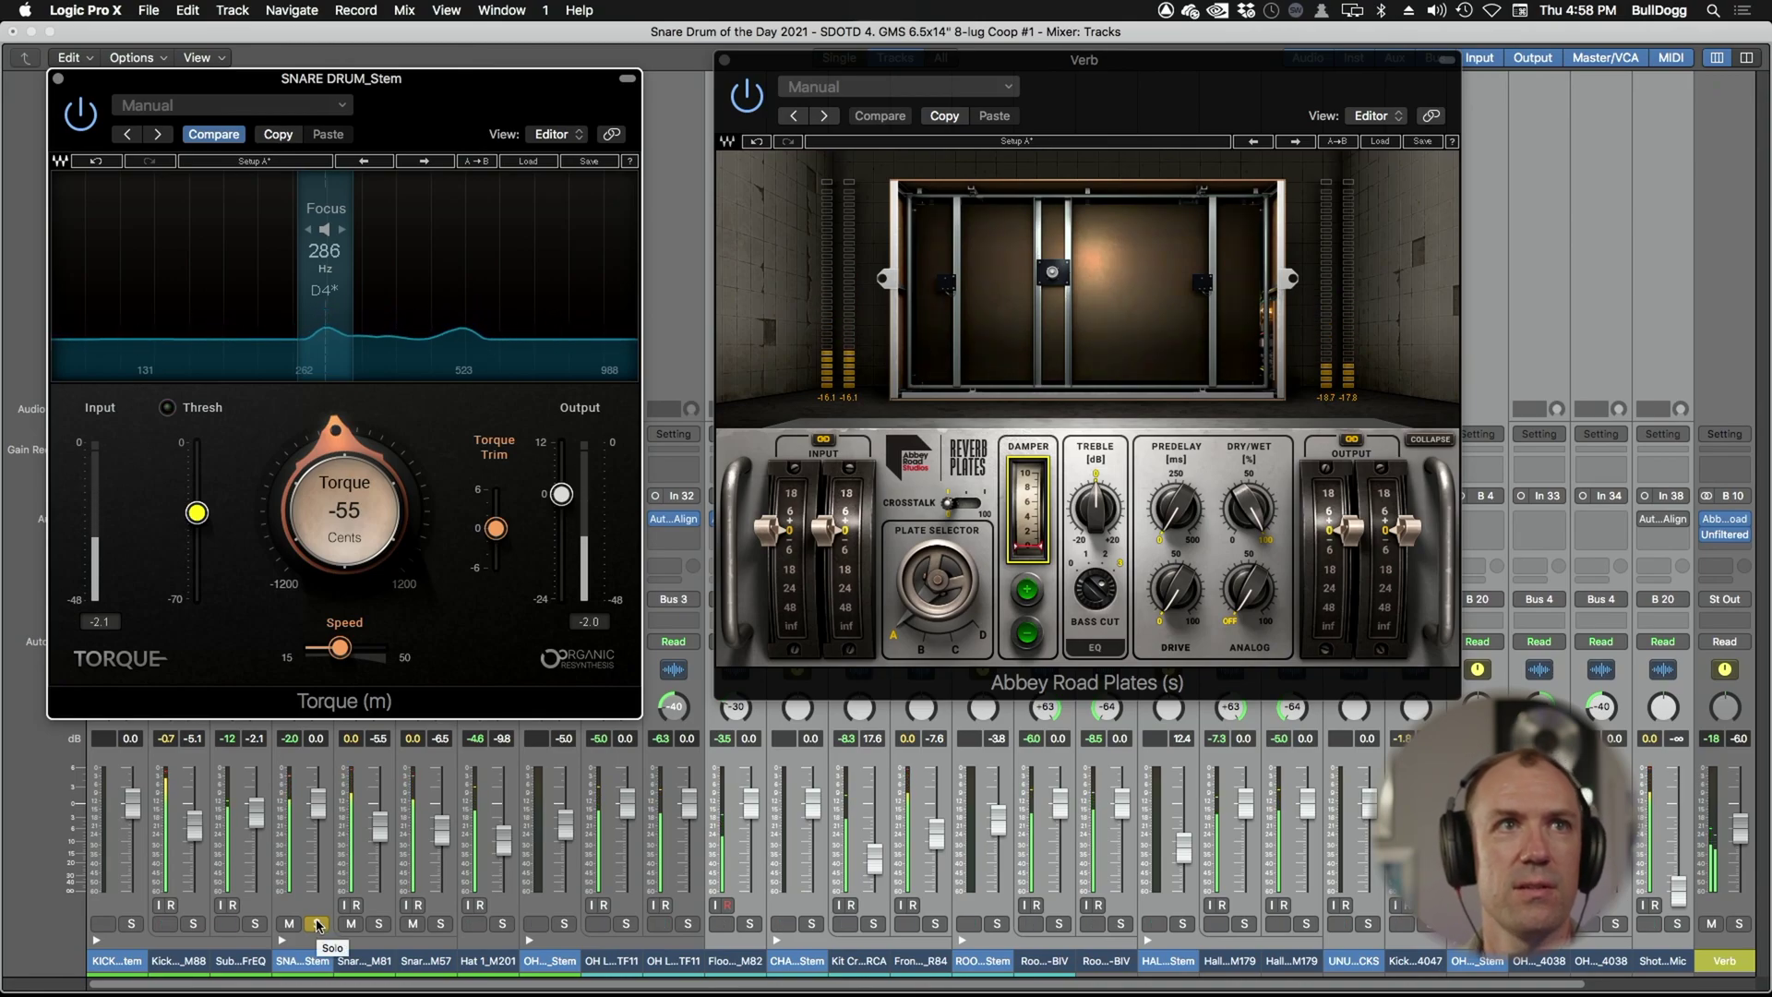
- Lower Torque's threshold slightly, reduce its speed and re-enable the plug-in after comparing with it bypassed
left_click_drag(196, 520, 197, 522)
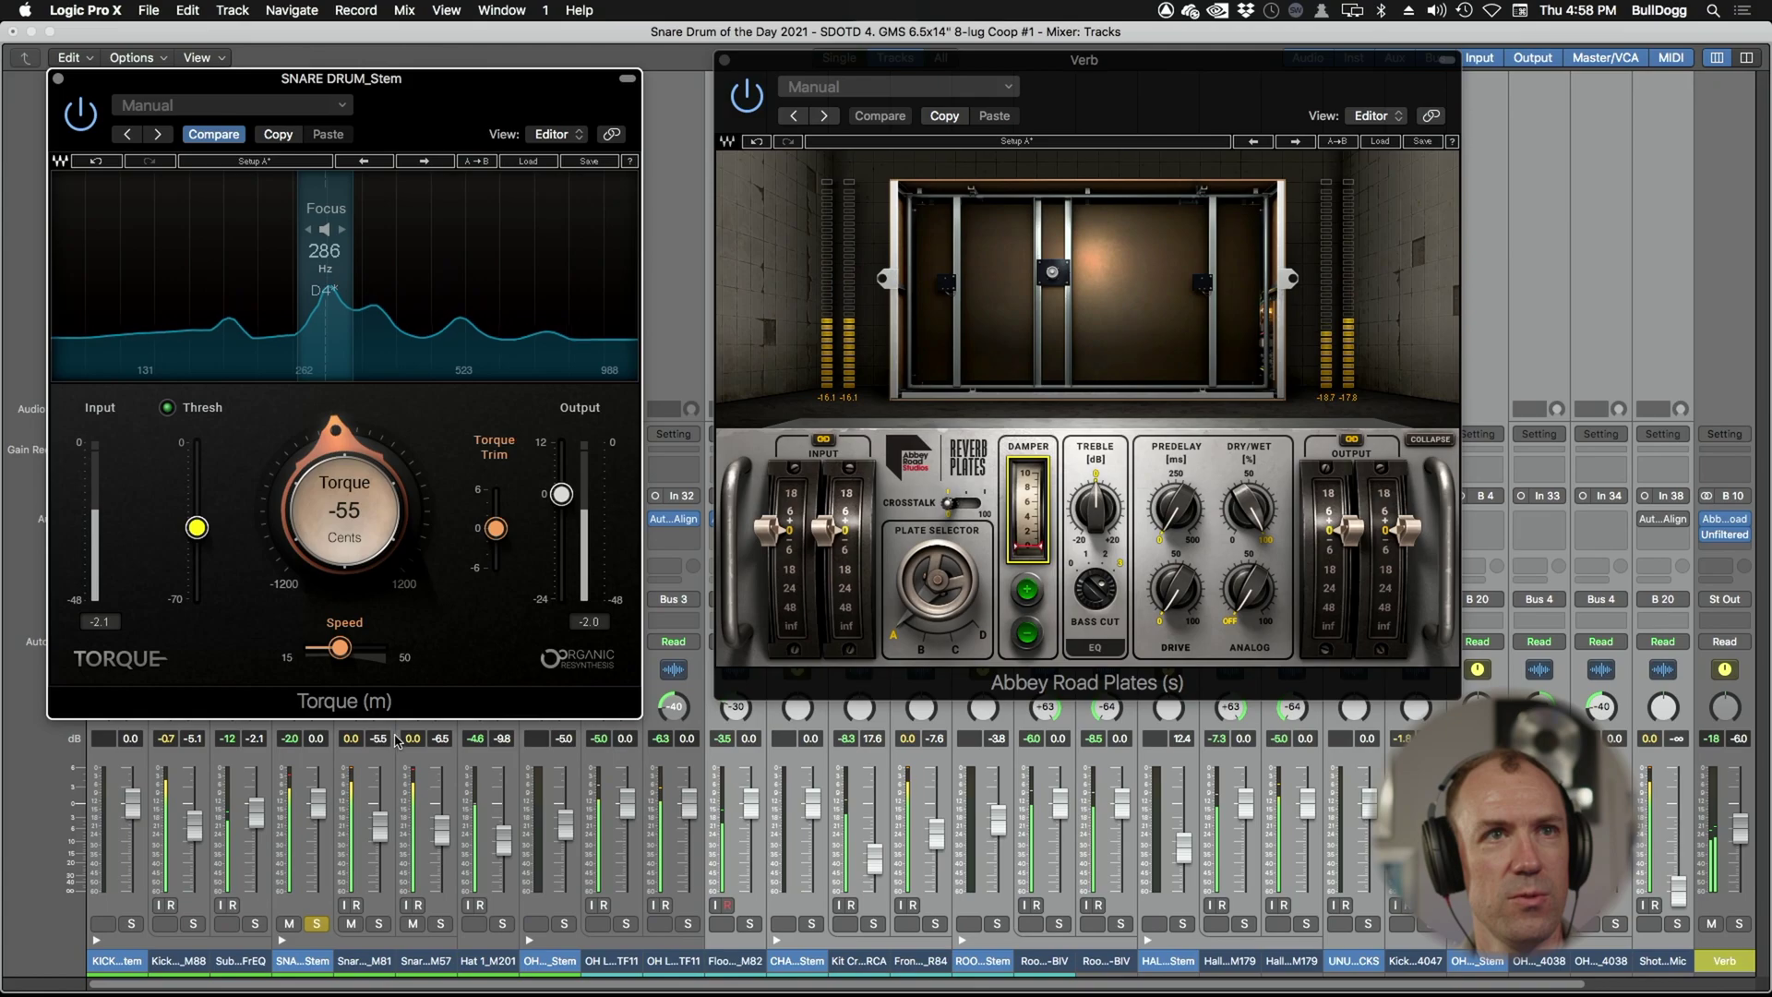
left_click_drag(352, 661, 318, 659)
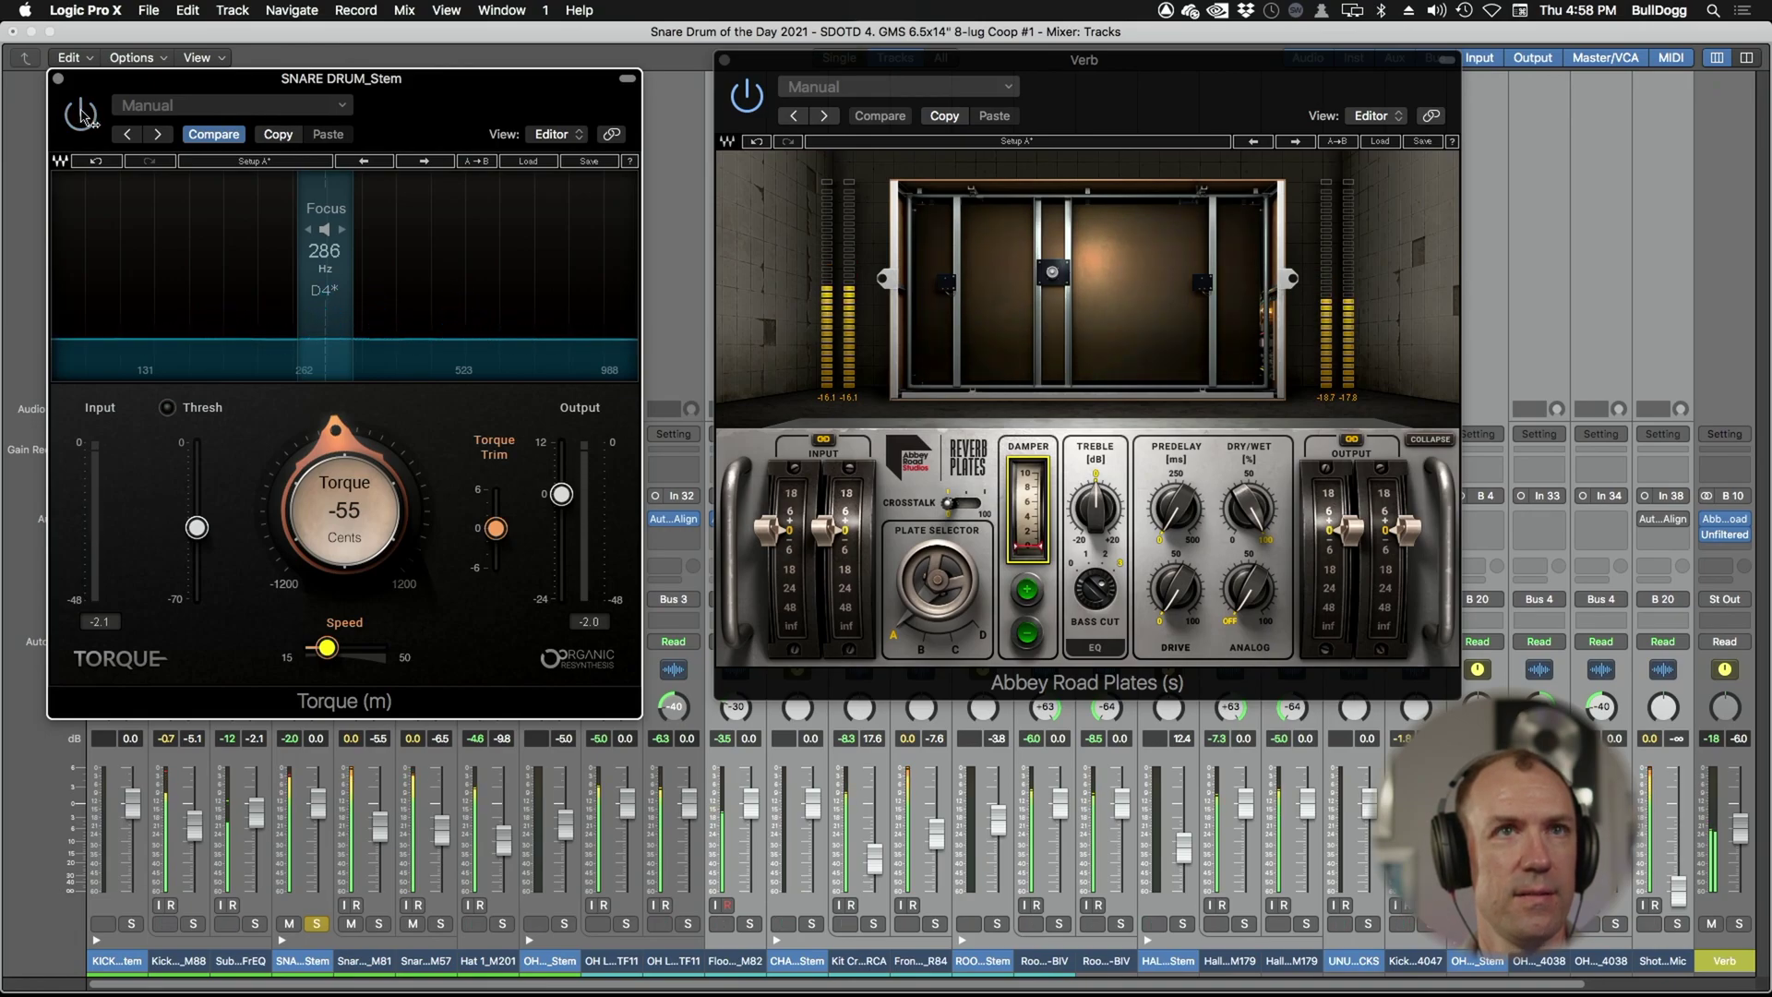
left_click(81, 114)
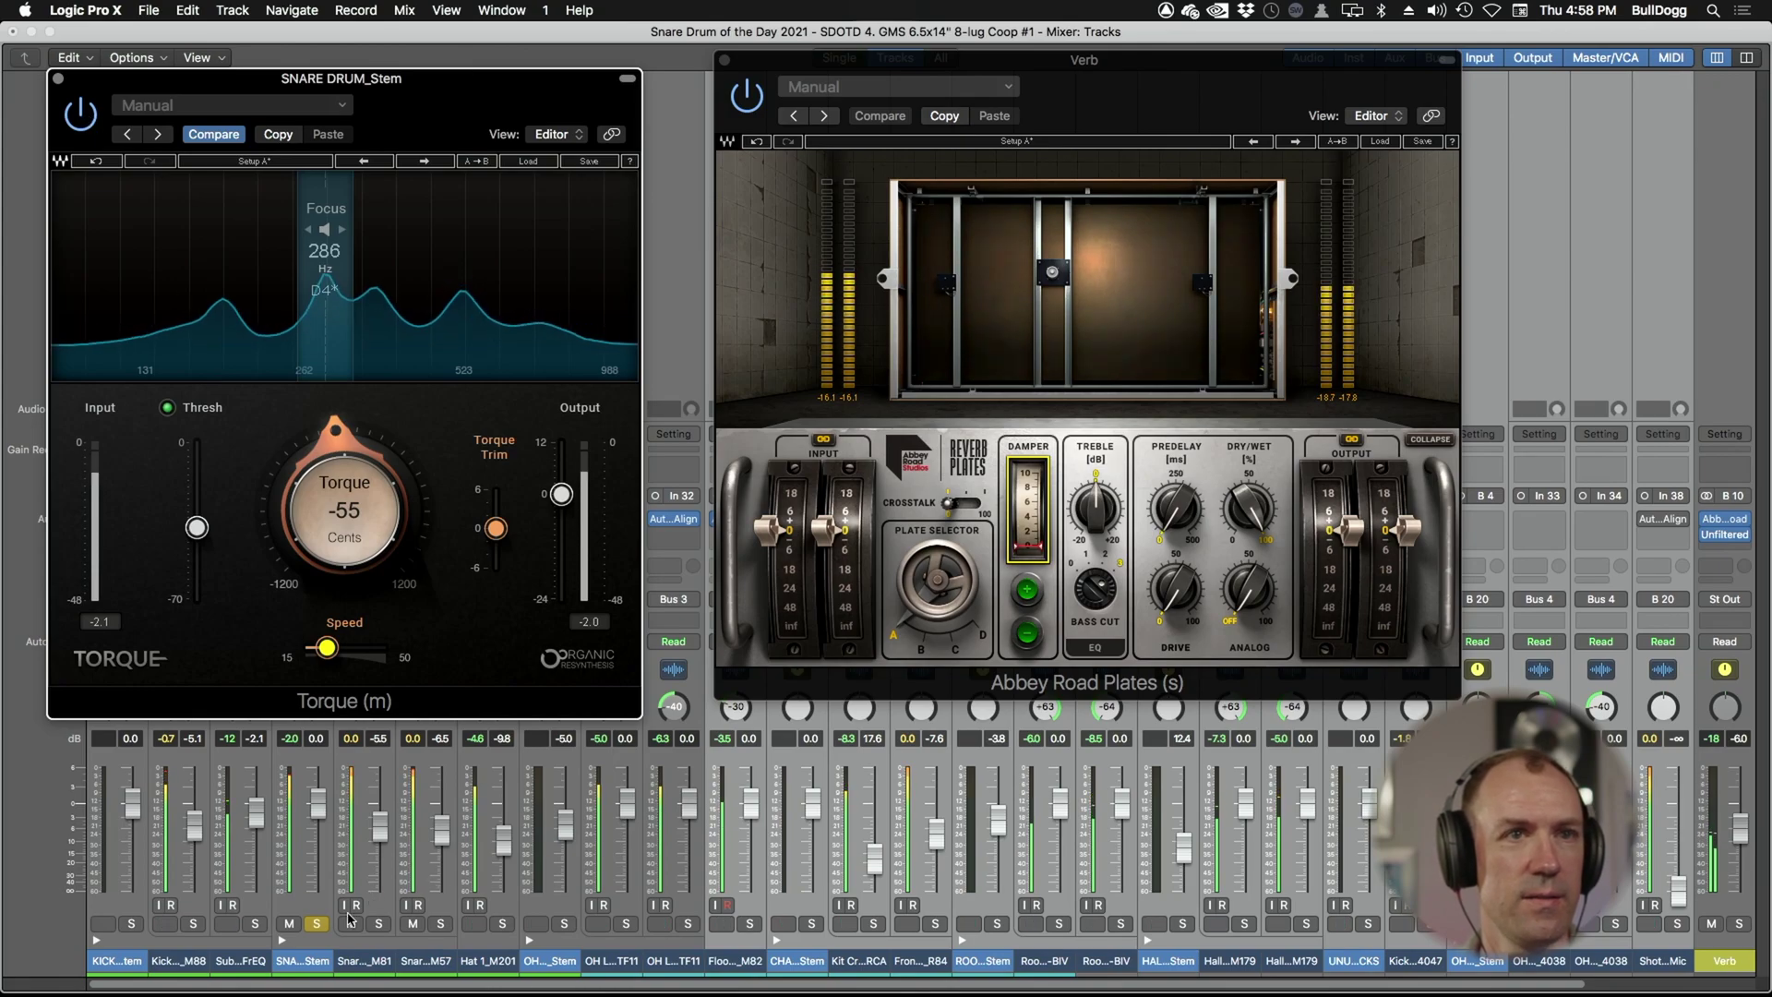
- Close the Torque and Abbey Road Plates windows and play the full drum mix with nothing soloed
left_click(441, 989)
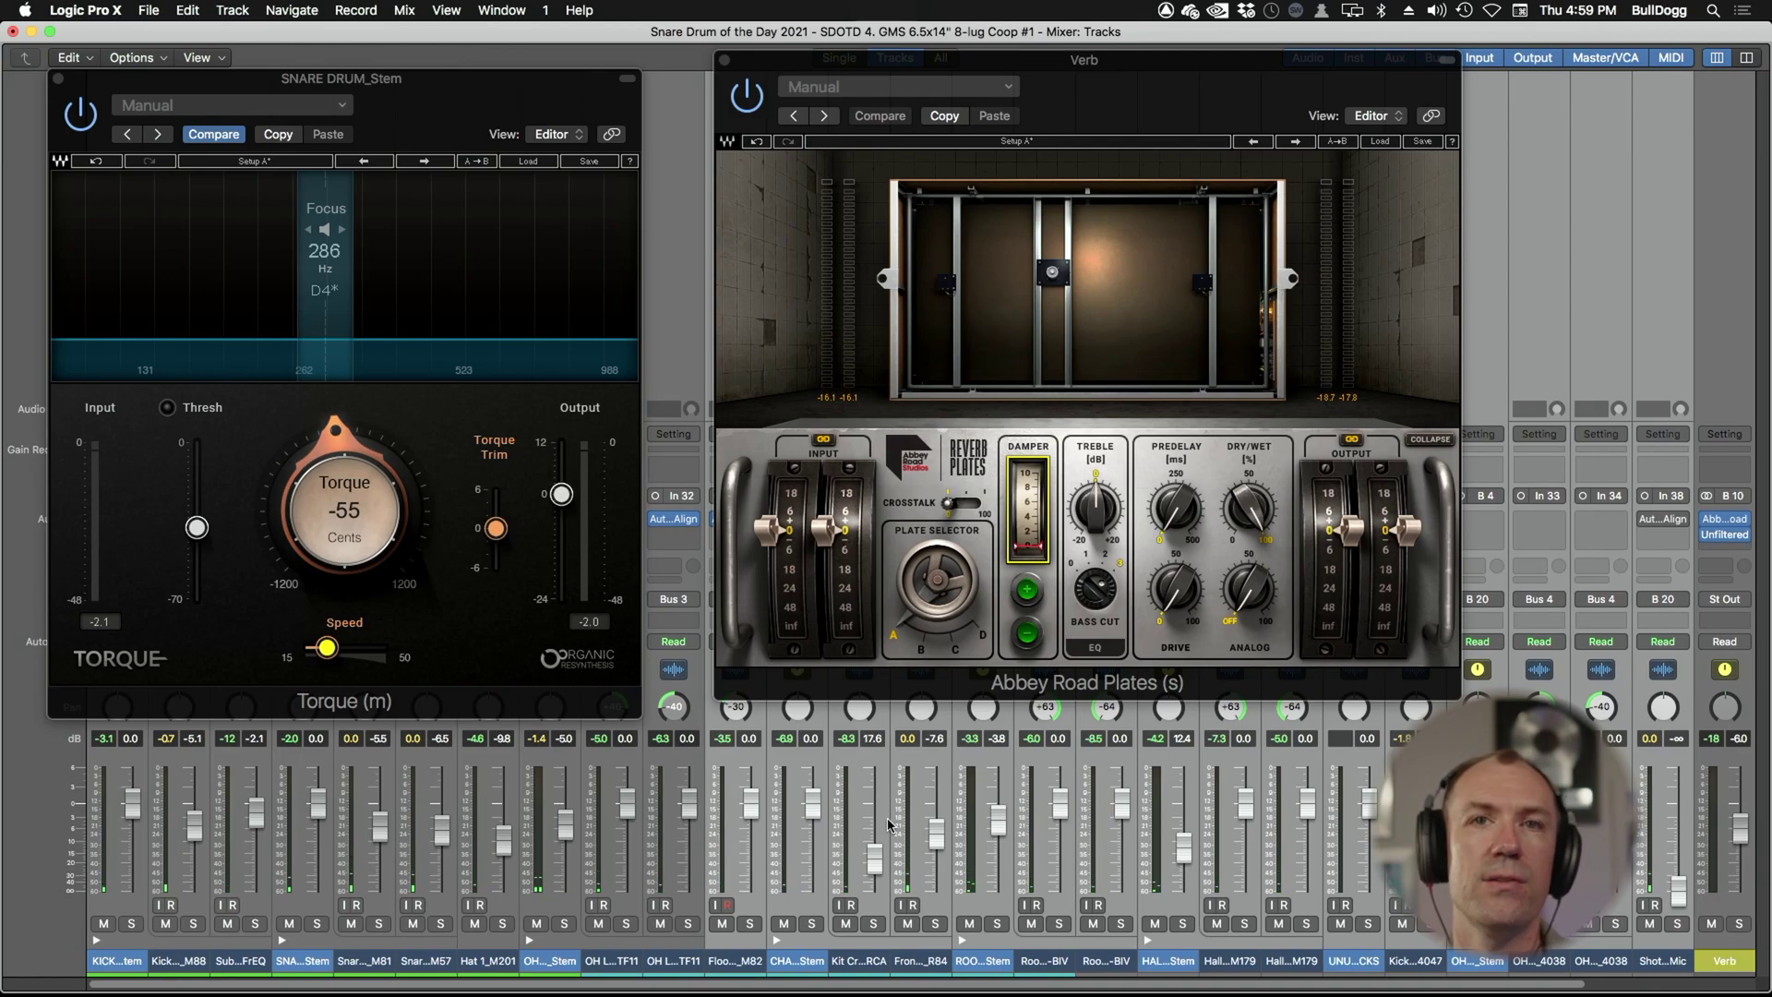
left_click(615, 969)
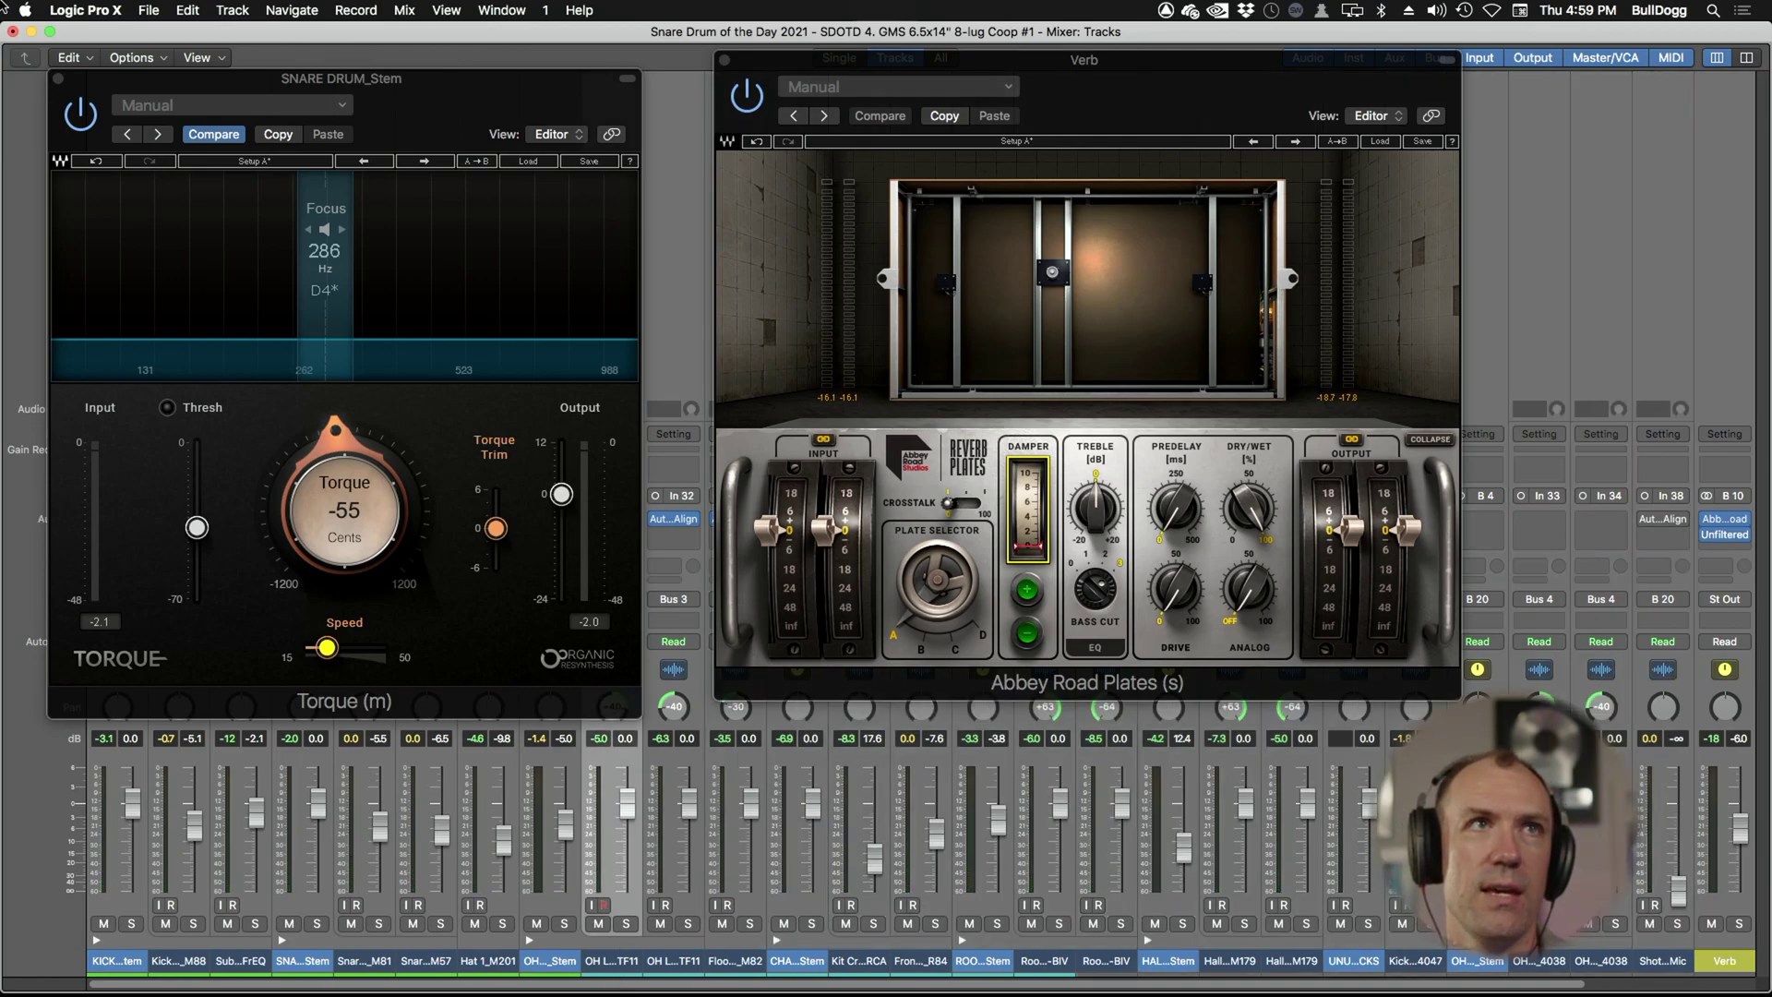
left_click(58, 80)
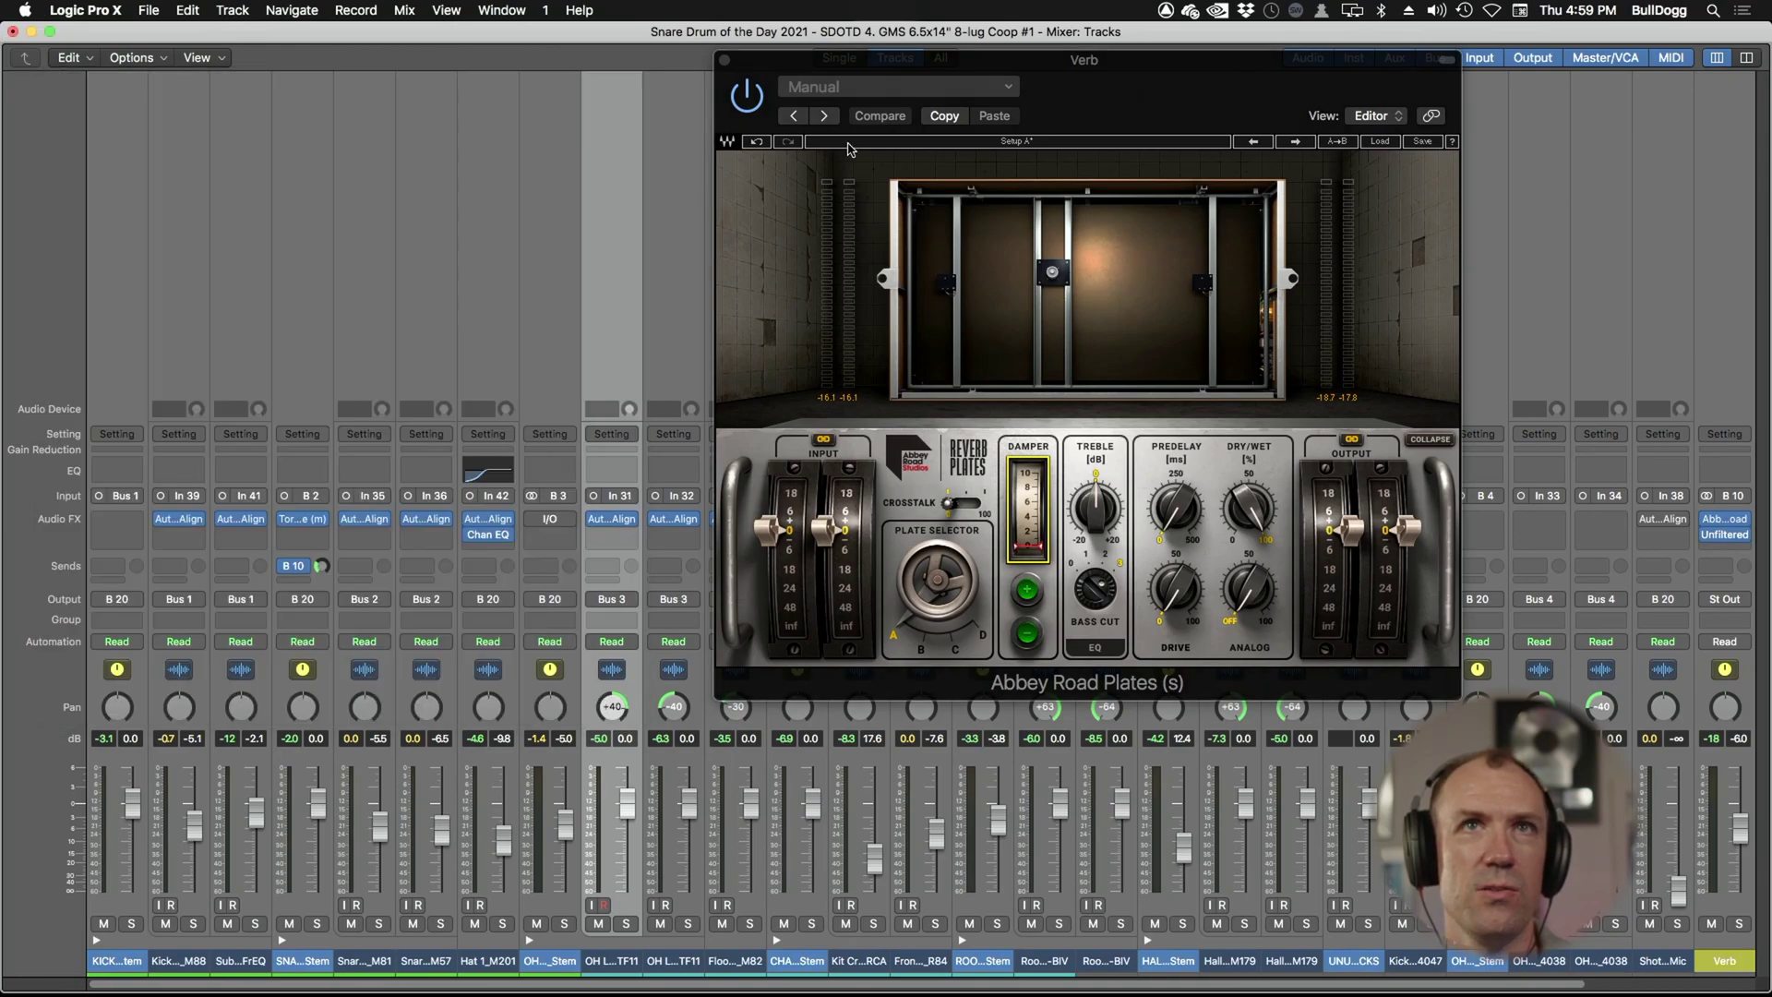
left_click(725, 62)
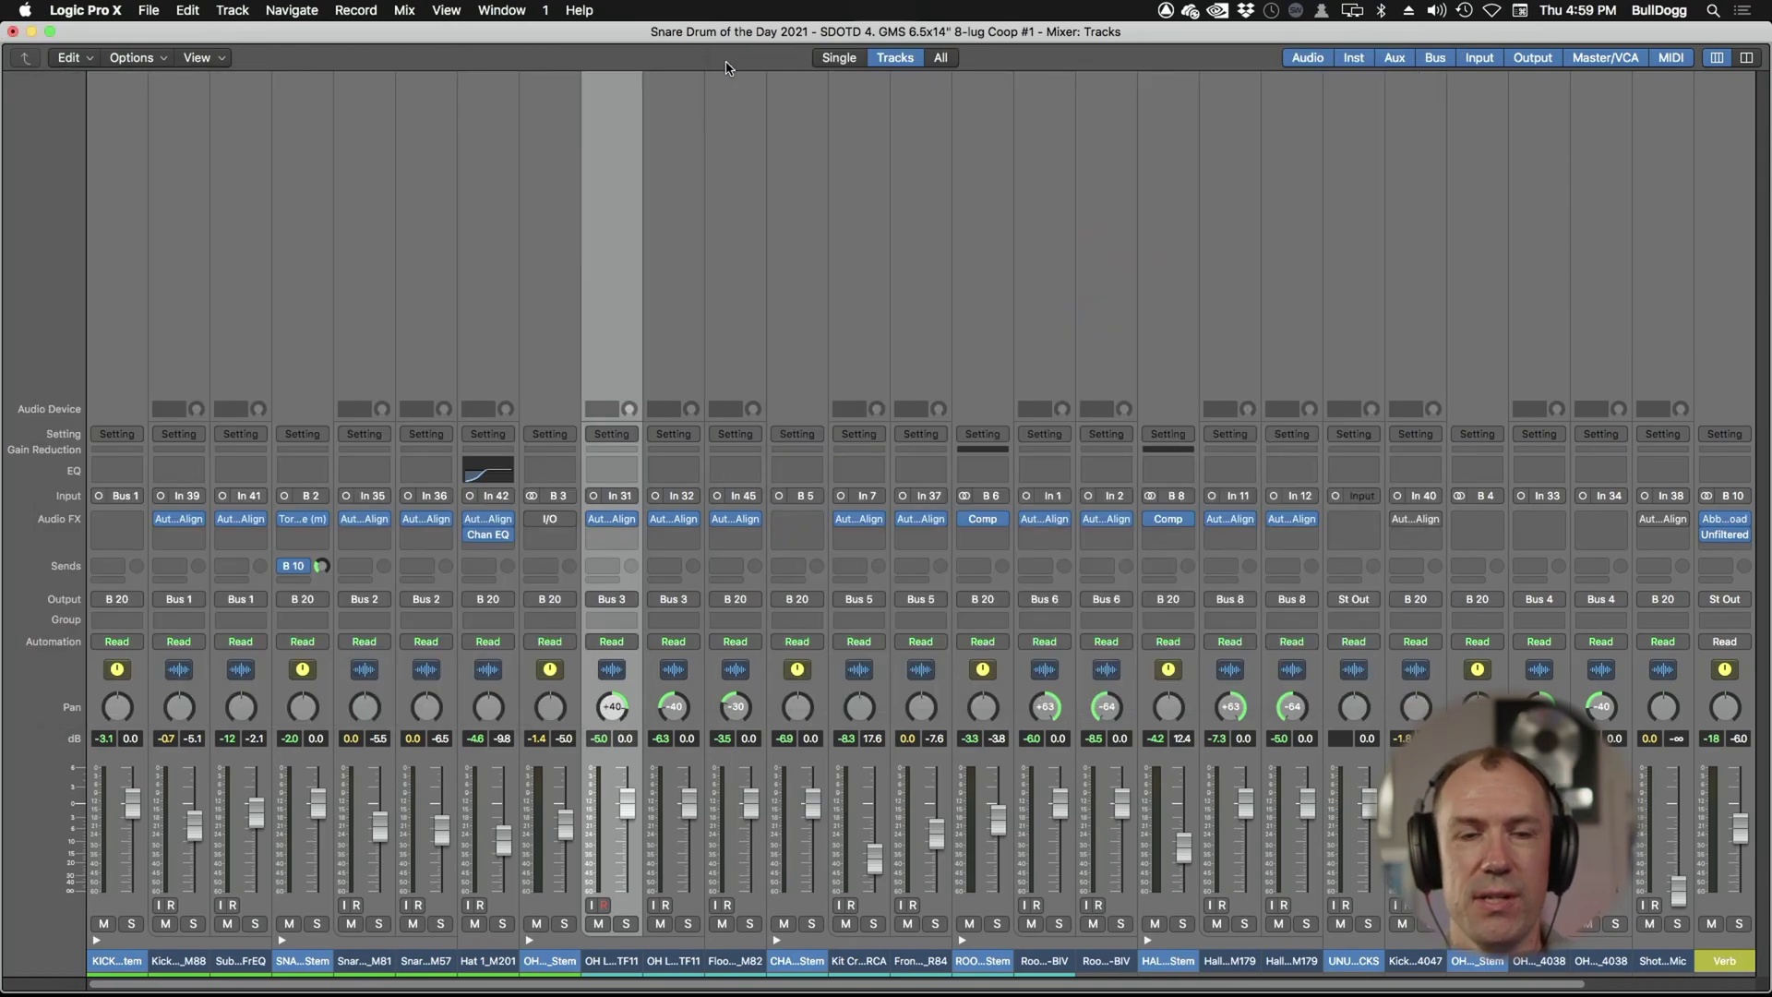
key("space")
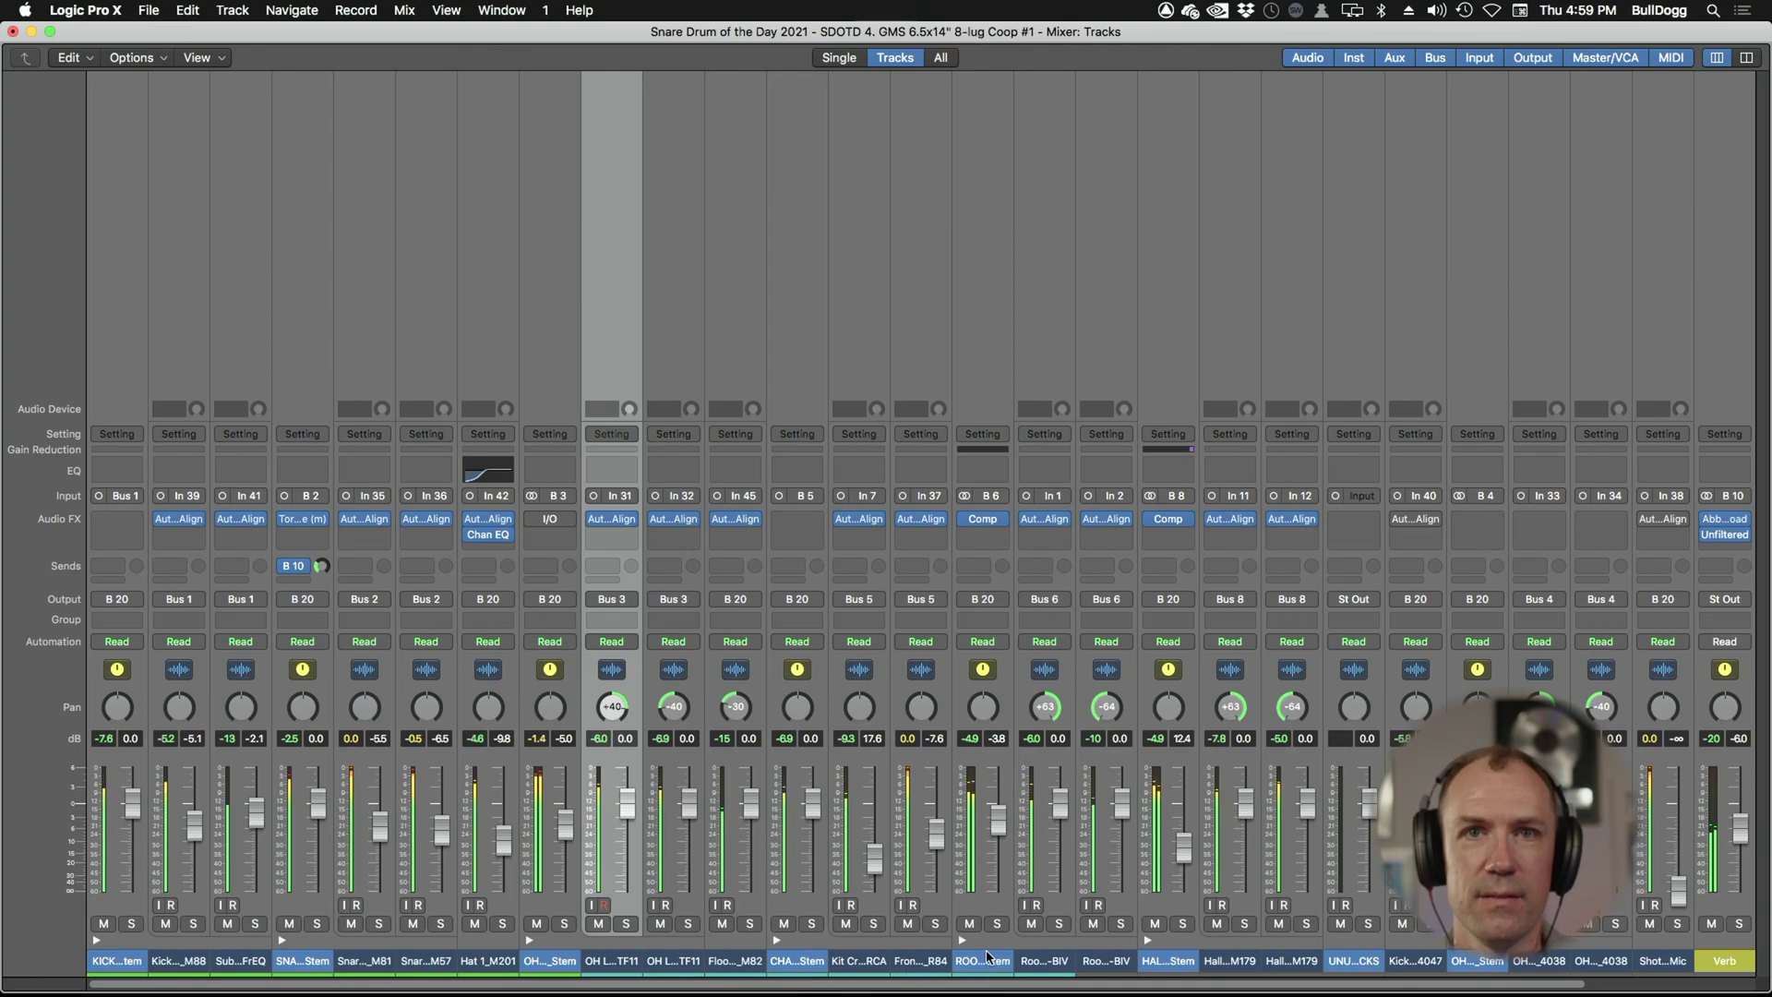
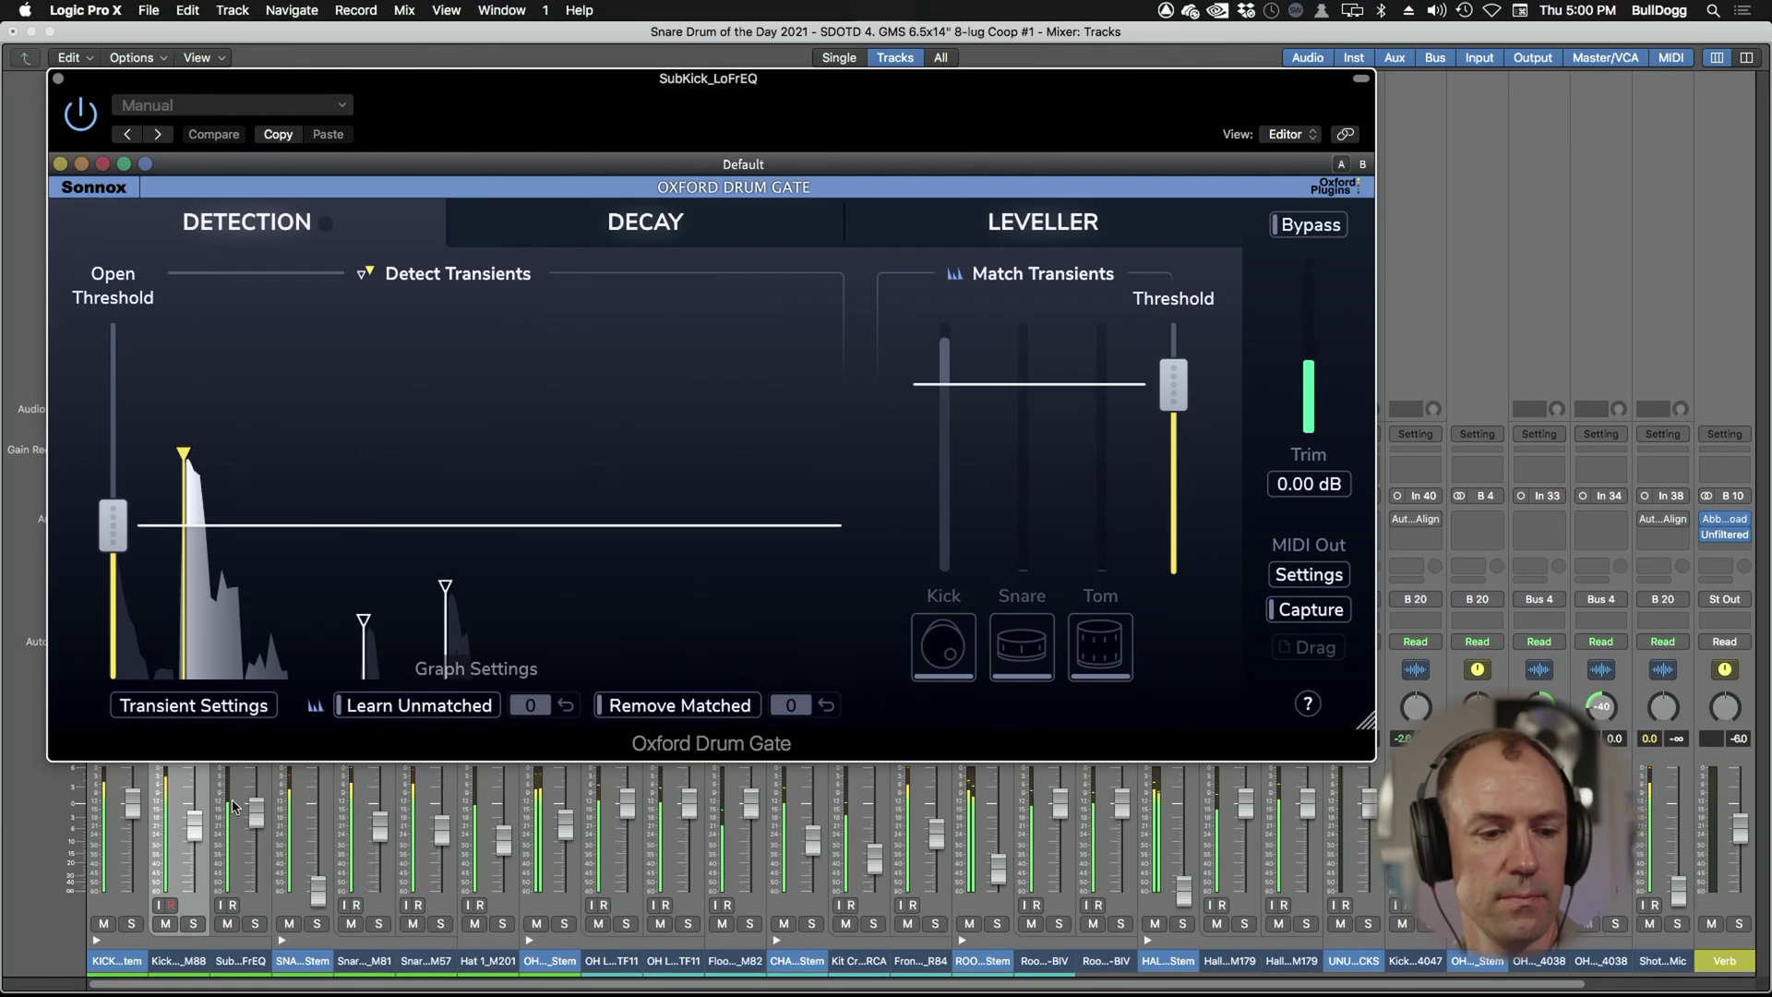
- Solo the SubKick_LoFrEQ channel, enable Kick transient matching in its Oxford Drum Gate and close the gate window
left_click(255, 924)
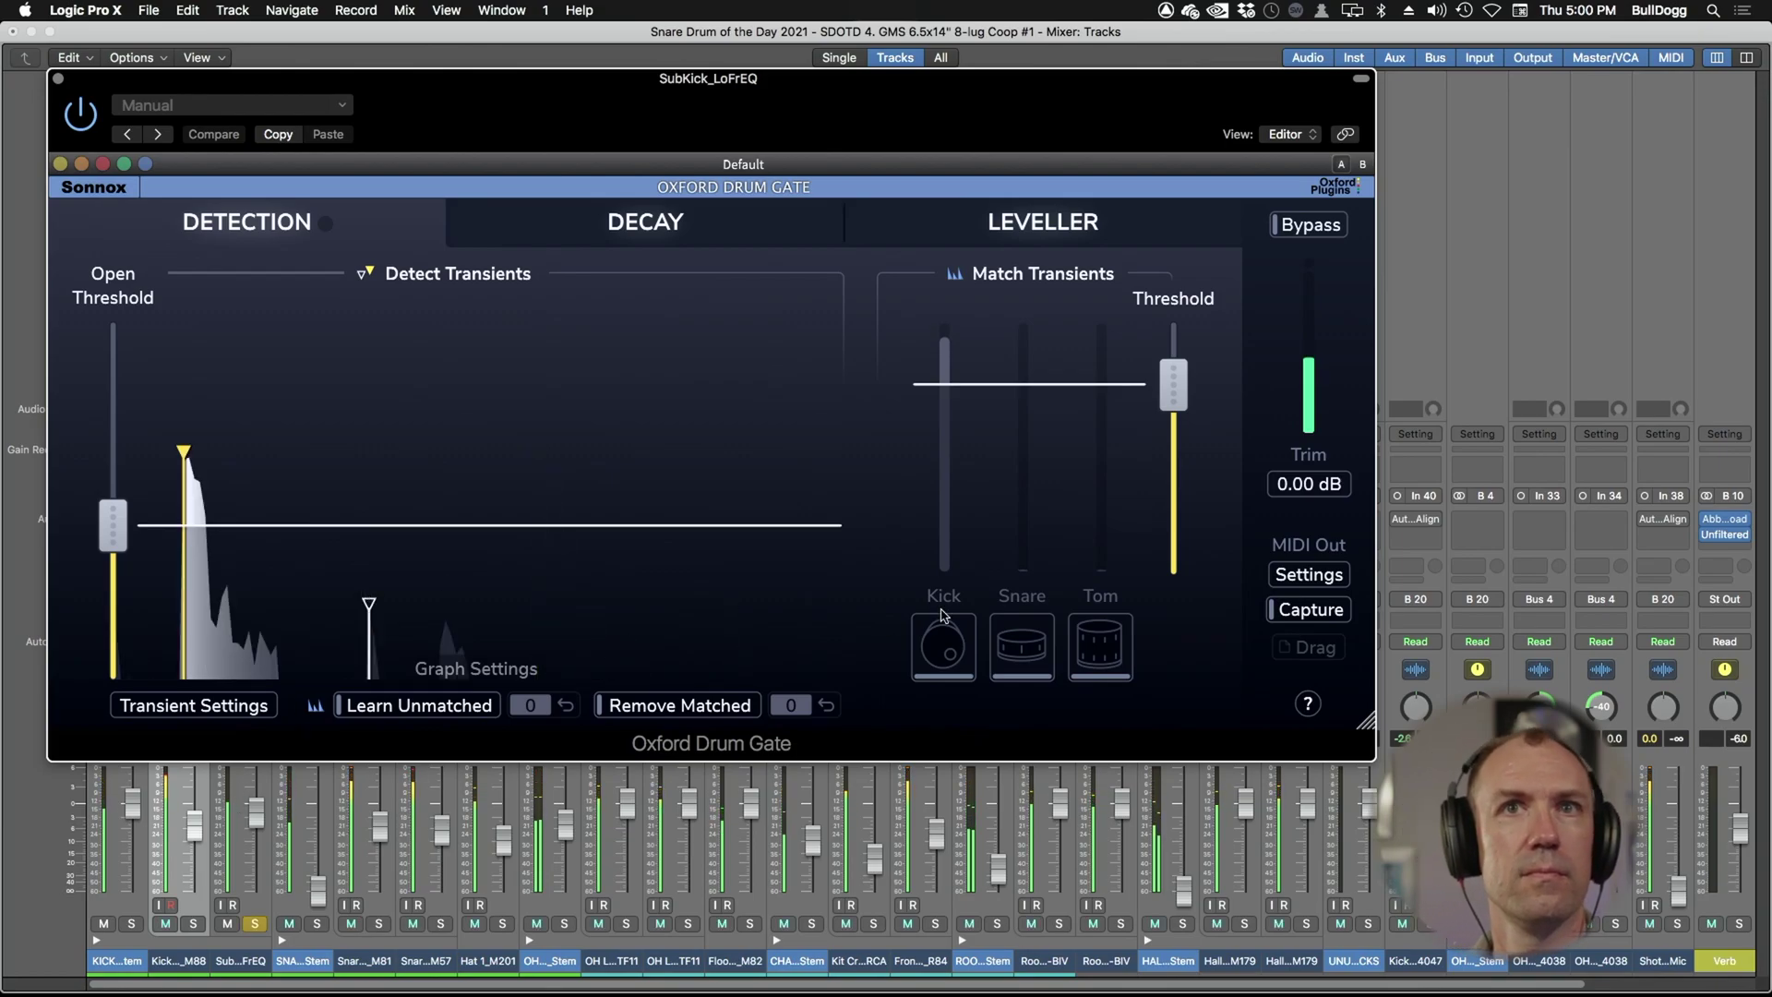
left_click(943, 636)
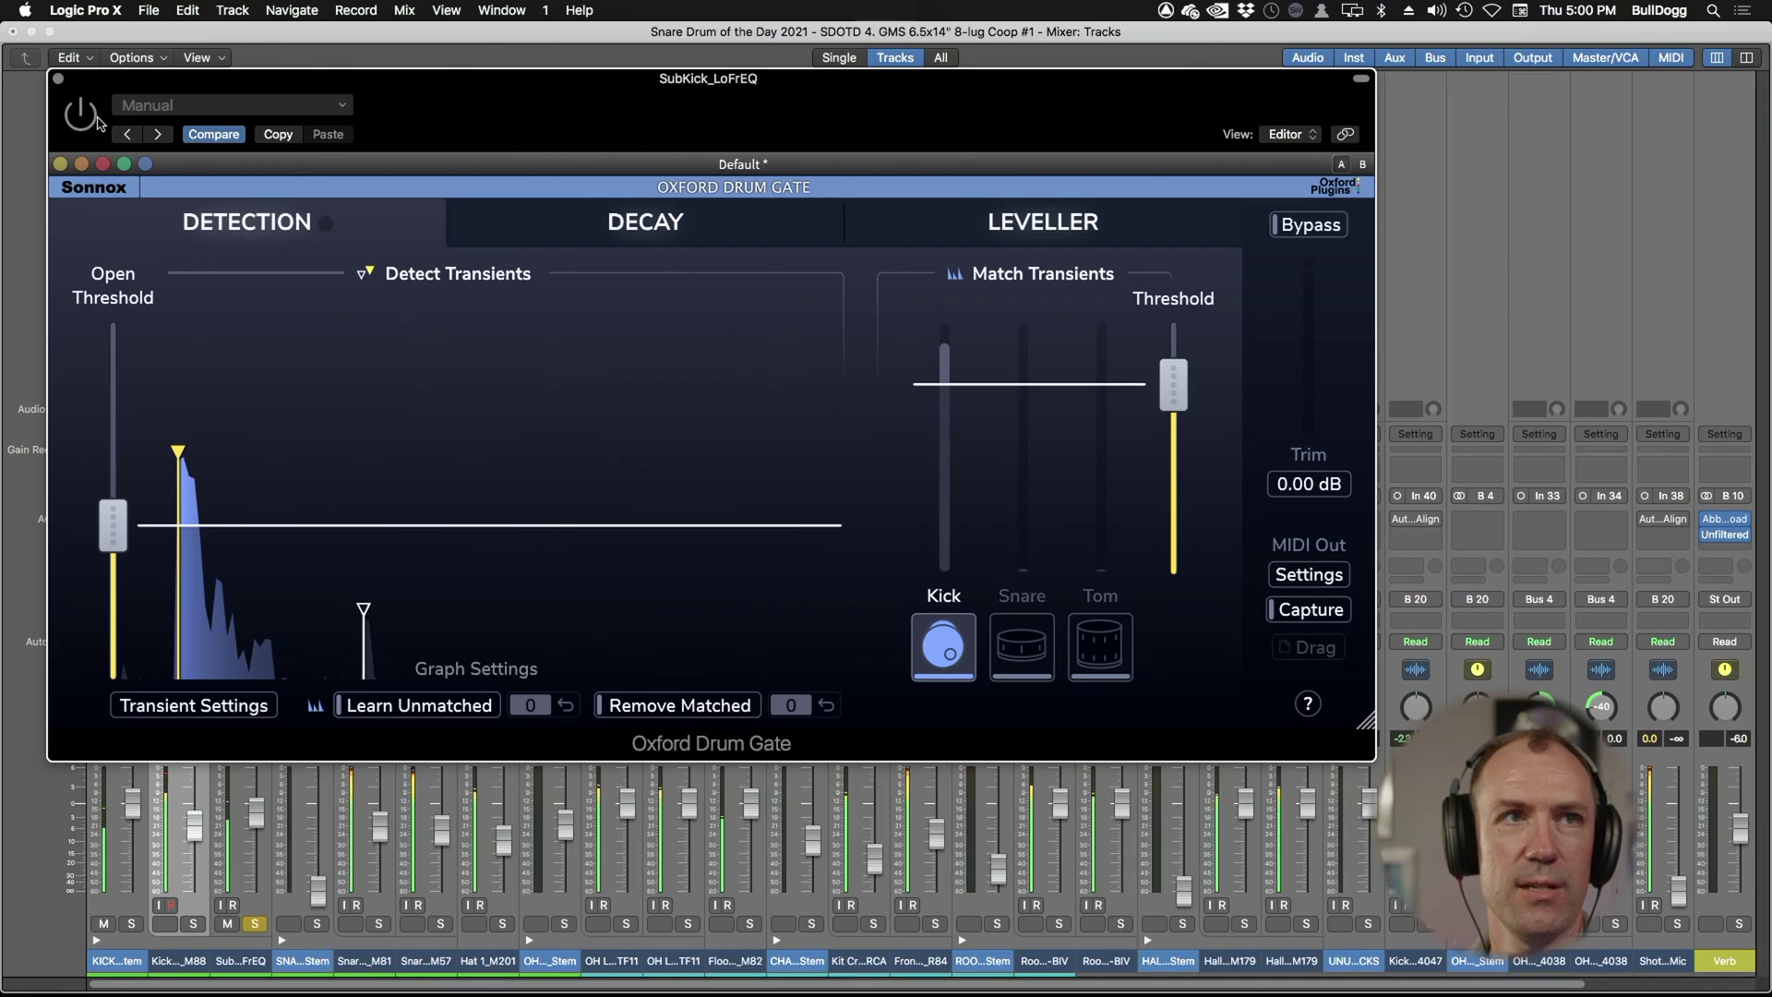
left_click(58, 77)
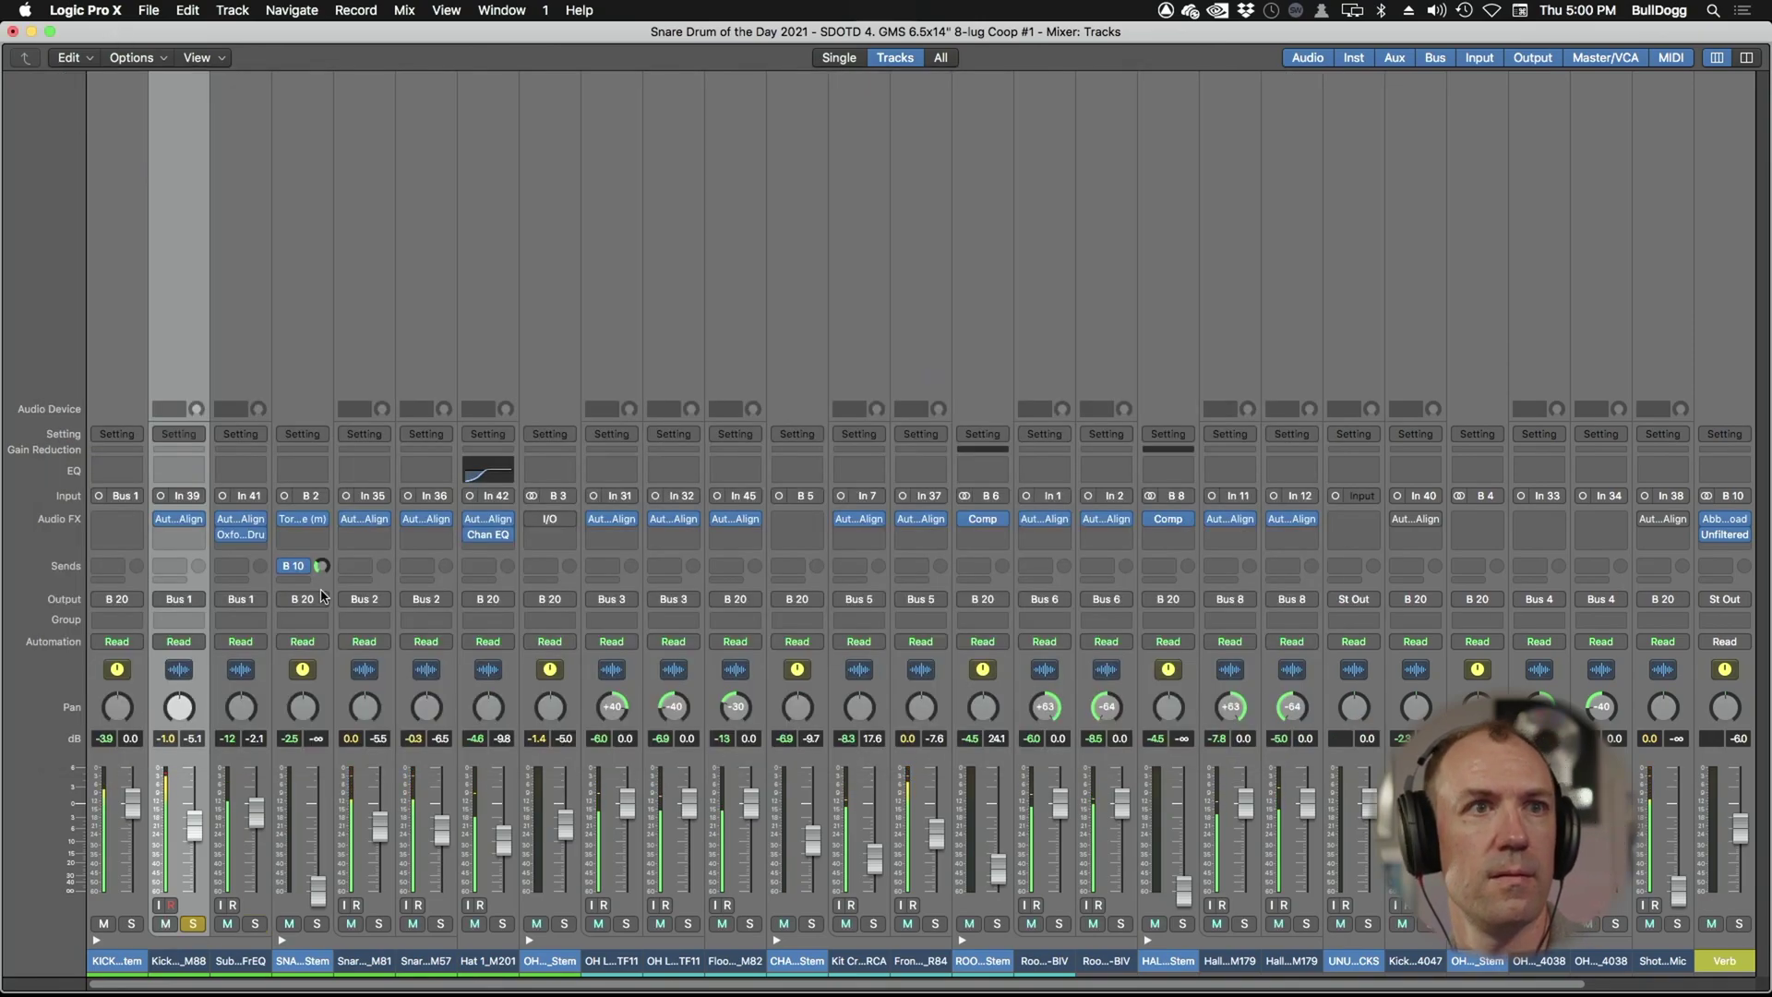
left_click(189, 547)
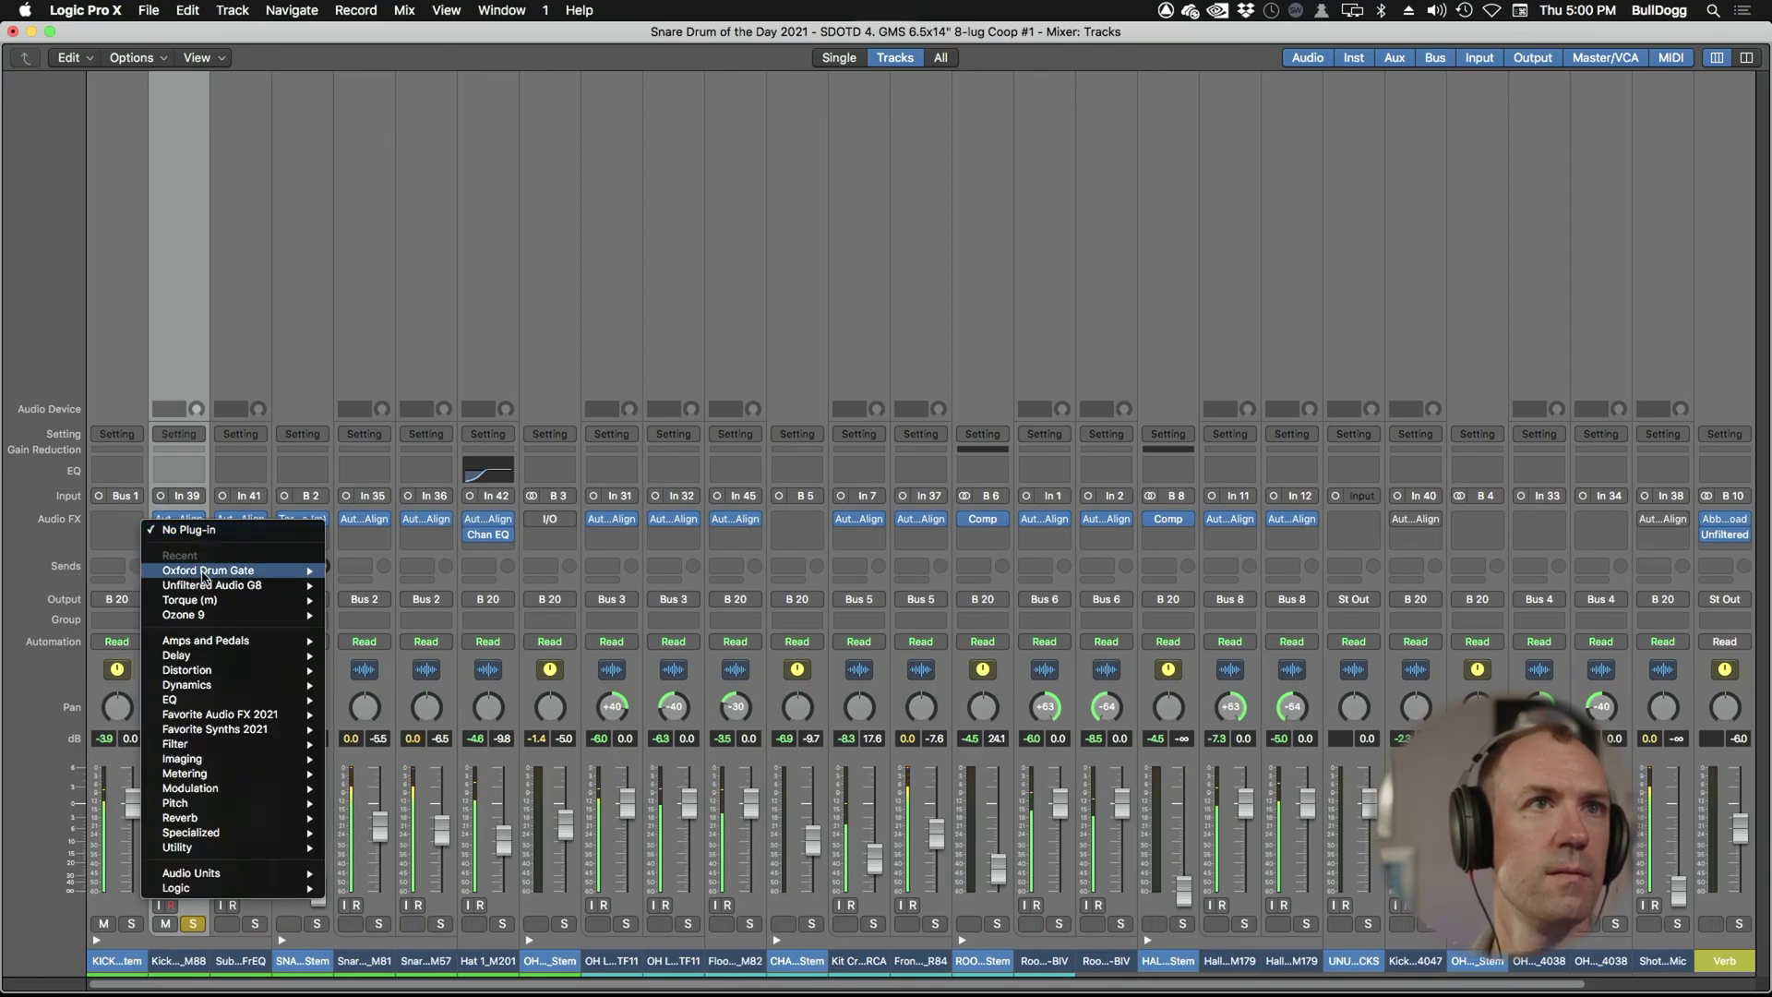
left_click(364, 581)
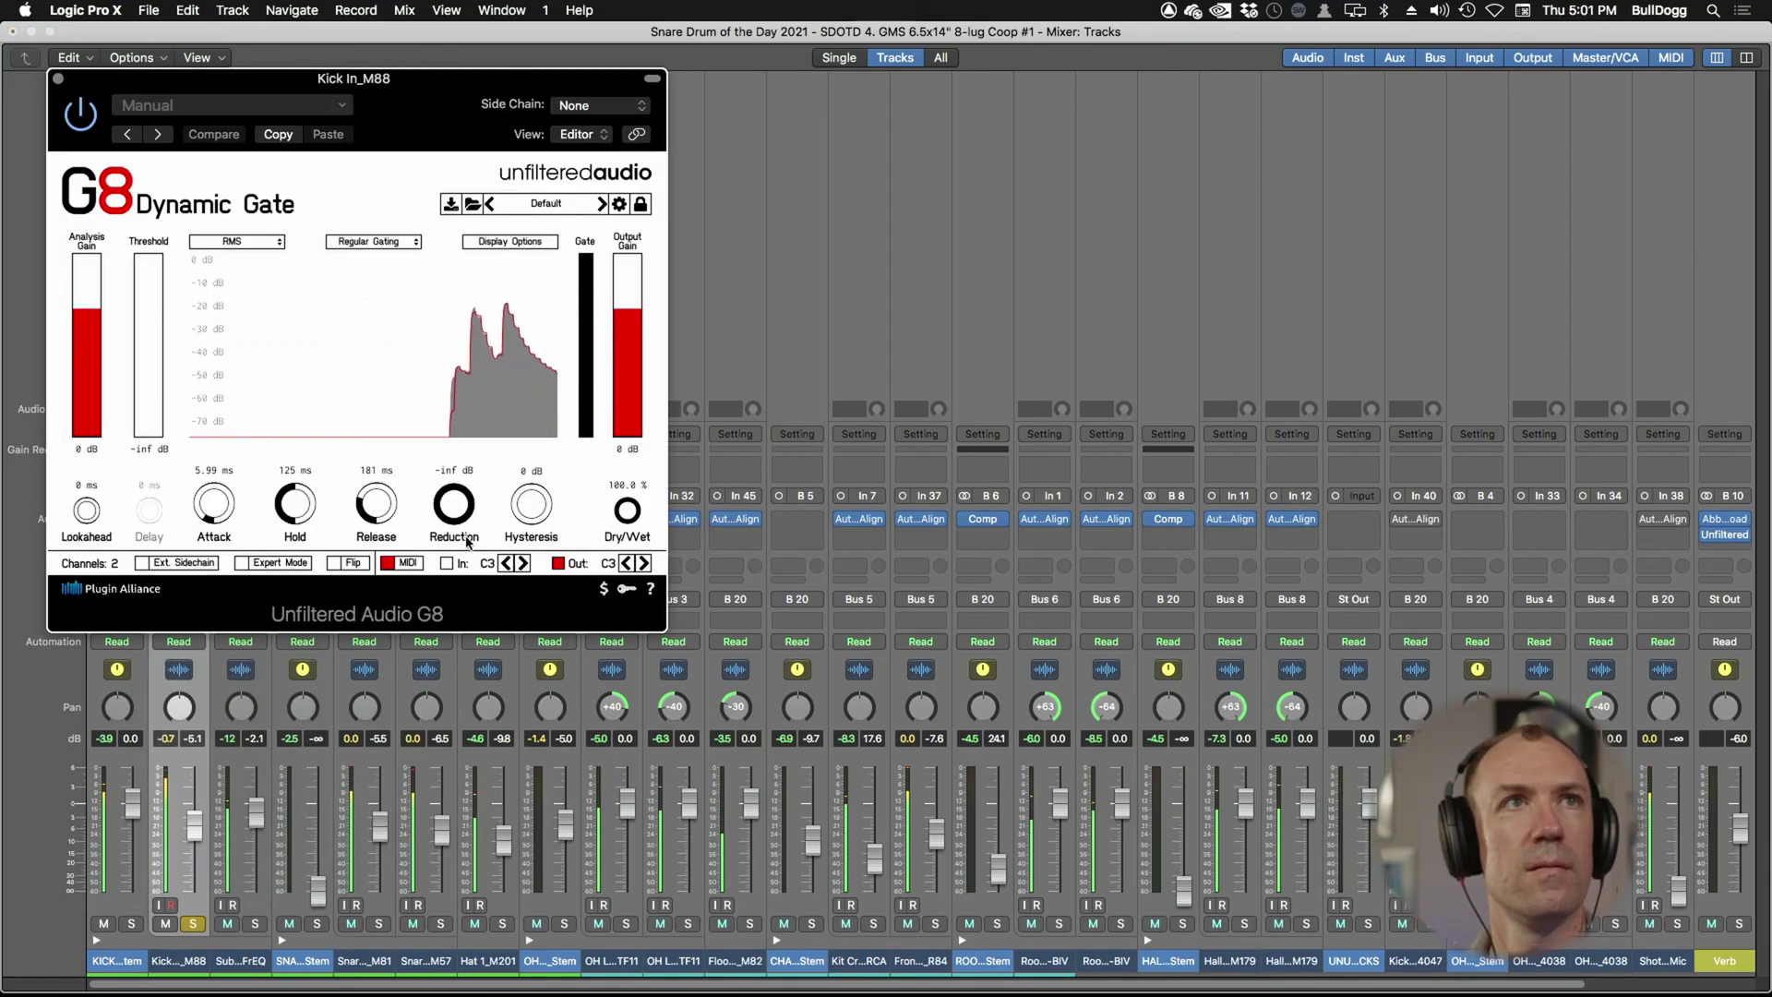
left_click(57, 79)
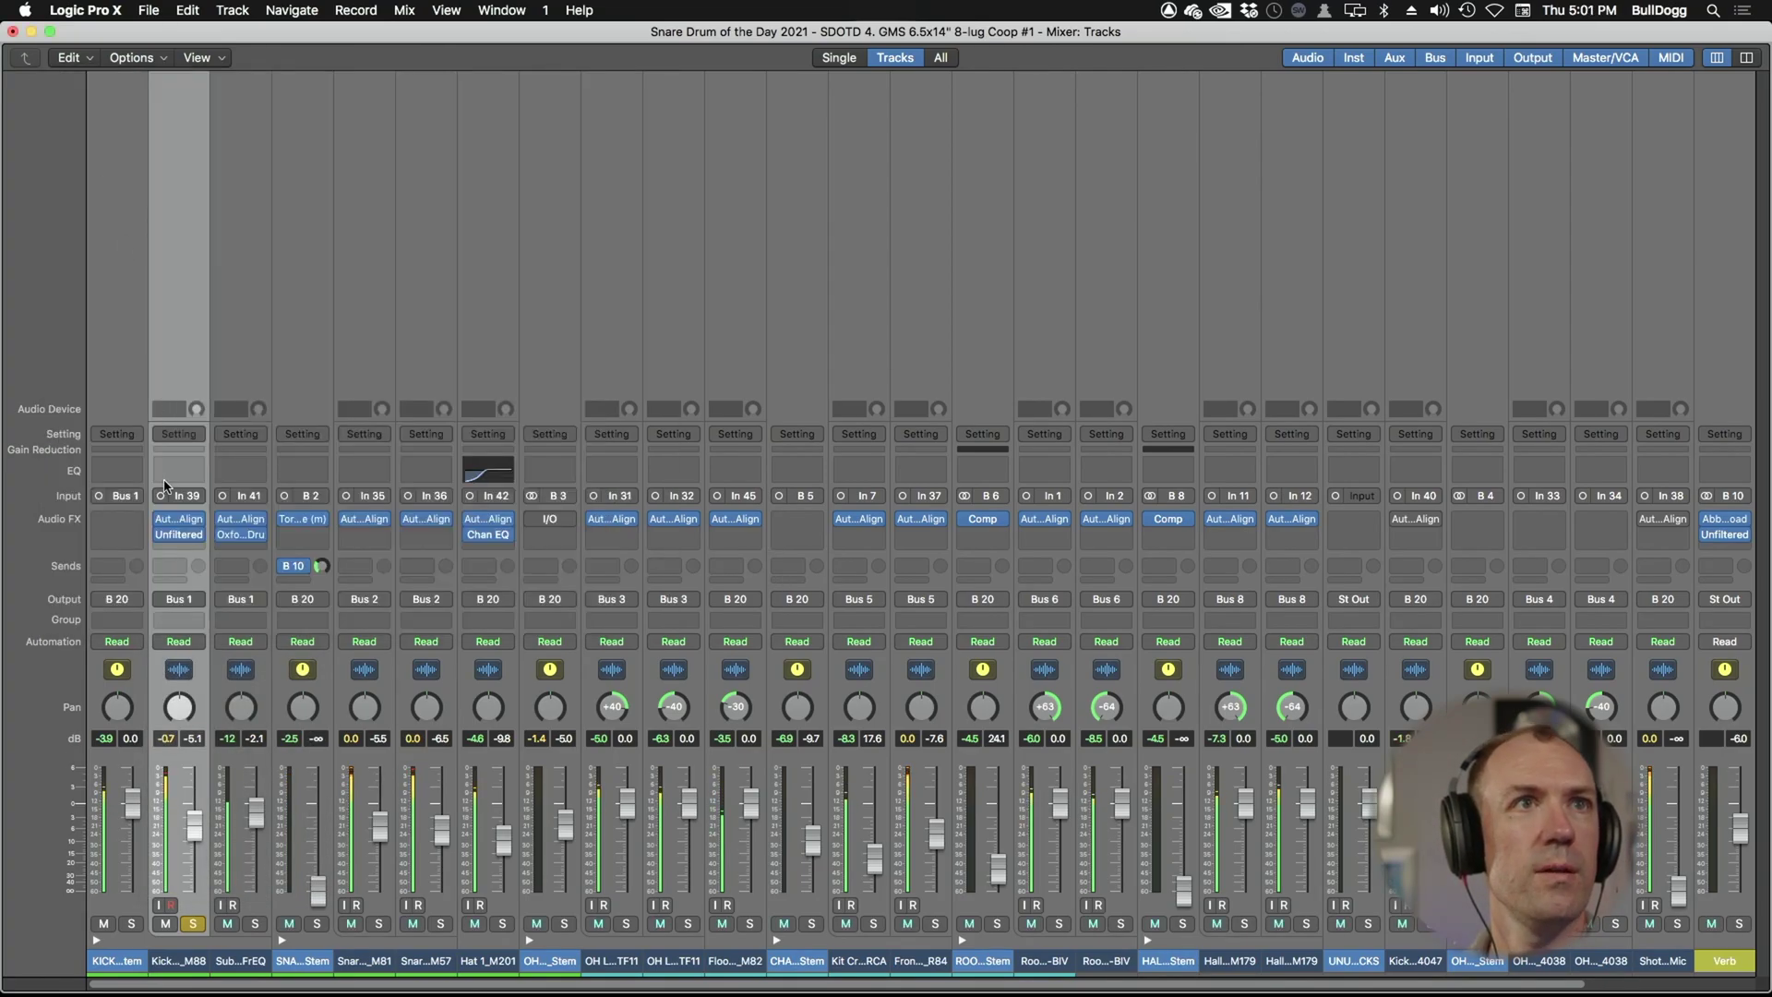
- Replace the G8 gate on the Kick In_M88 channel with the Oxford Drum Gate and enable its Kick transient matching
left_click(200, 544)
left_click(234, 626)
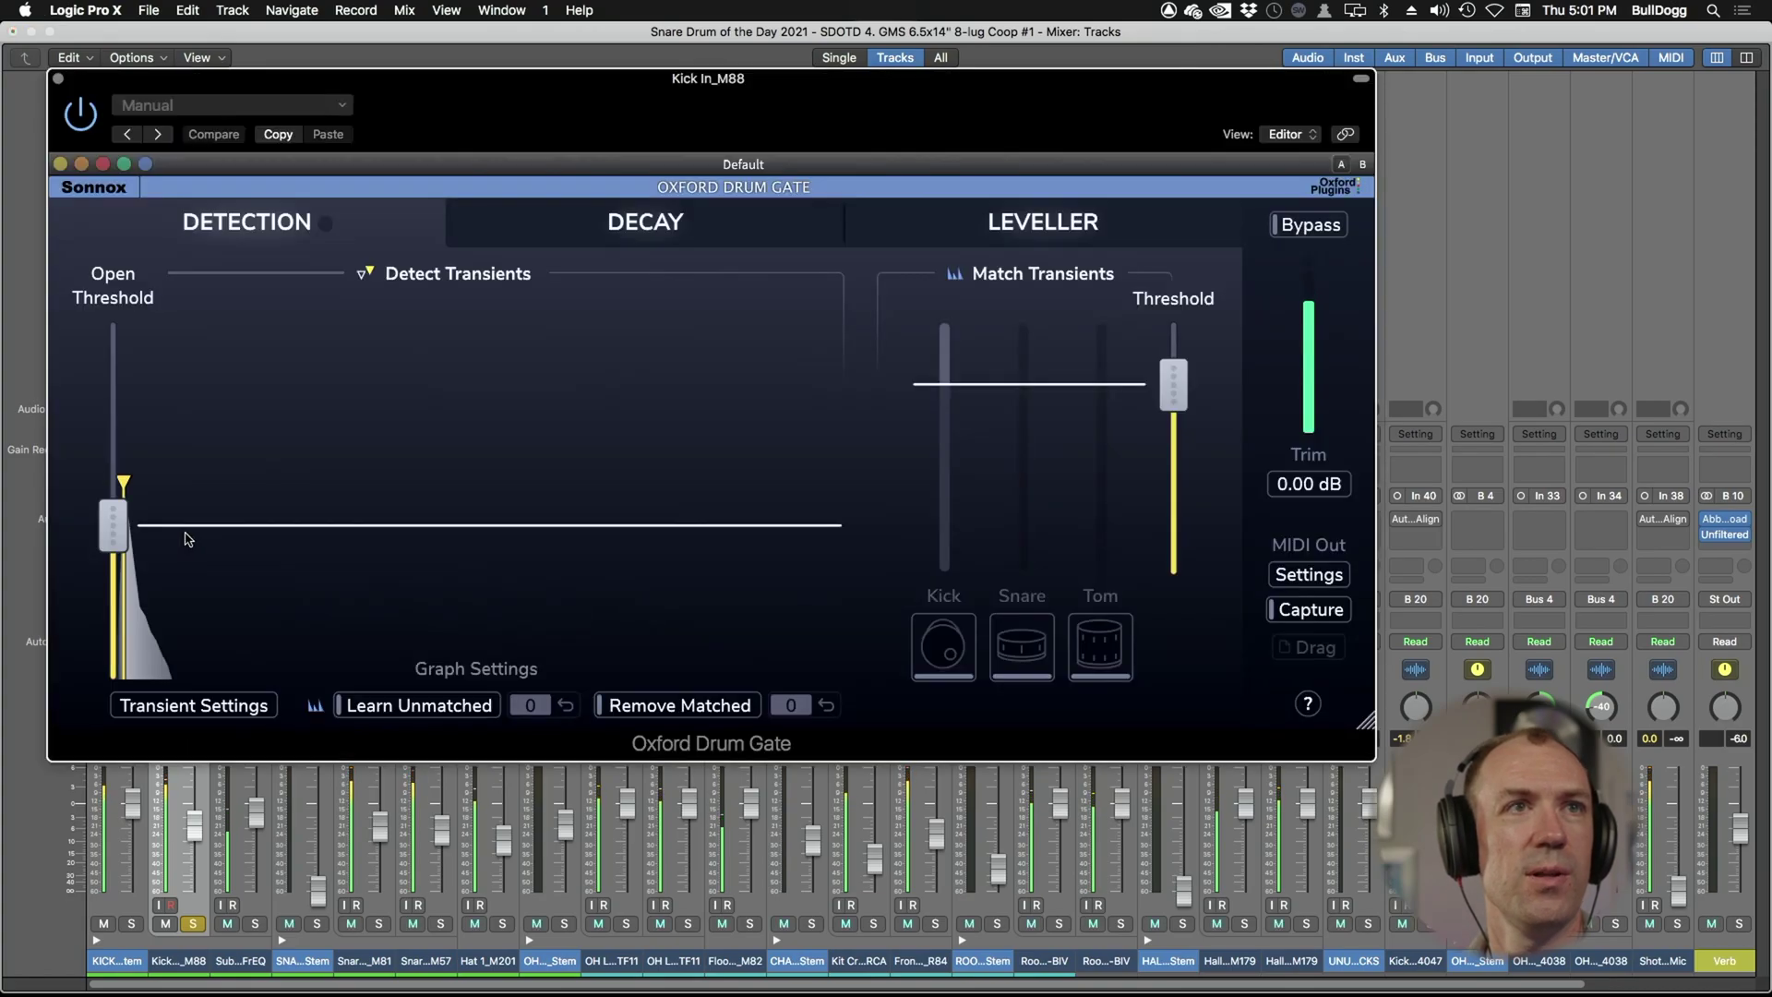
left_click(943, 646)
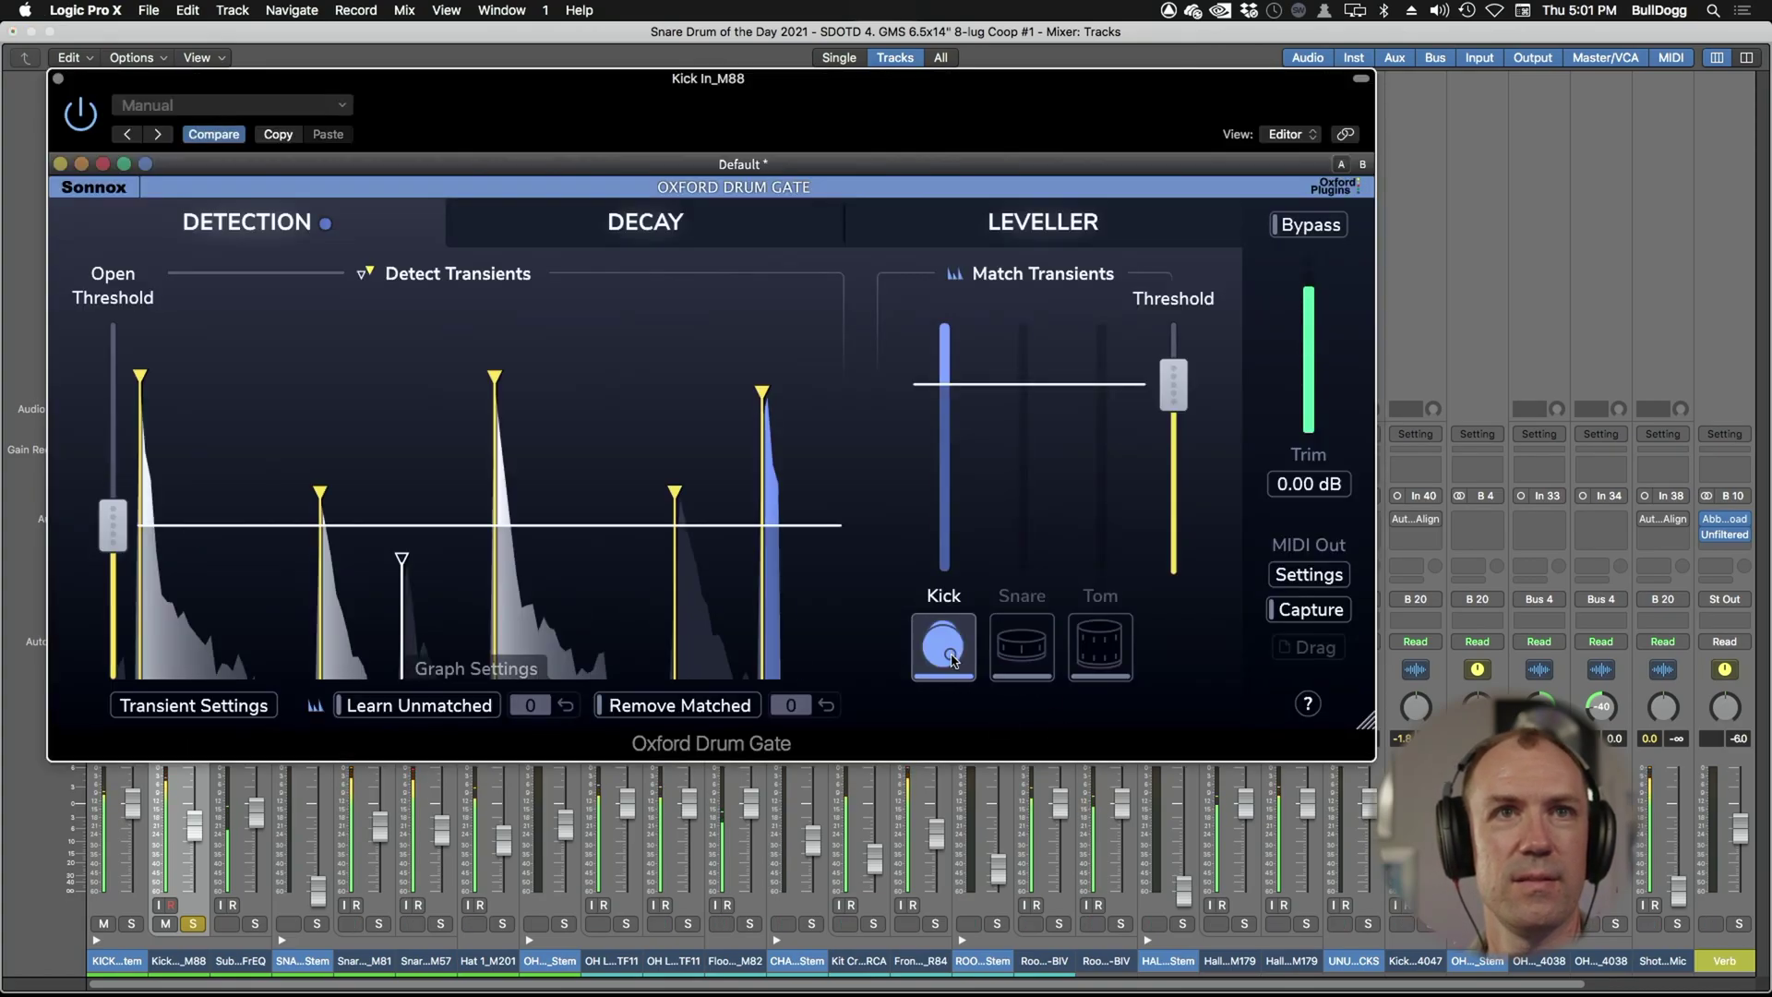
left_click(57, 78)
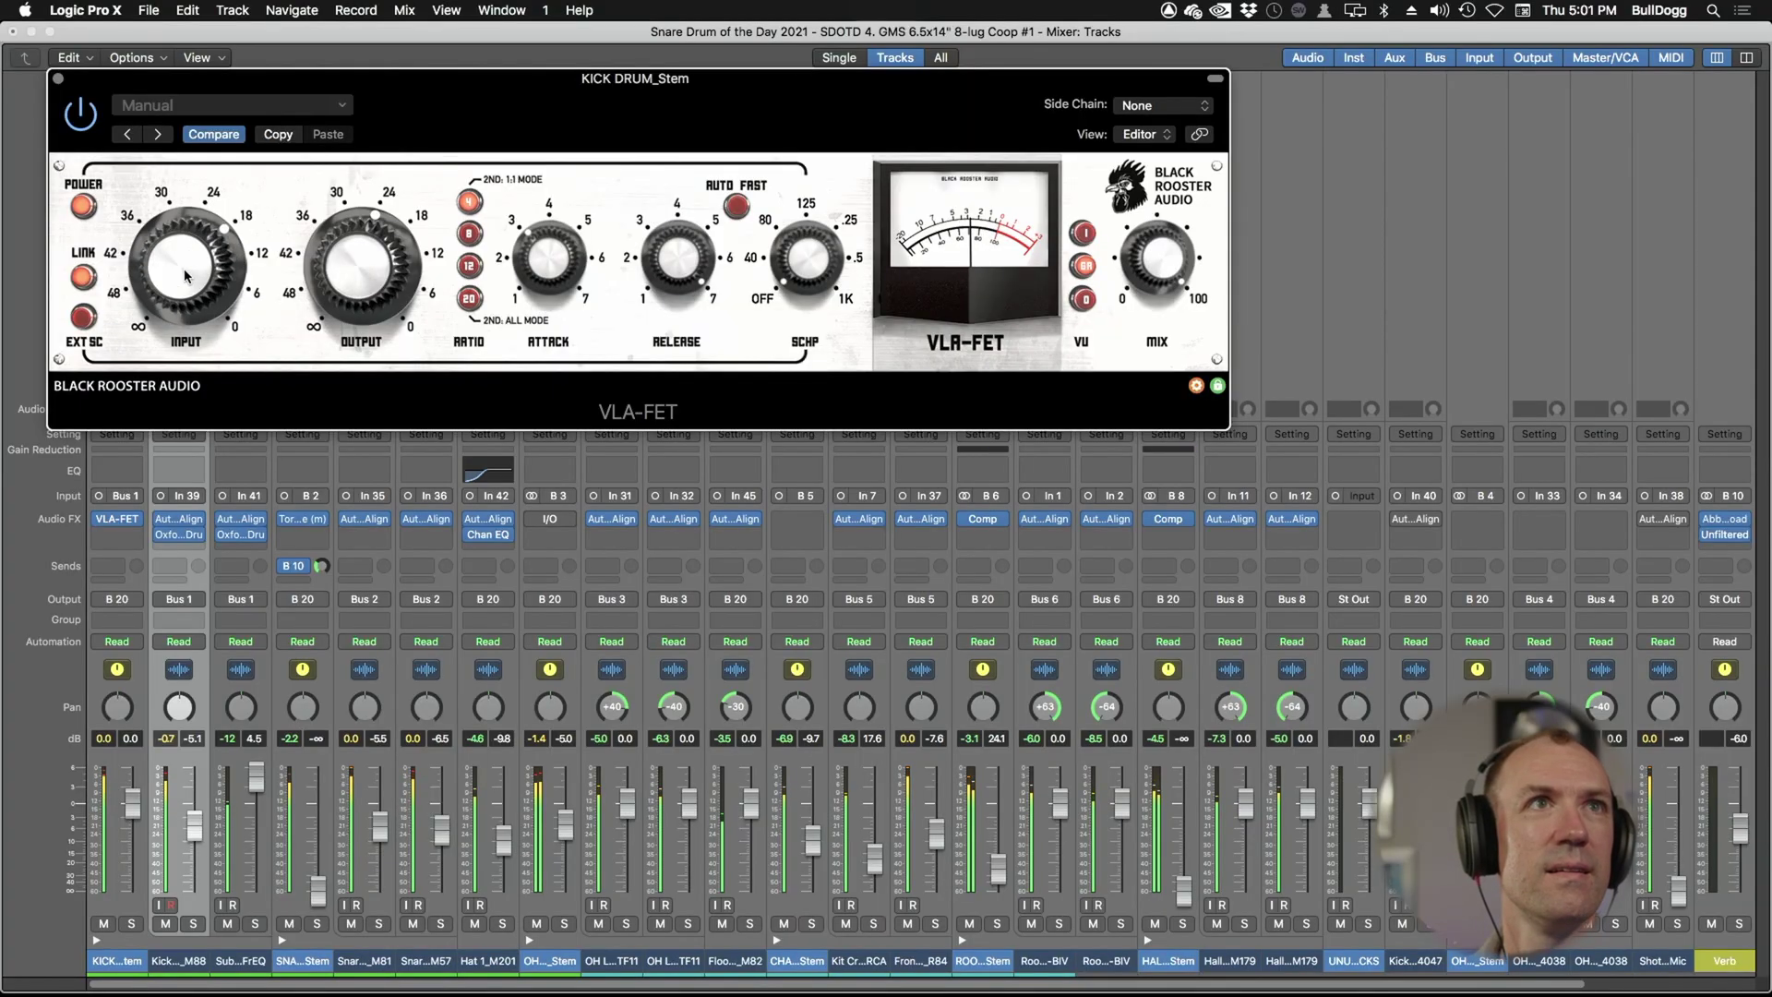
- Check the kick stem in solo, then insert a mono Sonnox Claro after VLA-FET on the KICK DRUM_Stem channel
left_click(129, 926)
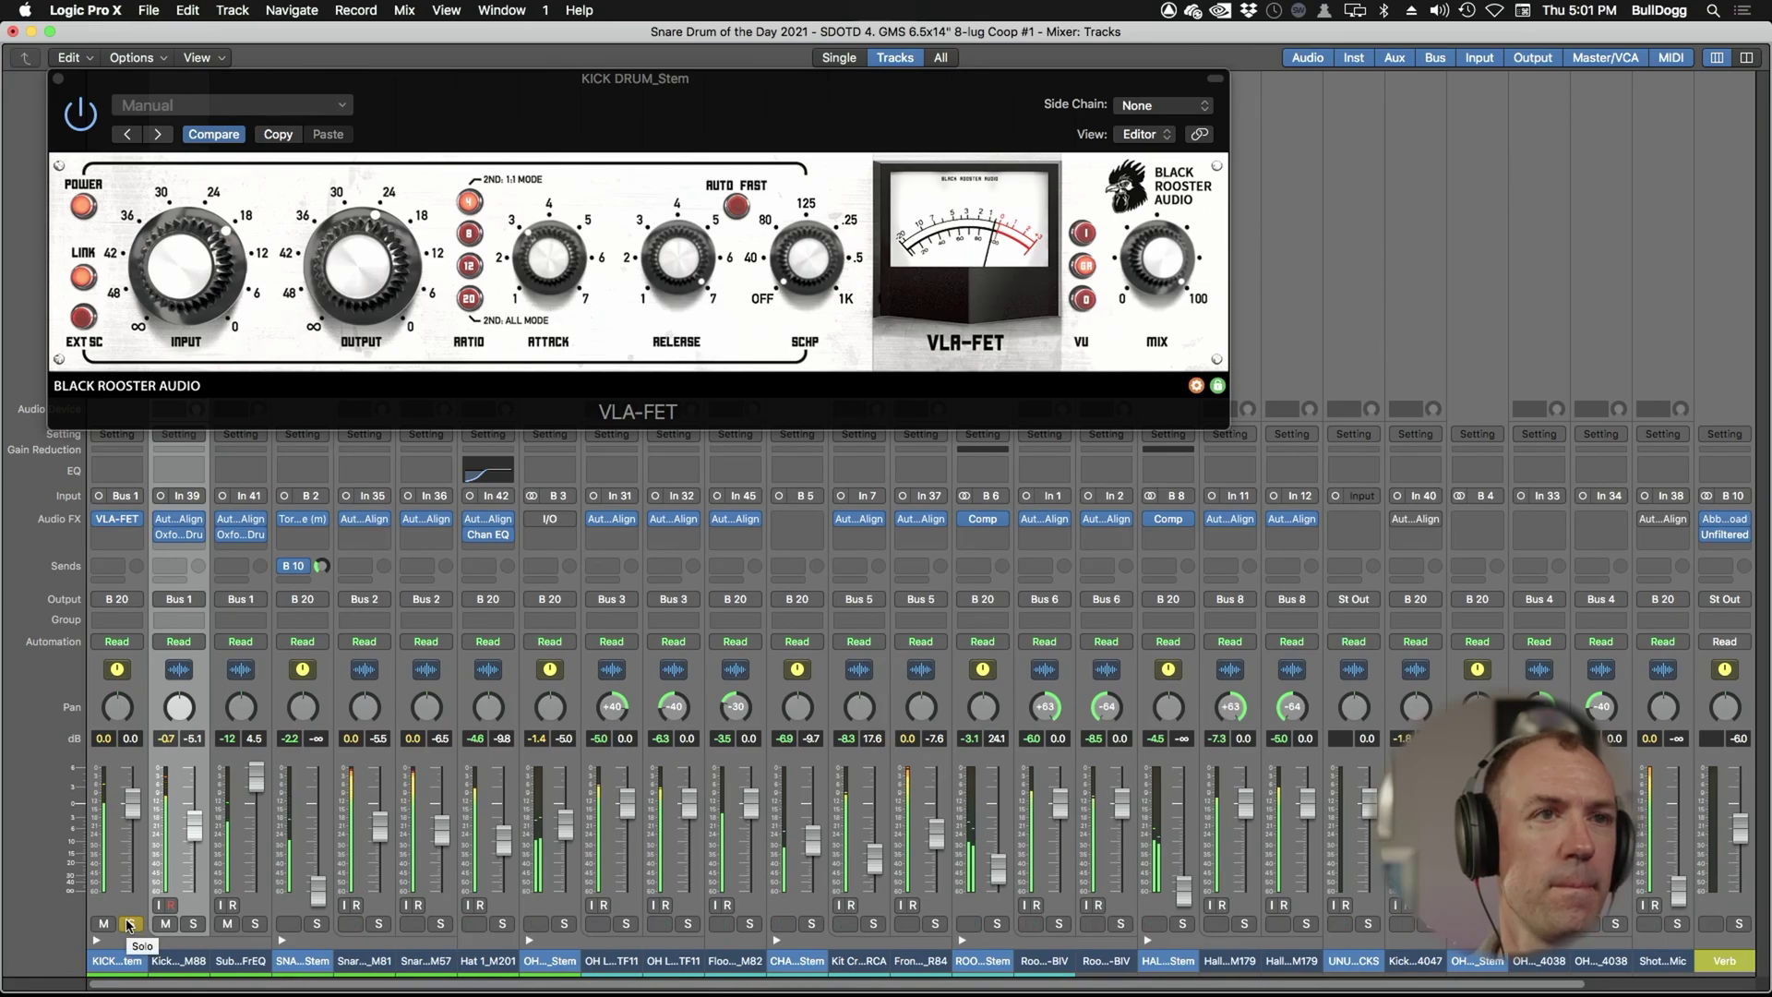
left_click(129, 923)
left_click(106, 538)
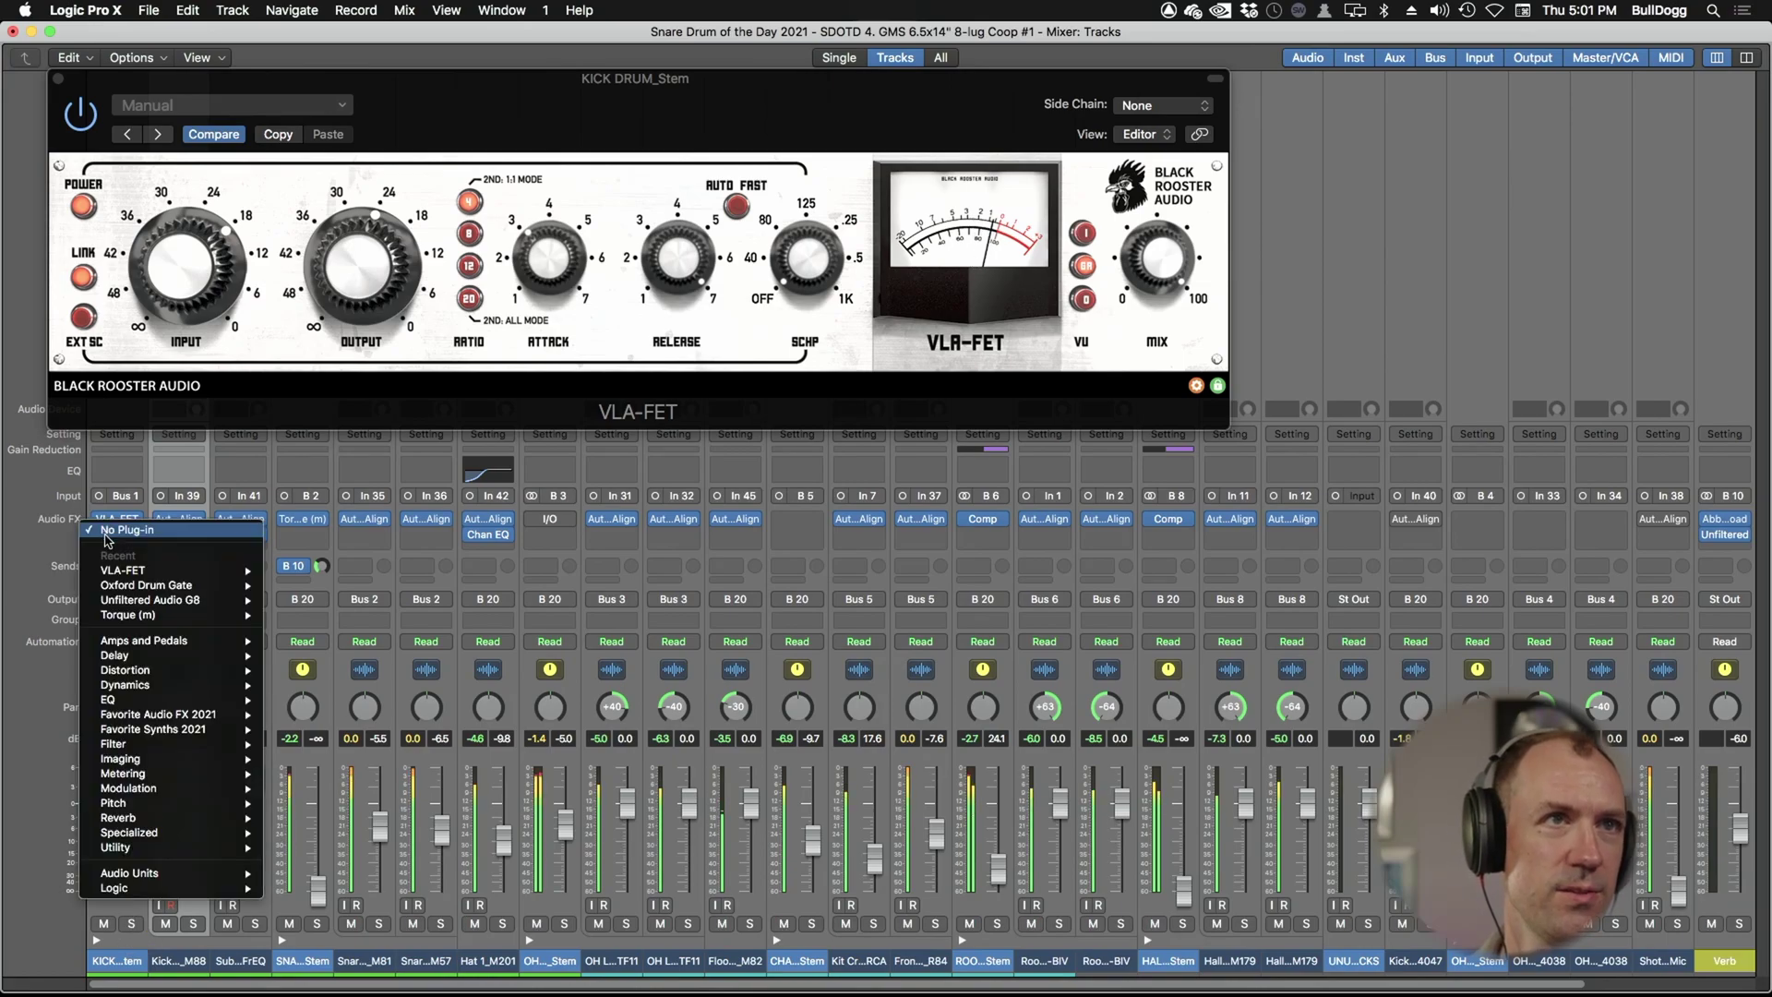
mouse_move(172, 883)
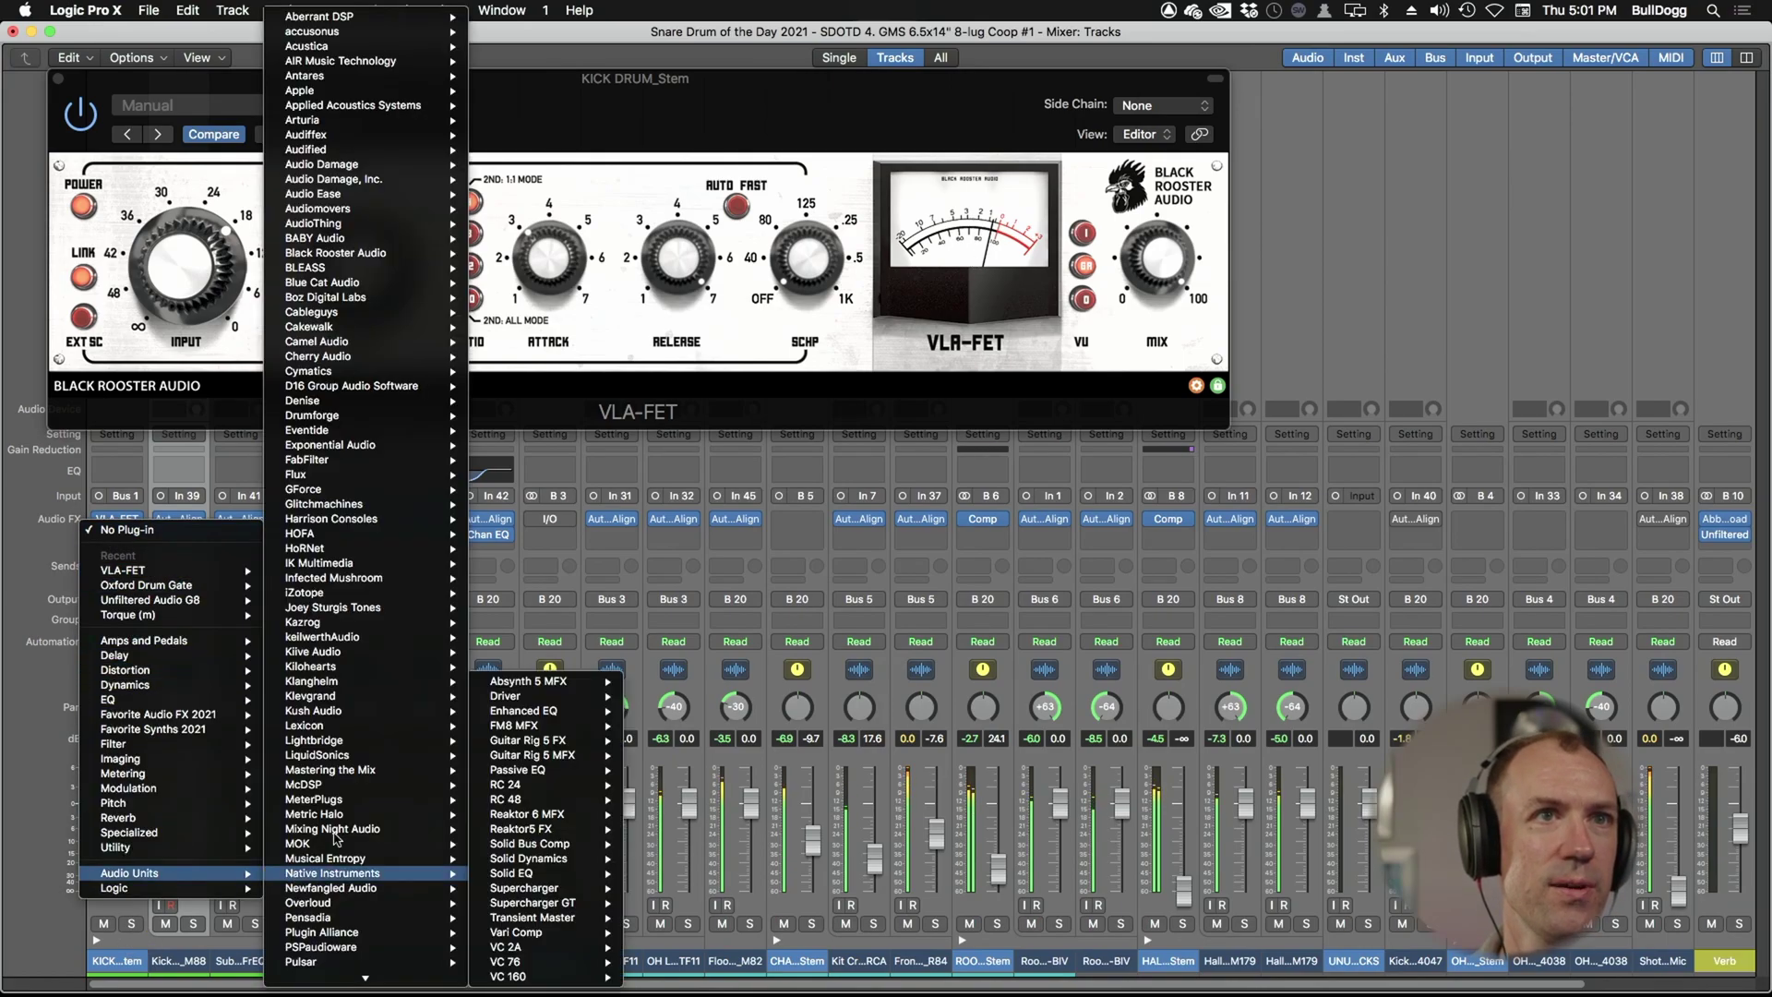
scroll(369, 886, "down", 6)
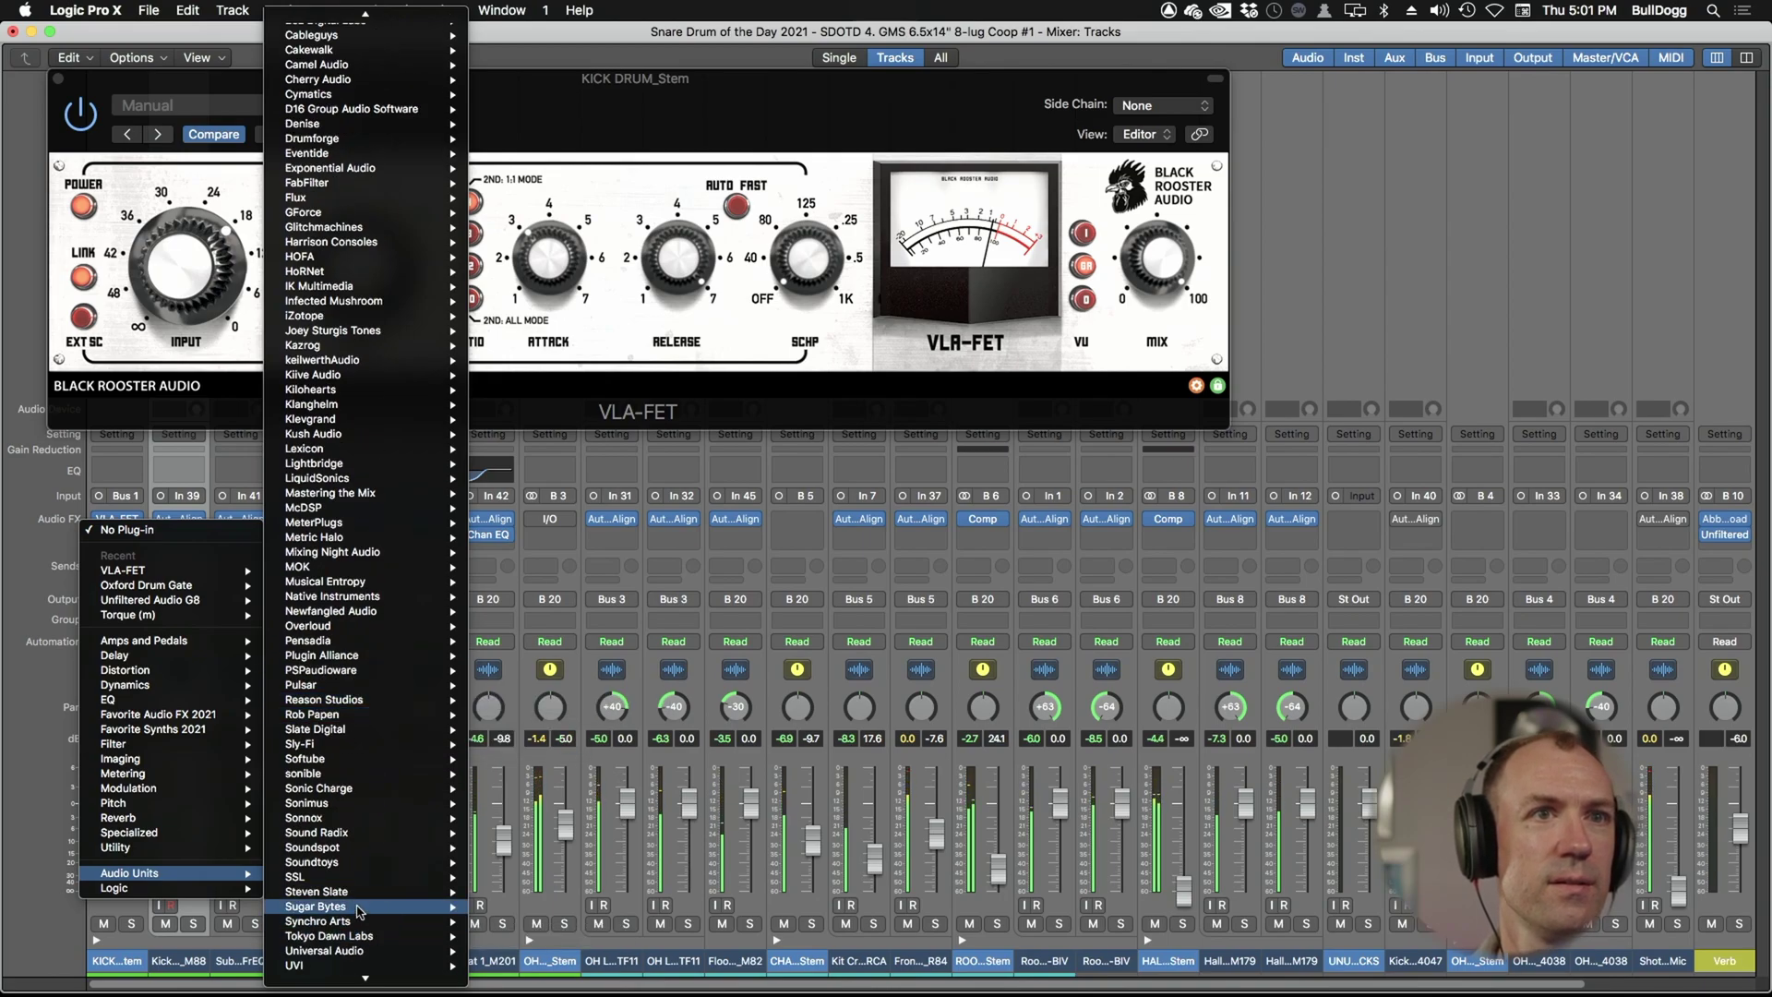
mouse_move(388, 818)
mouse_move(543, 821)
left_click(679, 817)
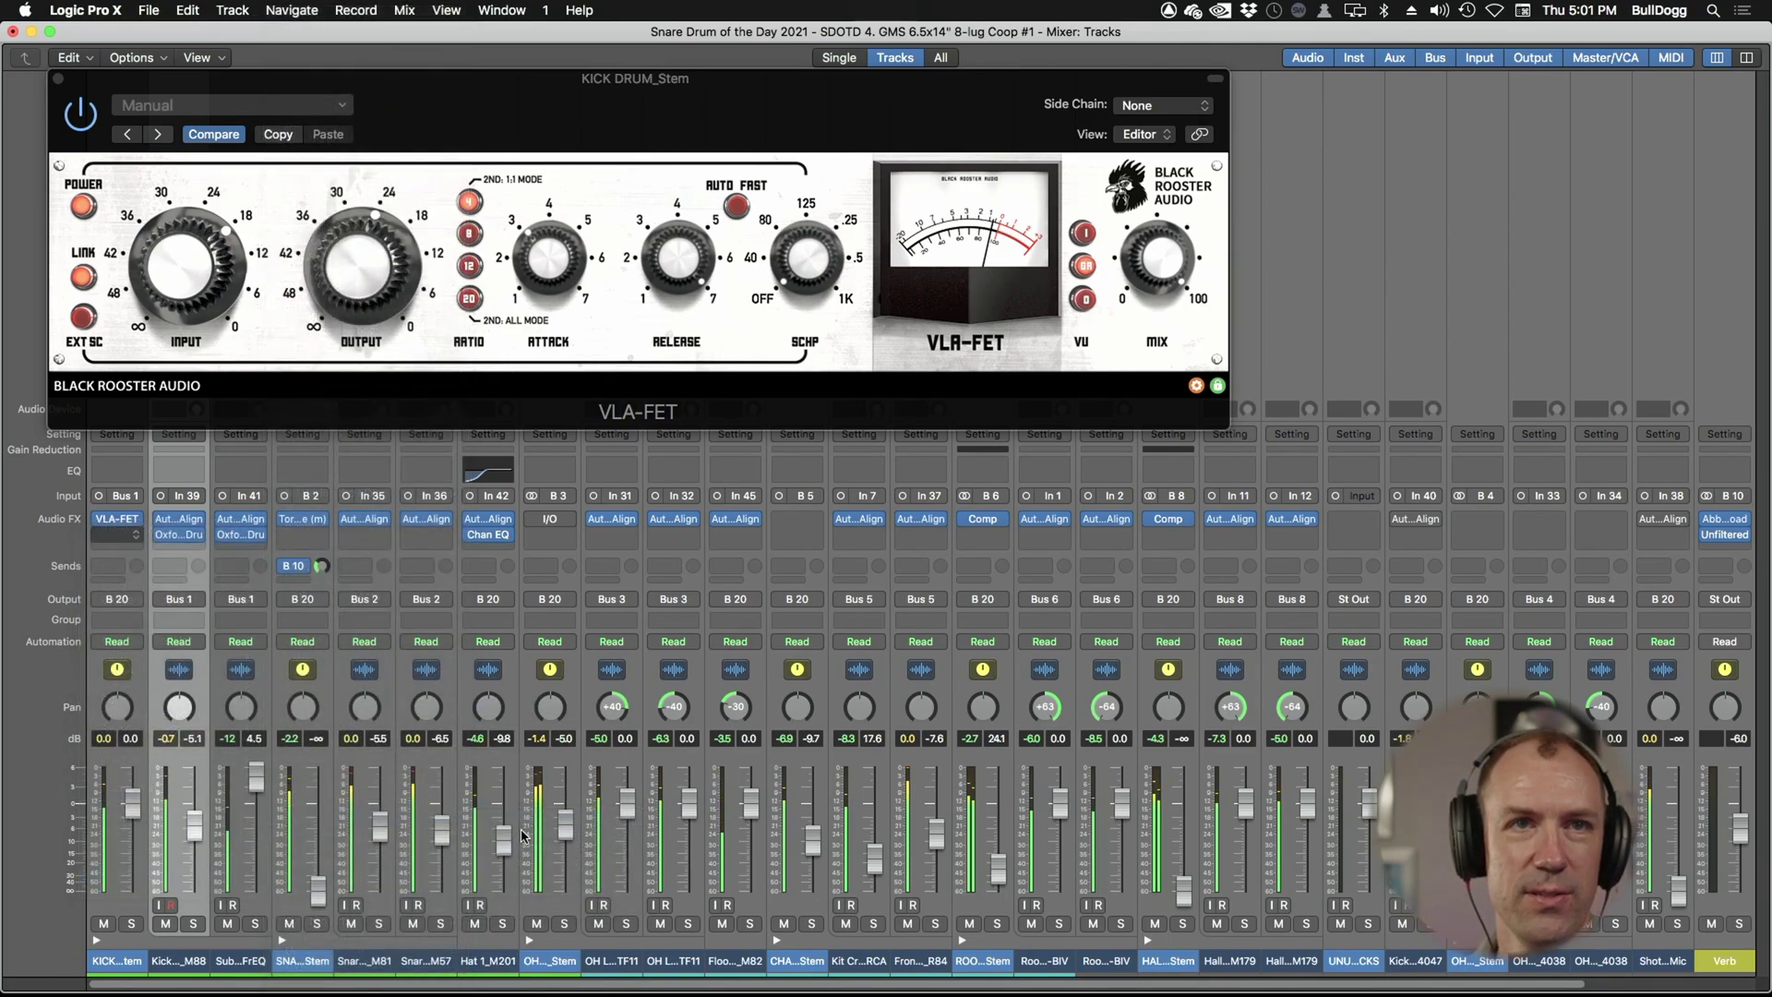
- Boost the kick stem's Low and High bands in Claro, set the High frequency to 4.2 kHz and solo the stem
left_click_drag(309, 433, 308, 382)
mouse_move(739, 434)
left_mouse_down()
mouse_move(738, 381)
mouse_move(683, 381)
left_mouse_up()
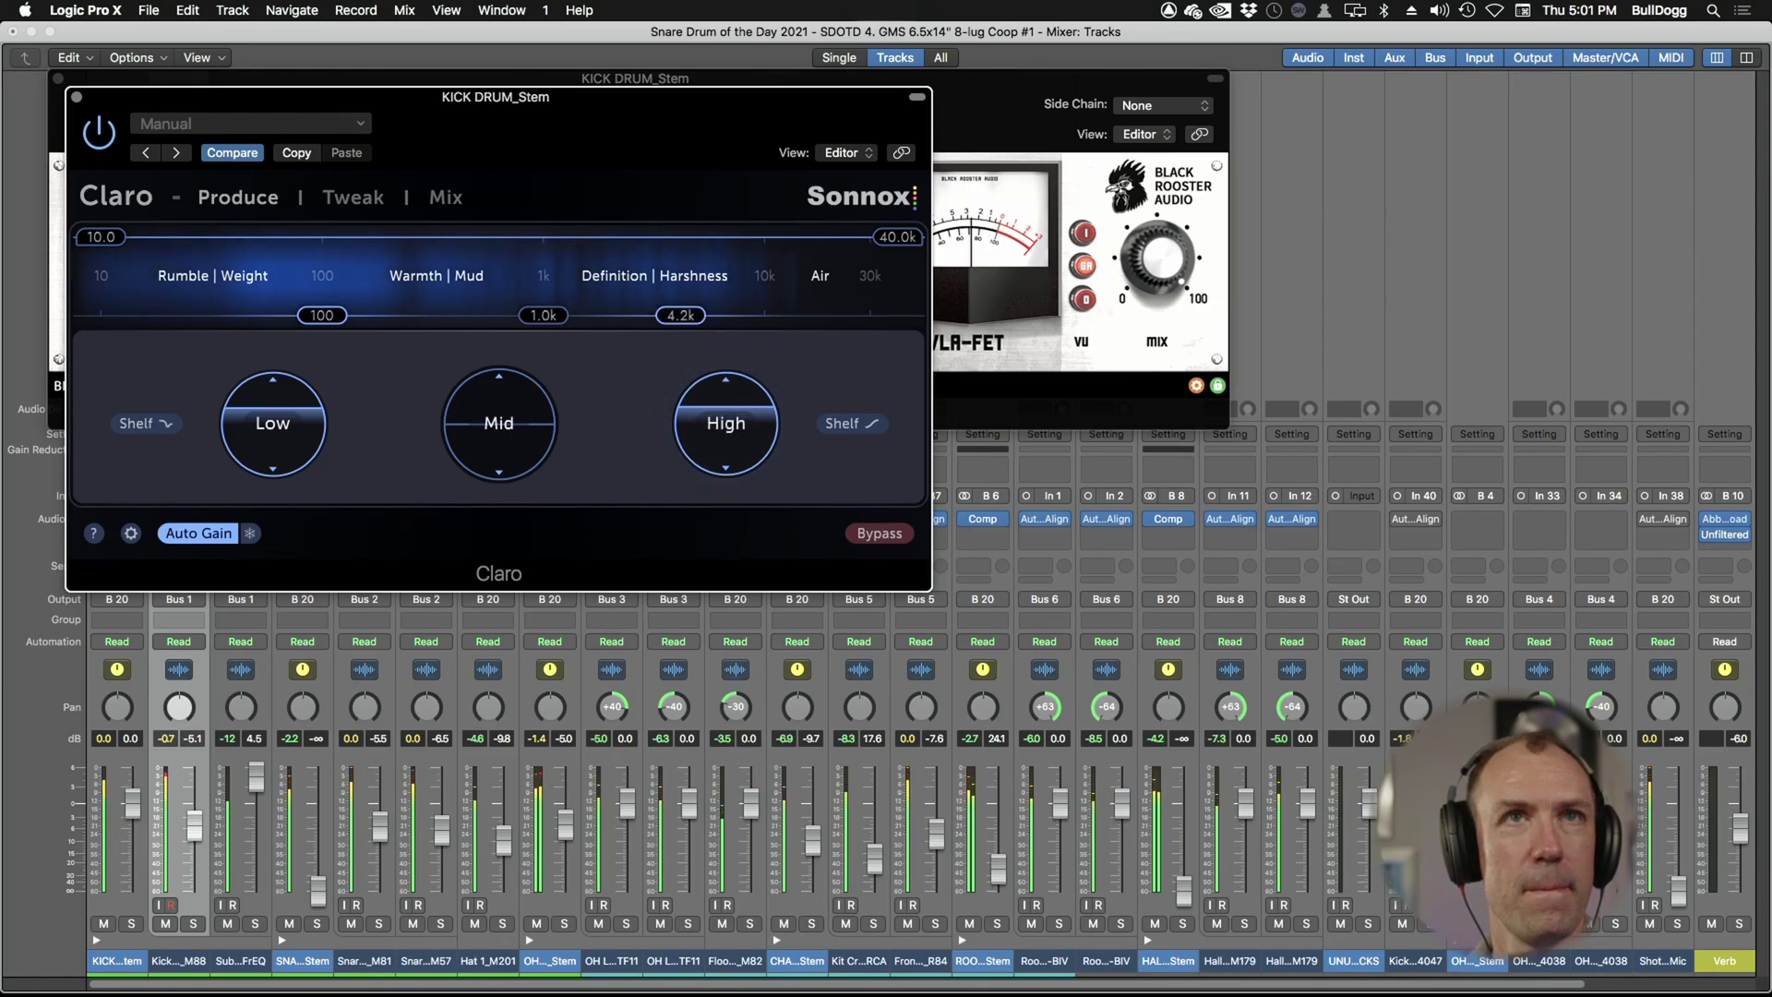
left_click(130, 924)
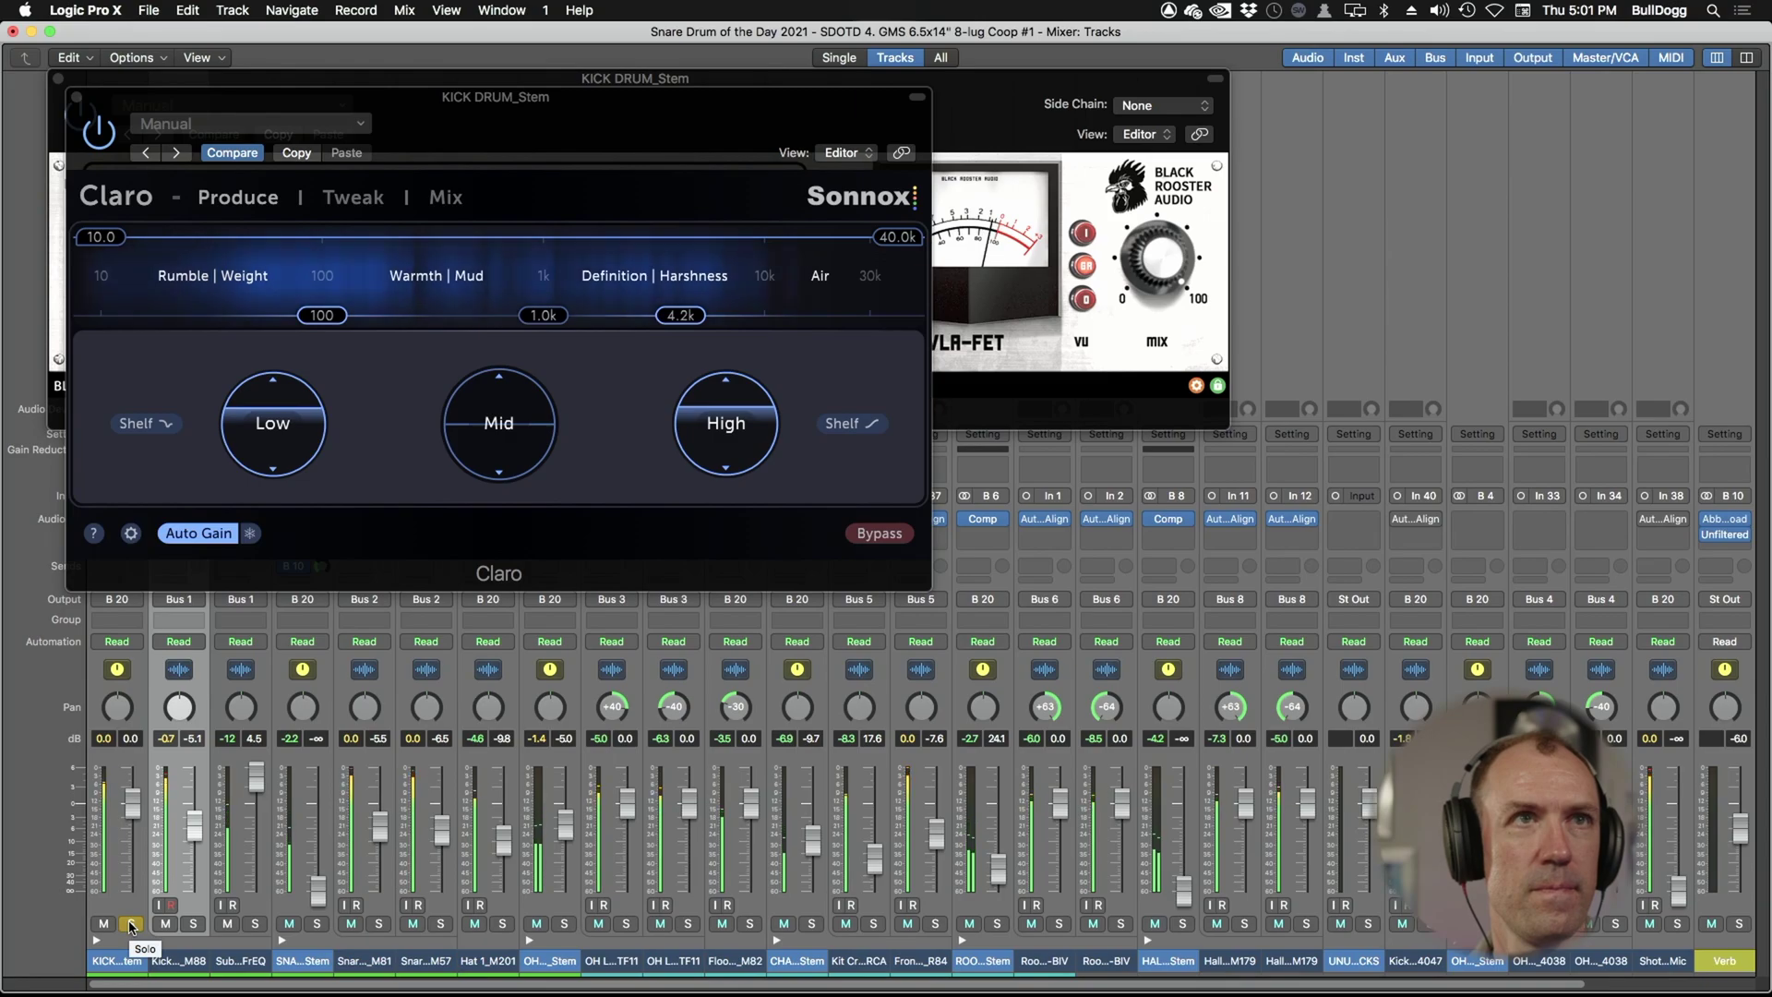
- Adjust Claro's Low boost on the kick stem, make it a shelf at 142 Hz and lower the Mid band
left_click(272, 423)
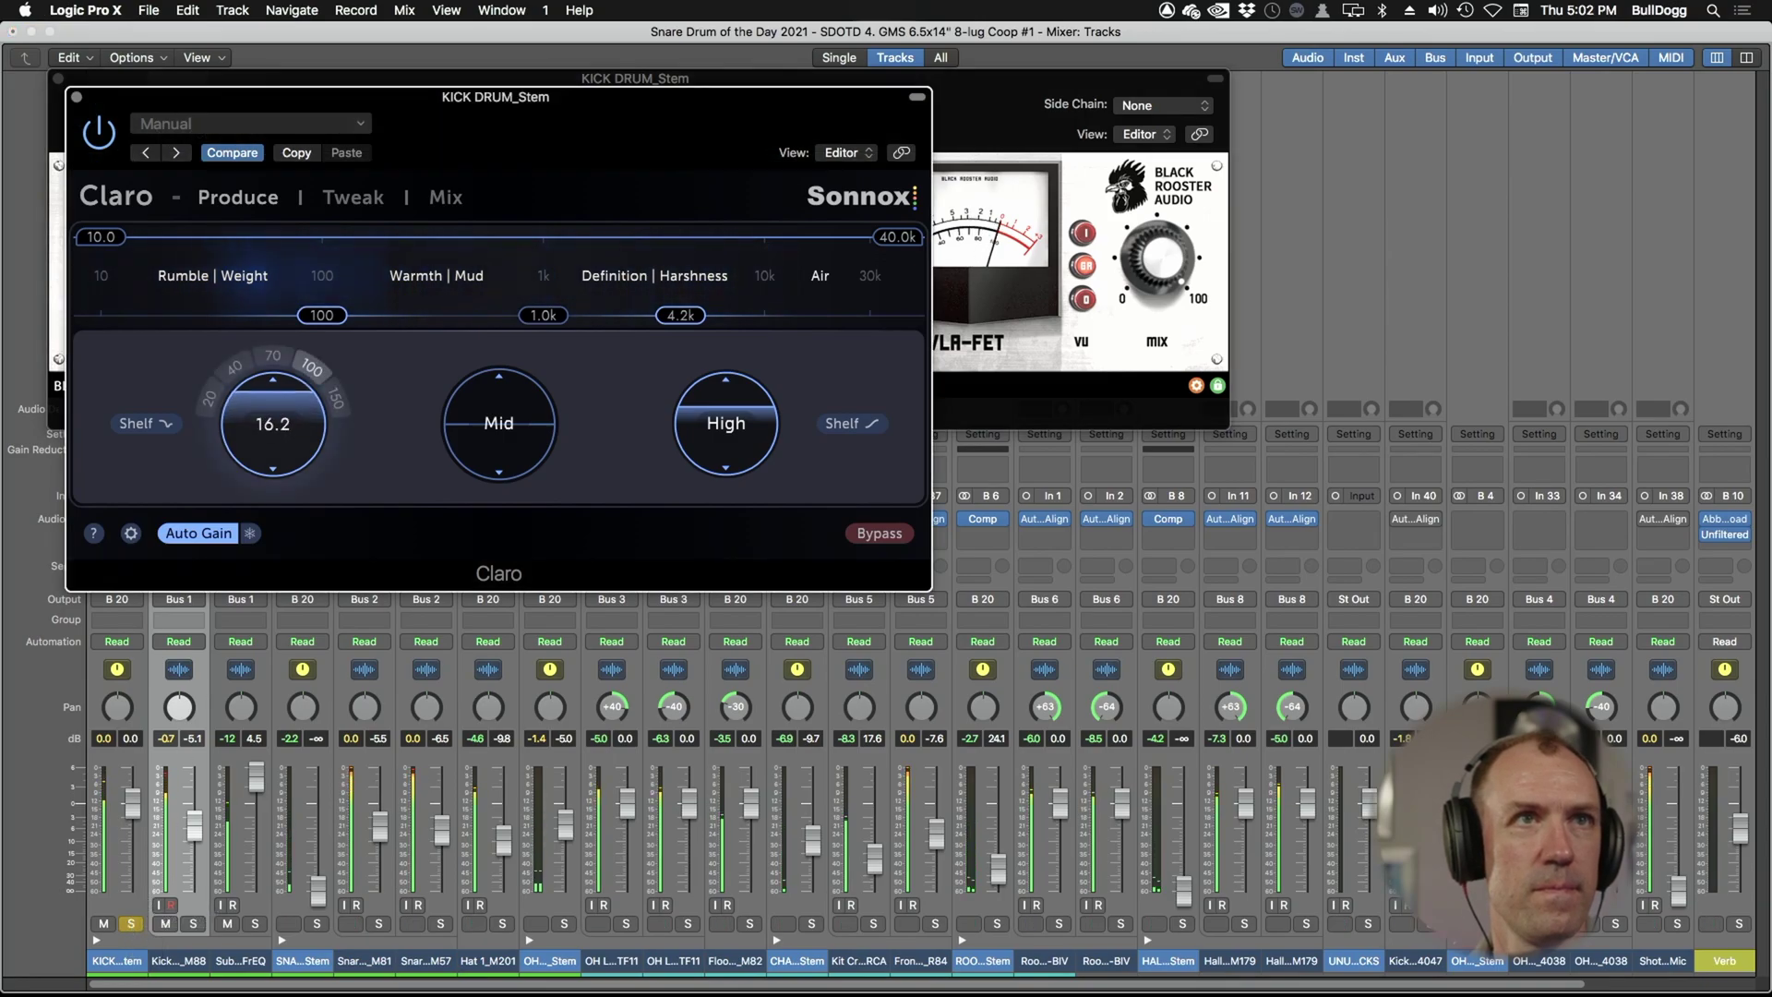
left_click_drag(272, 423, 272, 460)
left_click(145, 422)
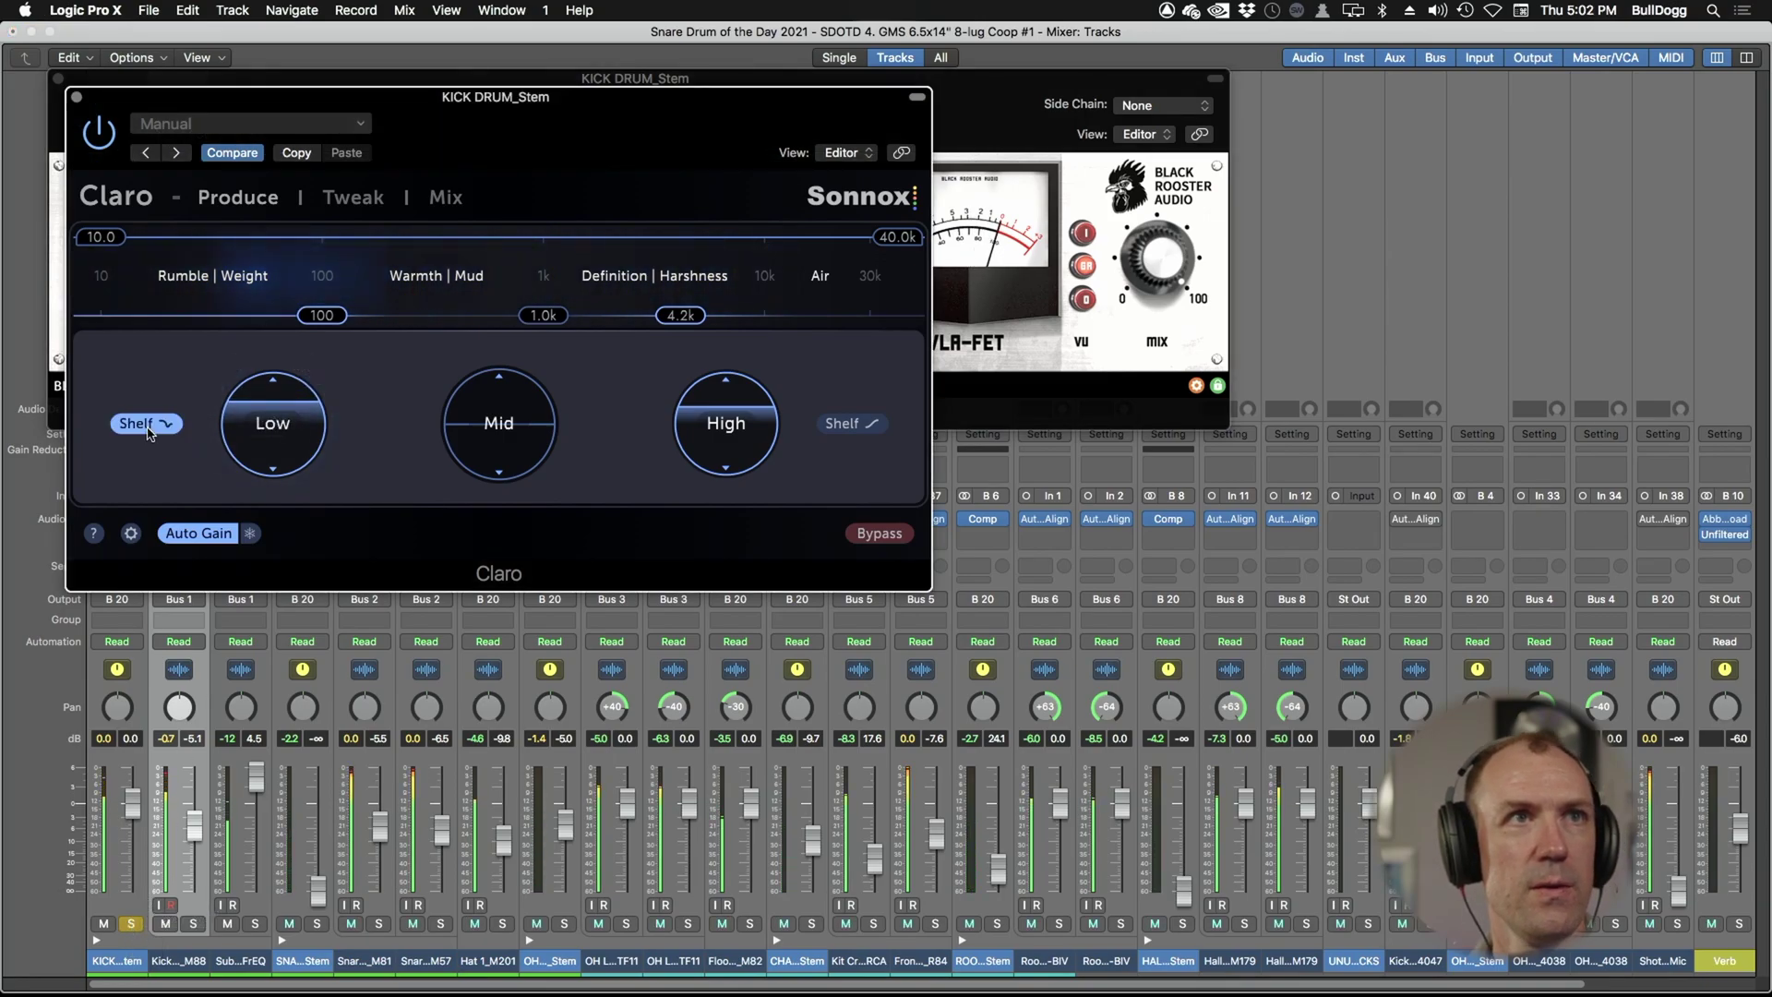
left_click_drag(323, 315, 356, 315)
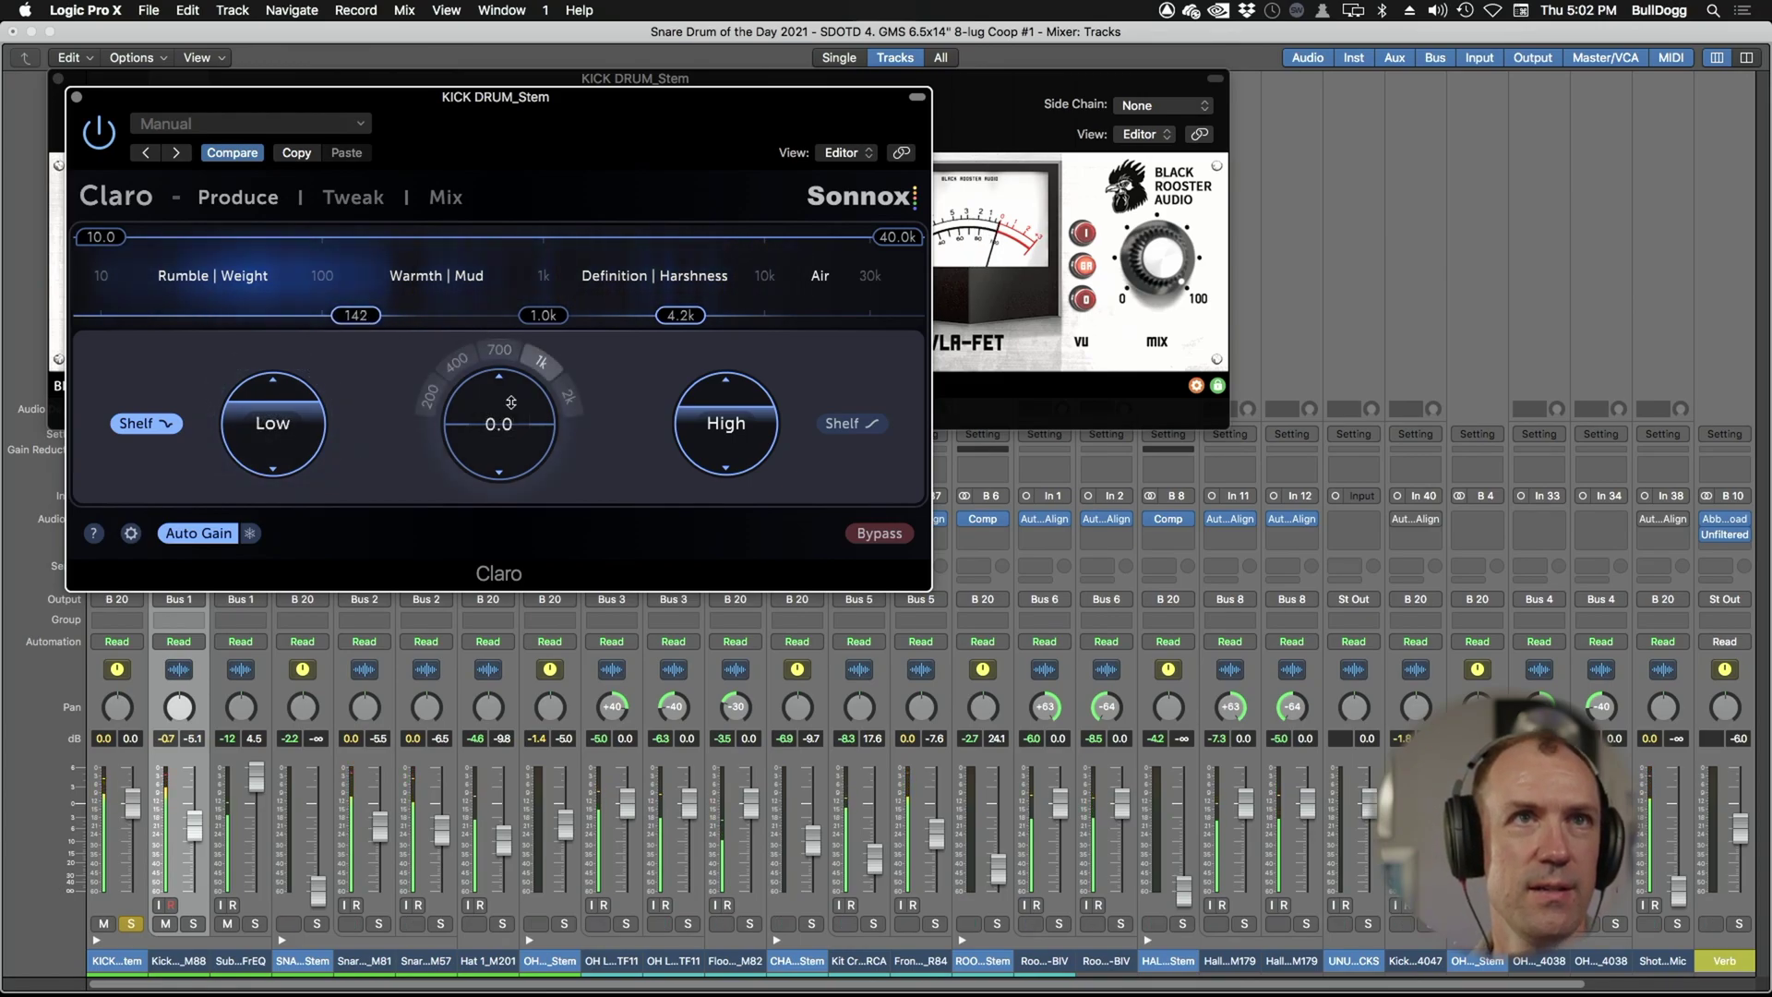
left_click_drag(498, 423, 498, 461)
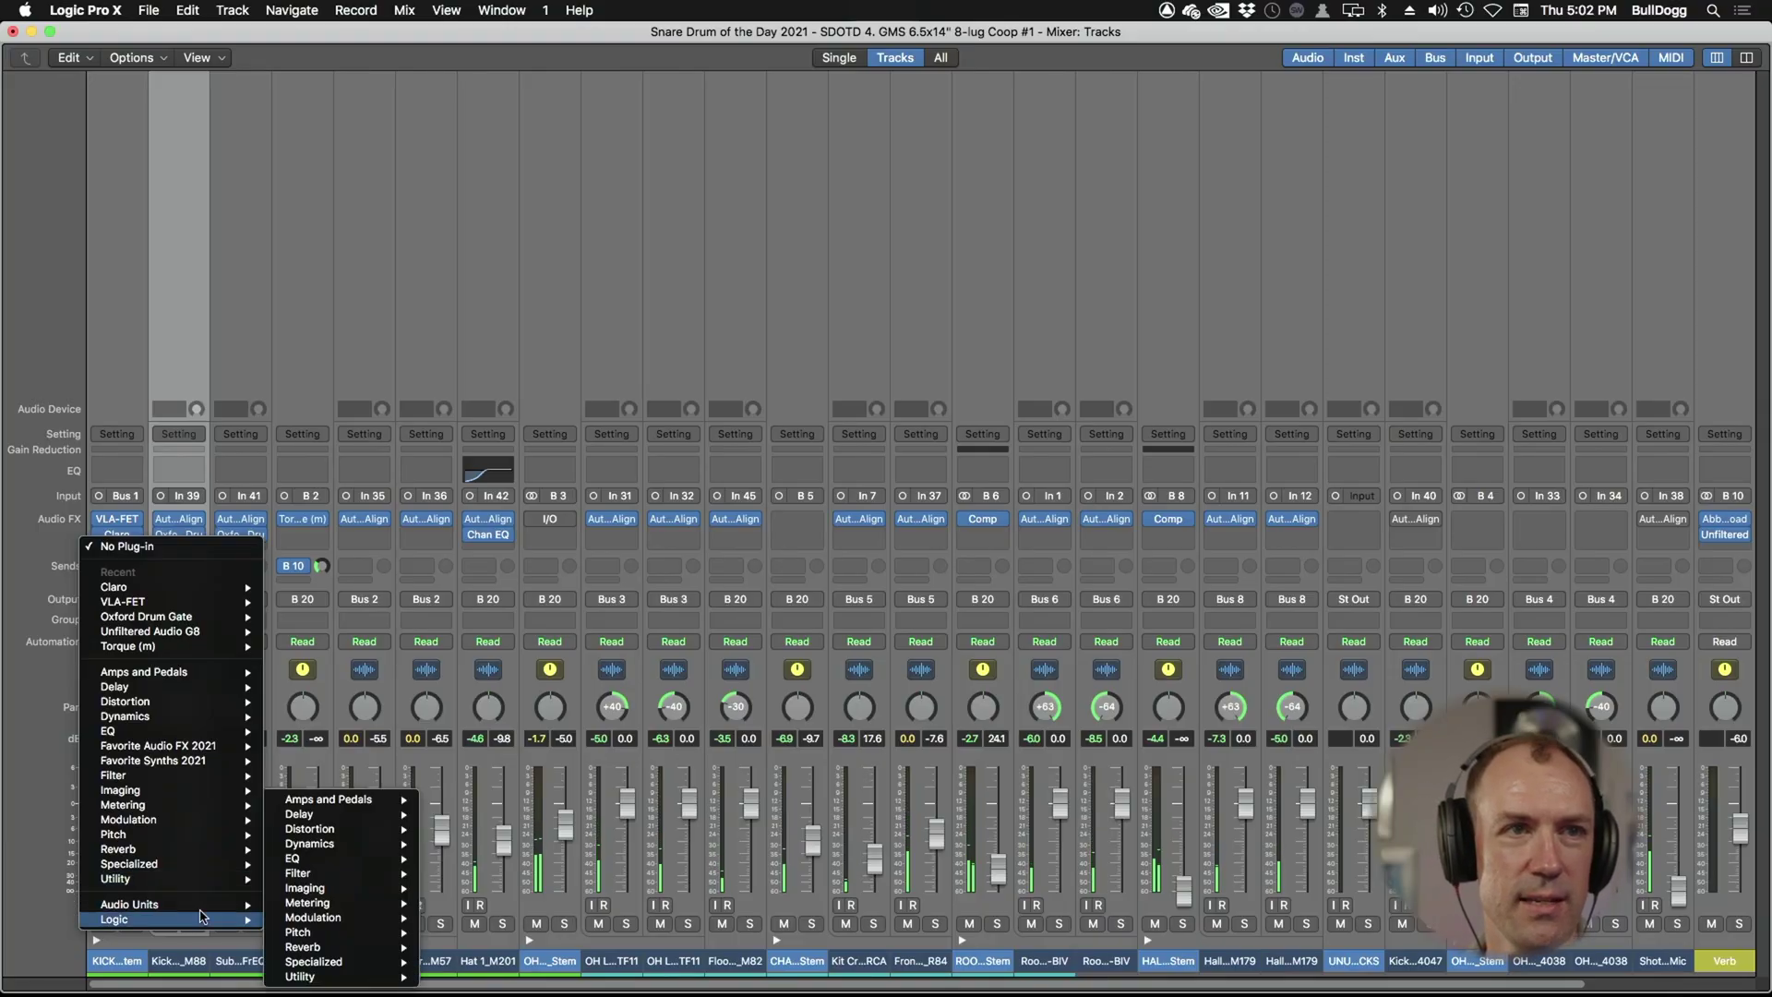
- Insert the Universal Audio UAD SSL E Channel Strip after Claro on the kick stem
mouse_move(198, 909)
scroll(351, 886, "down", 5)
mouse_move(353, 888)
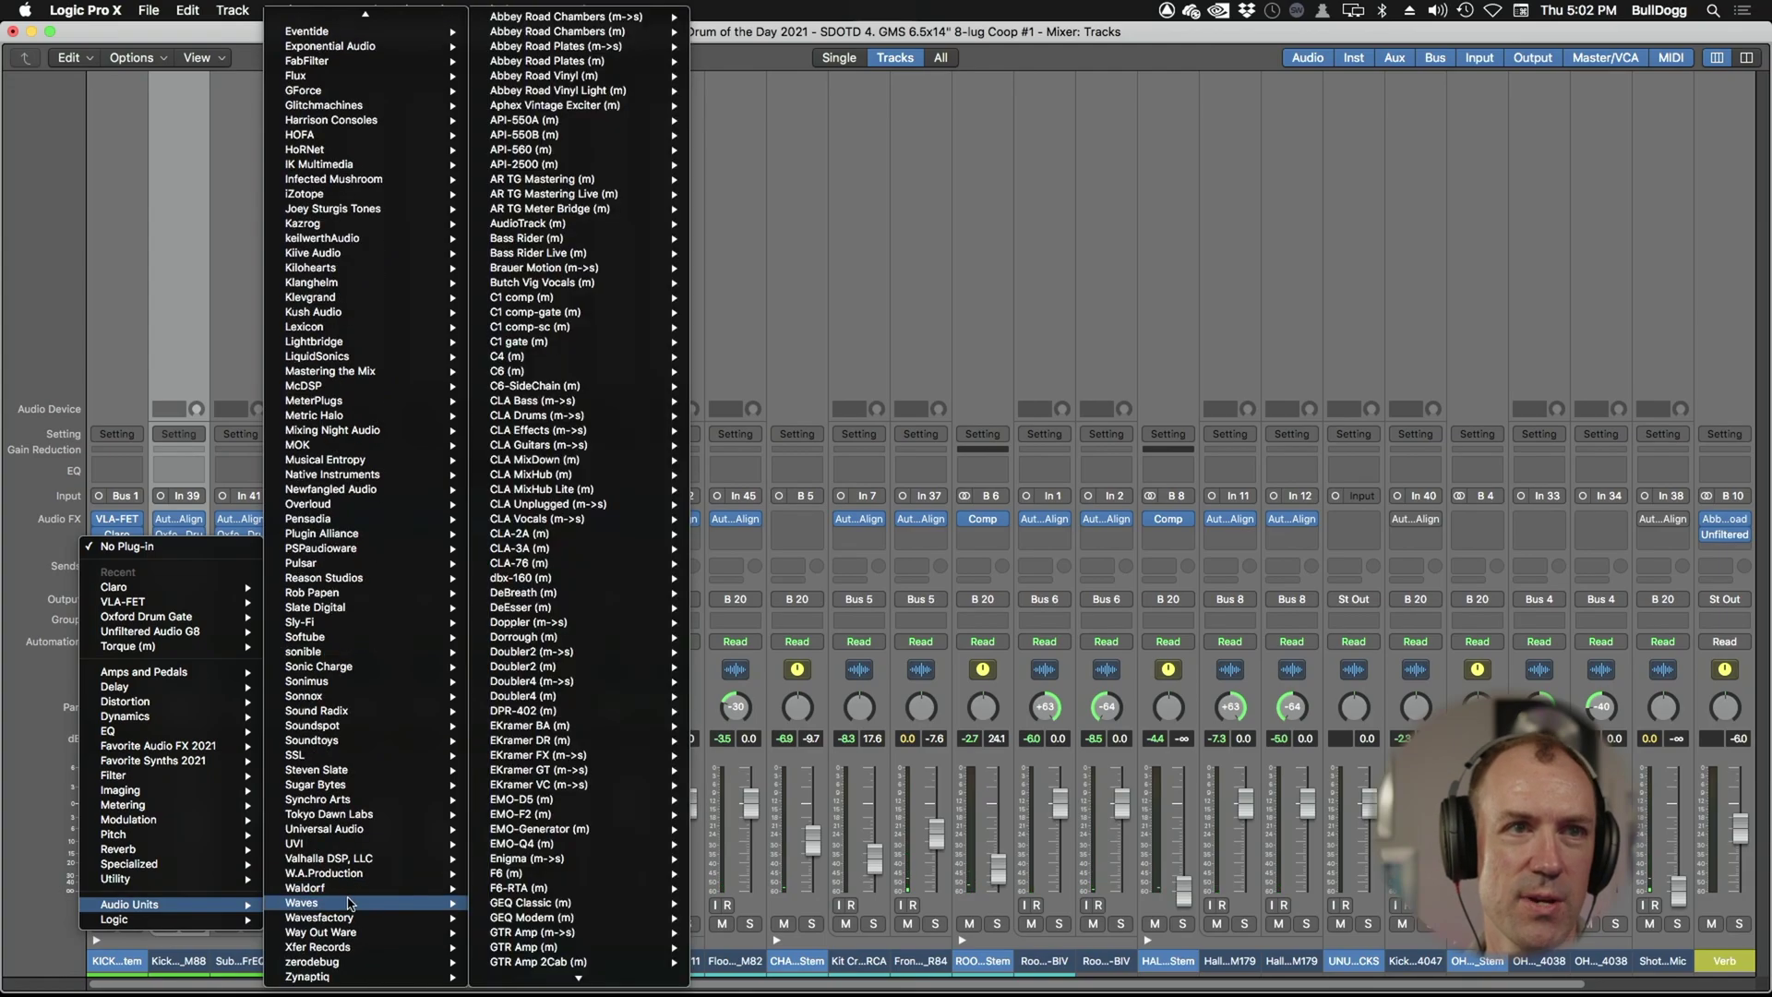
mouse_move(355, 833)
mouse_move(573, 833)
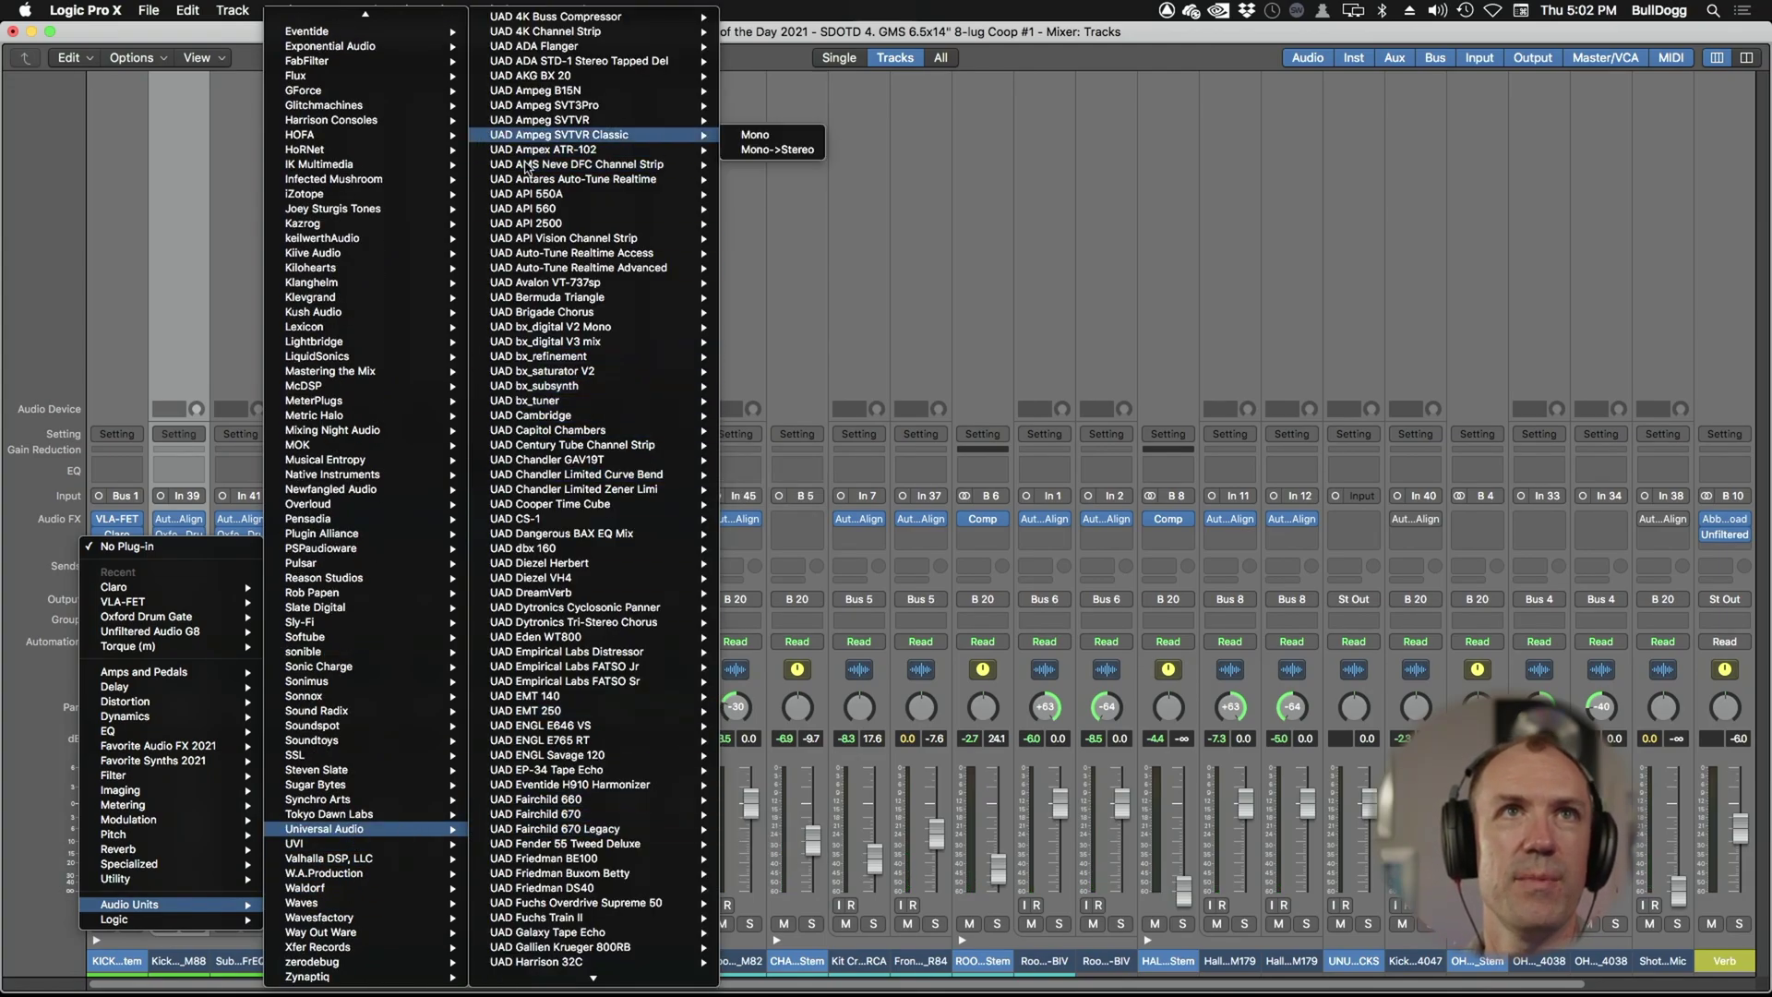
mouse_move(608, 668)
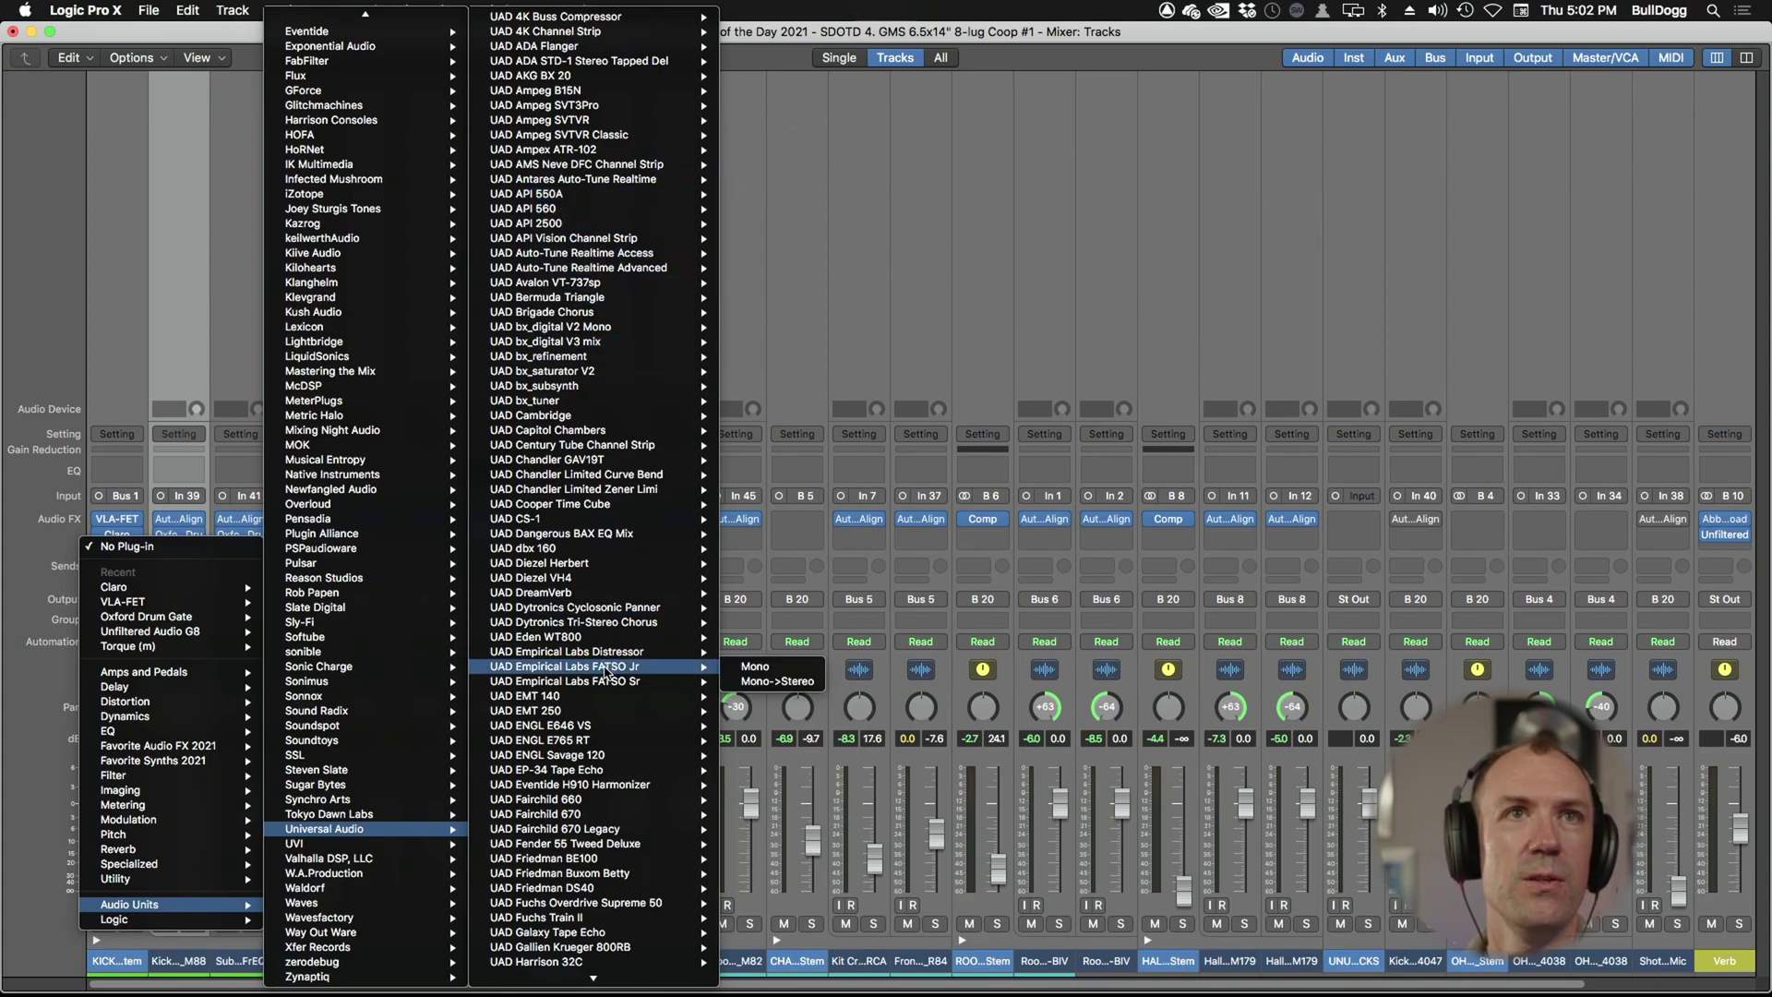
scroll(644, 817, "down", 15)
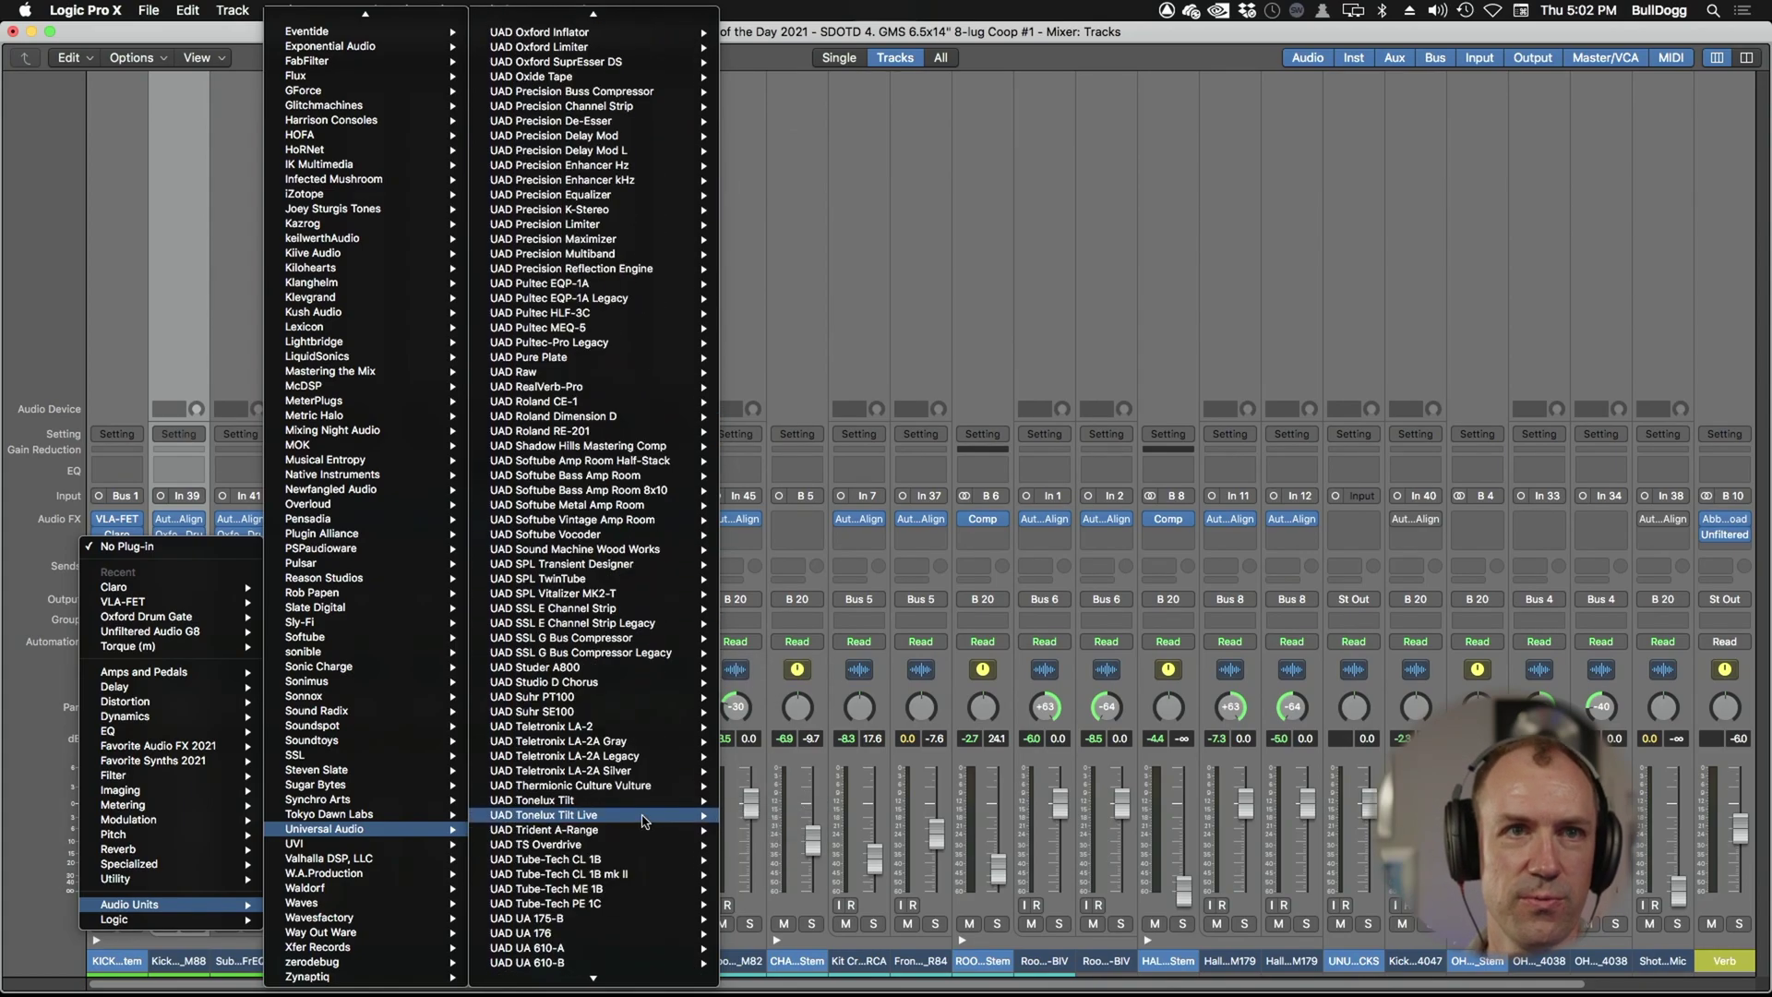
scroll(644, 819, "down", 2)
mouse_move(643, 819)
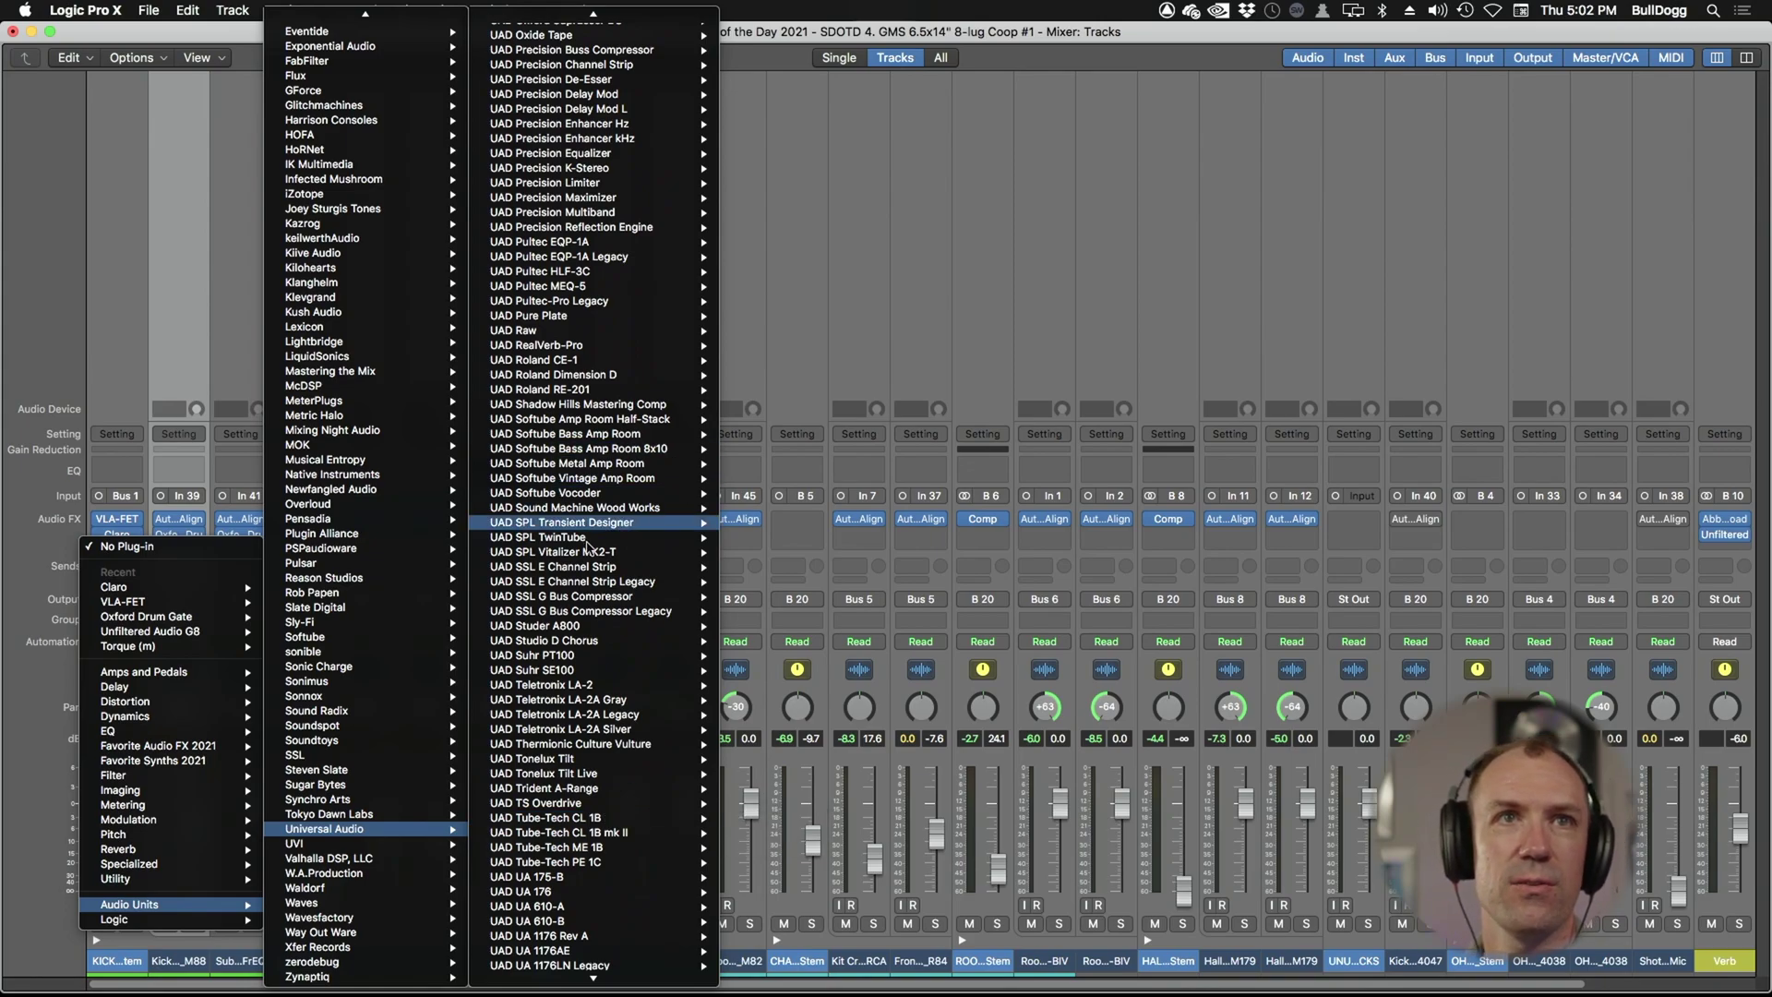
left_click(589, 572)
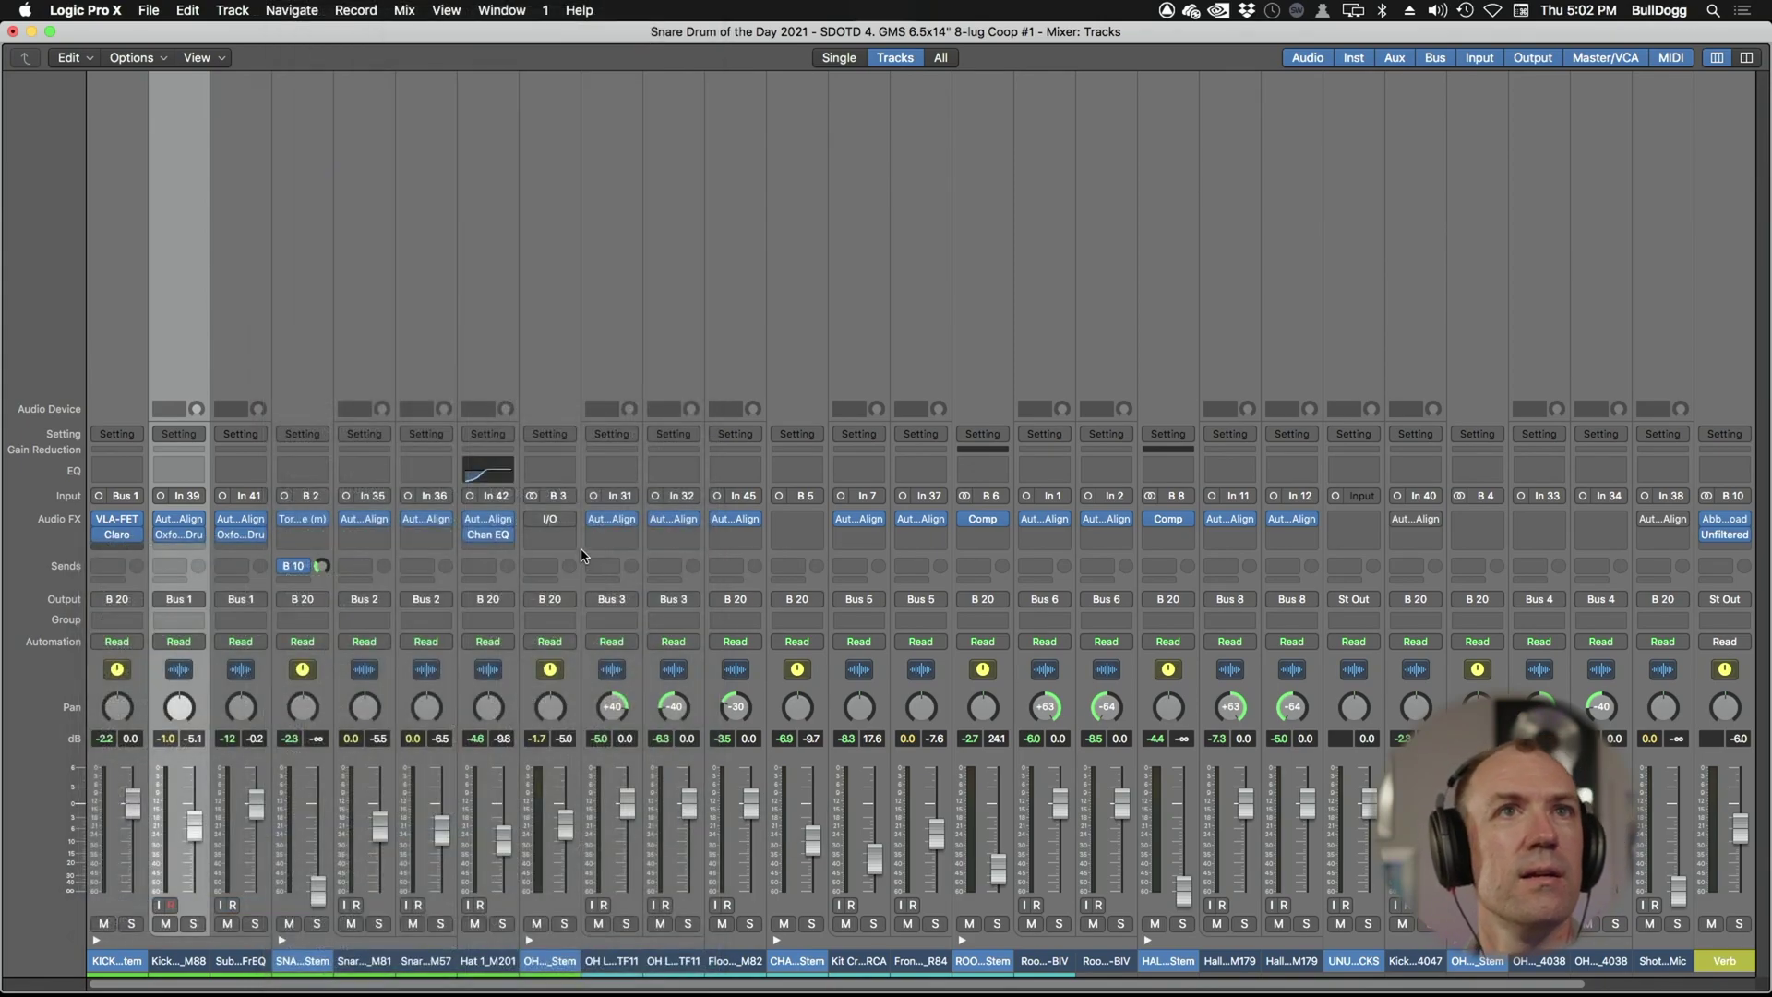
- Play the soloed kick stem, flip the SSL E Channel Strip from line to mic input and unsolo the stem
key("space")
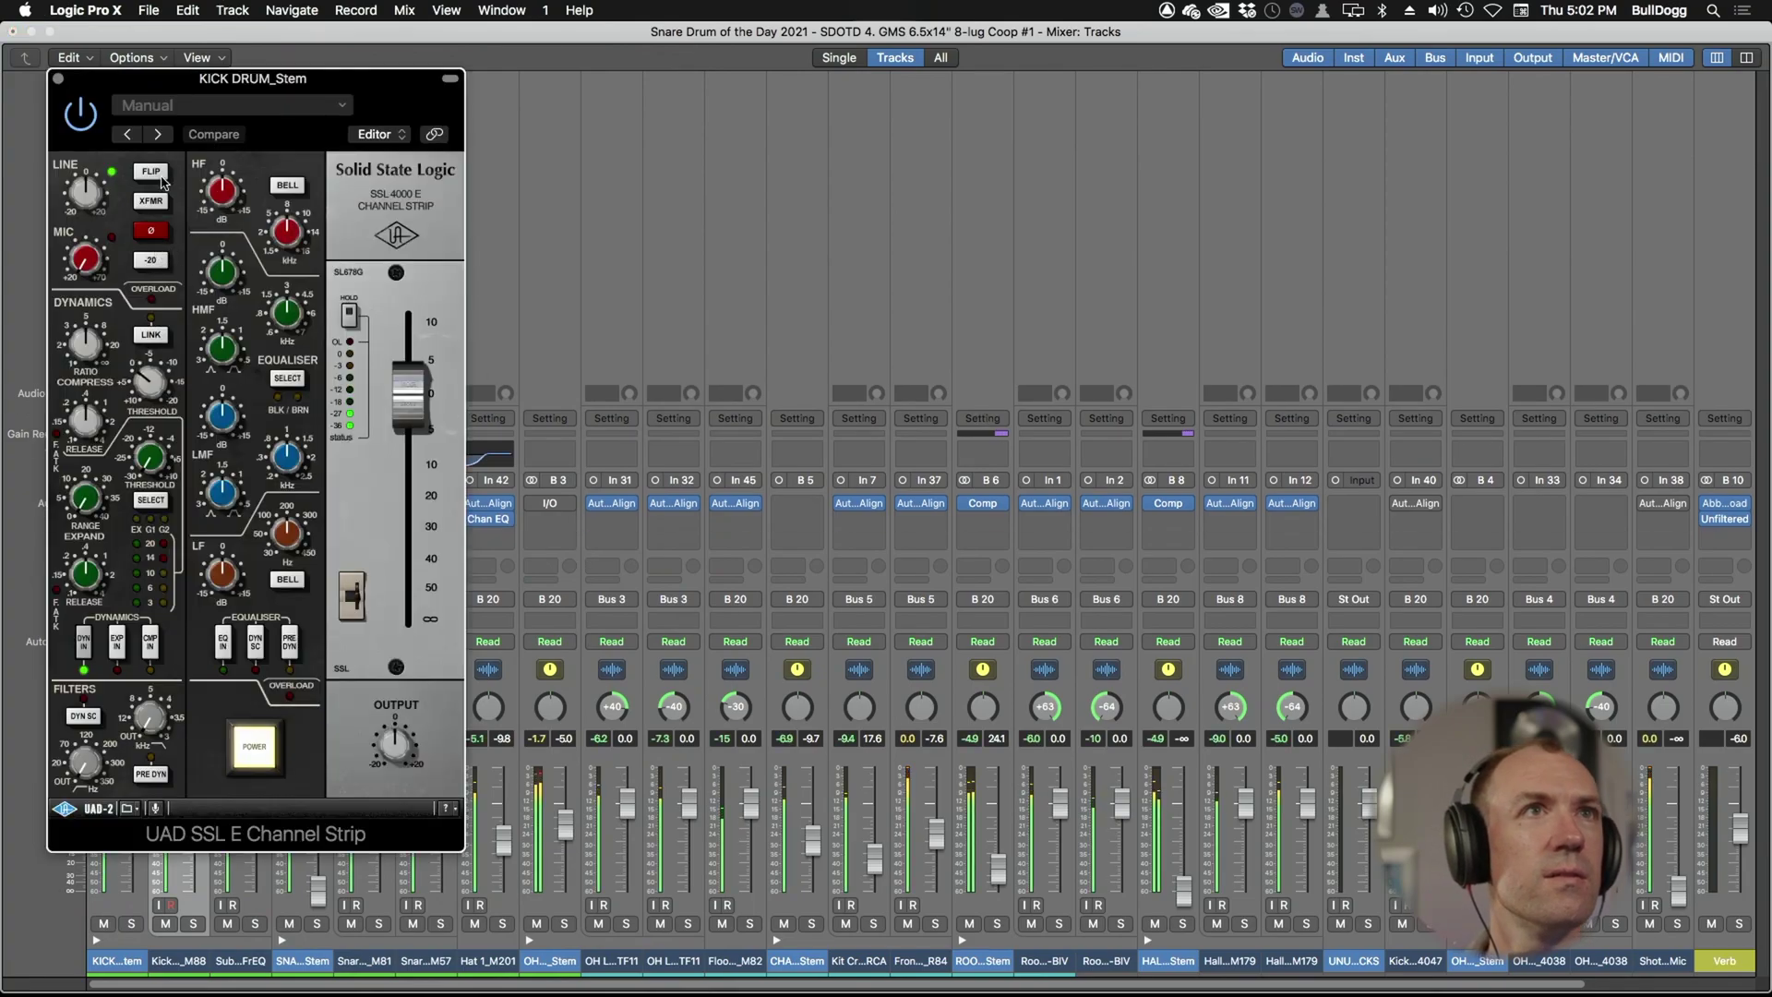
left_click(130, 924)
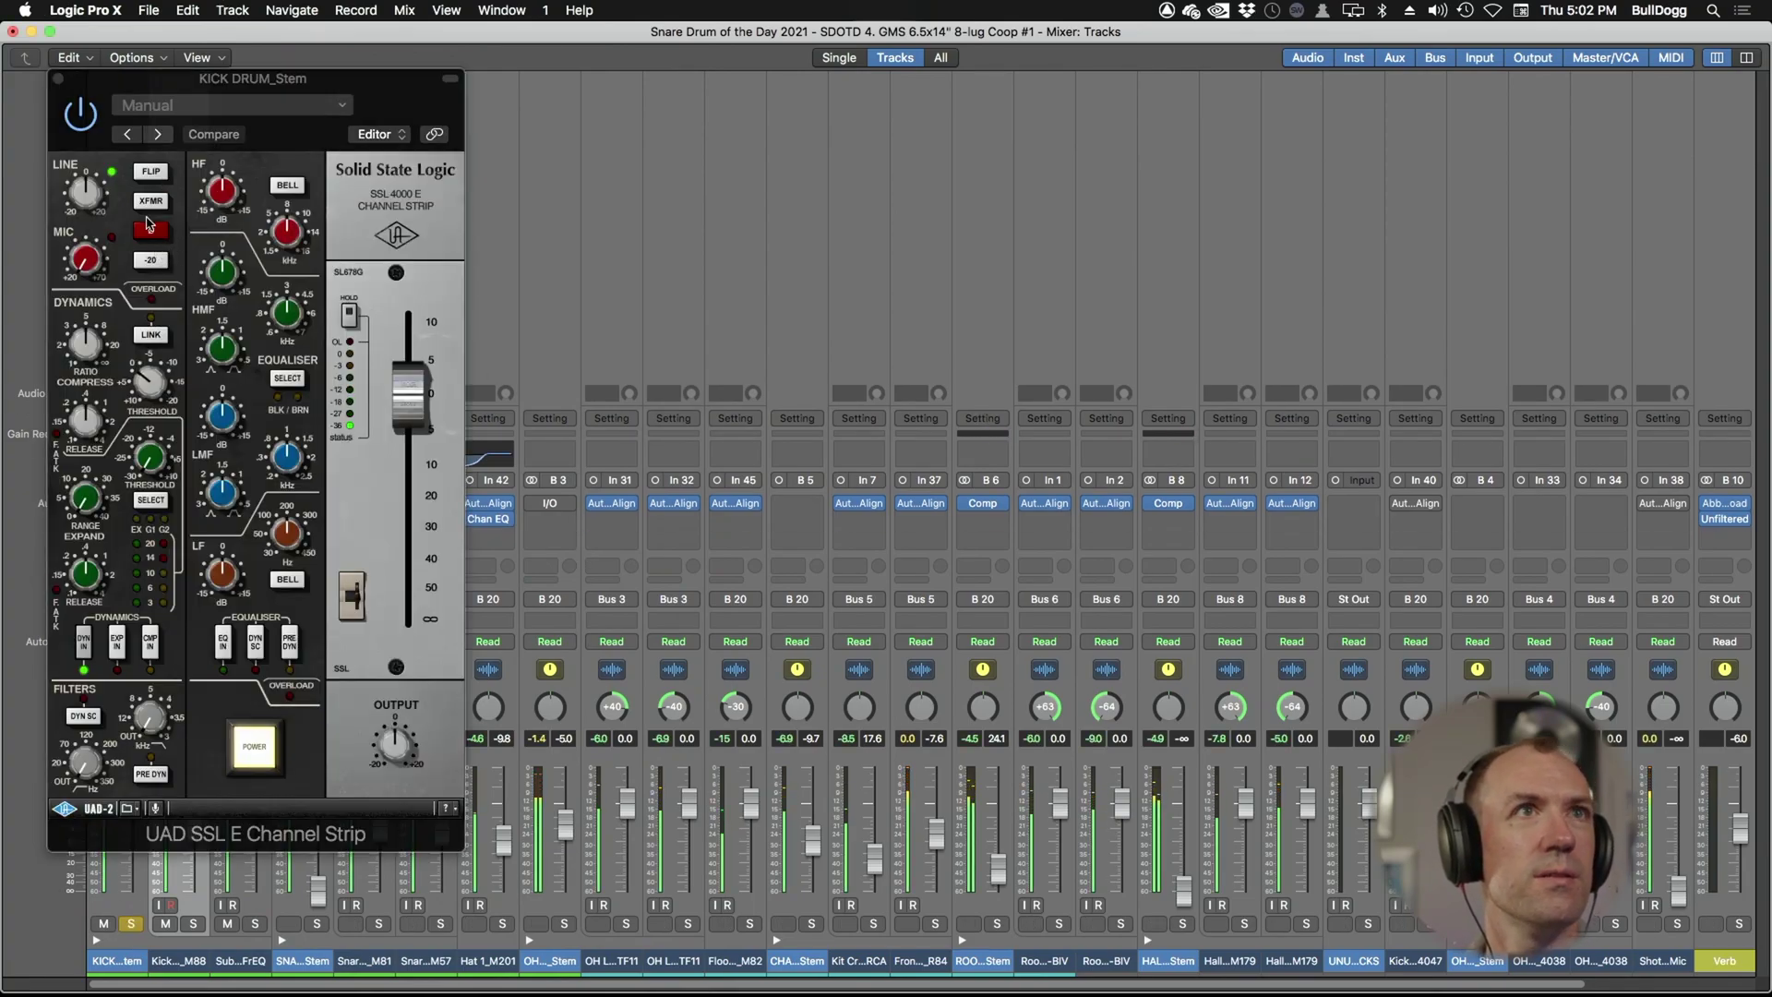
left_click(155, 174)
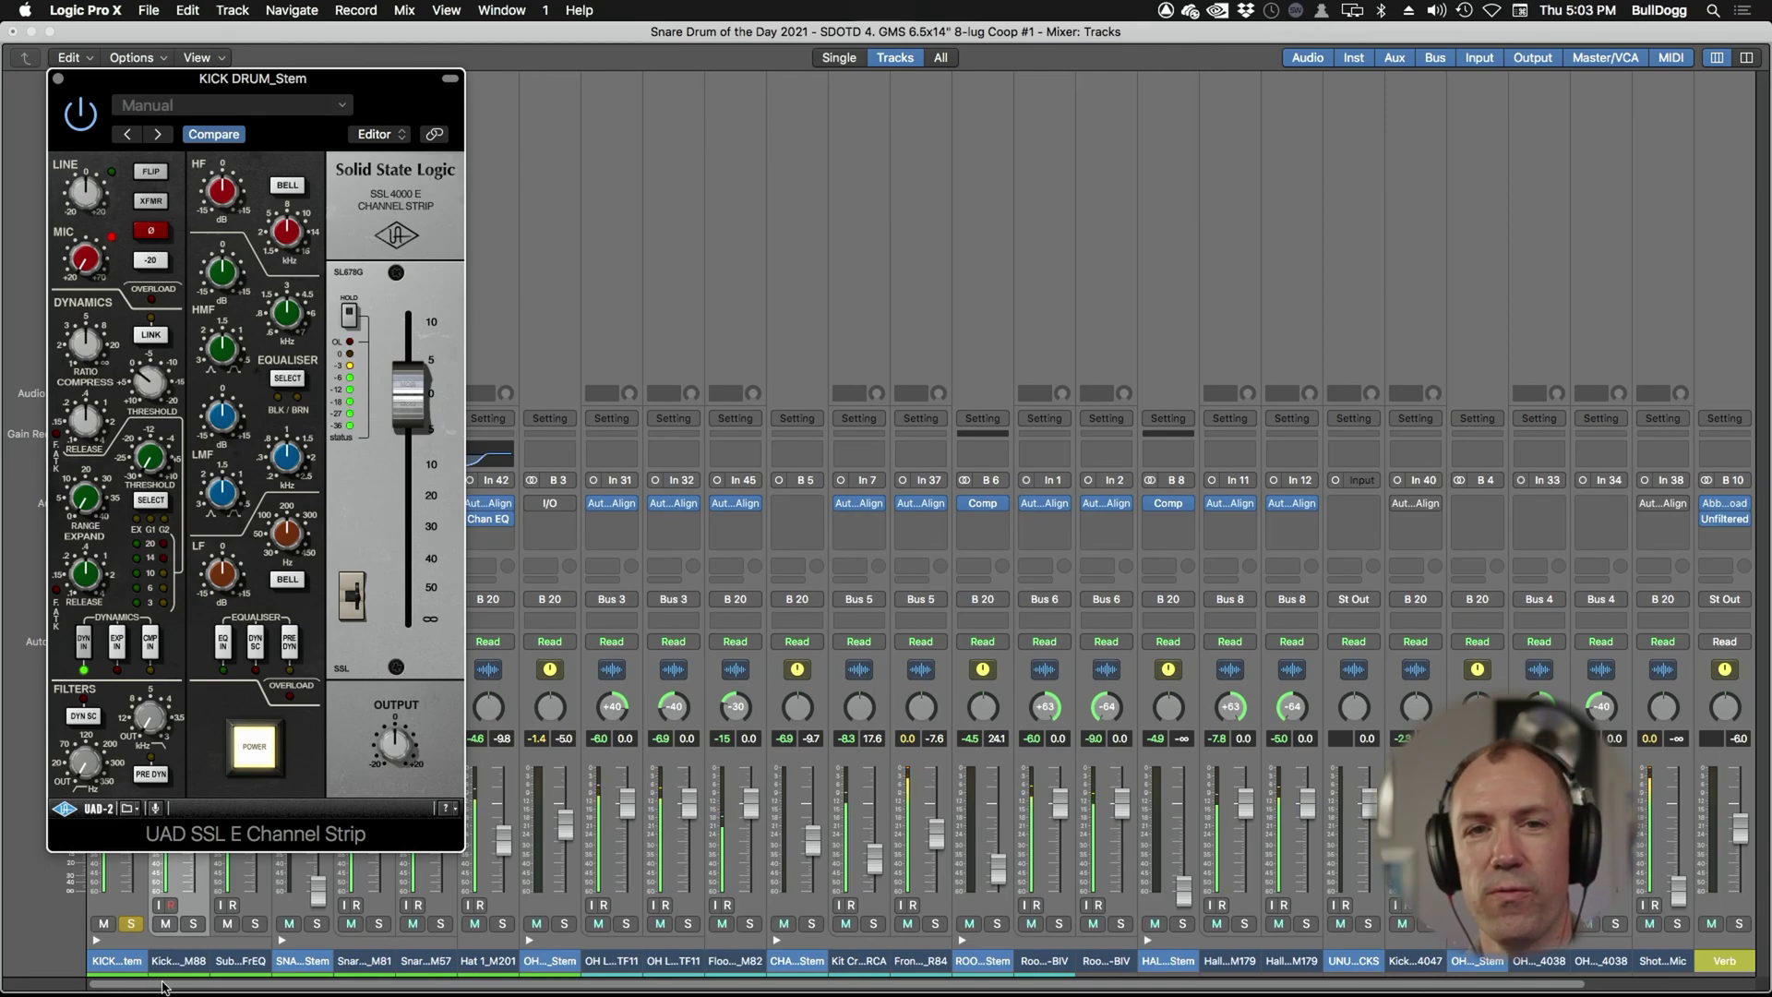
left_click(132, 924)
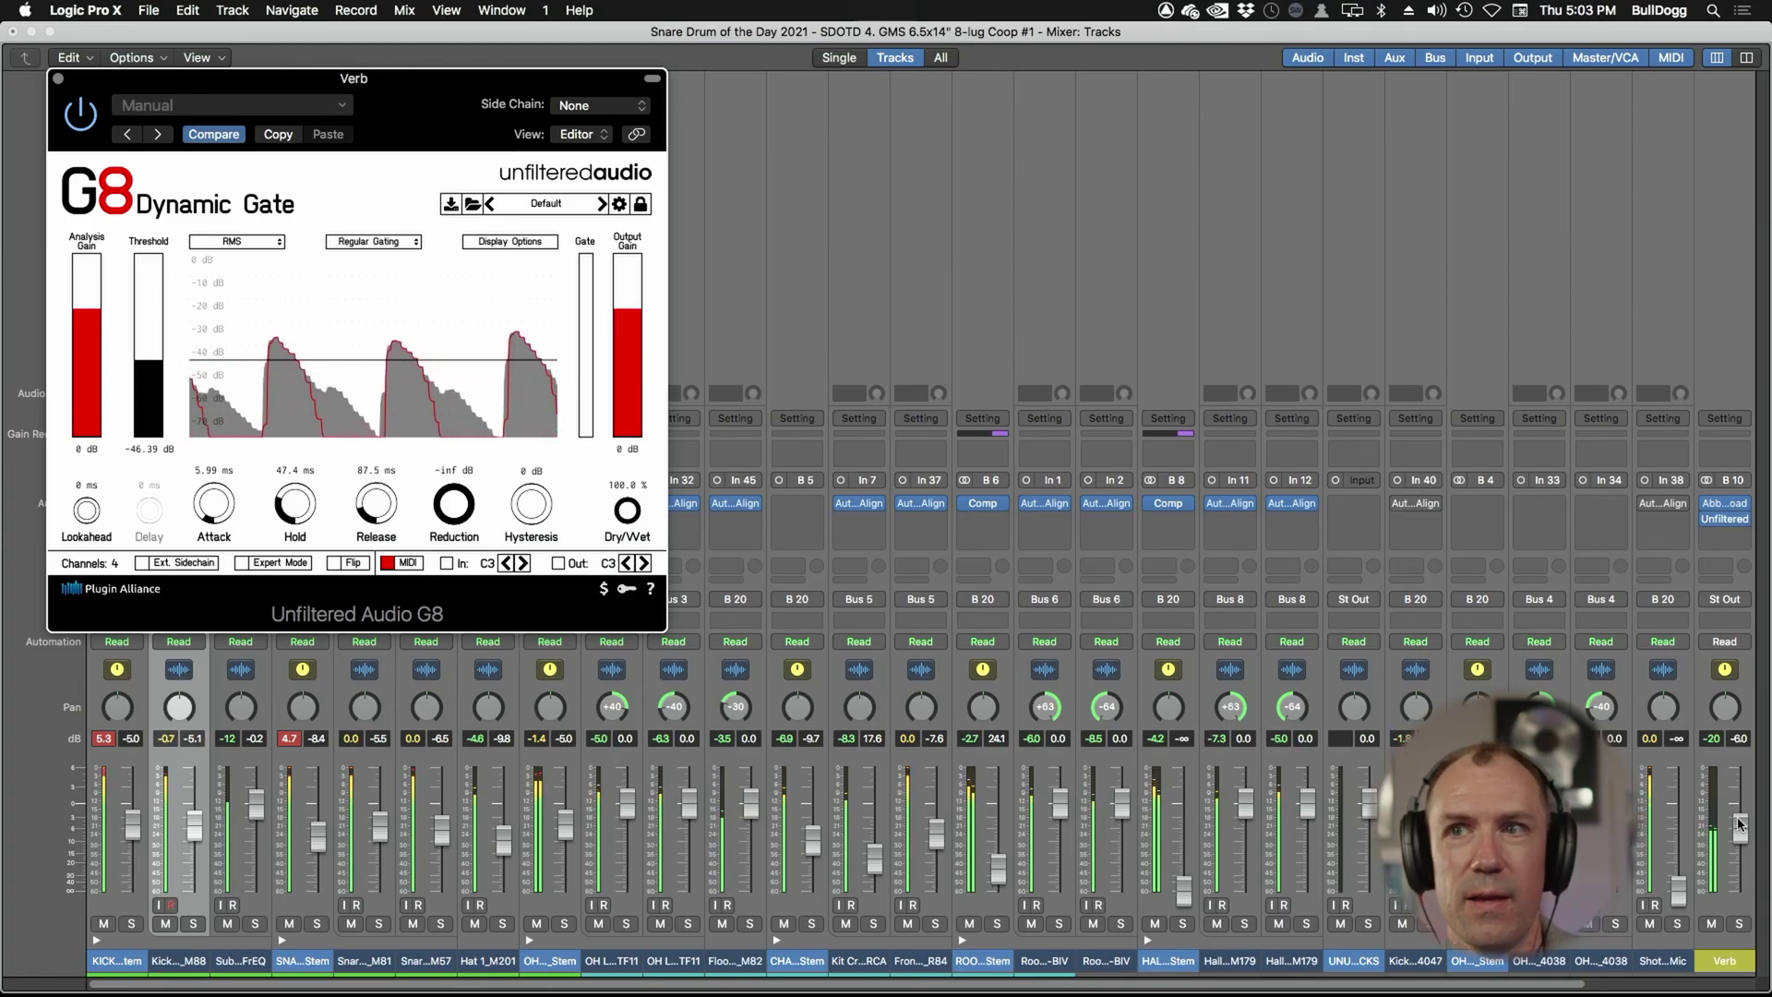
- Set the Verb channel's G8 hold to 27.8 ms and release to 171 ms, and raise the Verb fader to -3.1 dB
left_click(1733, 976)
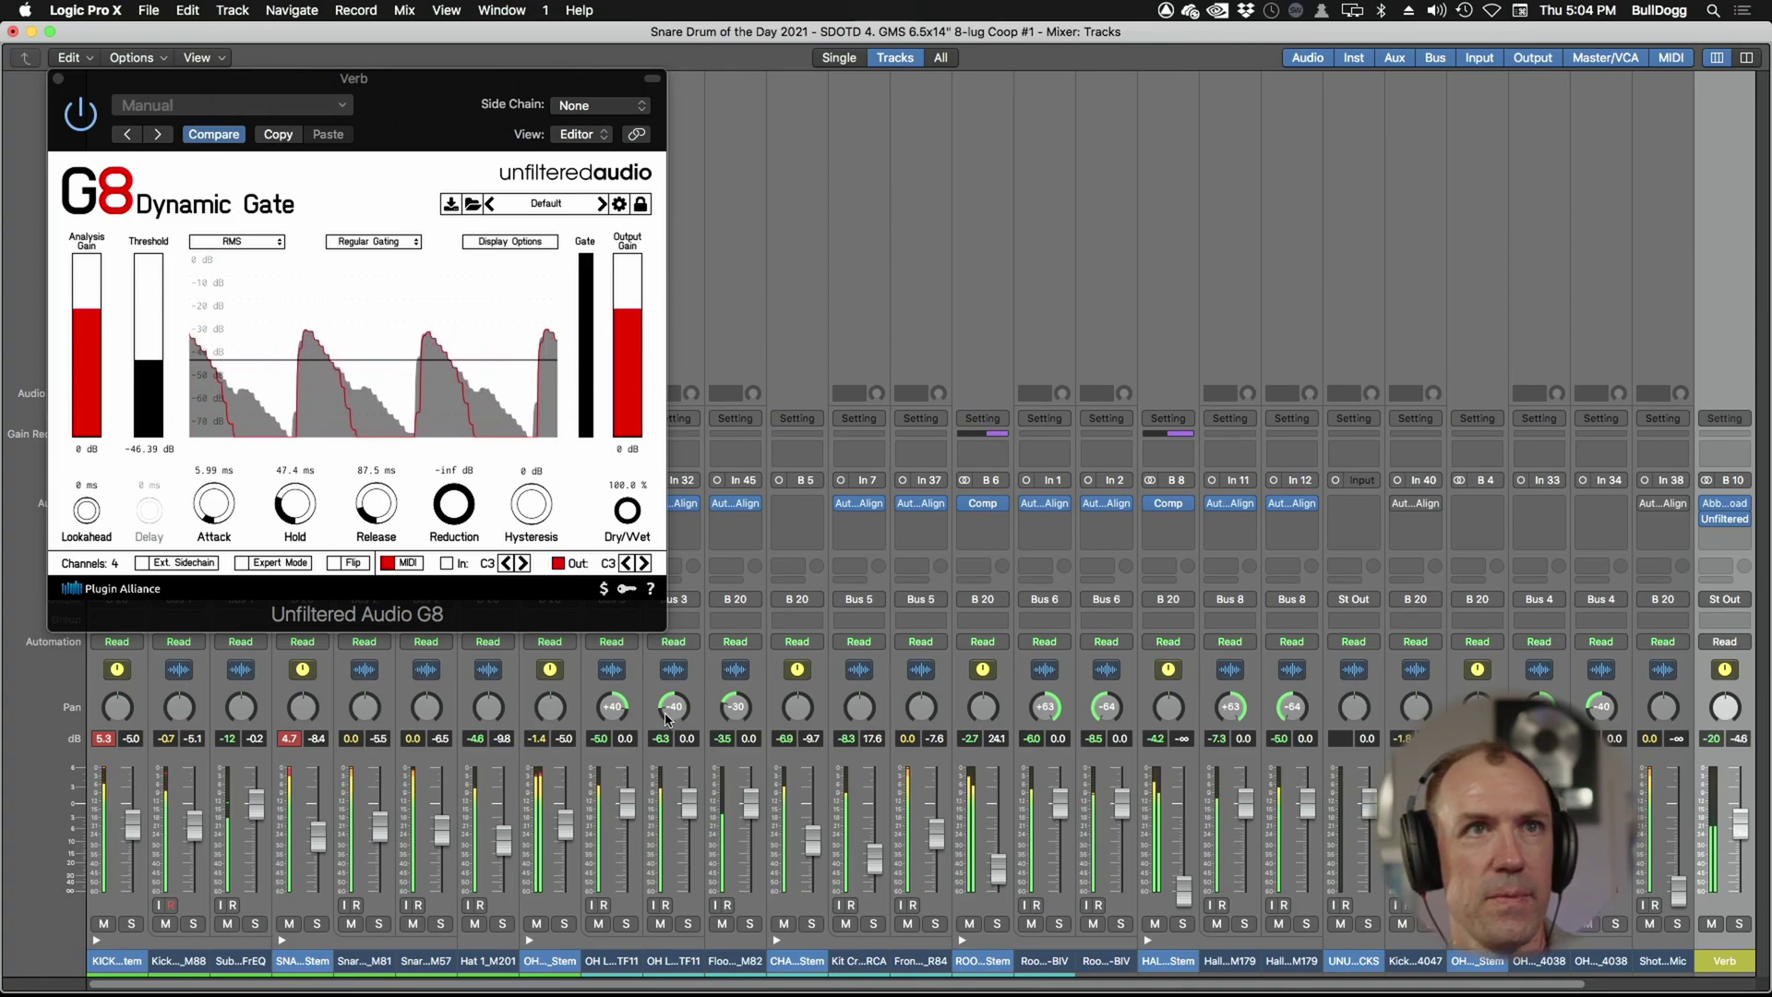
left_click_drag(377, 506, 380, 499)
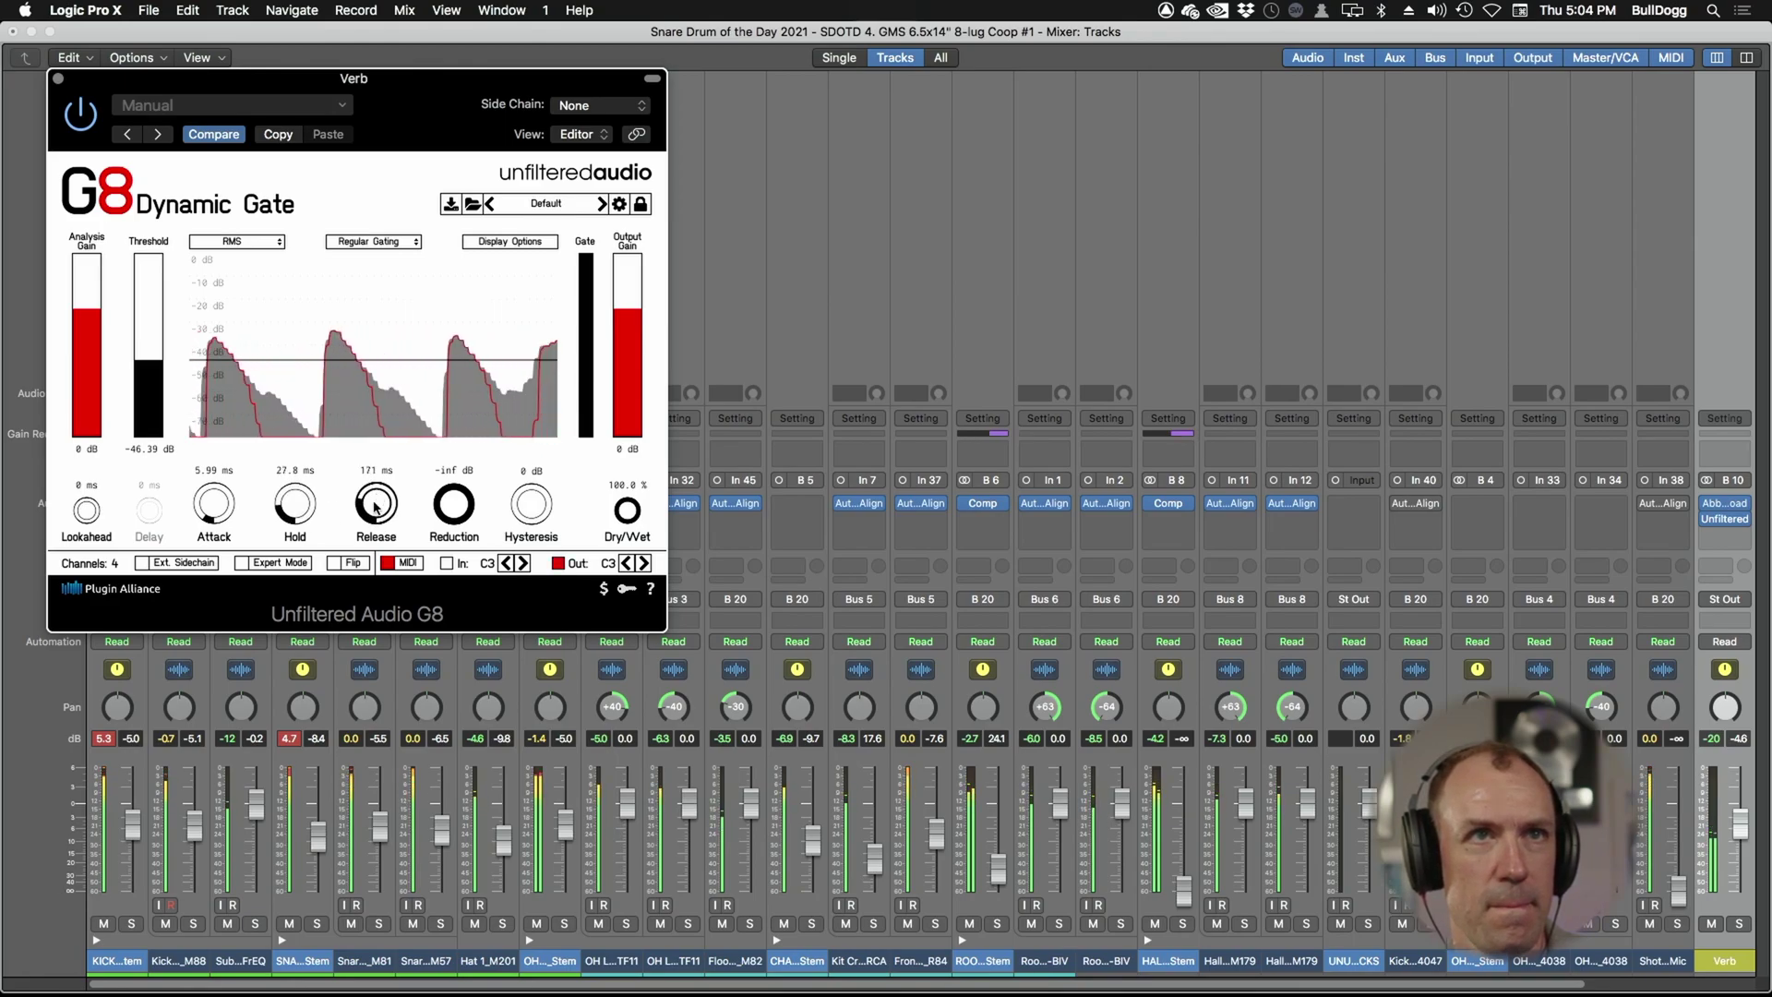
left_click_drag(1739, 824, 1739, 809)
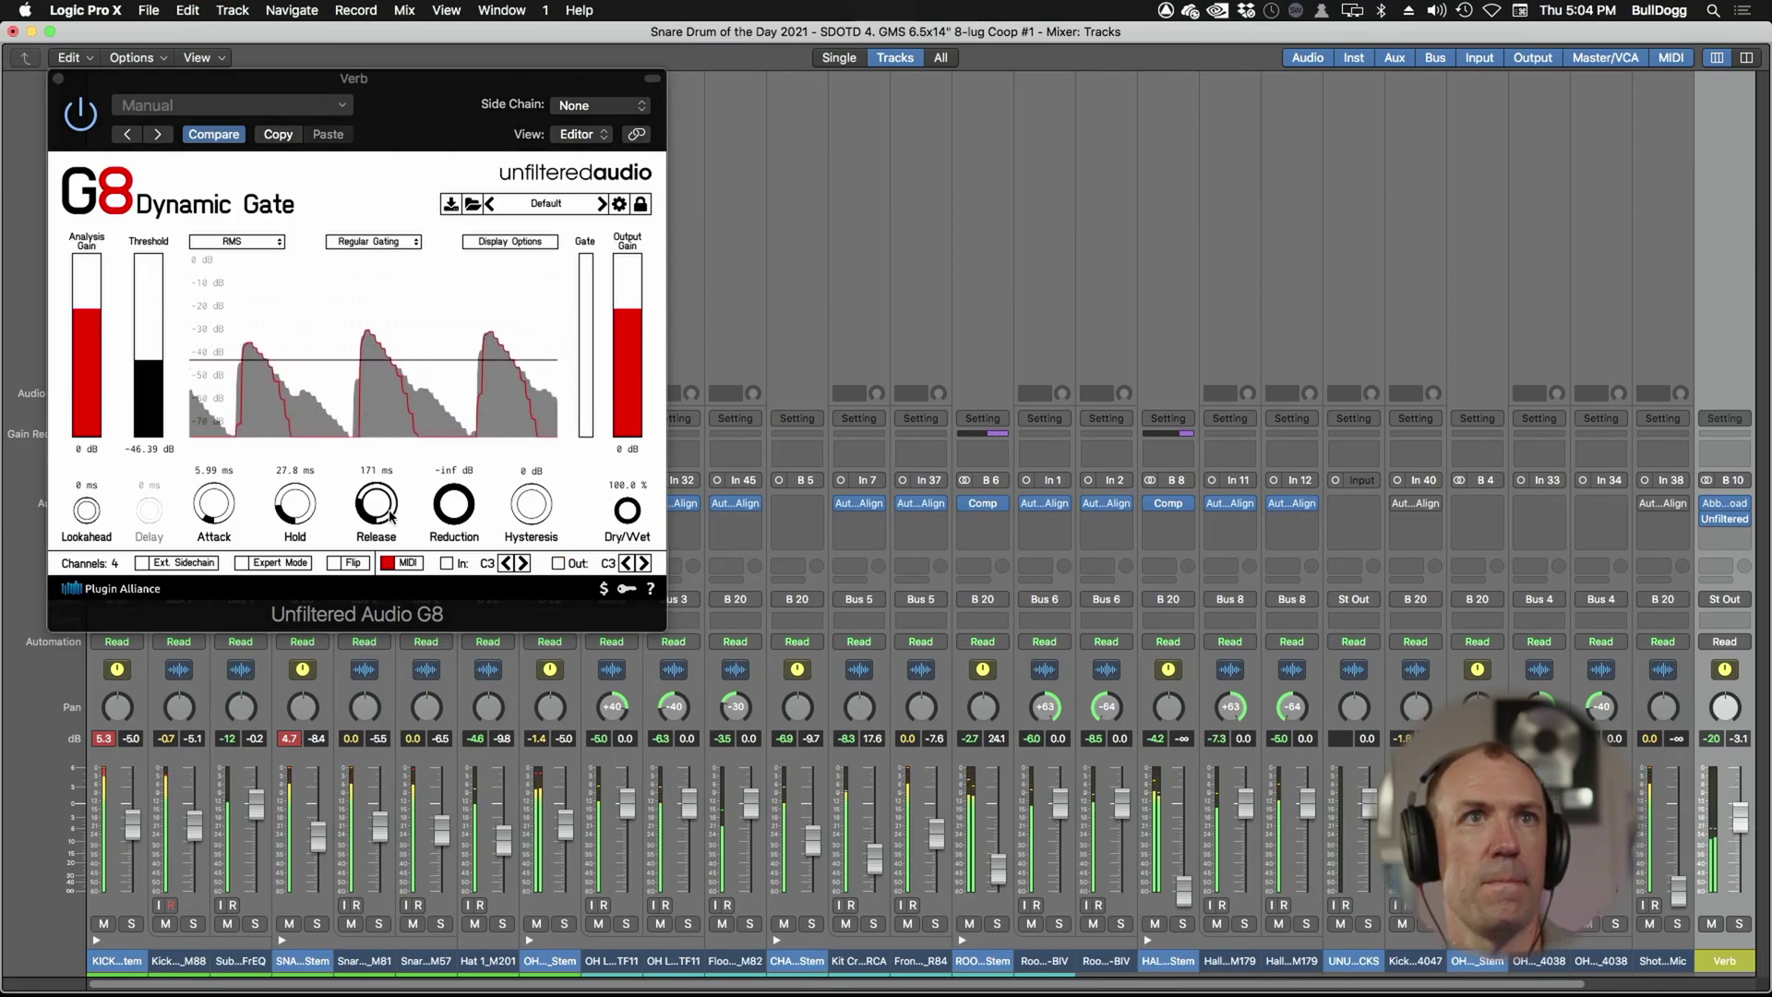
- Set the Verb gate's release to 278 ms, hold to 38.1 ms and reduction to -11.19 dB, and lower the fader to -4.4 dB
left_click_drag(386, 502, 386, 496)
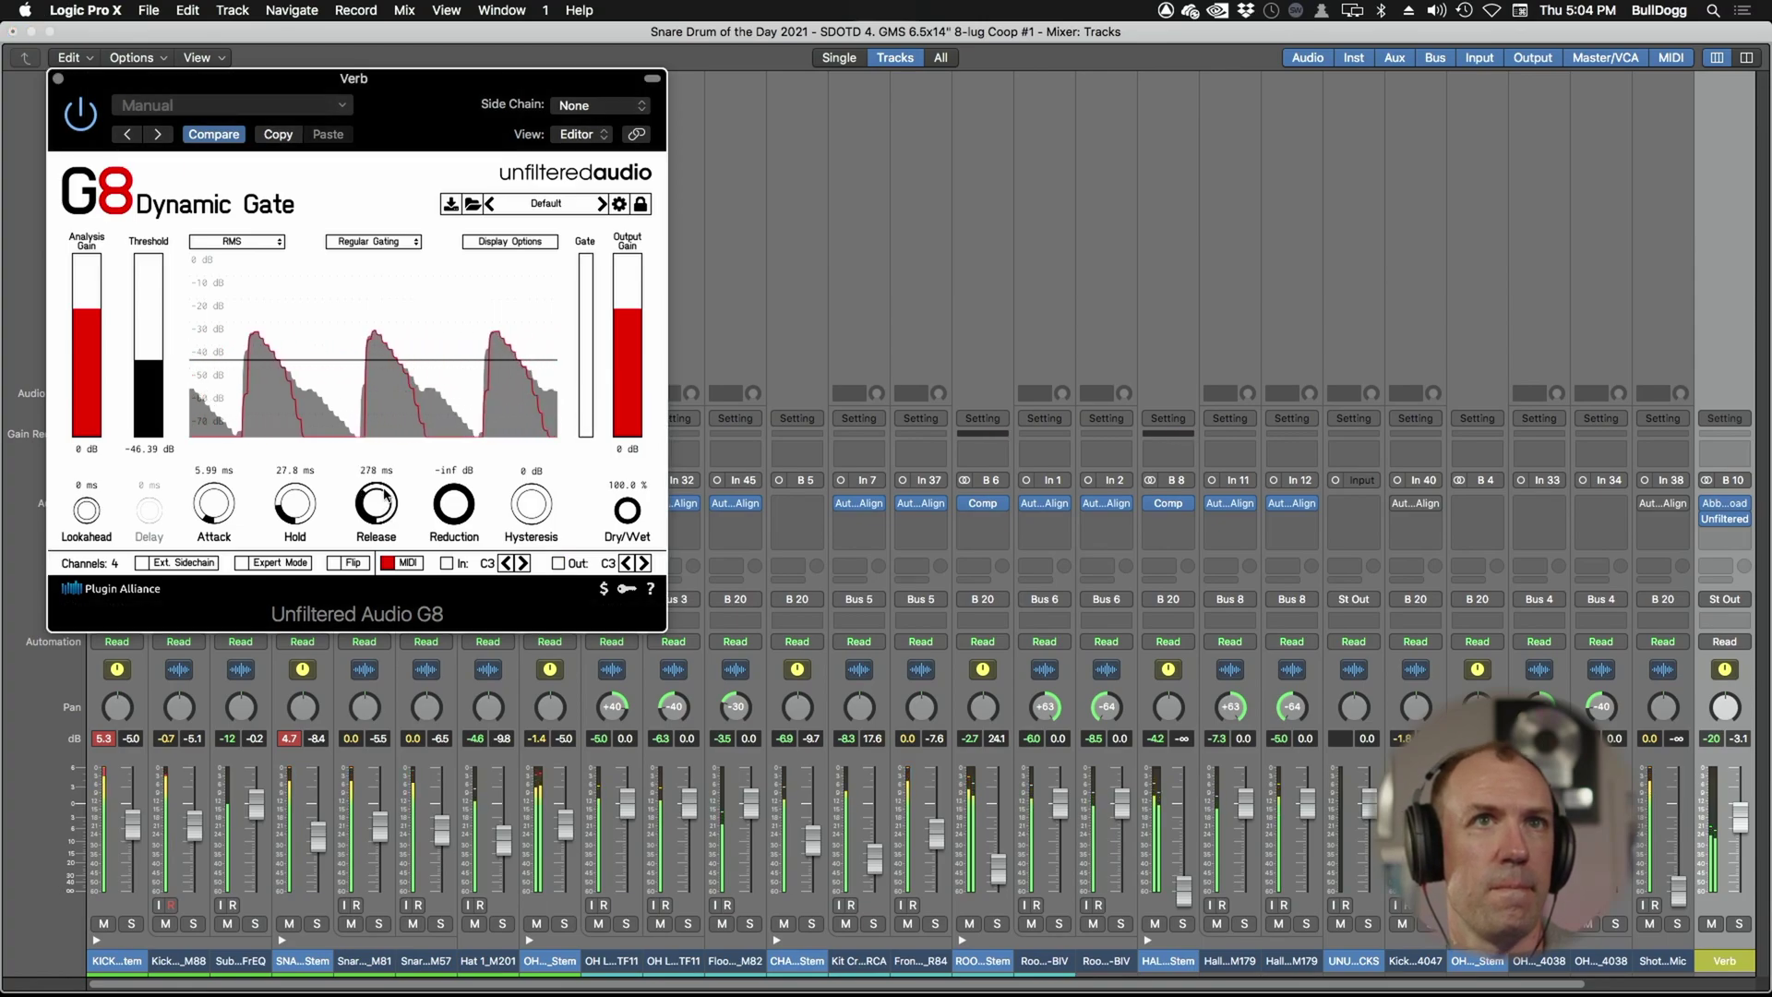
left_click_drag(300, 506, 300, 499)
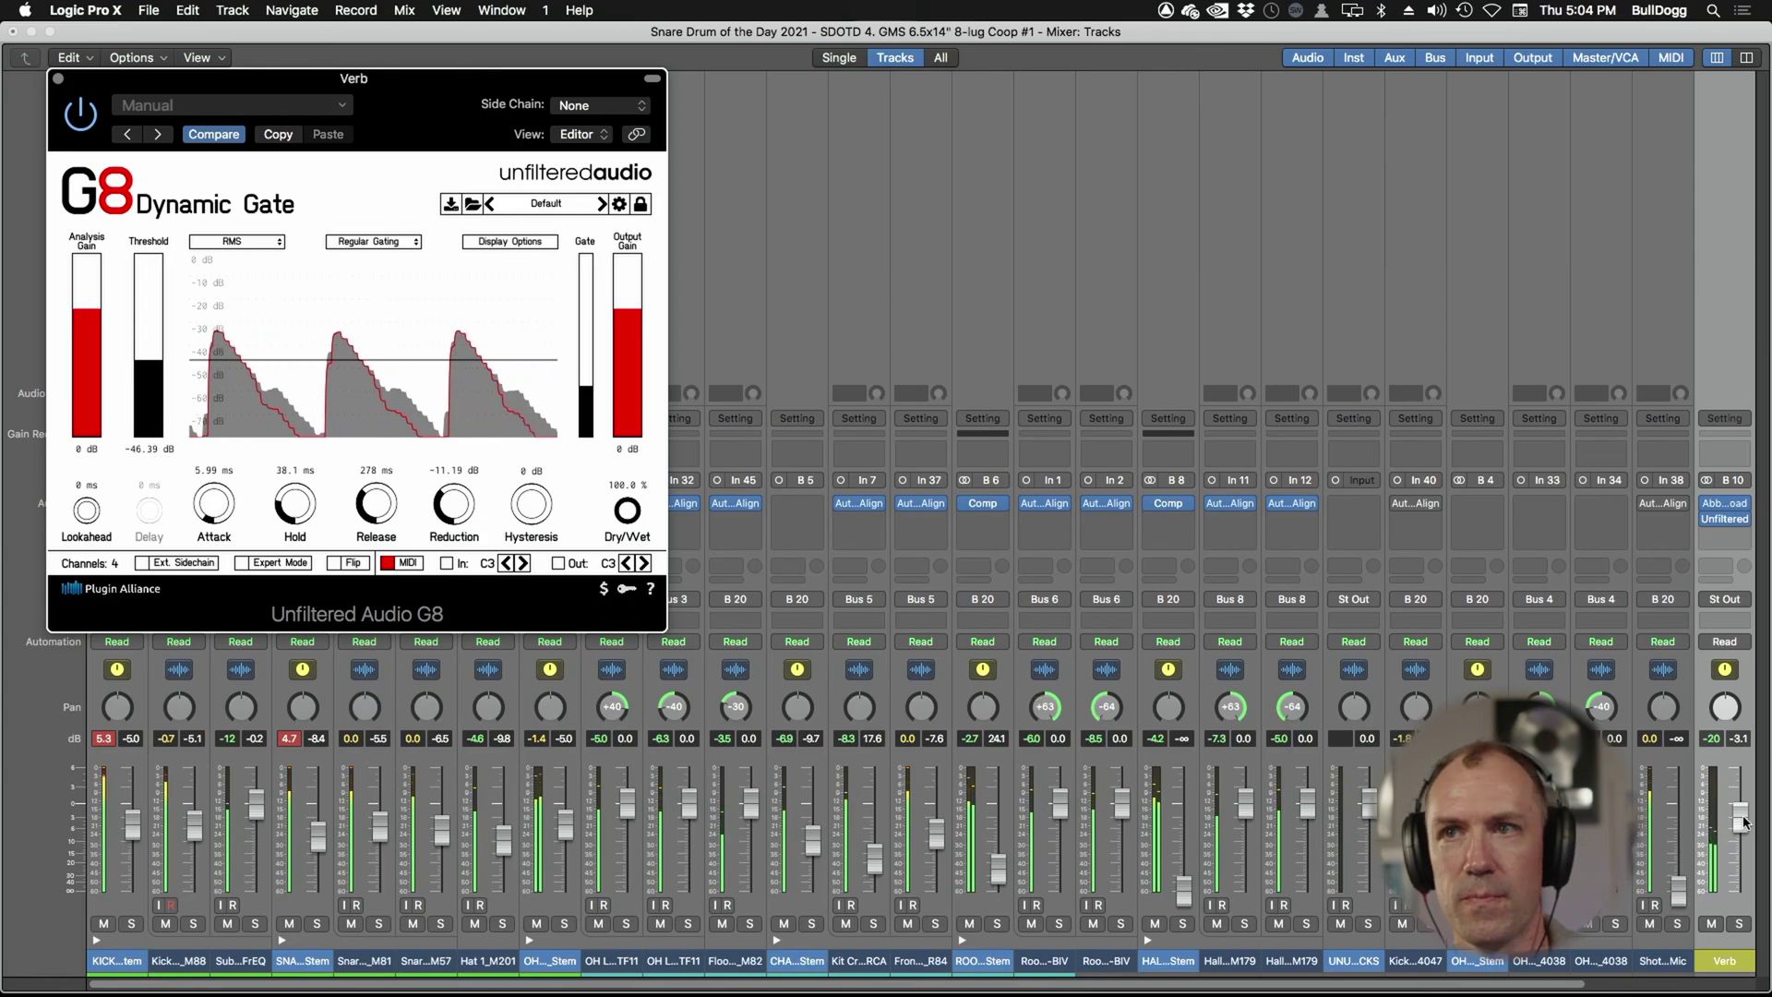
left_click_drag(1744, 821, 1741, 826)
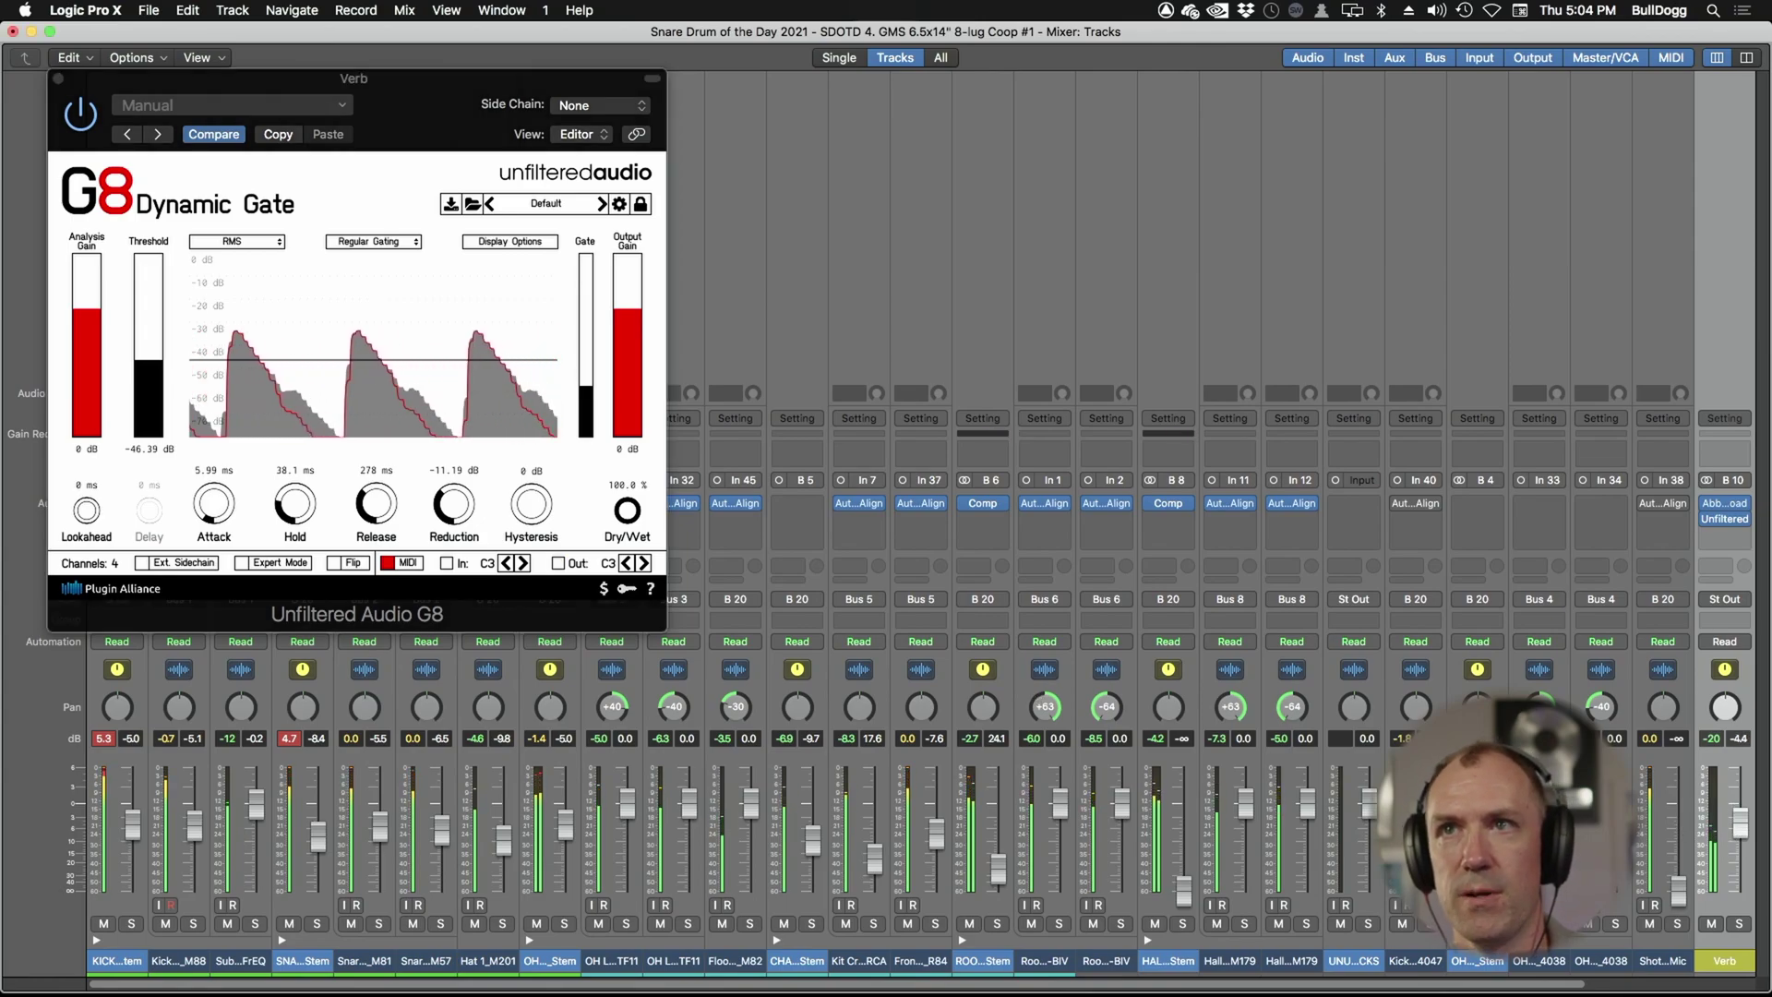
- Replace the compressor on the DRUM BUS with a Channel EQ and set its overall gain to -5.0 dB
scroll(1596, 542, "right", 3)
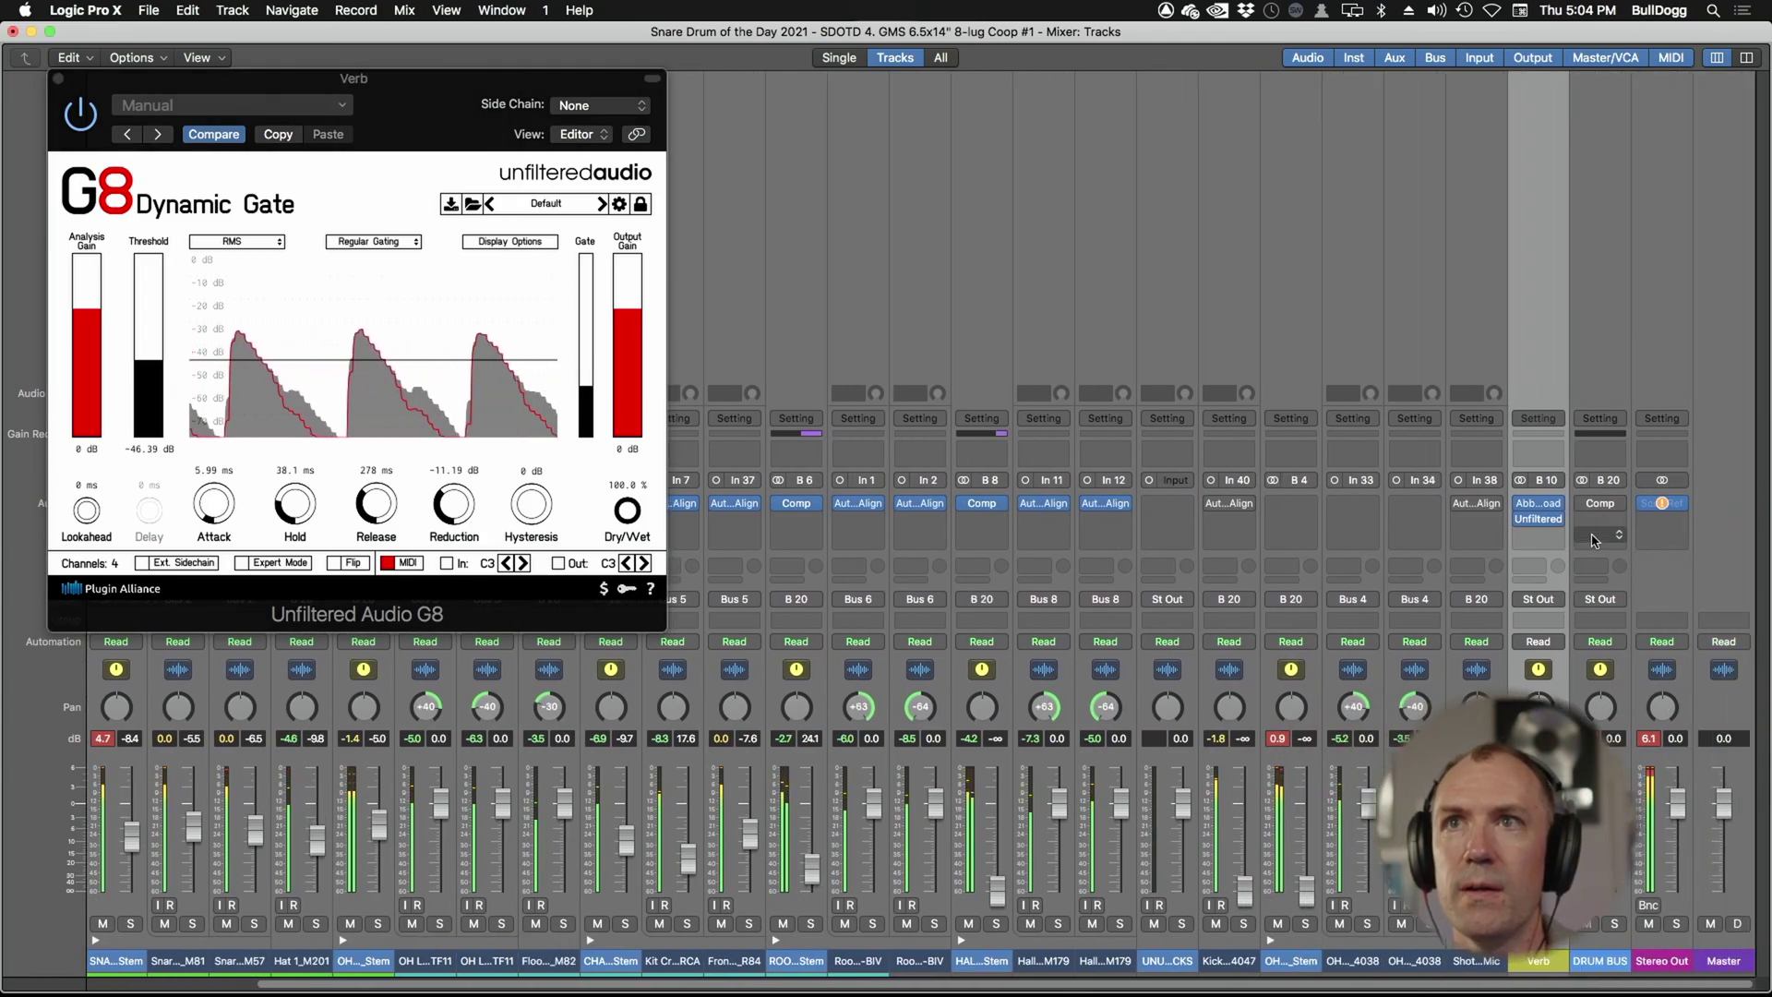
left_click(1595, 542)
left_click(1515, 543)
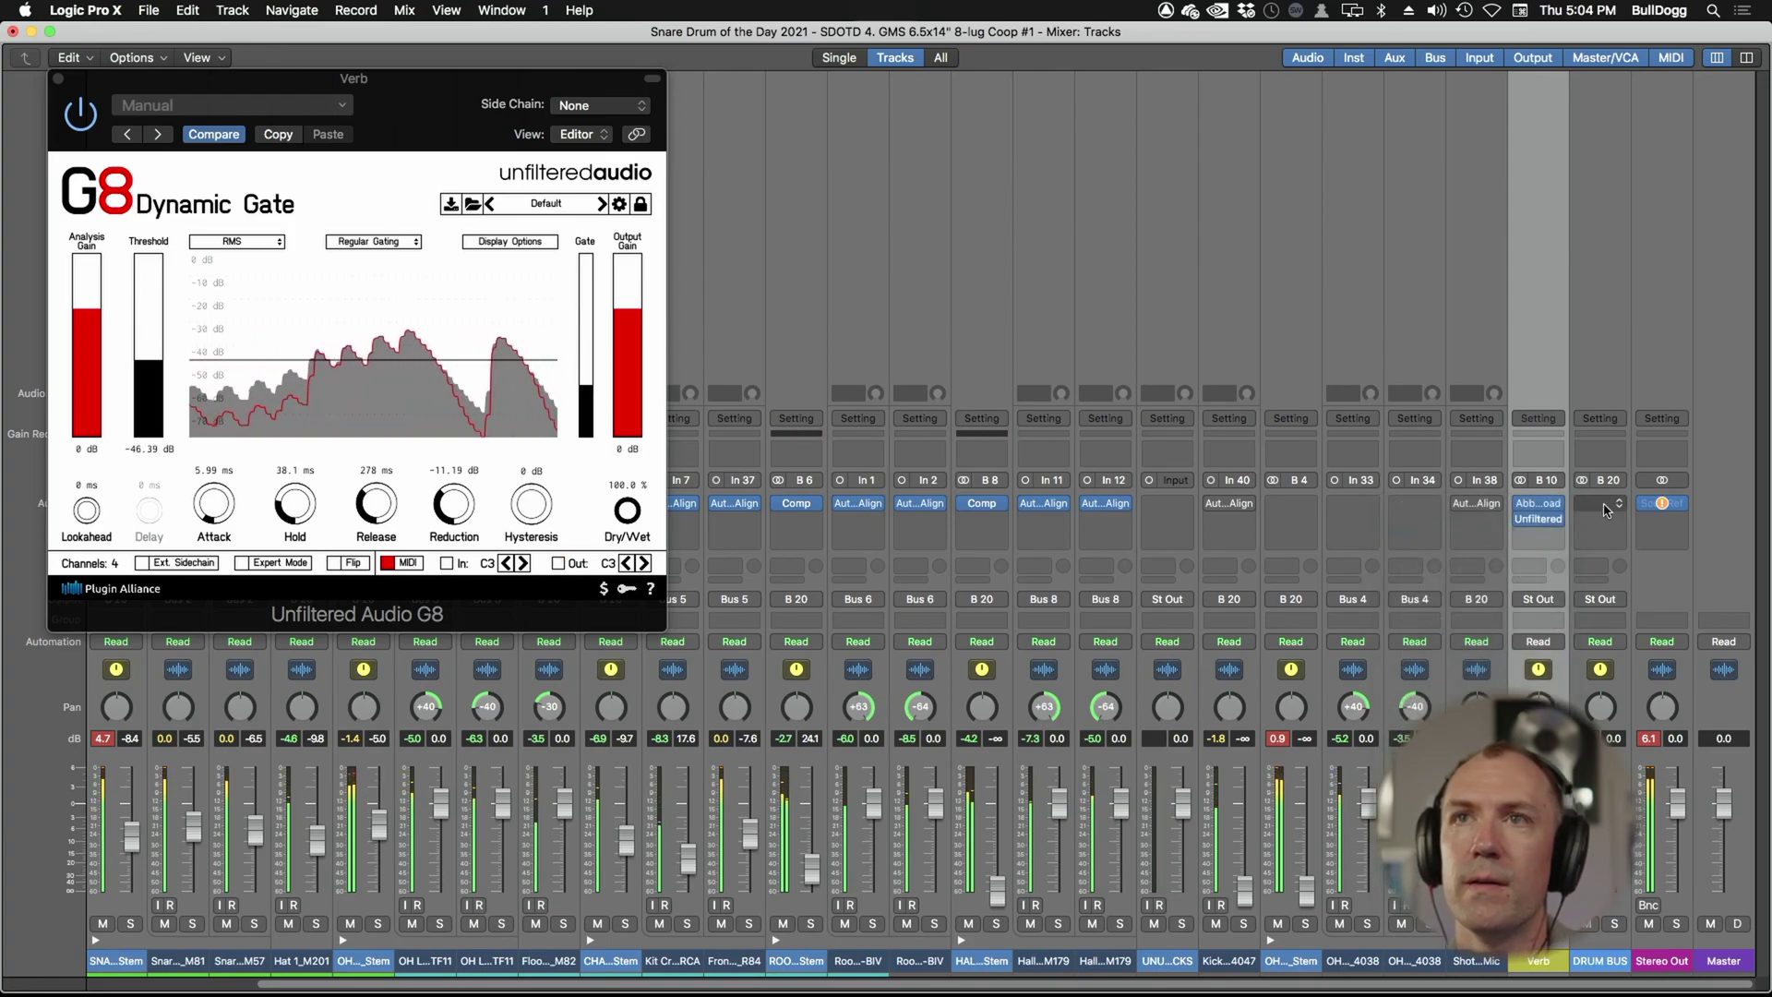
double_click(1609, 454)
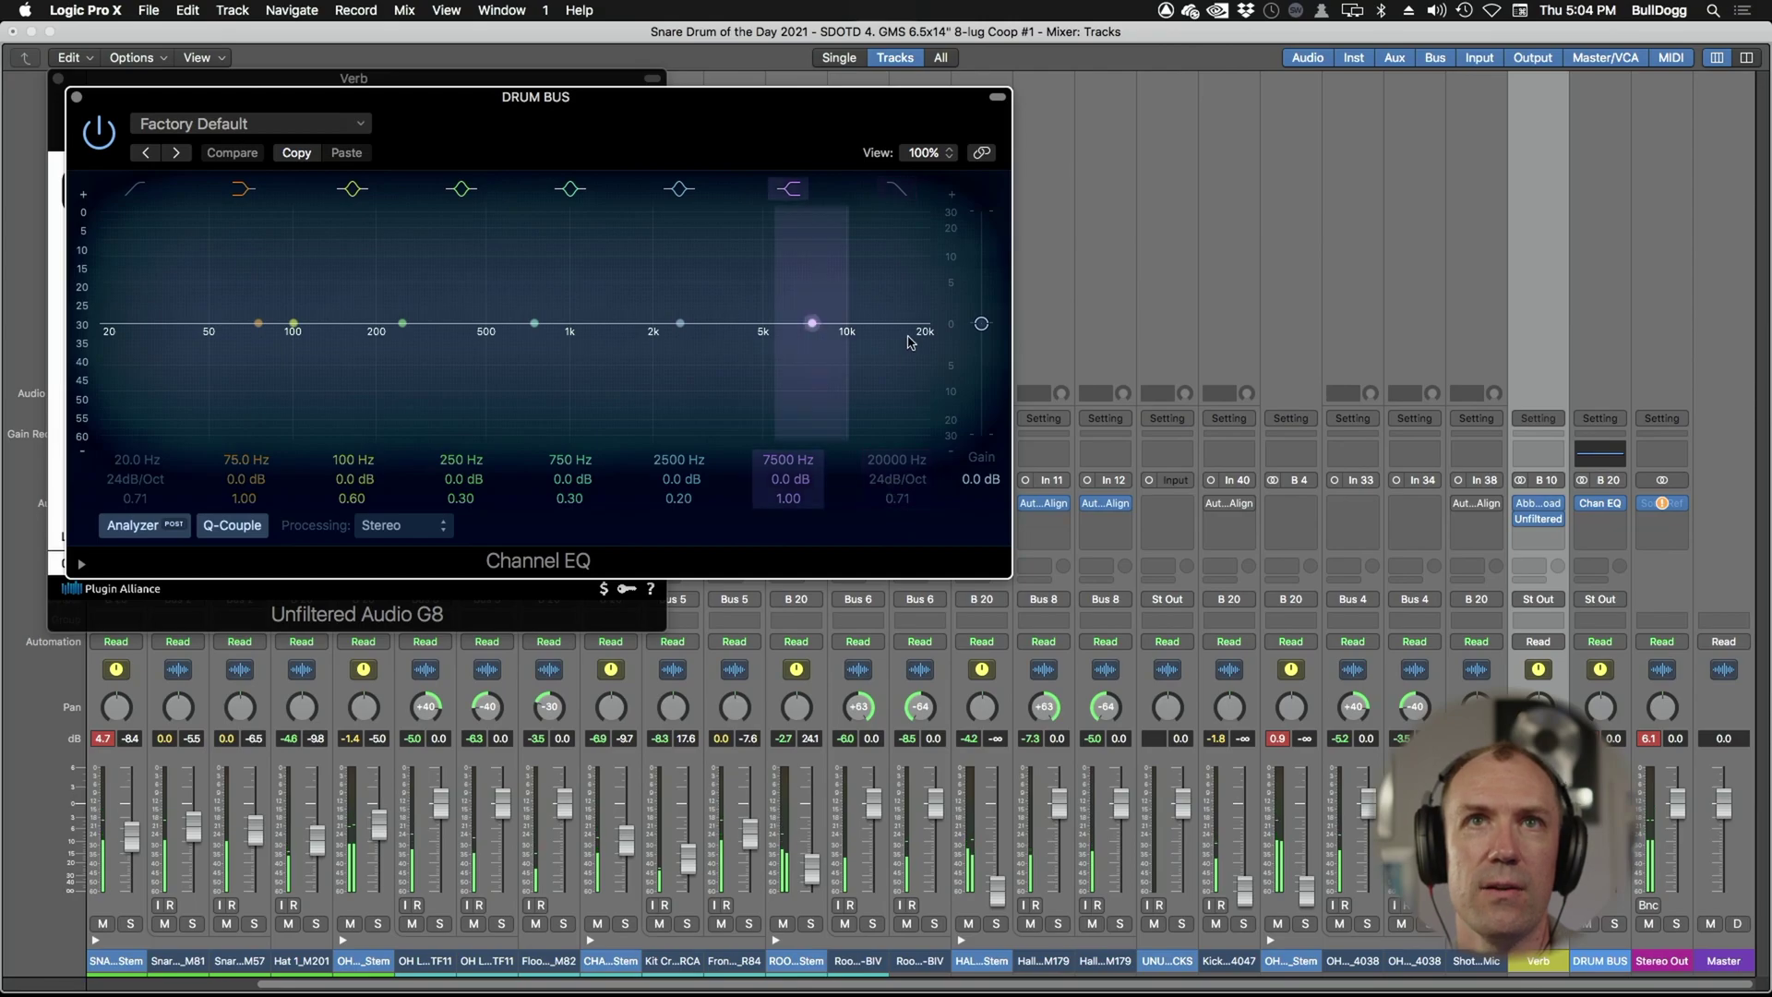
left_click_drag(981, 323, 982, 346)
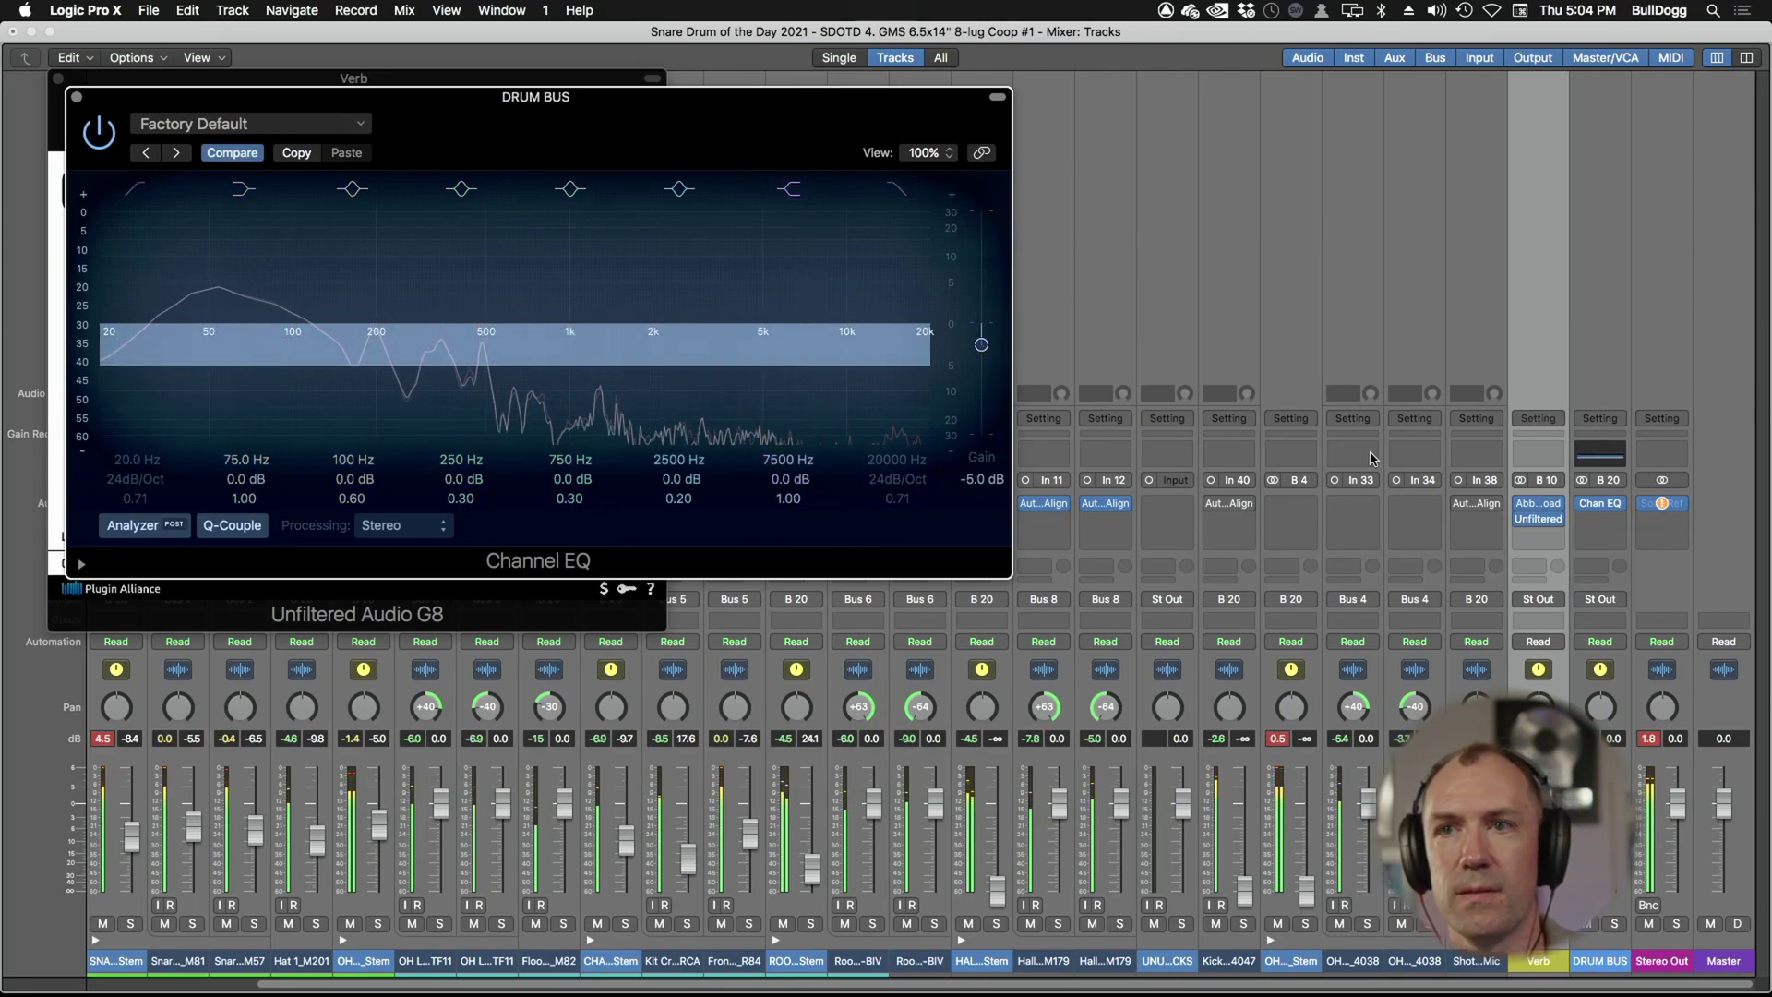
- Insert Claro after the Channel EQ on the DRUM BUS and boost its High band to 1.91 with the frequency at 6.6 kHz
left_click(1603, 518)
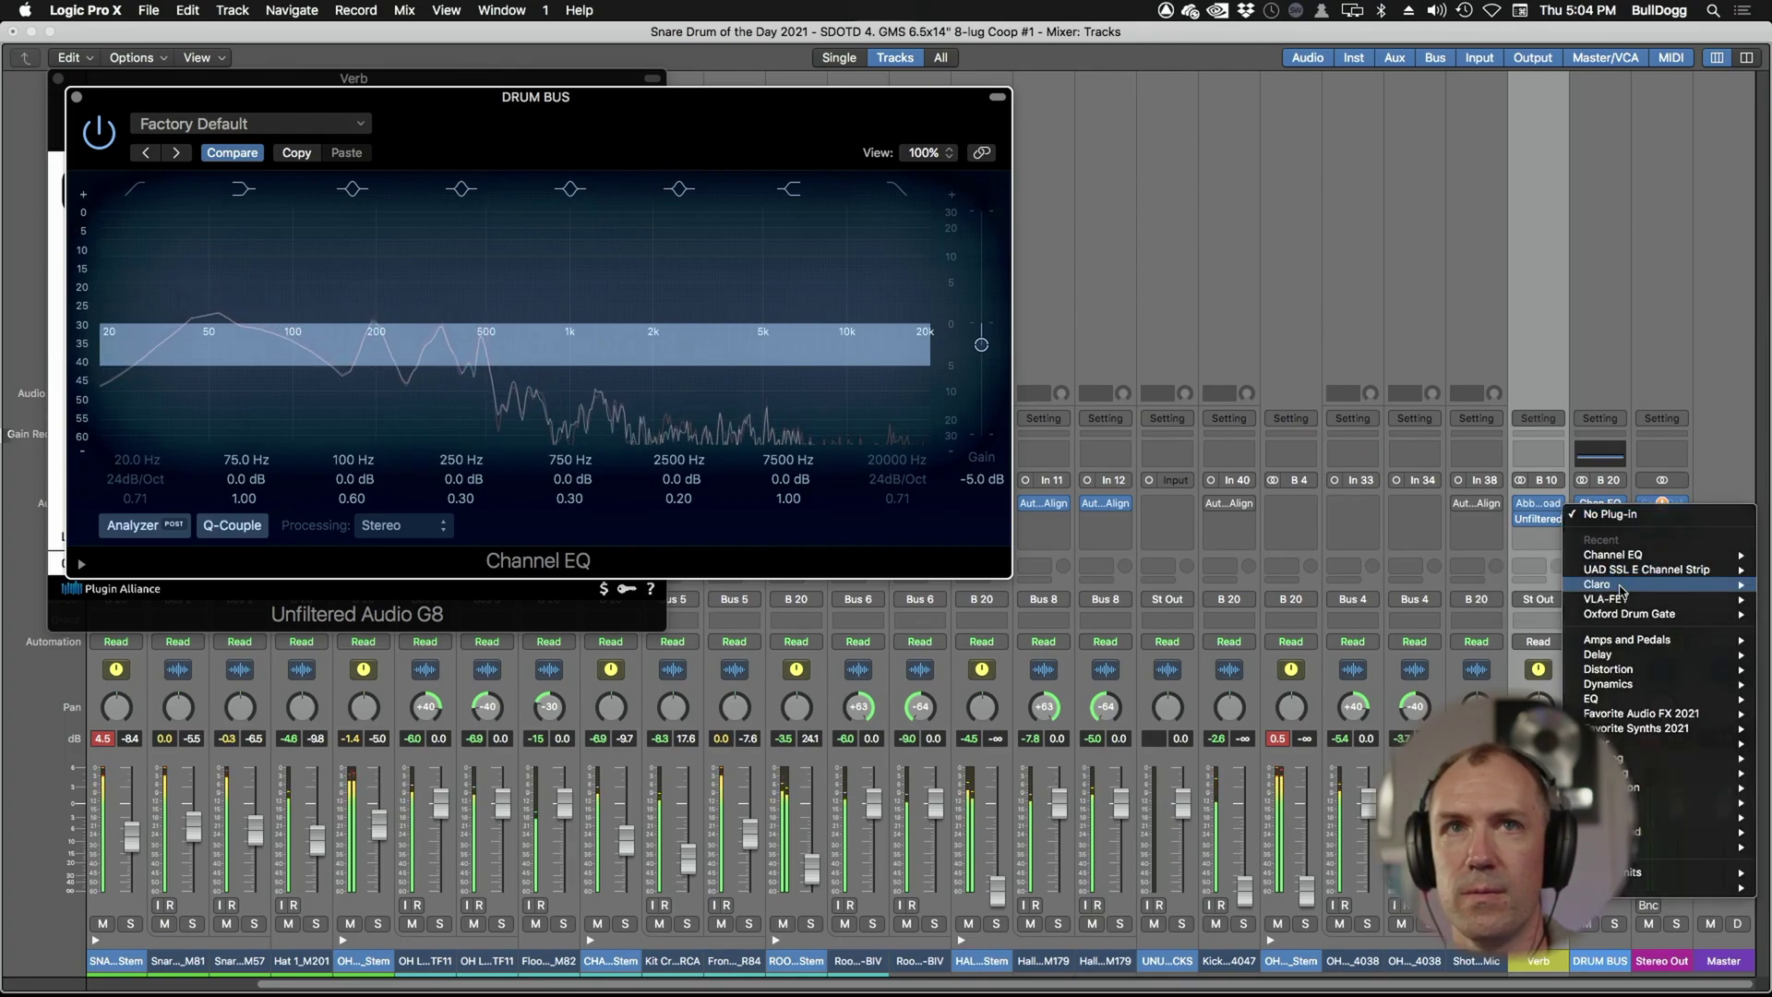
left_click(1621, 587)
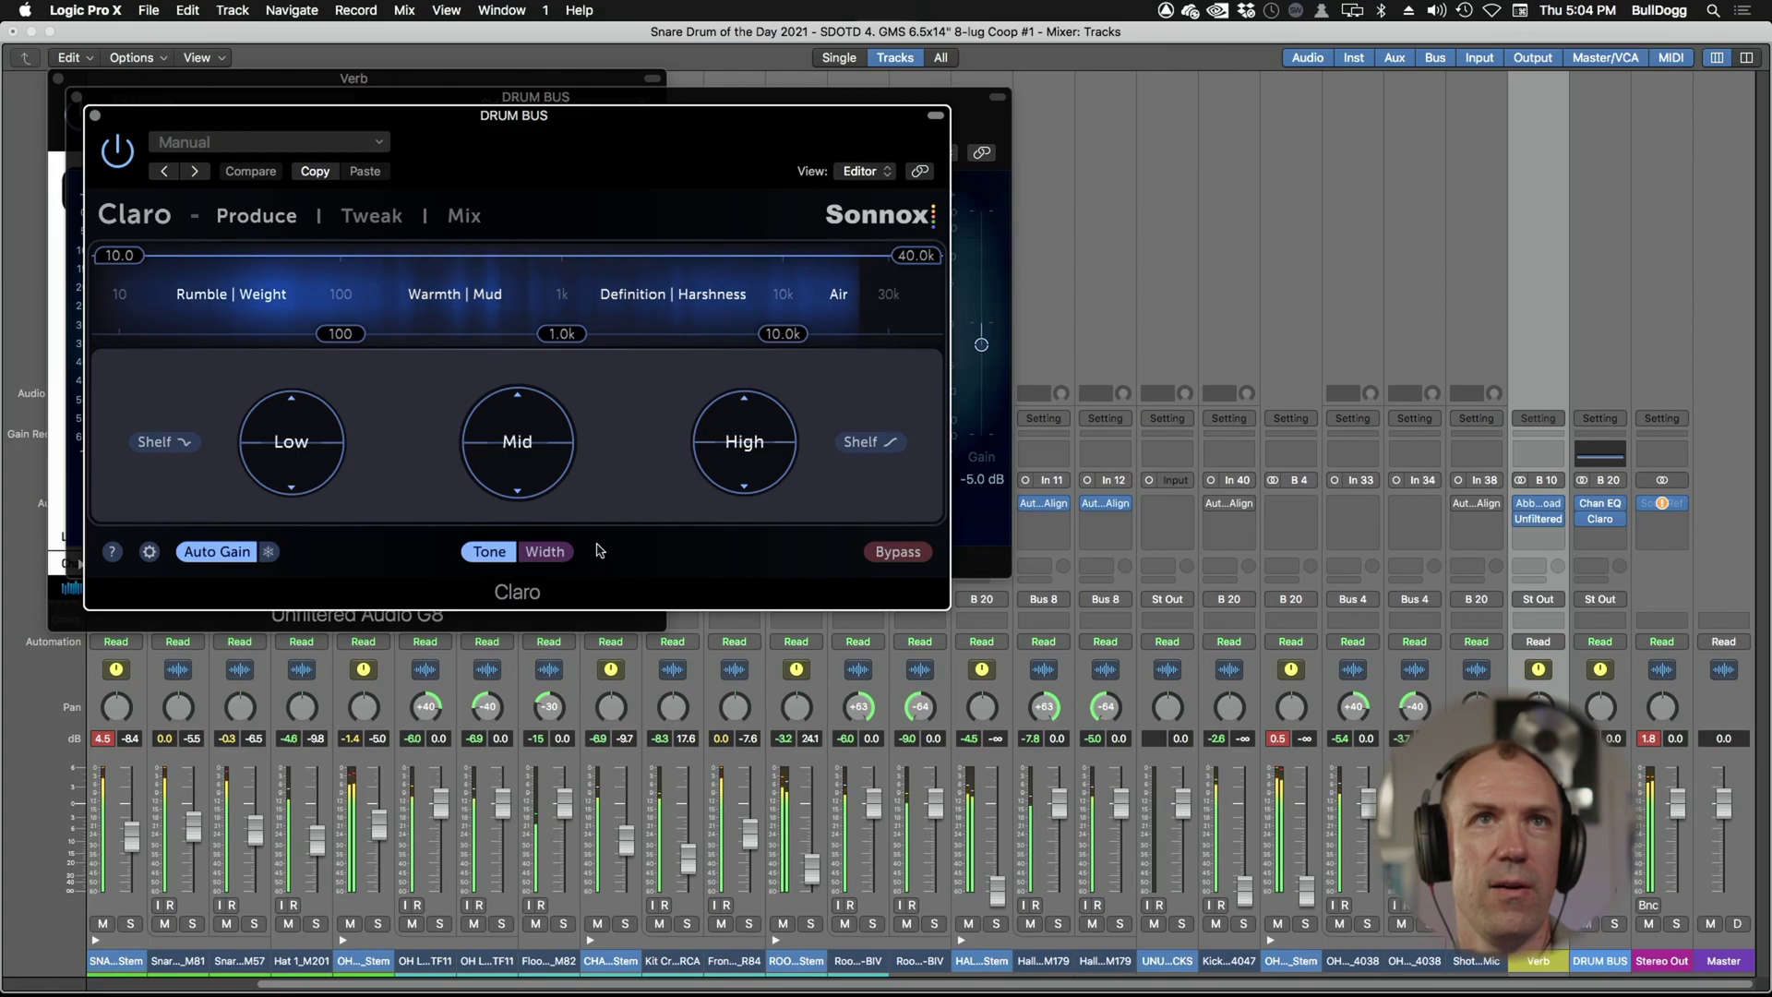
left_click_drag(744, 453, 744, 413)
left_click_drag(782, 334, 744, 333)
left_click_drag(744, 434, 744, 452)
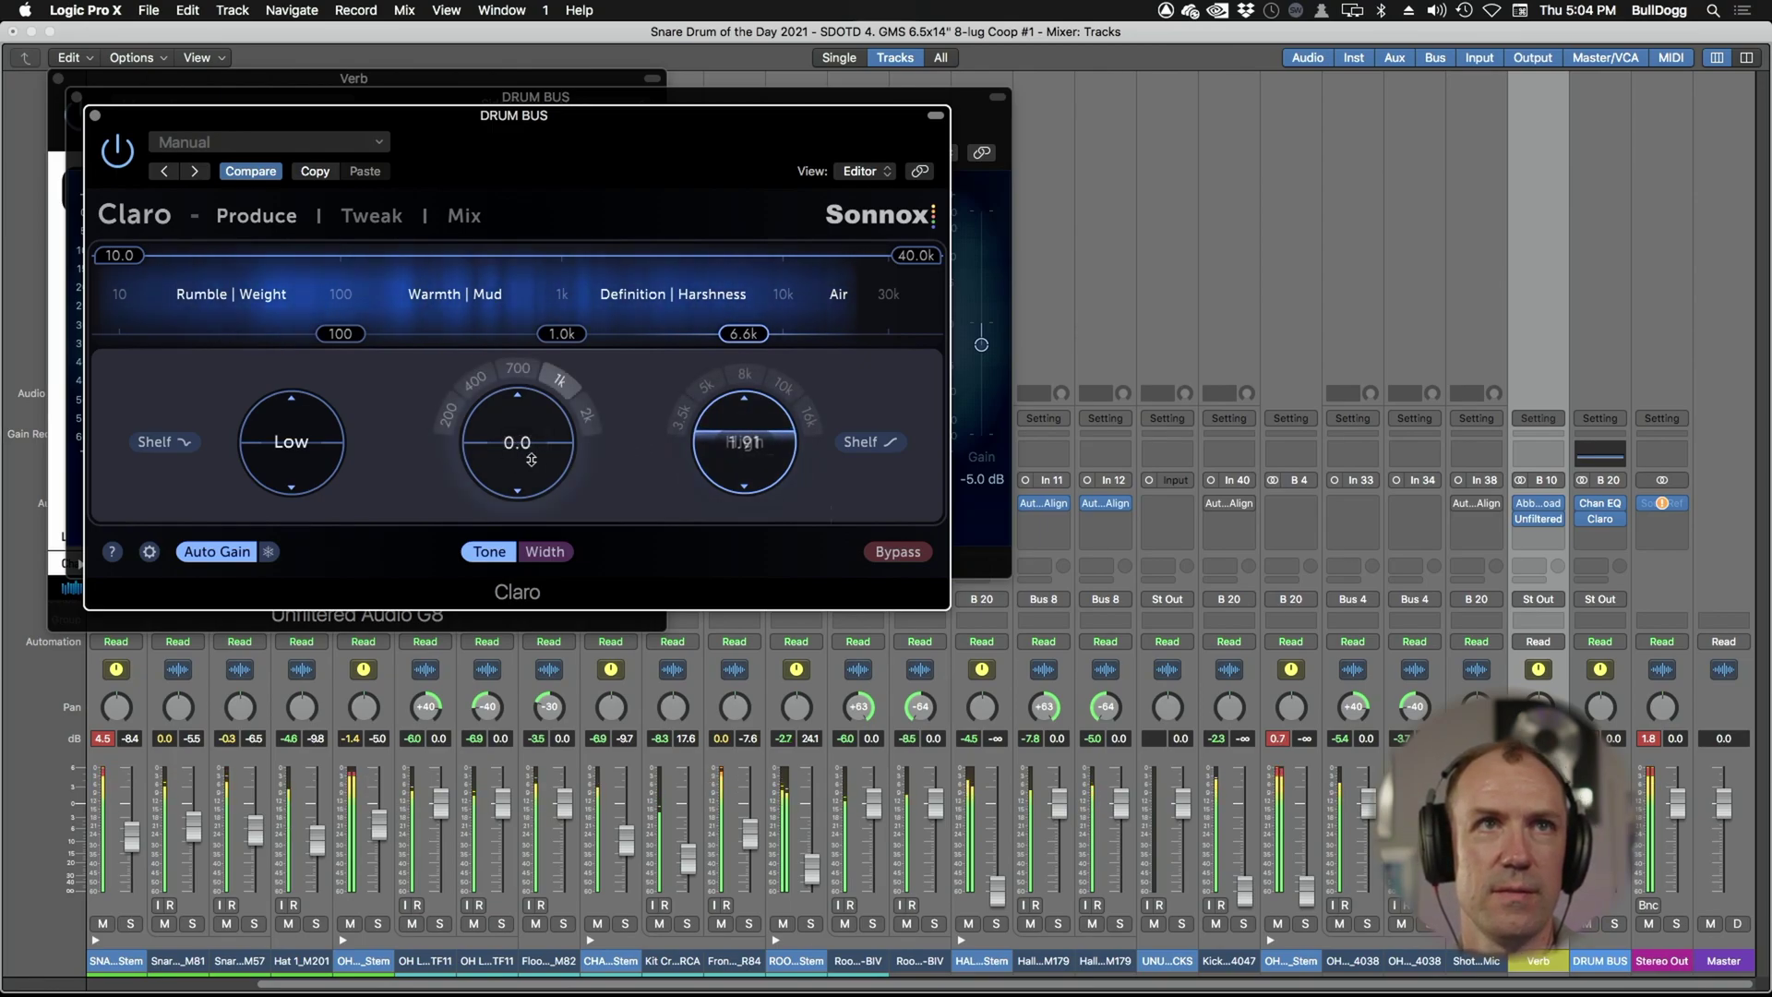
- Replace SoundID Ref on the Stereo Out with iZotope's Ozone 9 and run its Master Assistant
left_click(1675, 503)
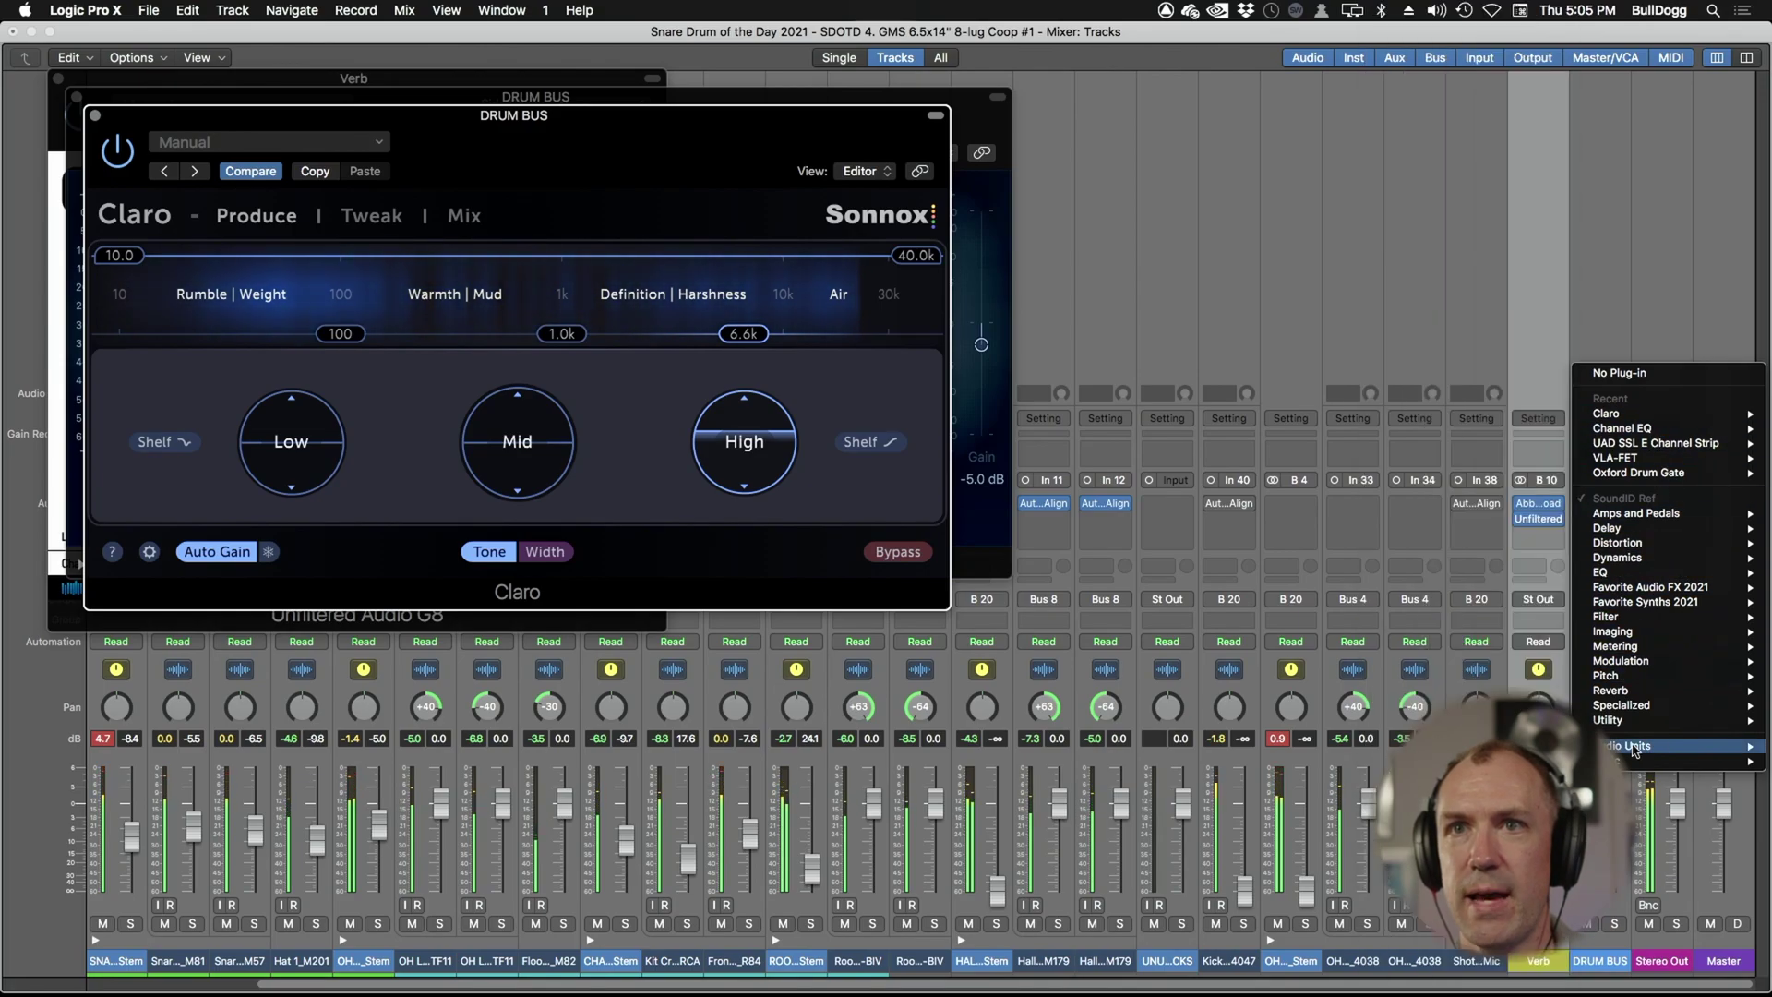
mouse_move(1624, 745)
scroll(1439, 766, "down", 3)
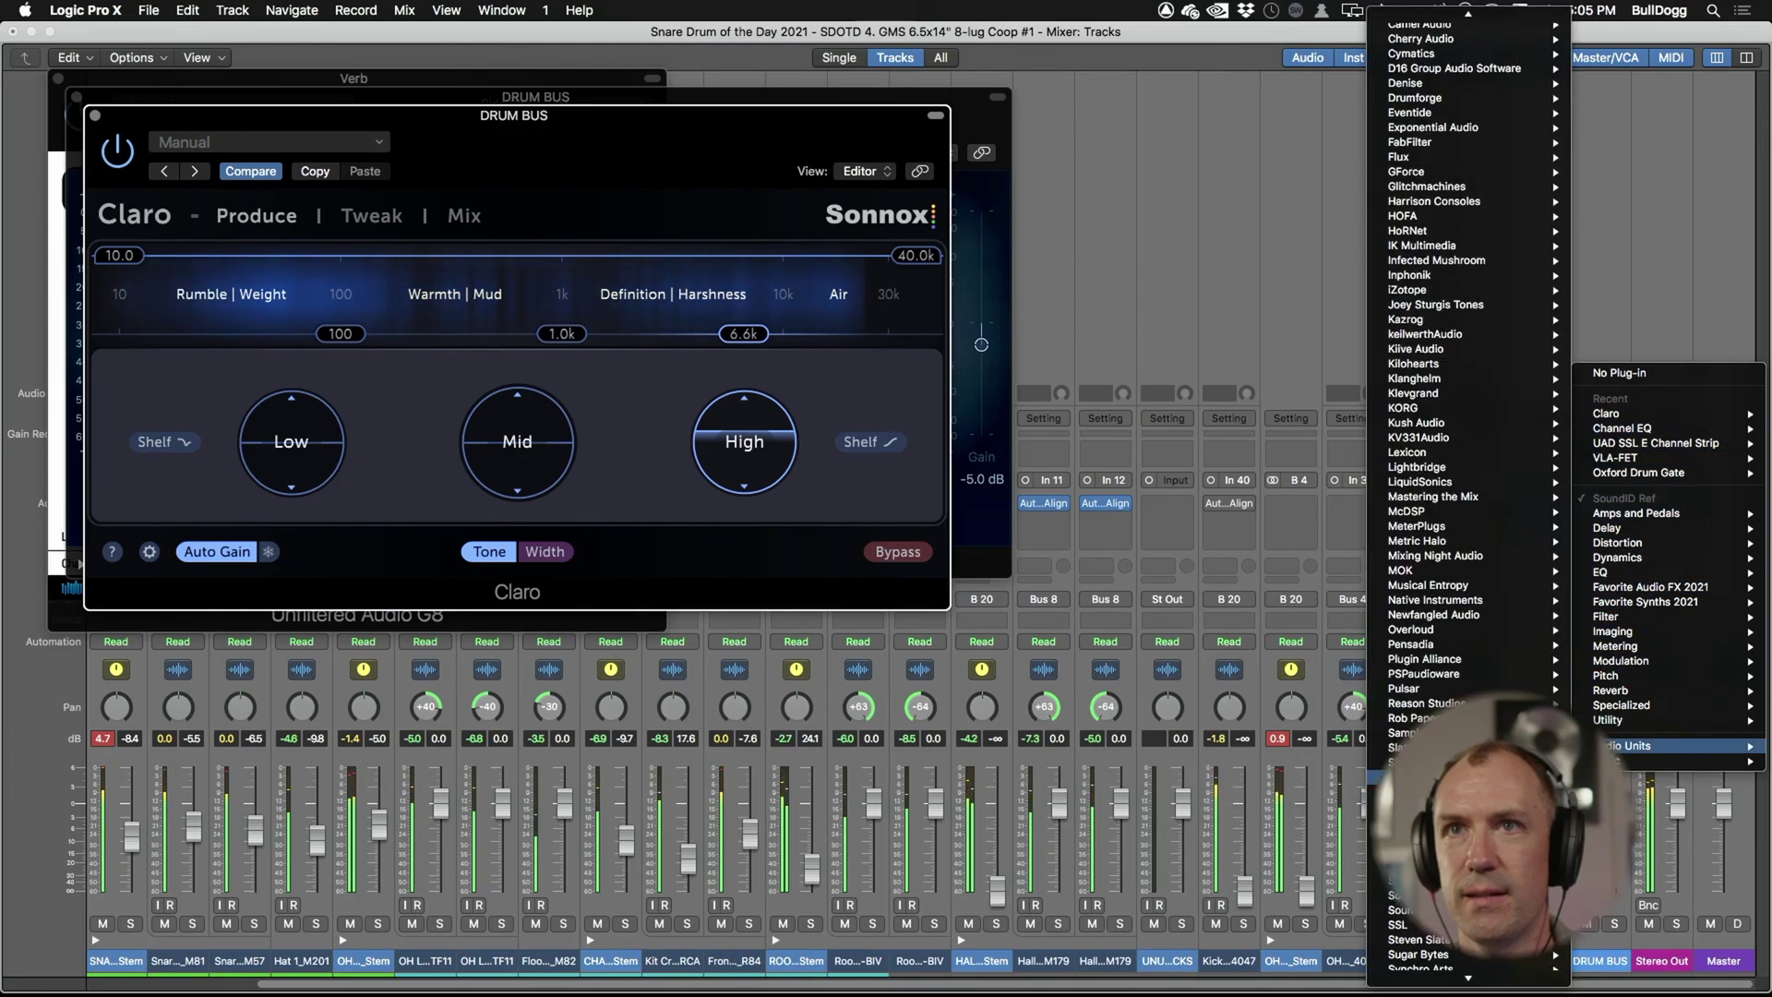
mouse_move(1403, 768)
scroll(1458, 600, "up", 5)
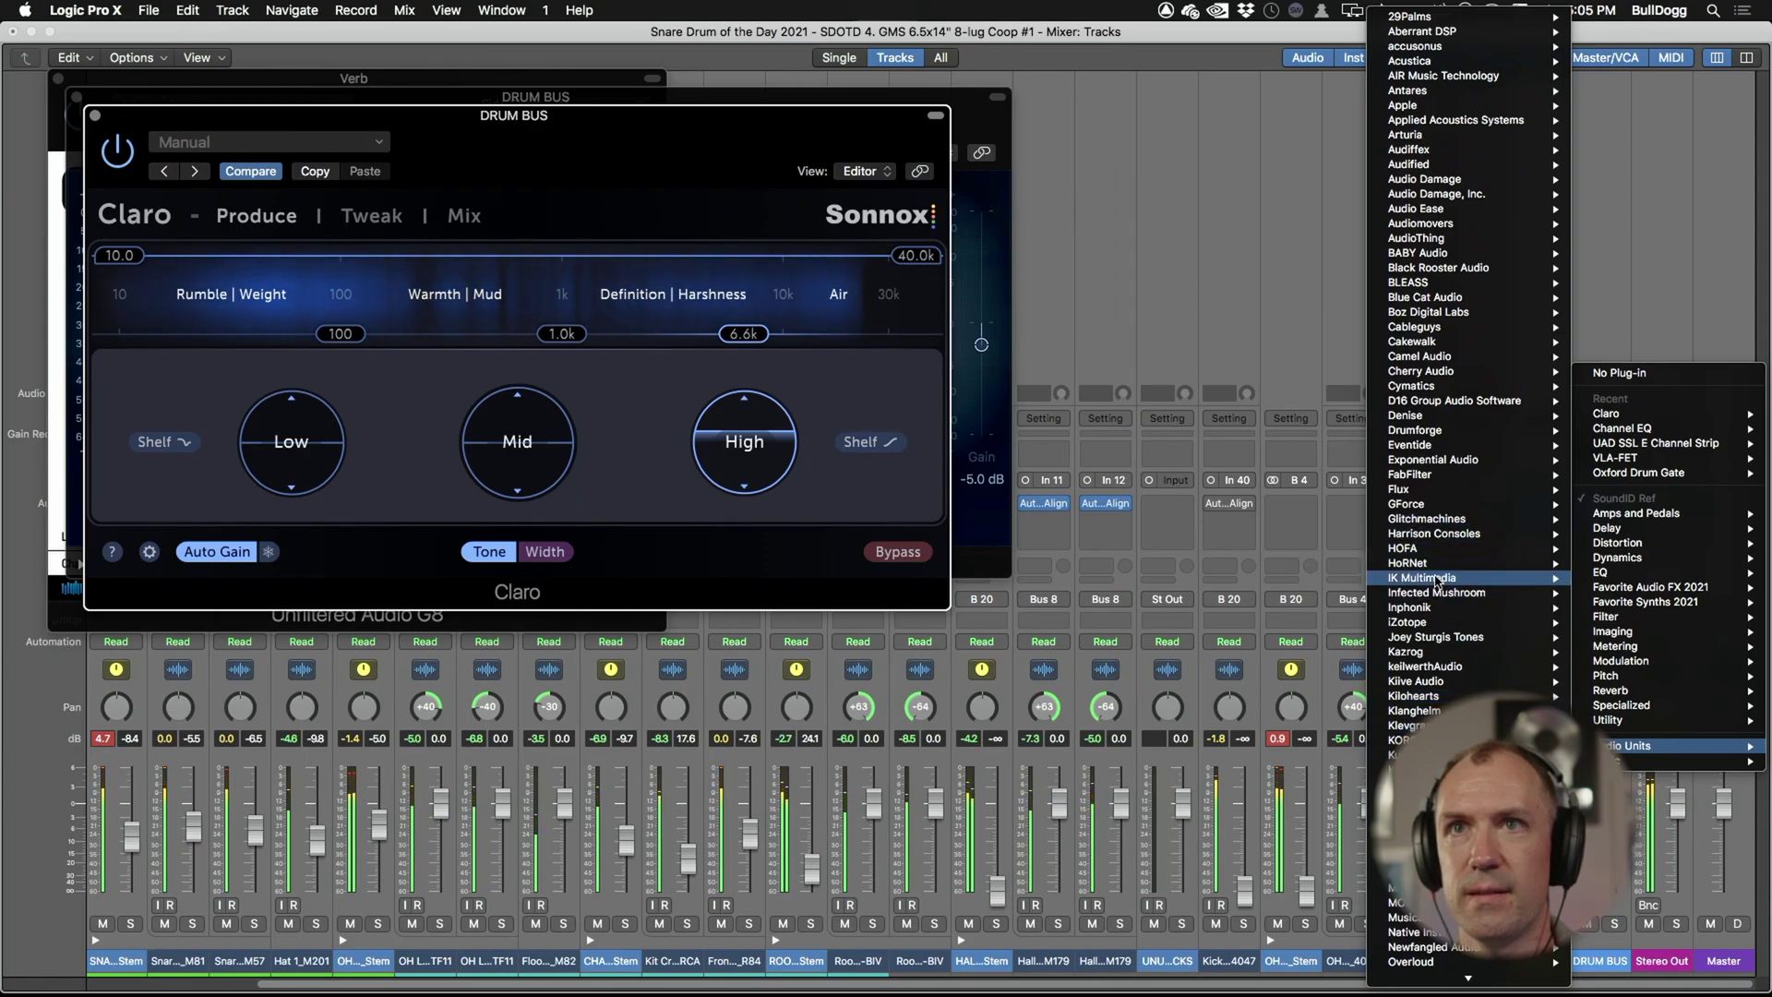
mouse_move(1433, 611)
scroll(1237, 646, "down", 5)
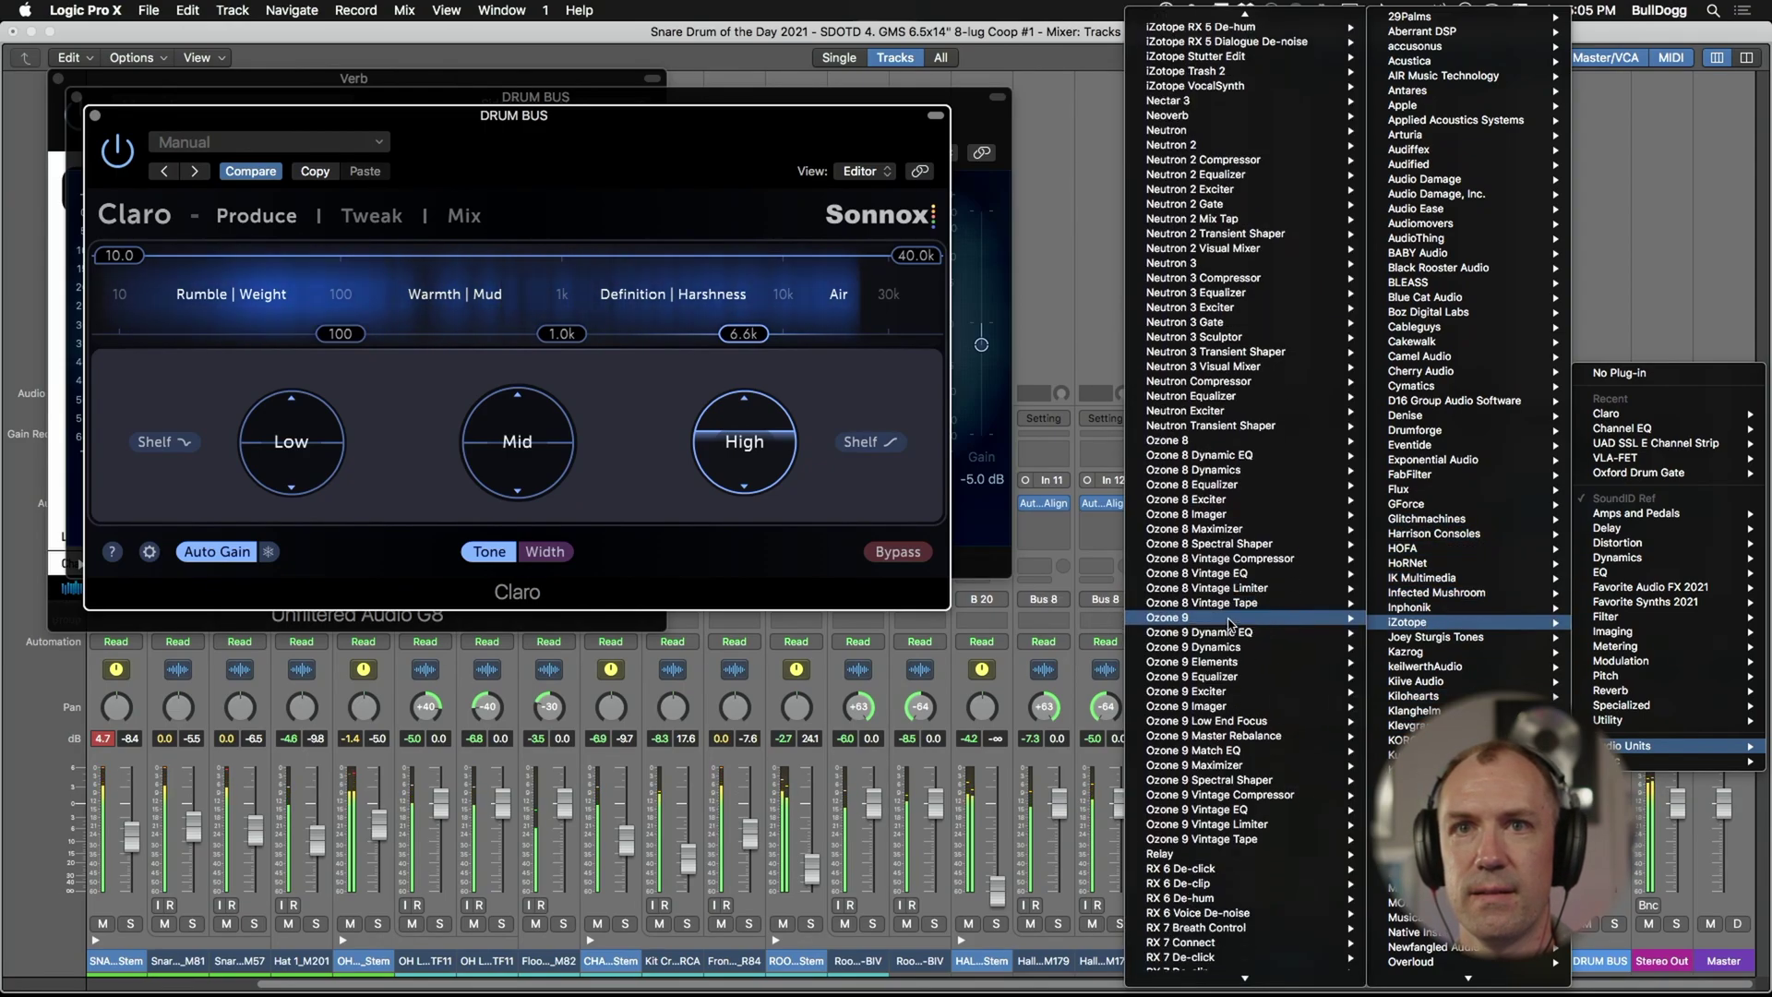
left_click(1239, 633)
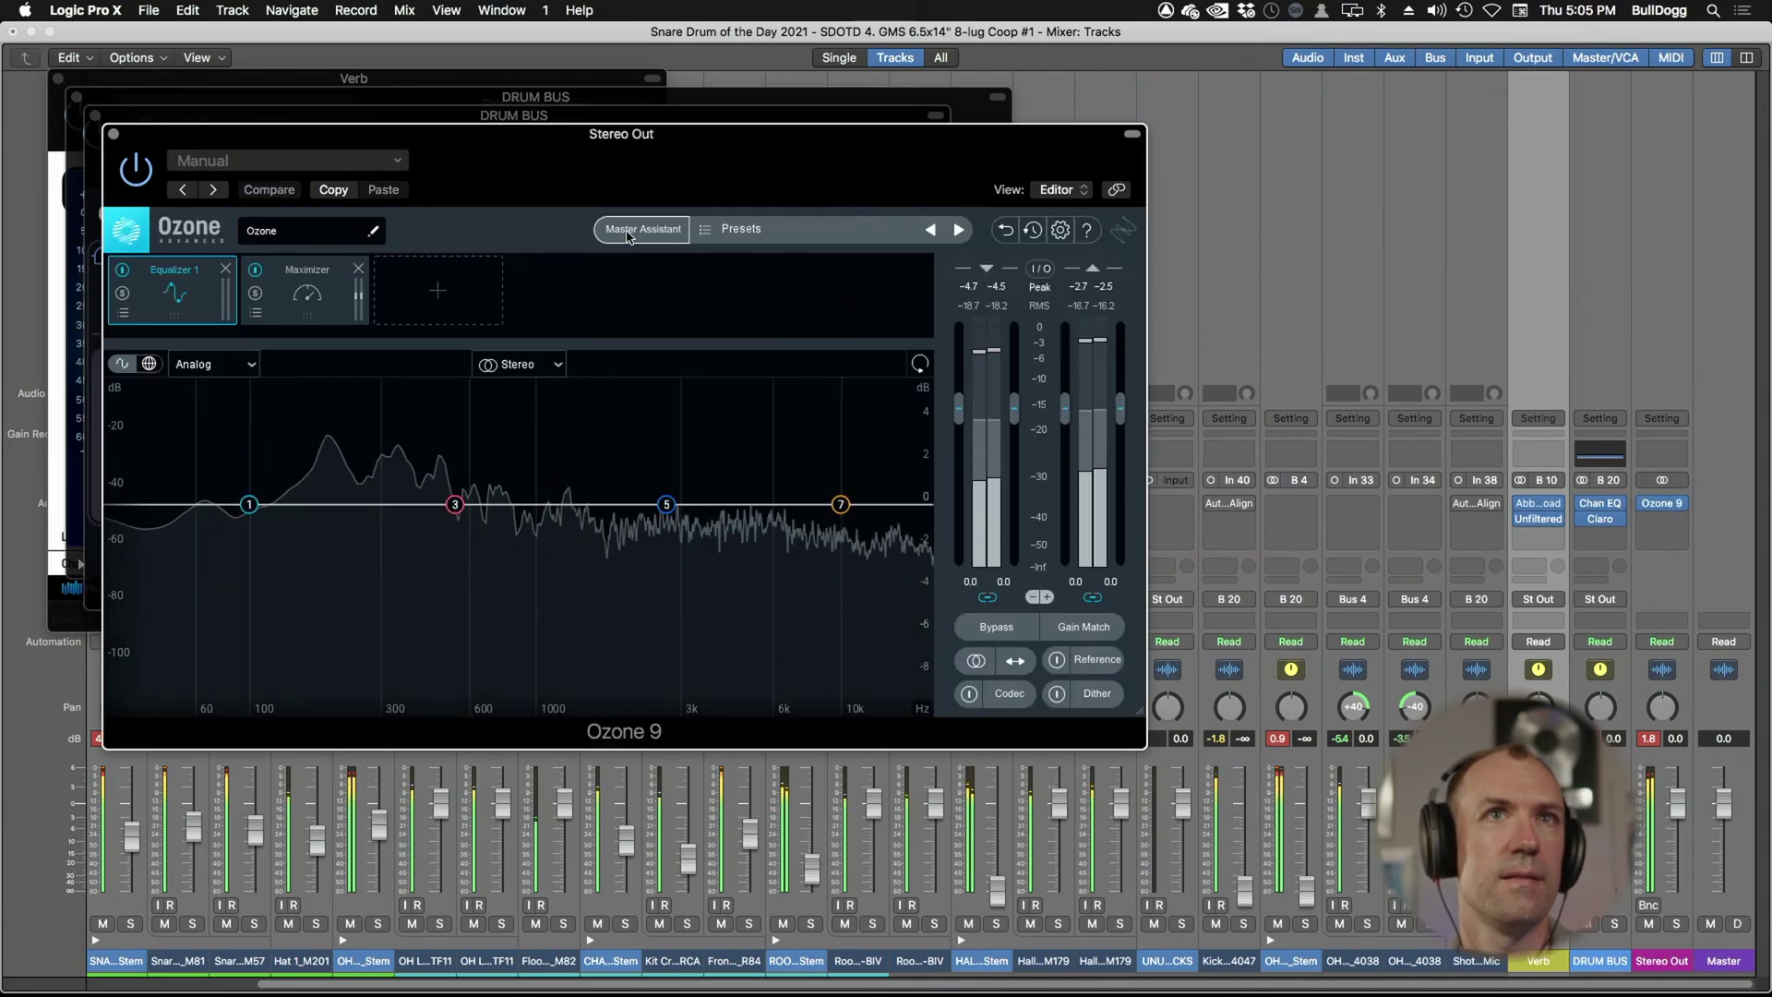
left_click(624, 626)
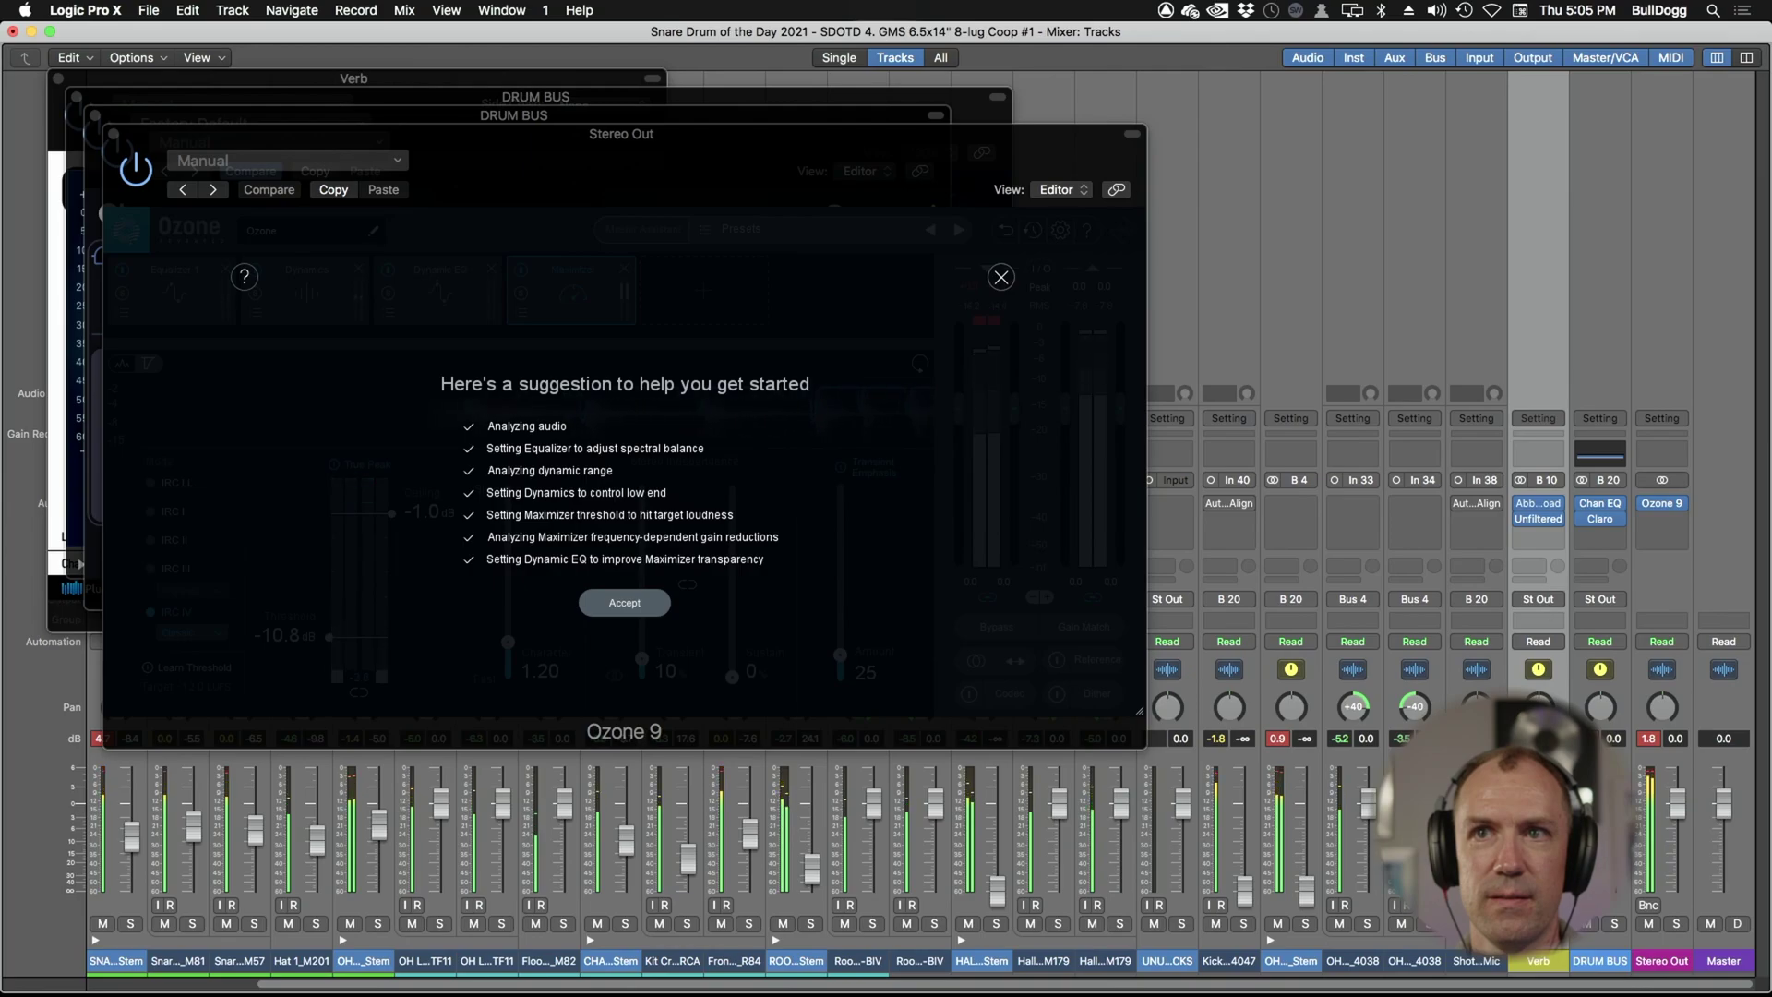
- Insert Claro after the G8 gate on the Verb channel, with Mid at -3.13 at 500 Hz and High at 5.56 at 4.2 kHz
left_click(1550, 532)
left_click(1456, 587)
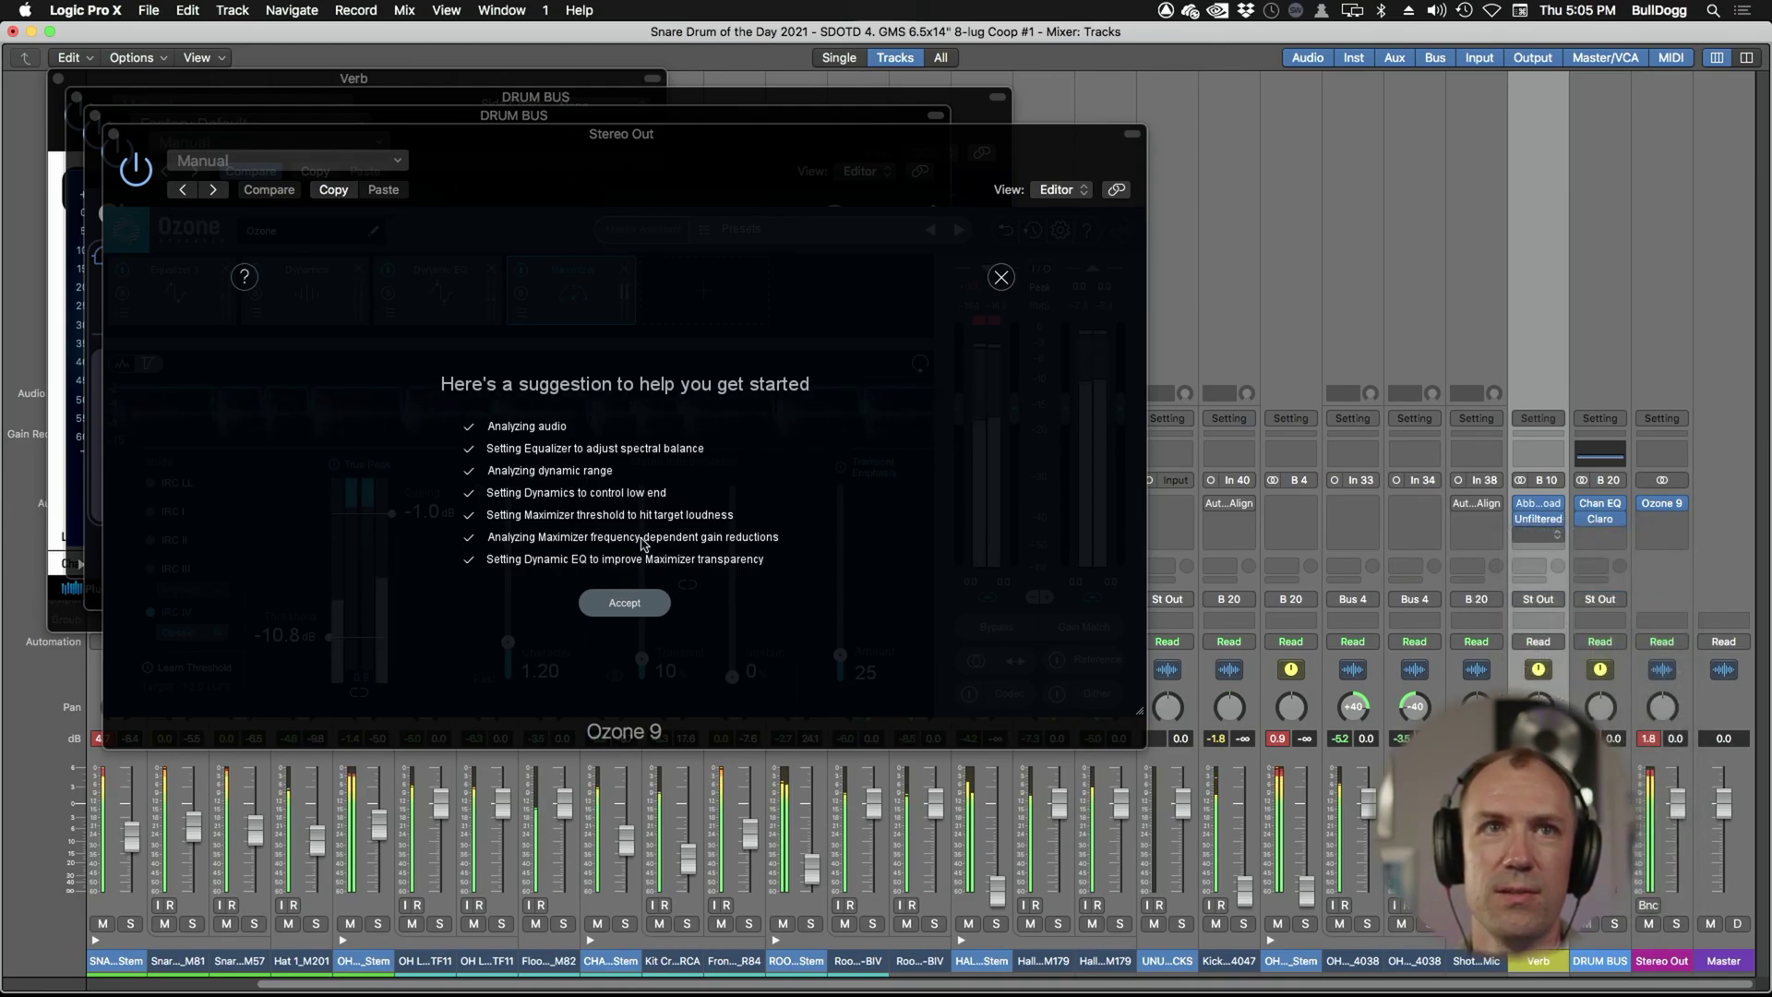
left_click_drag(554, 478, 544, 461)
left_click_drag(557, 370, 510, 370)
left_click_drag(554, 478, 553, 523)
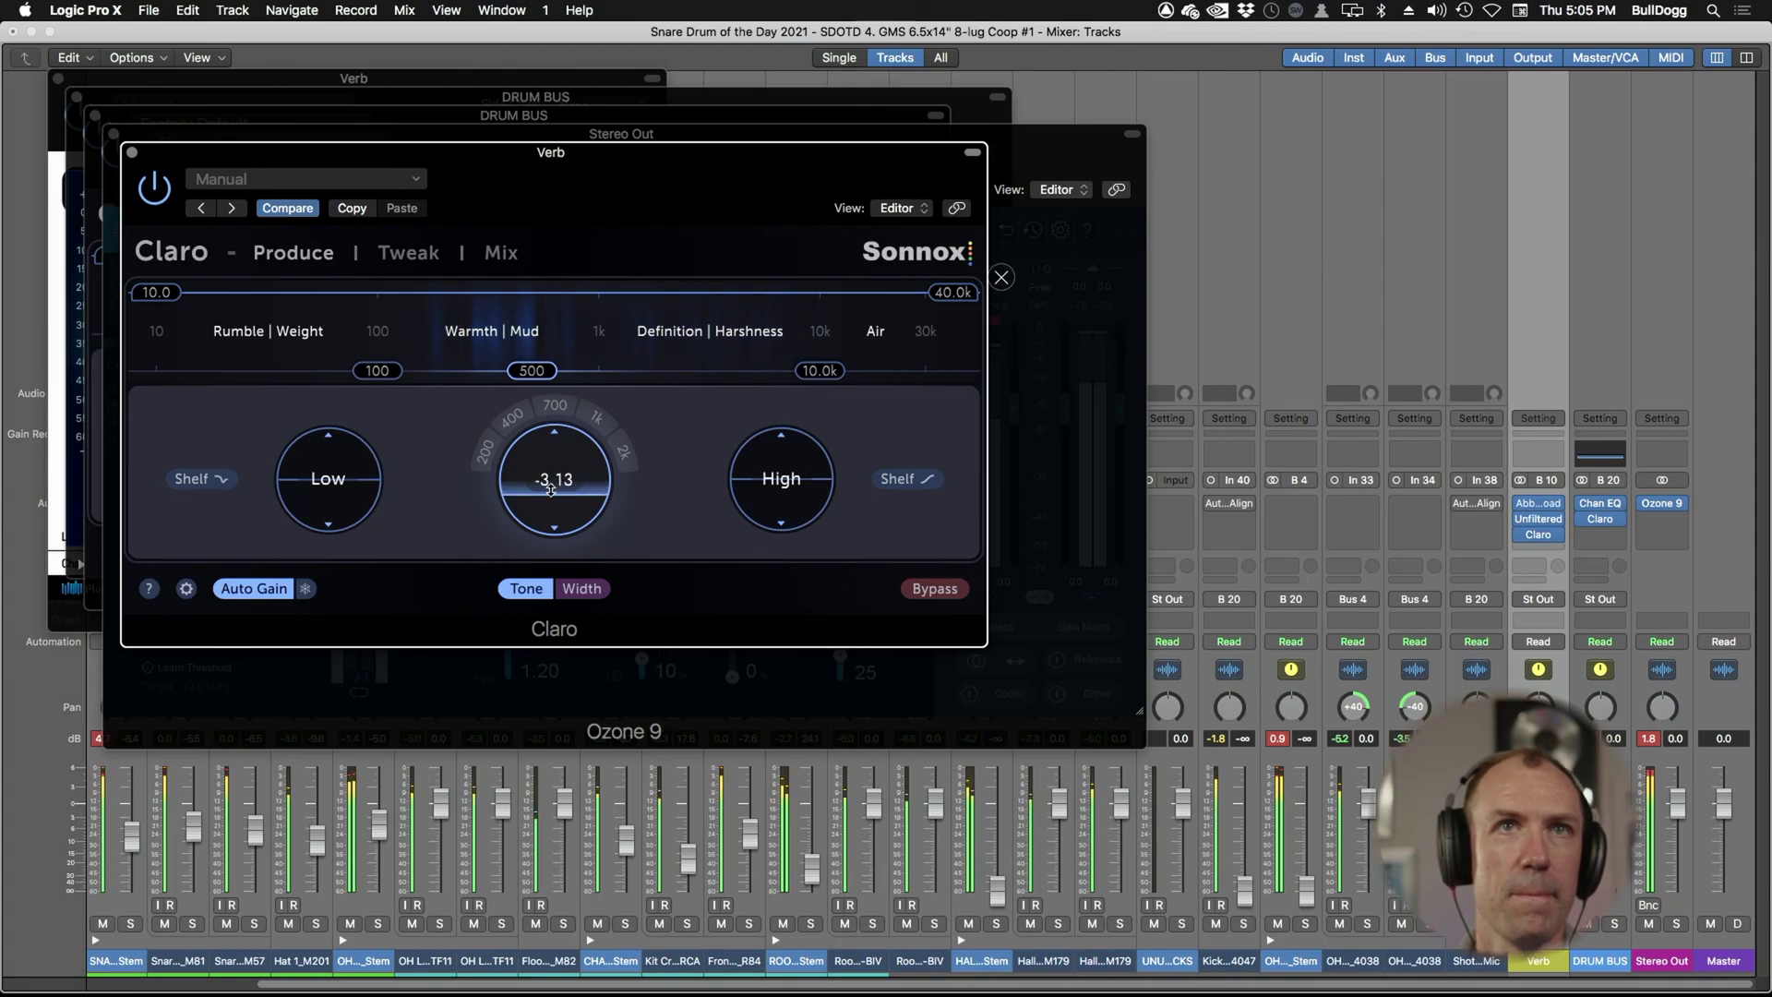
left_click_drag(819, 371, 737, 370)
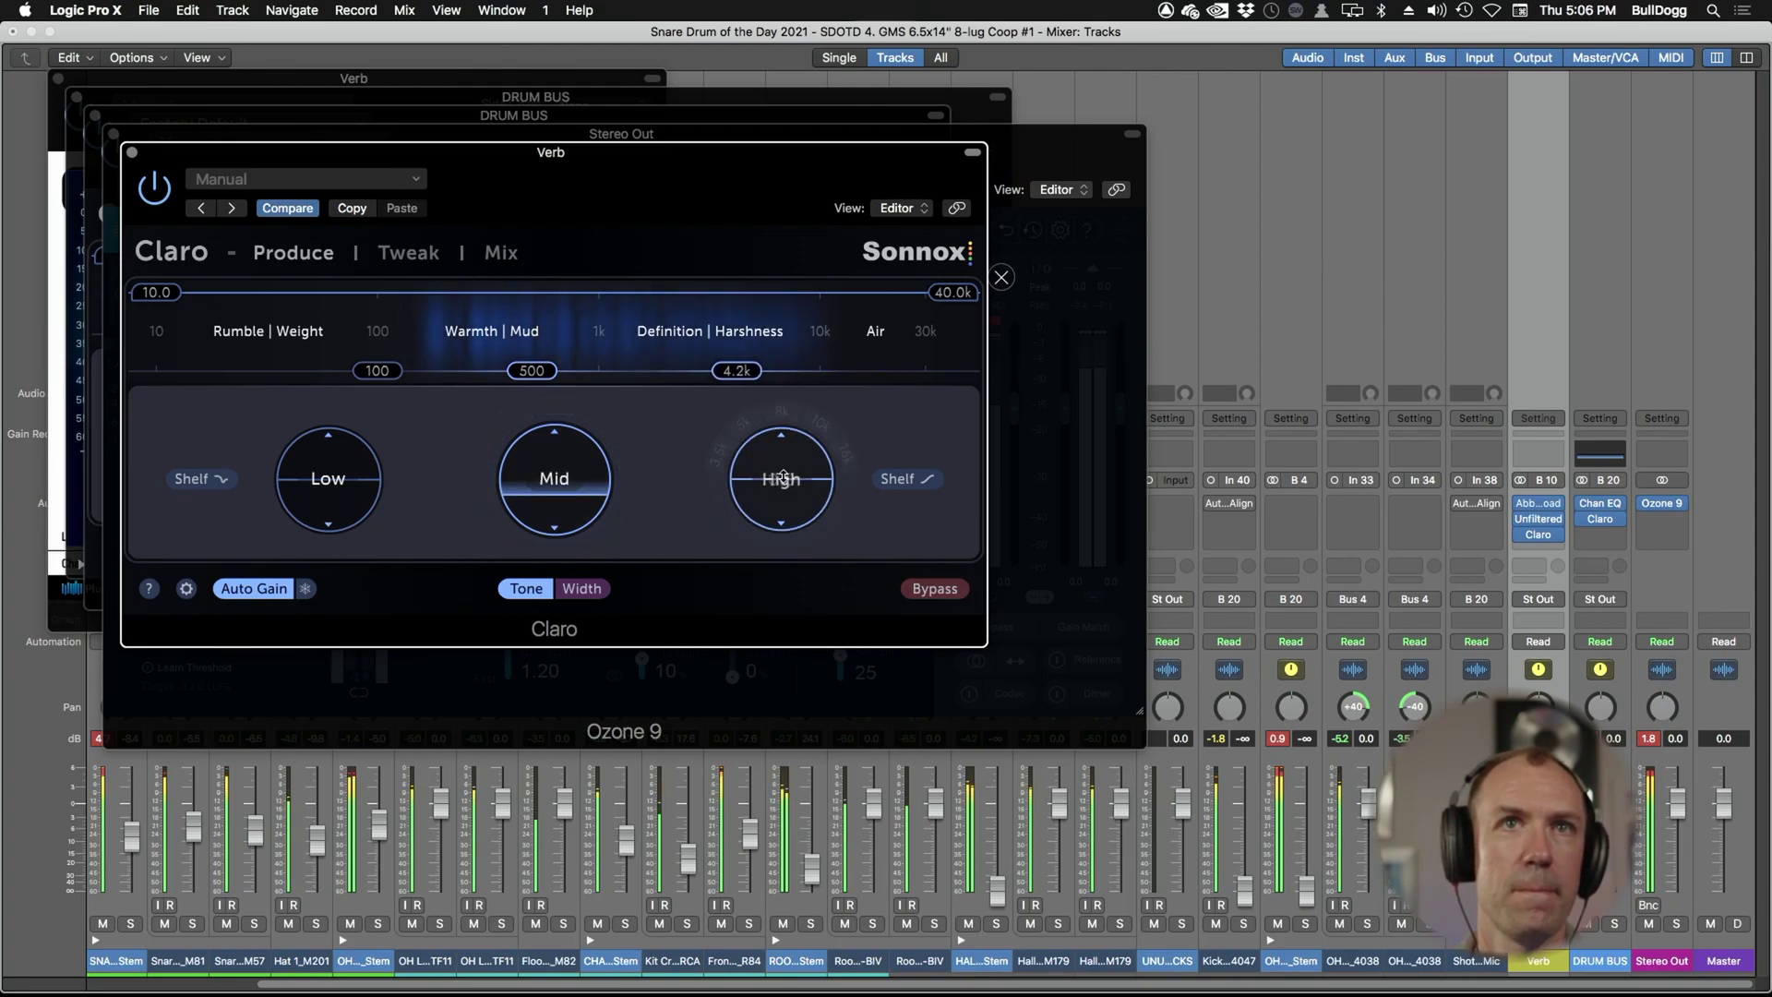
mouse_move(781, 478)
left_mouse_down()
mouse_move(781, 425)
mouse_move(780, 450)
left_mouse_up()
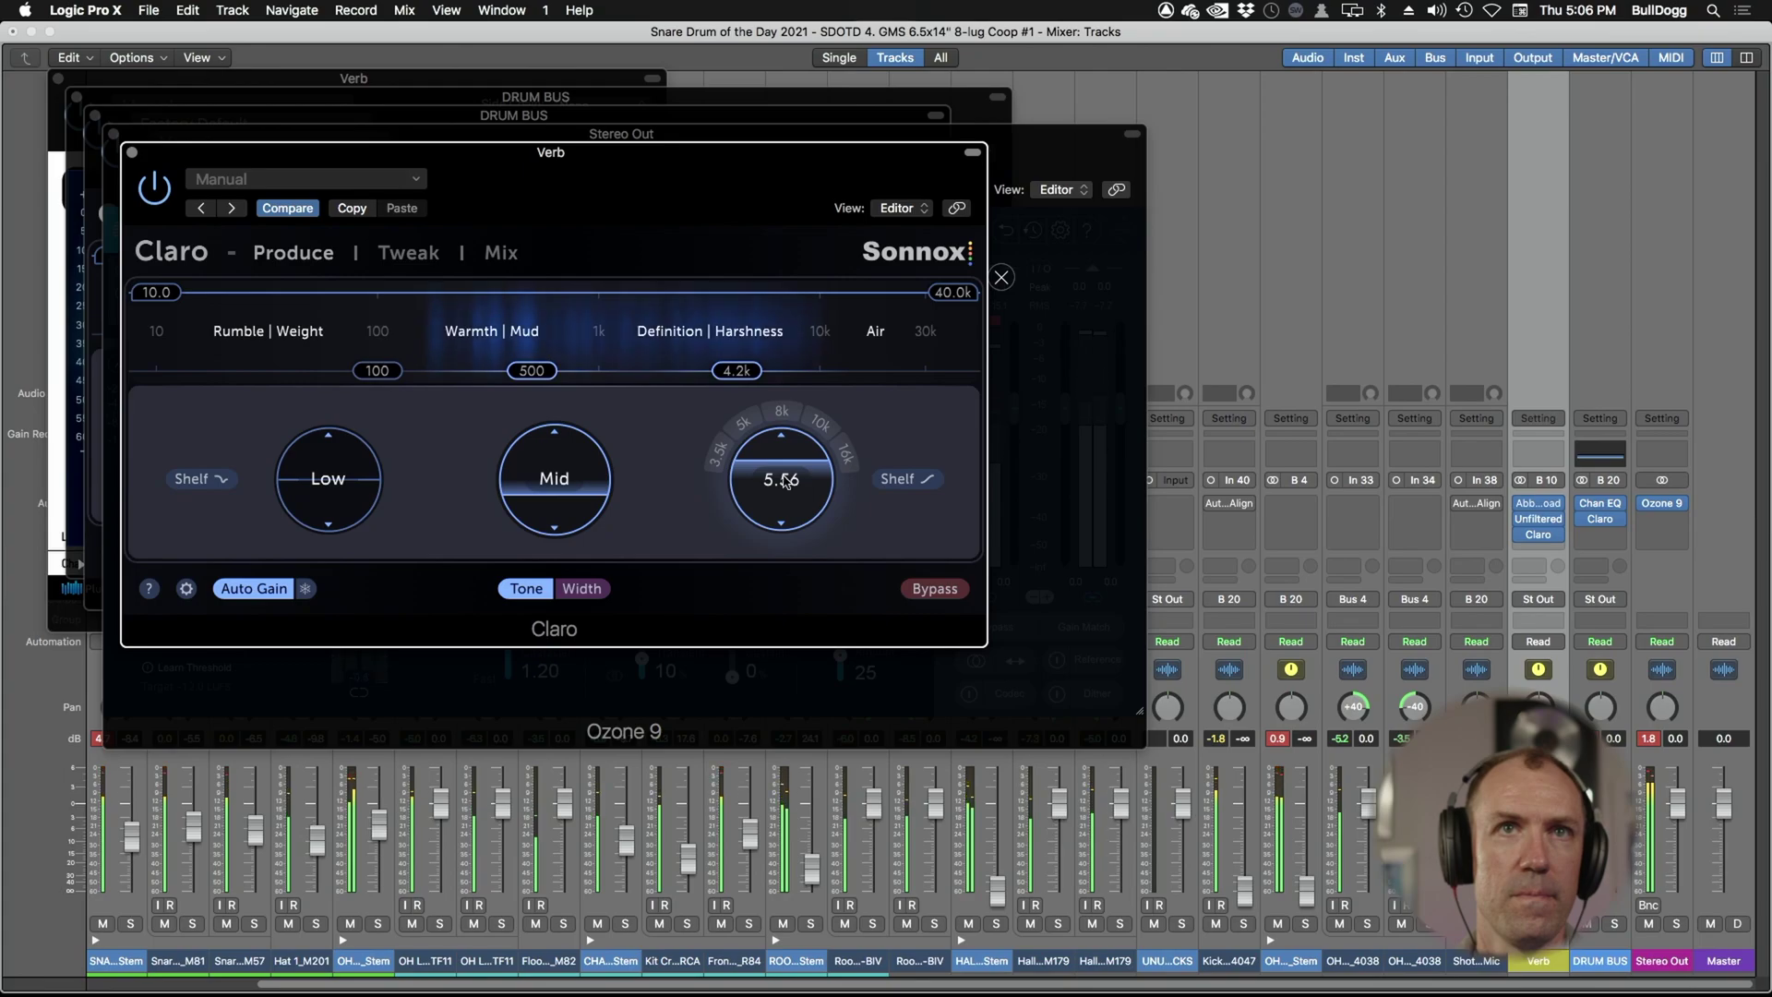
- Bring up the Verb channel's G8 gate and set its hold to 30.8 ms and release to 136 ms
left_click(1539, 521)
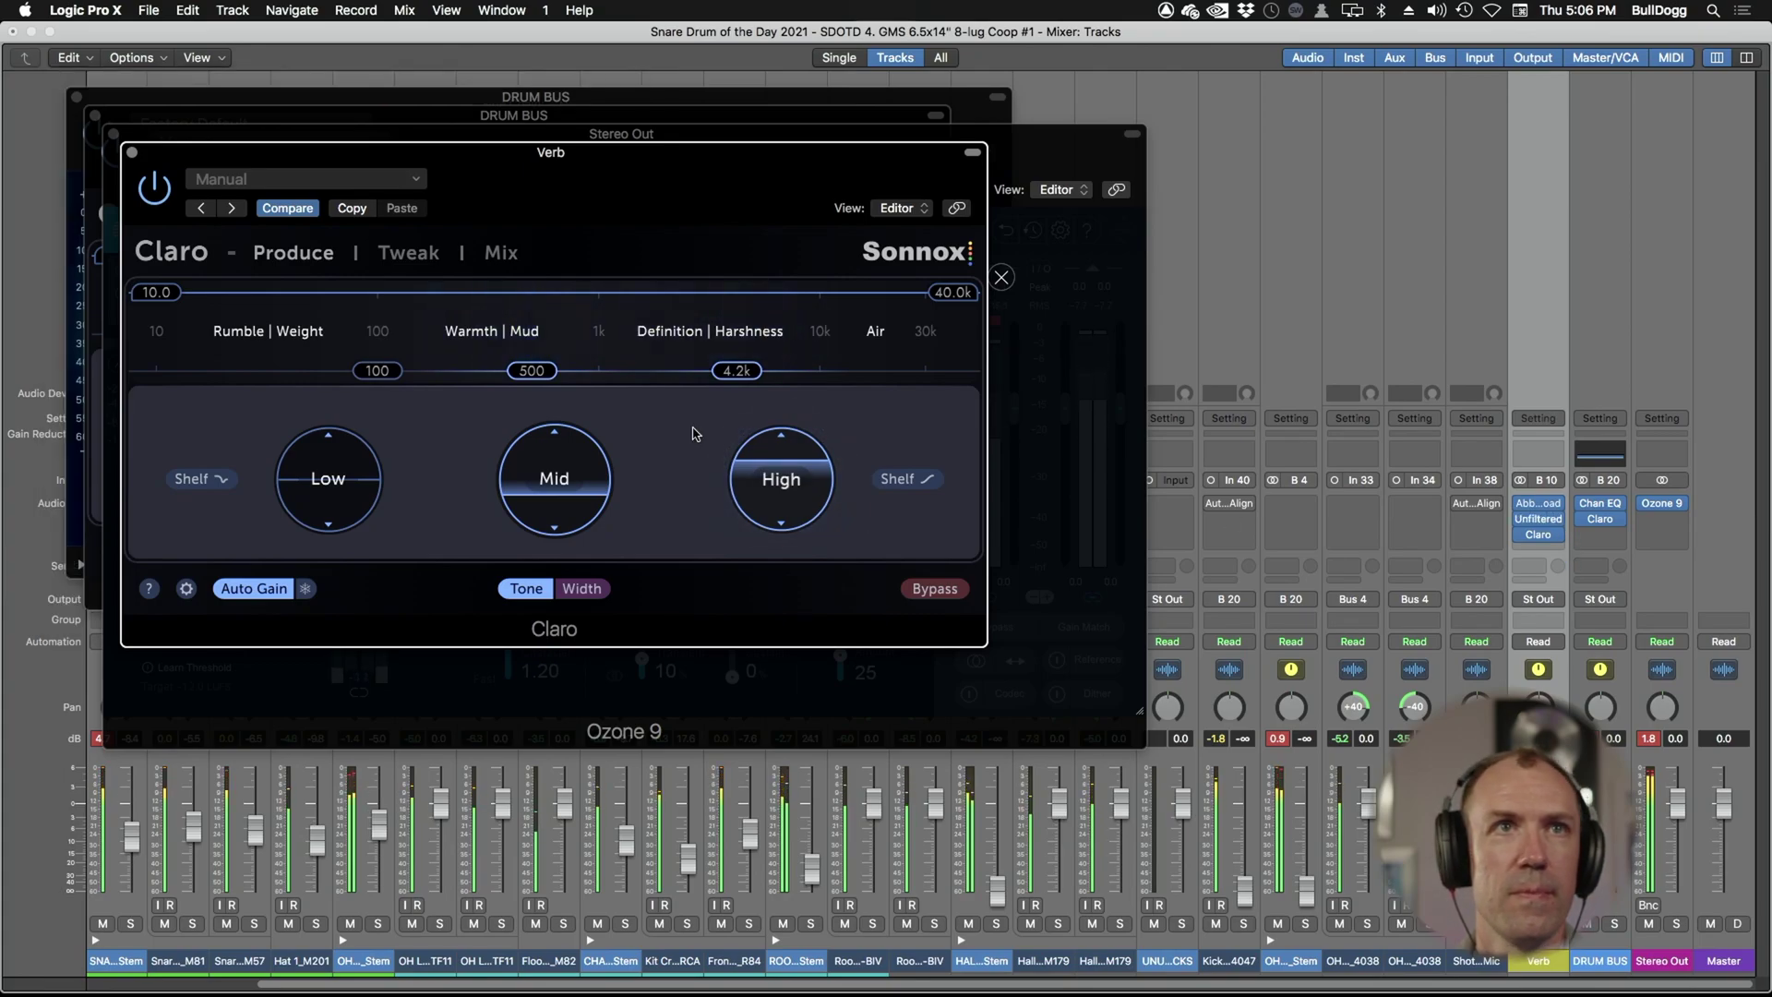
left_click(1538, 519)
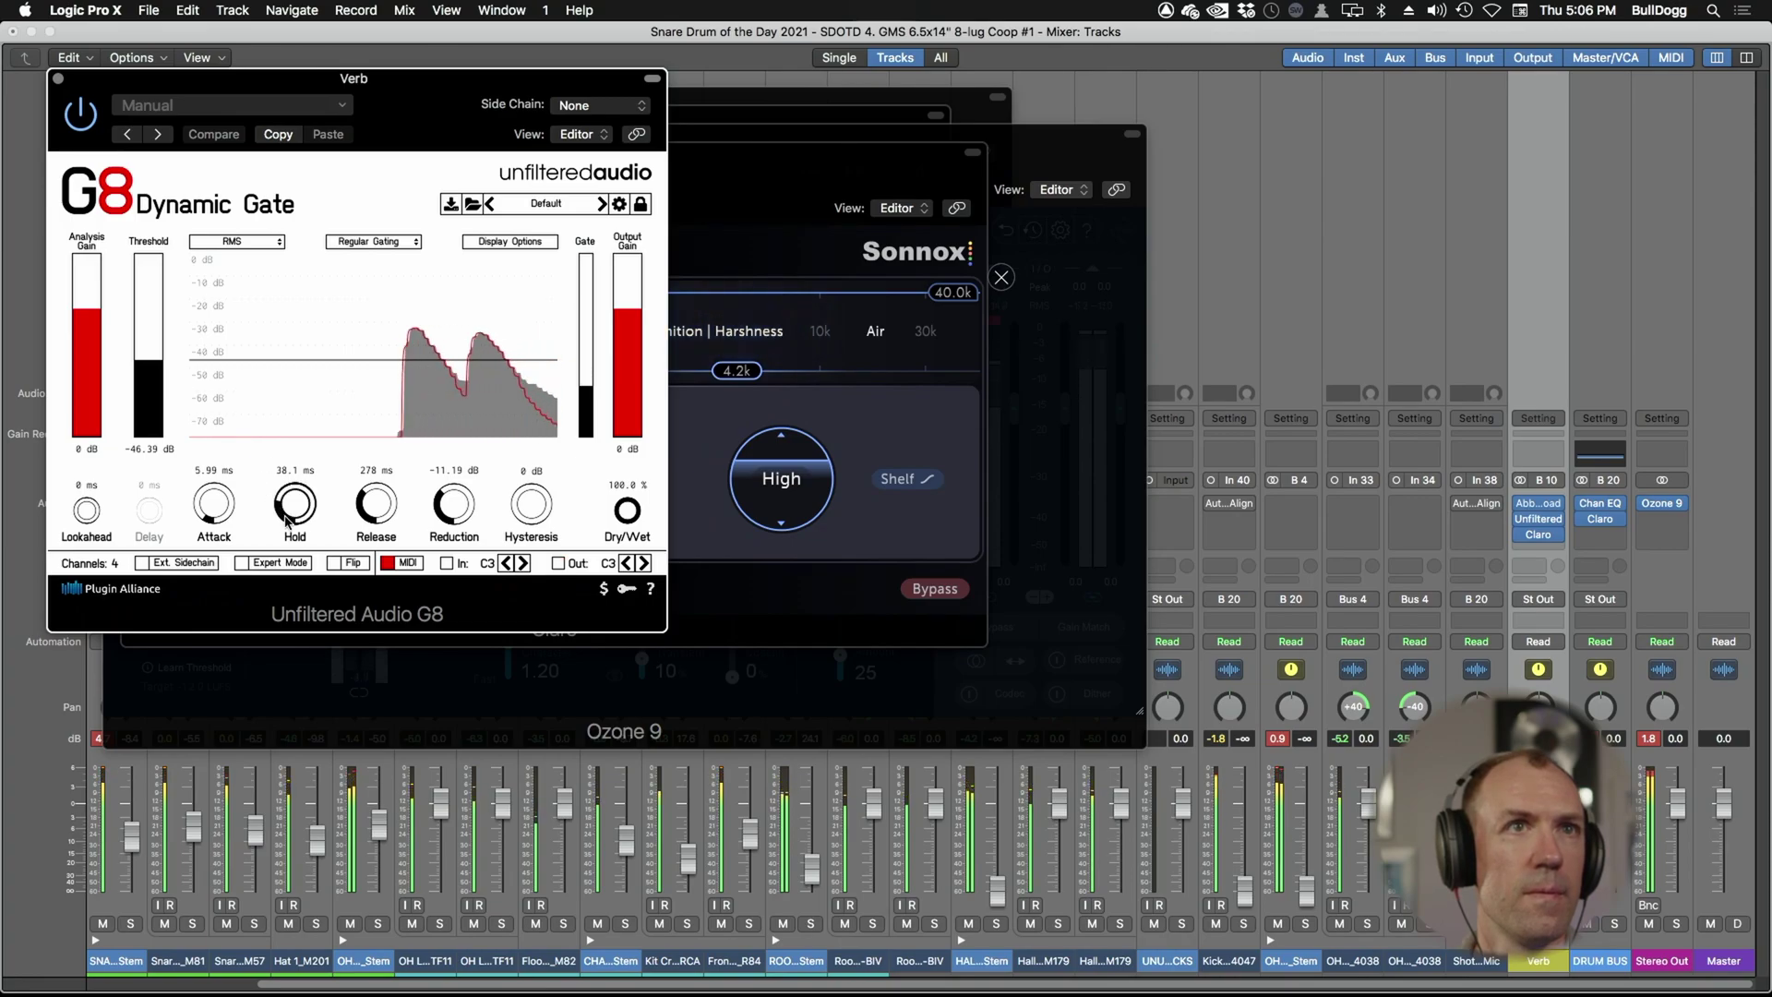
left_click_drag(291, 510, 382, 527)
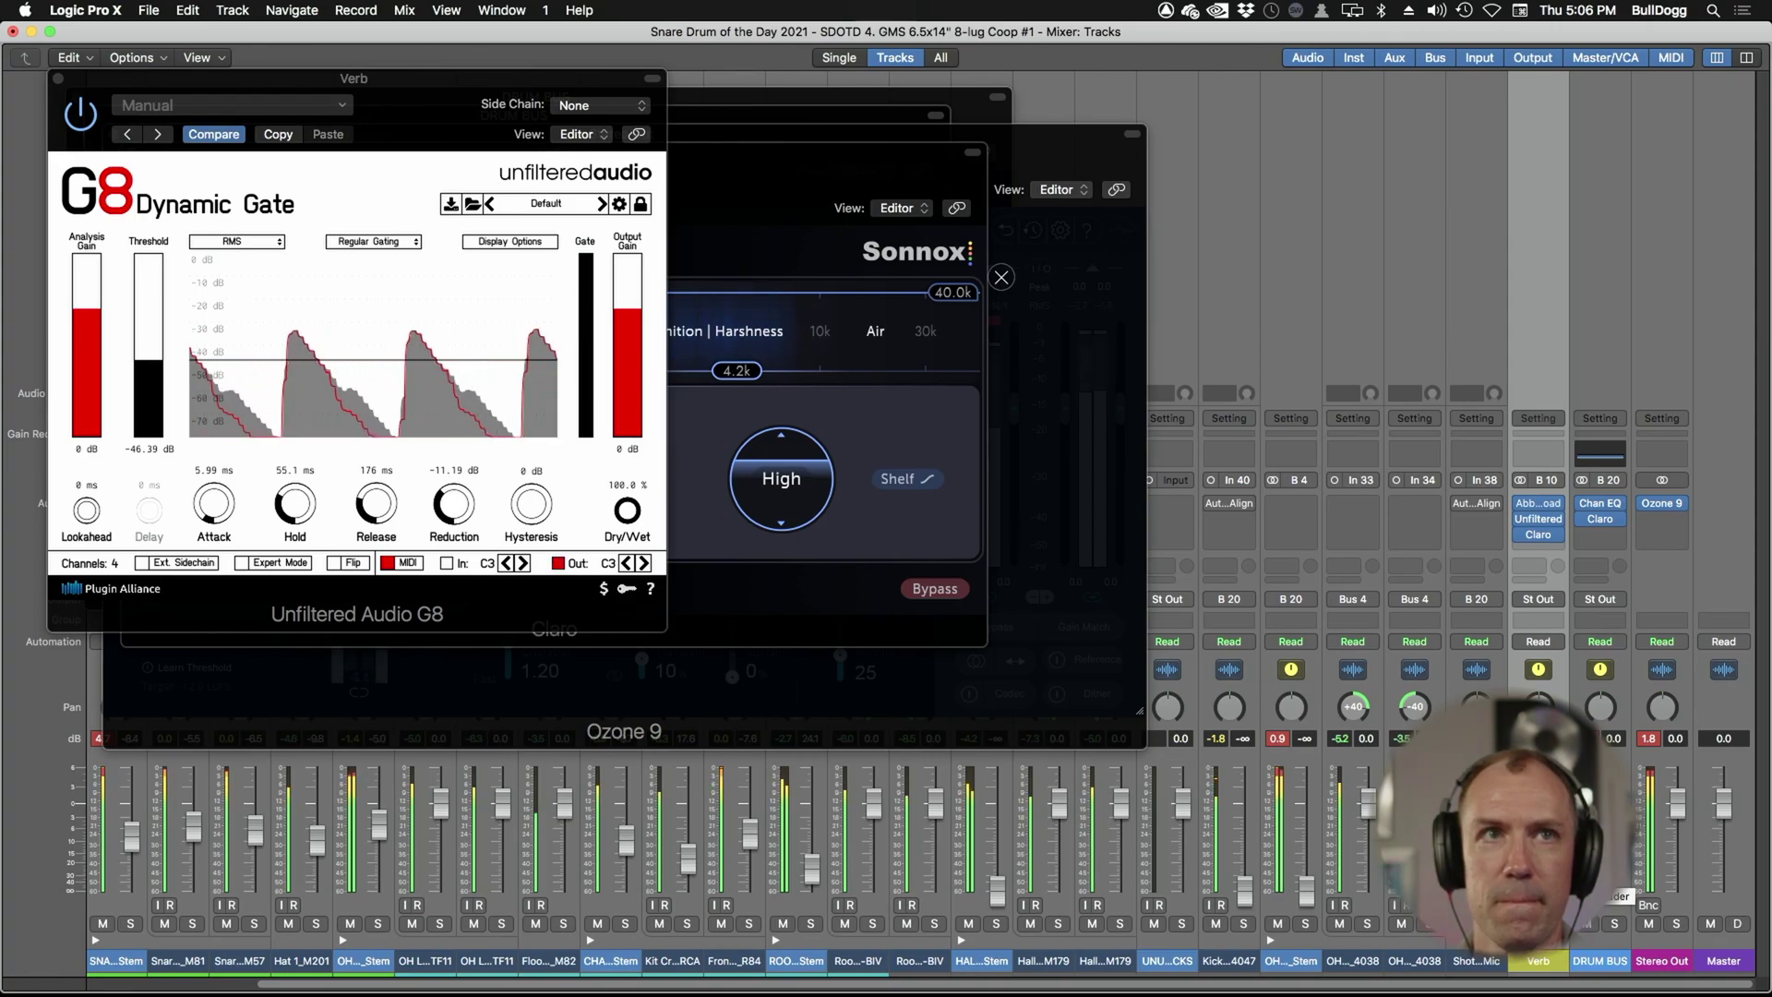
left_click_drag(375, 506, 294, 524)
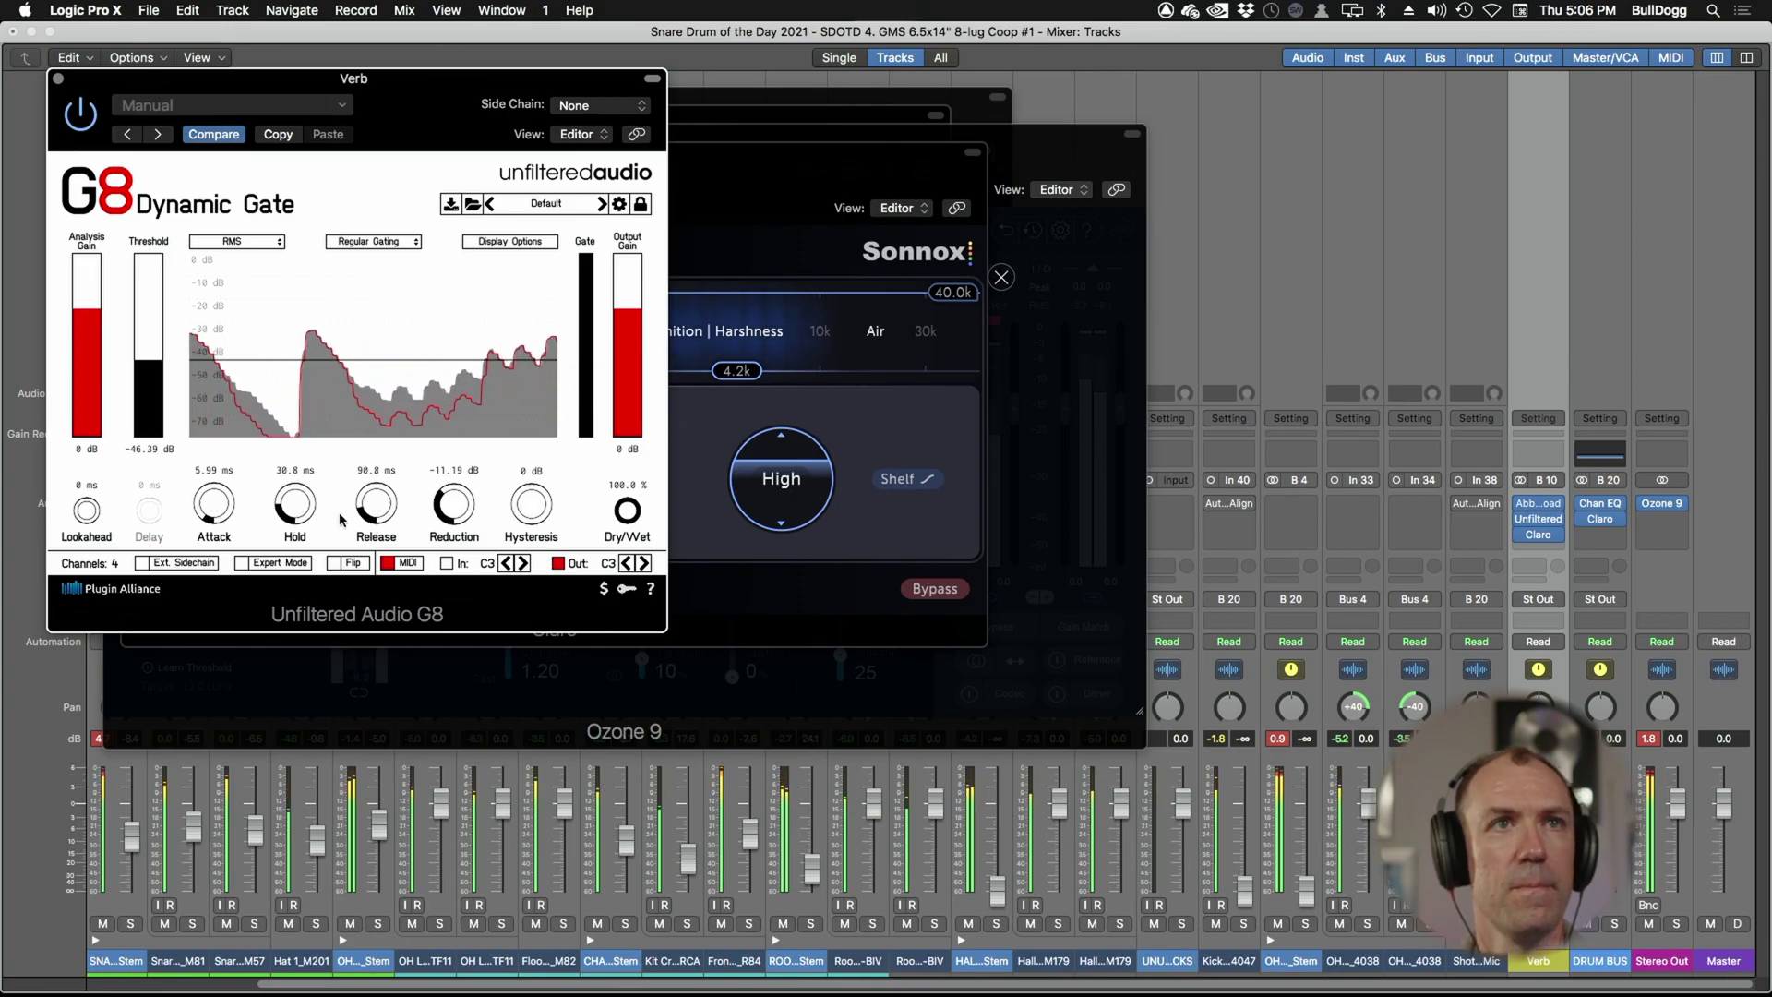
scroll(375, 504, "up", 3)
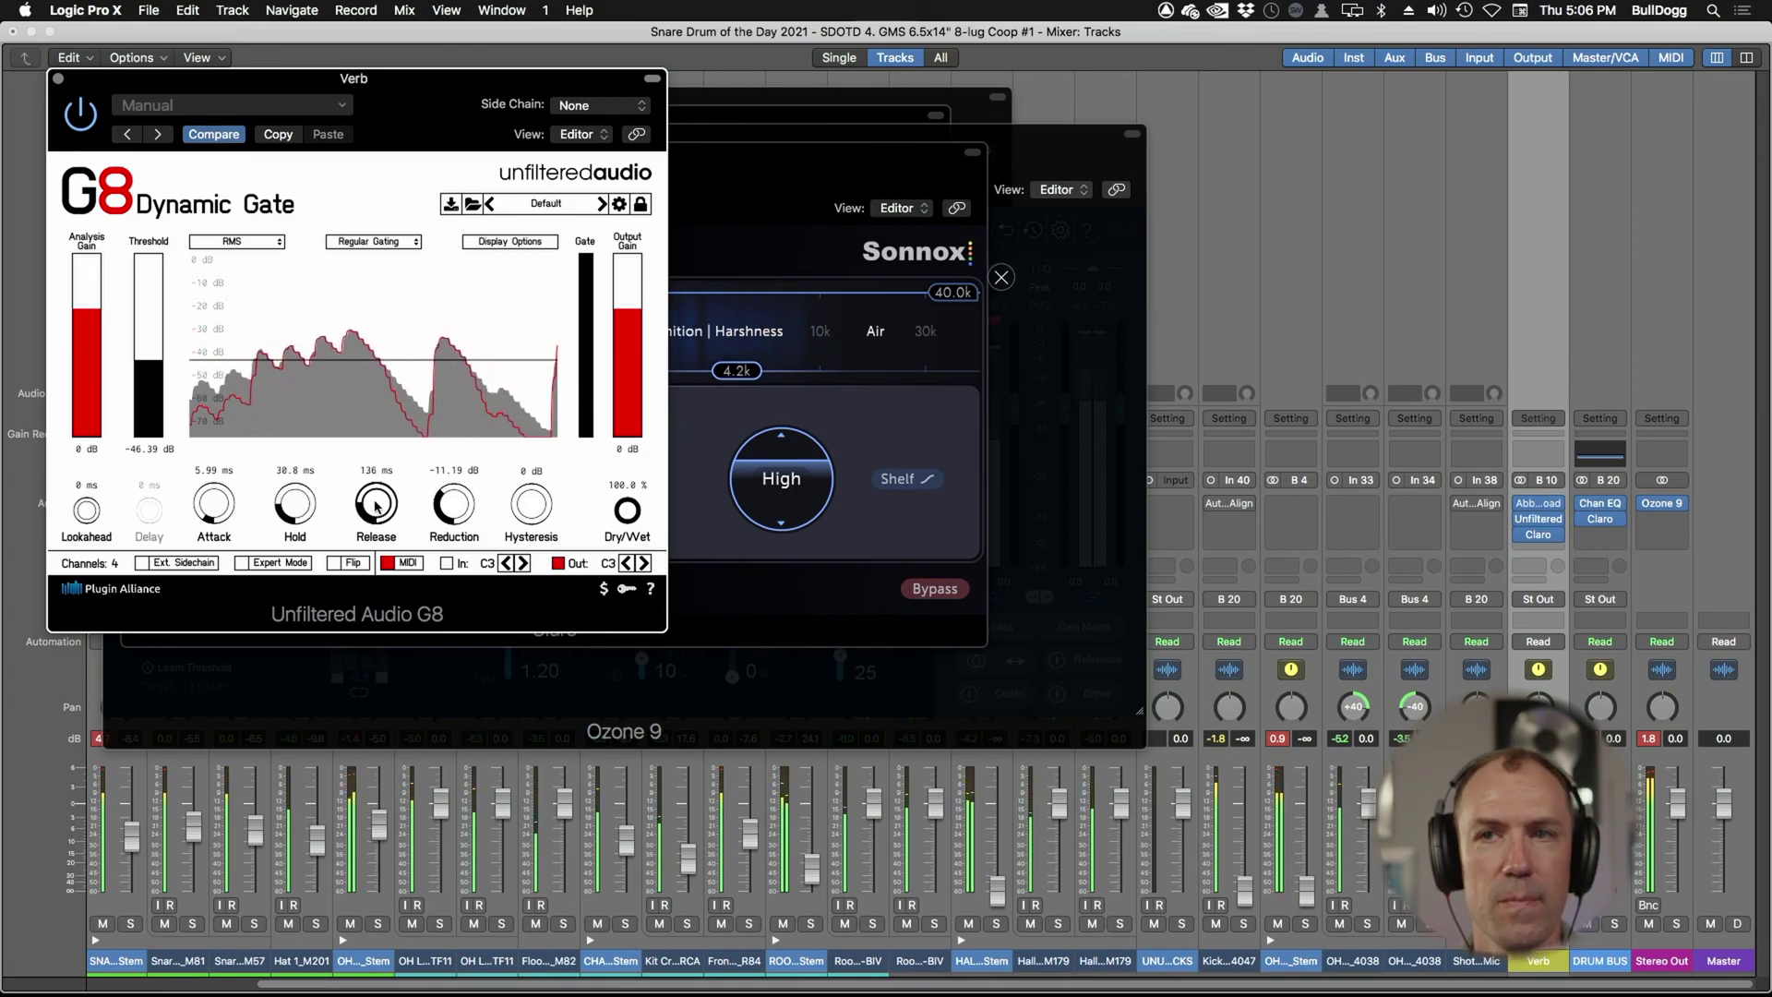
left_click(558, 563)
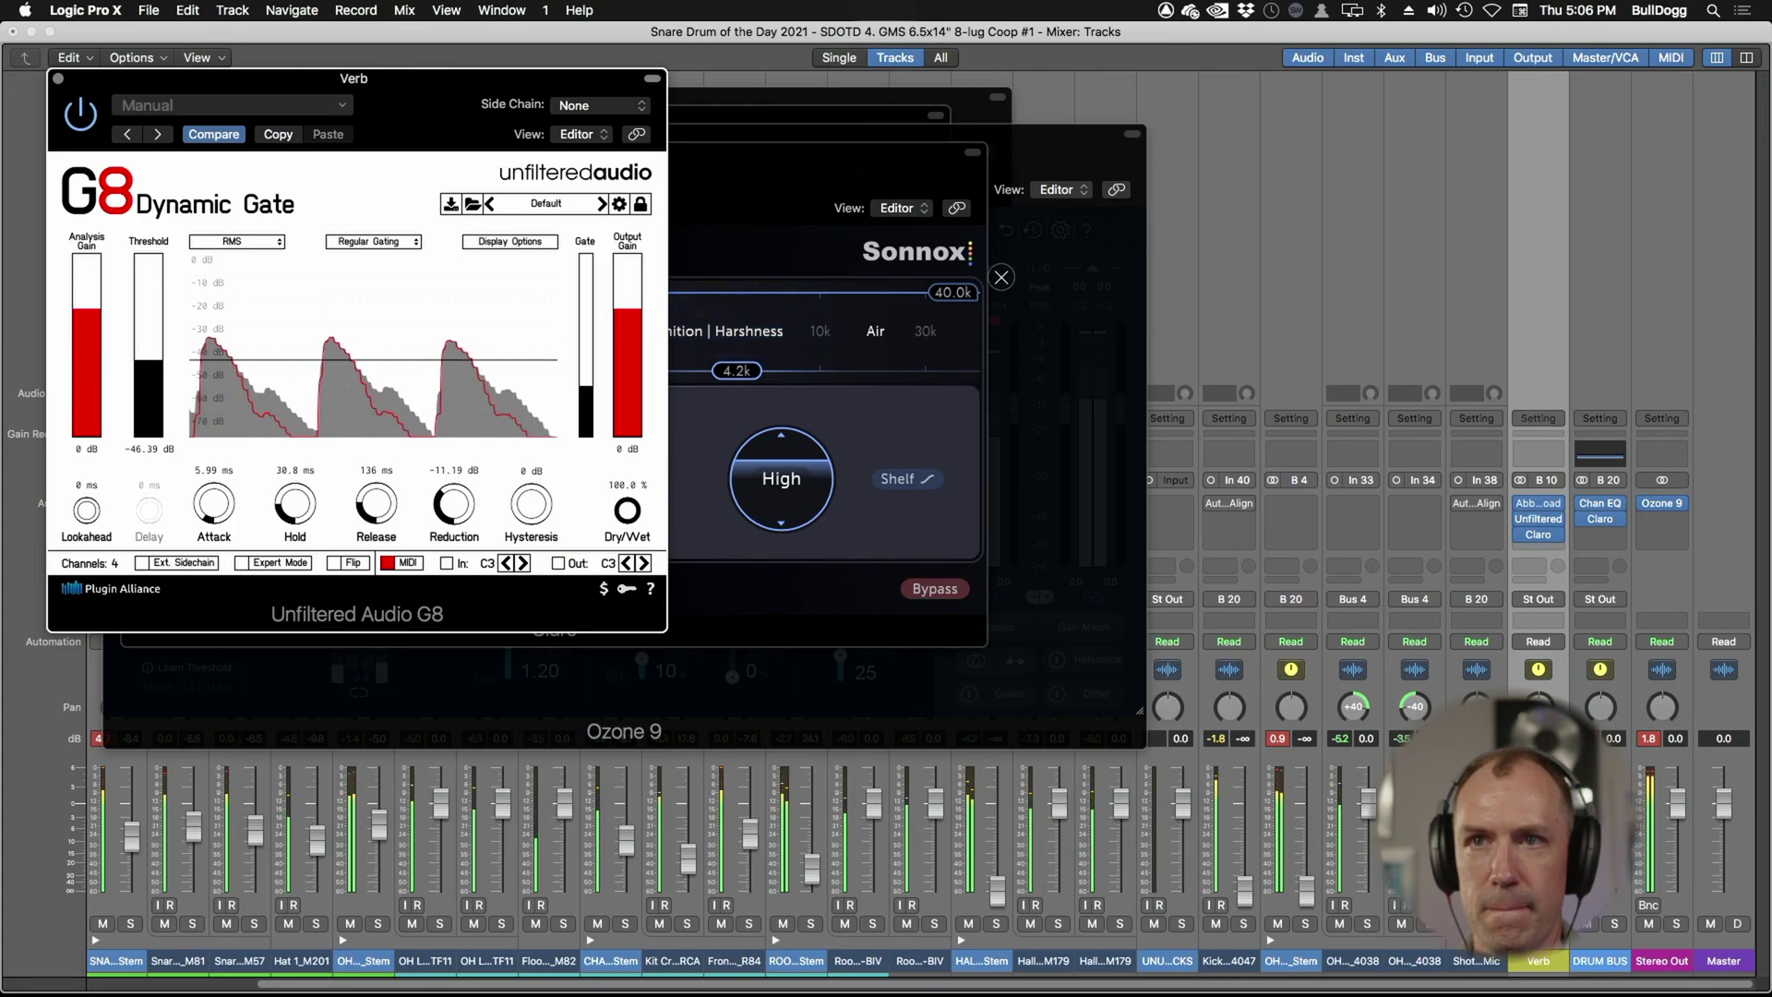